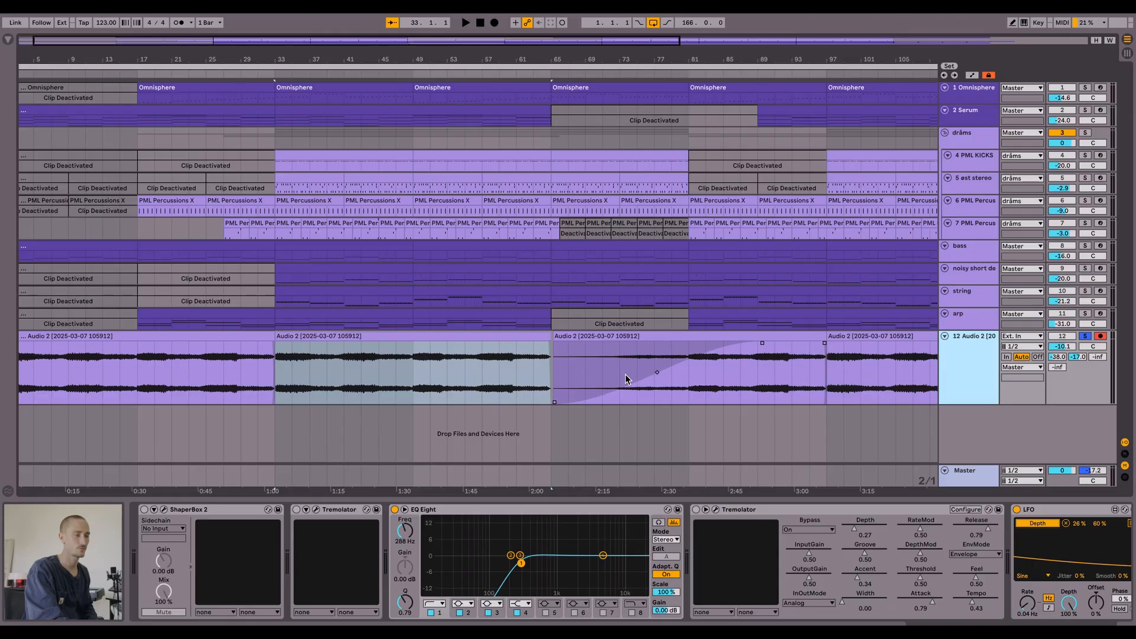
- Select the Audio 2 clip starting at bar 33 and play the arrangement from there
{"action": "left_click", "coordinate": [480, 340]}
{"action": "scroll", "coordinate": [511, 356], "scroll_direction": "left", "scroll_amount": 1}
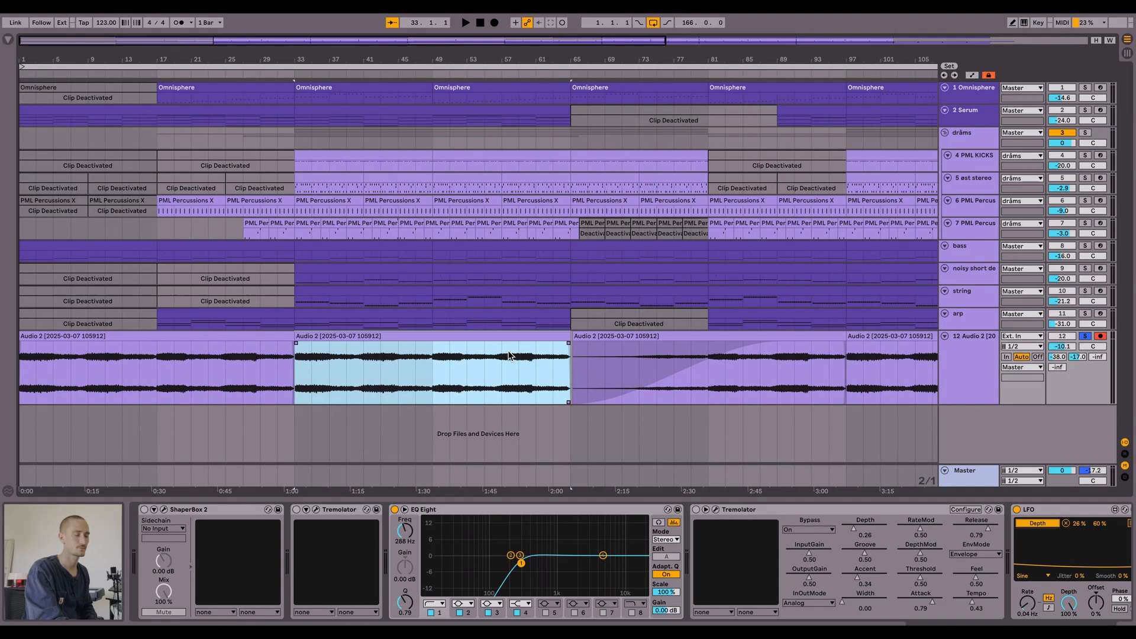
{"action": "scroll", "coordinate": [512, 355], "scroll_direction": "right", "scroll_amount": 2}
{"action": "left_click", "coordinate": [481, 340]}
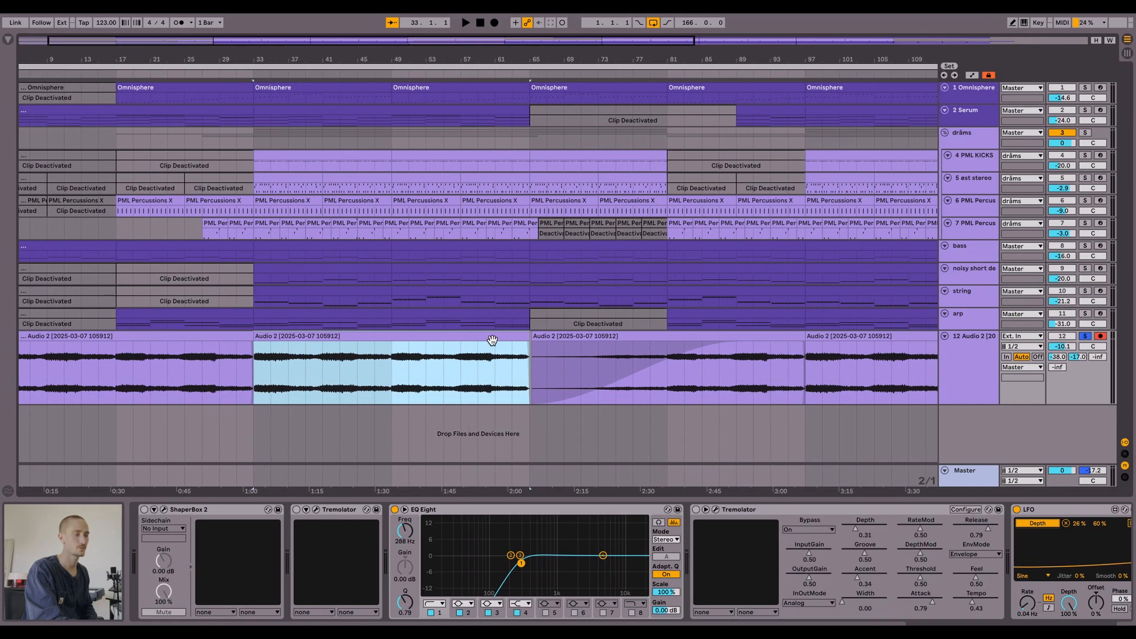
{"action": "scroll", "coordinate": [492, 339], "scroll_direction": "left", "scroll_amount": 2}
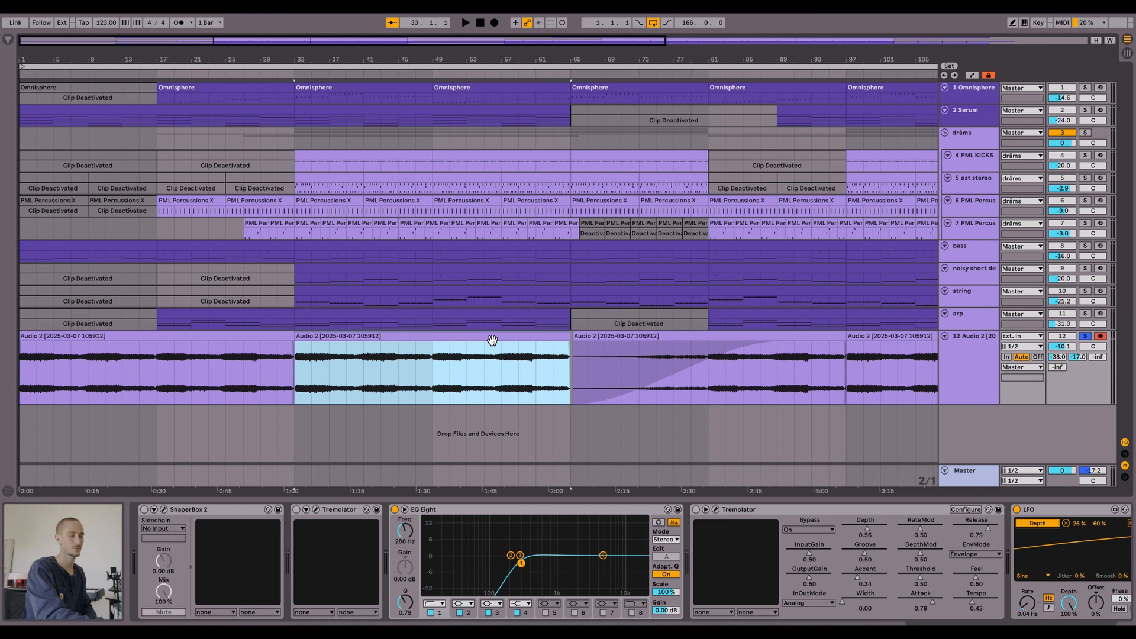
{"action": "key", "text": "space"}
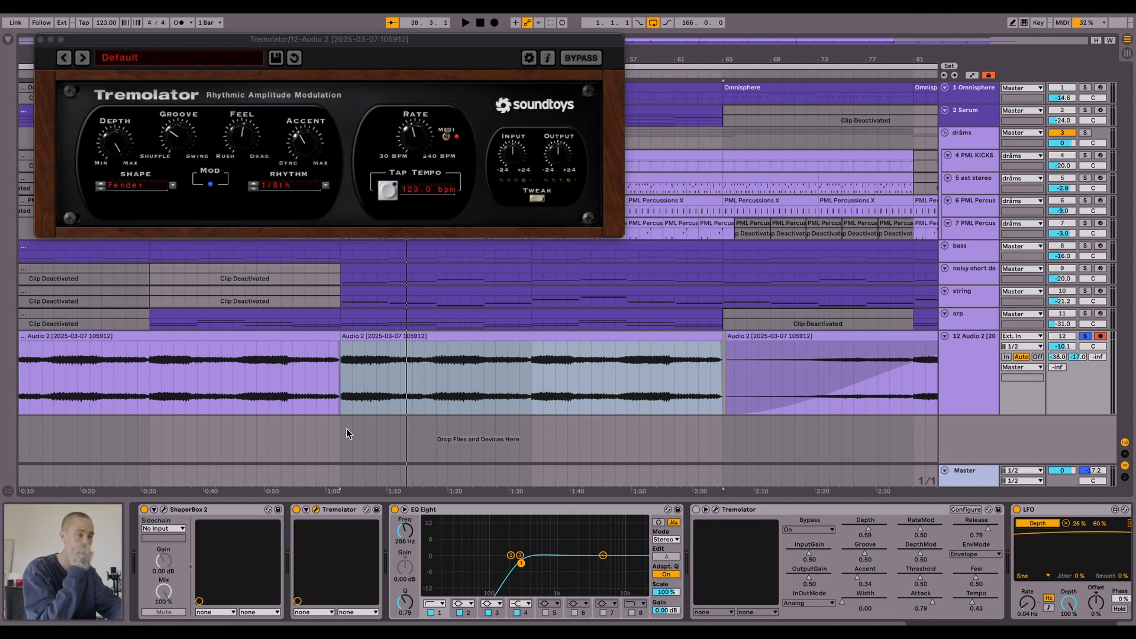
- Play the audio track with the first Tremolator, close the plugin window, and compare the sound with EQ Eight off and on
{"action": "left_click", "coordinate": [278, 199]}
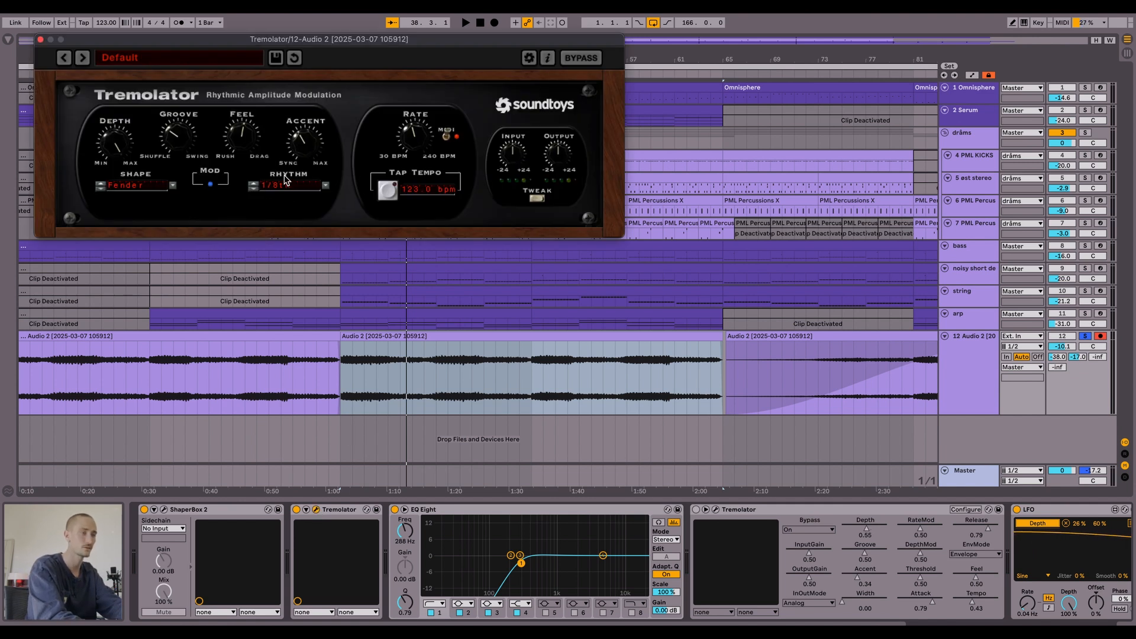
{"action": "key", "text": "space"}
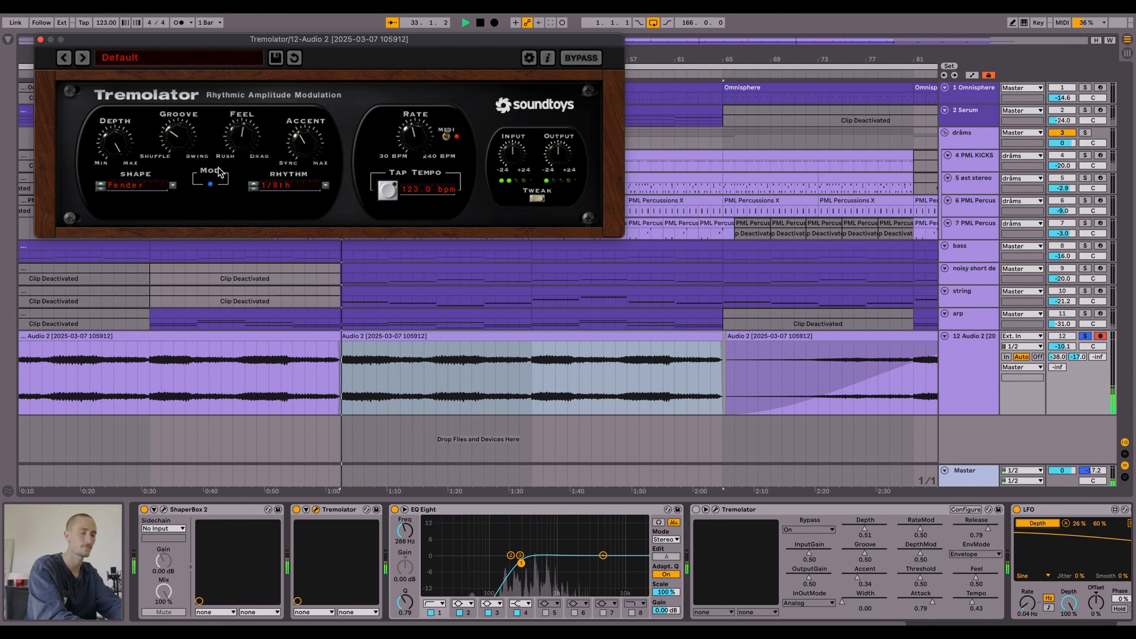
{"action": "left_click", "coordinate": [40, 40]}
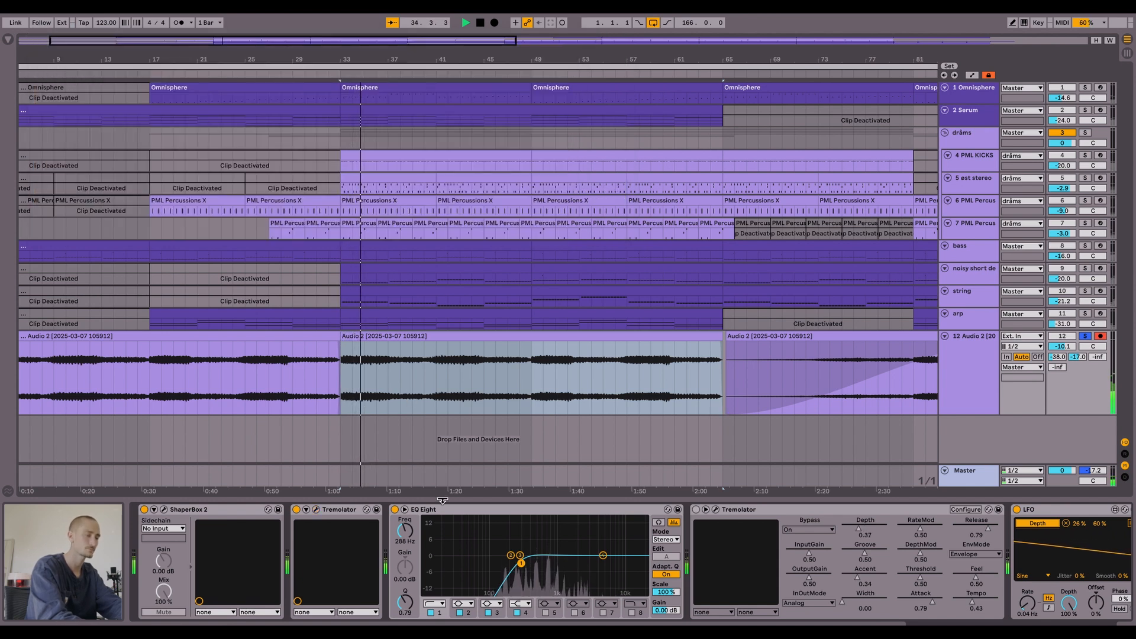
{"action": "left_click", "coordinate": [395, 509]}
{"action": "left_click", "coordinate": [394, 510]}
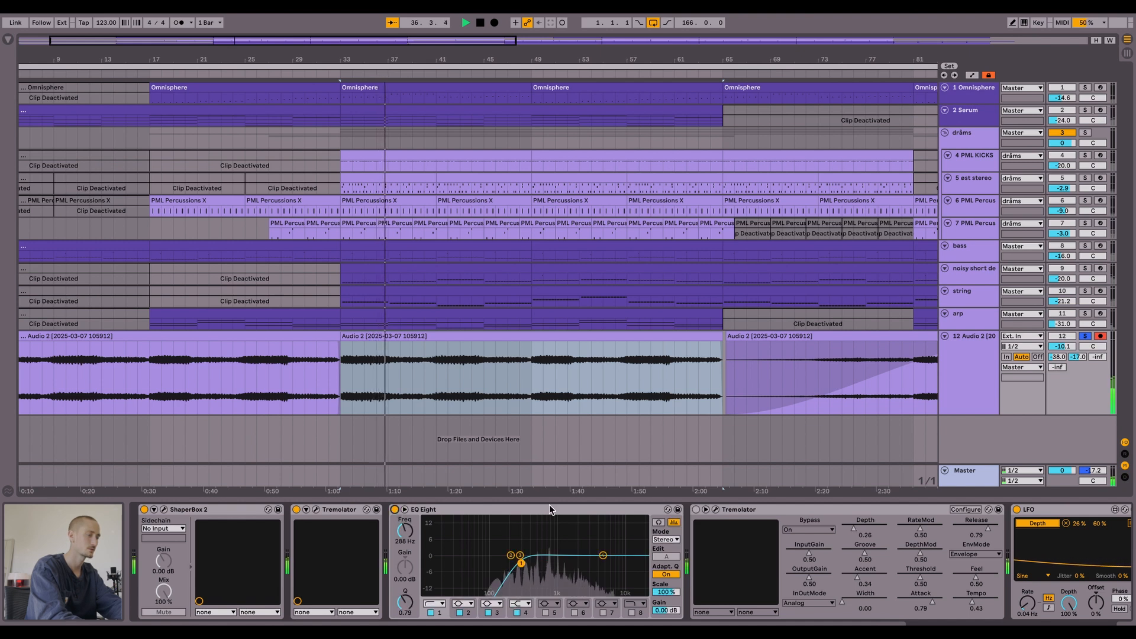
- Activate the second Tremolator after EQ Eight and open its plugin window
{"action": "scroll", "coordinate": [549, 504], "scroll_direction": "right", "scroll_amount": 1}
{"action": "scroll", "coordinate": [541, 505], "scroll_direction": "right", "scroll_amount": 1}
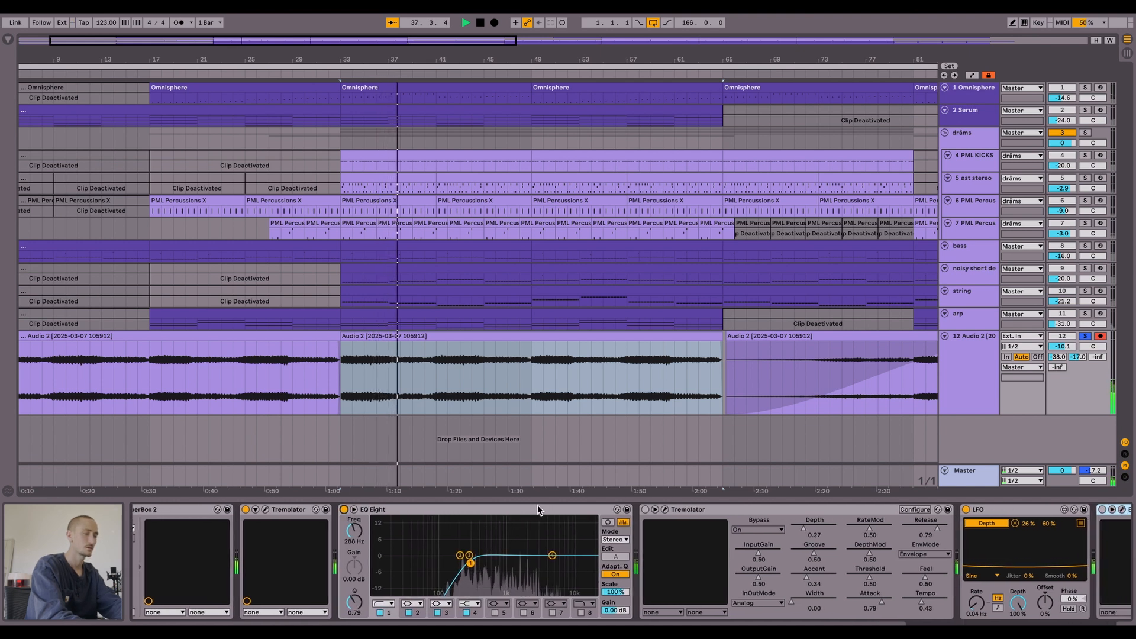
{"action": "scroll", "coordinate": [514, 515], "scroll_direction": "right", "scroll_amount": 6}
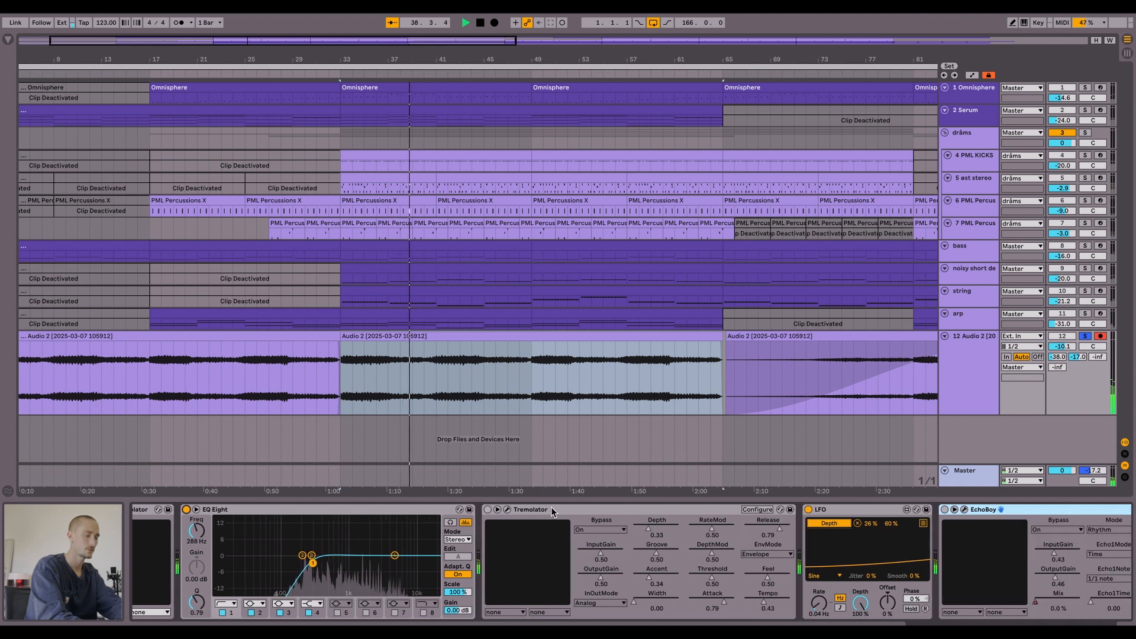
{"action": "left_click", "coordinate": [461, 509]}
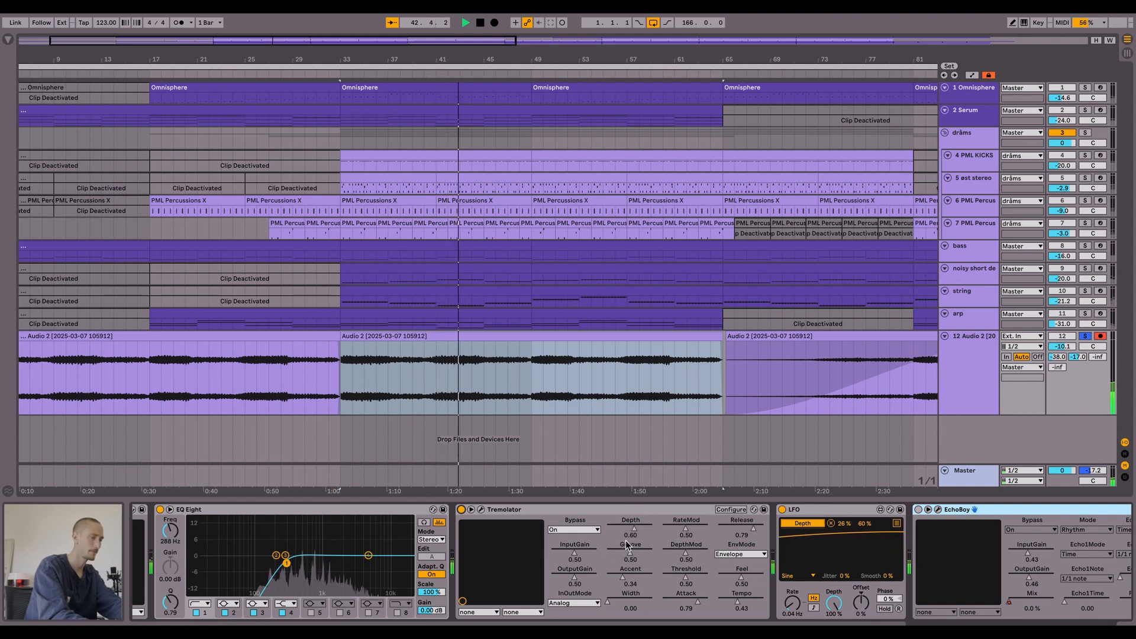
{"action": "left_click", "coordinate": [615, 508]}
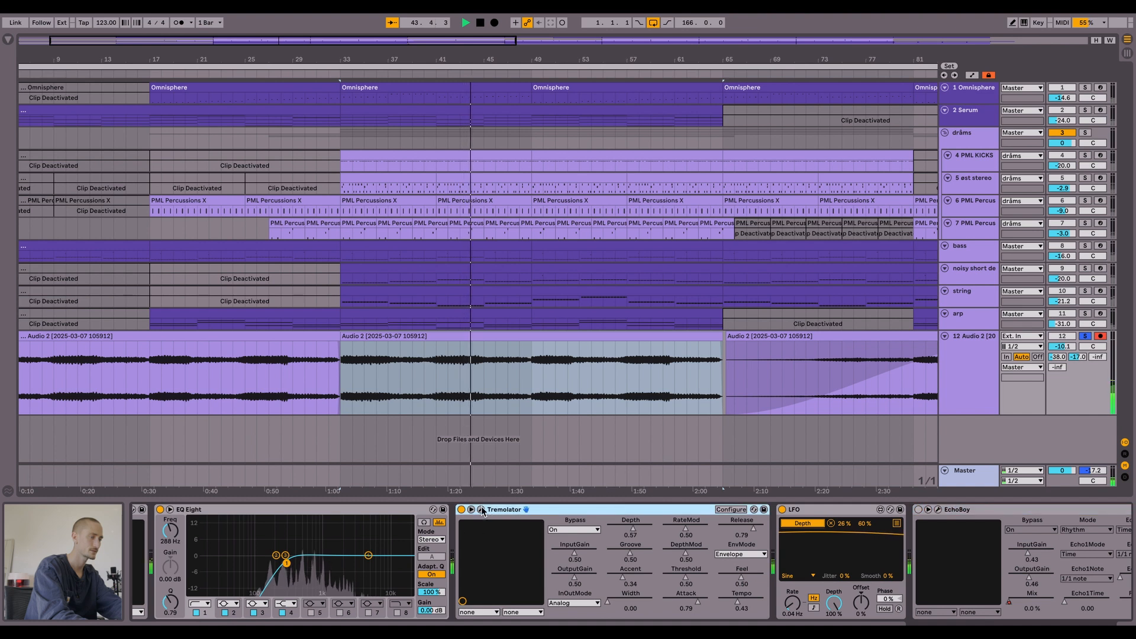
{"action": "left_click", "coordinate": [481, 509]}
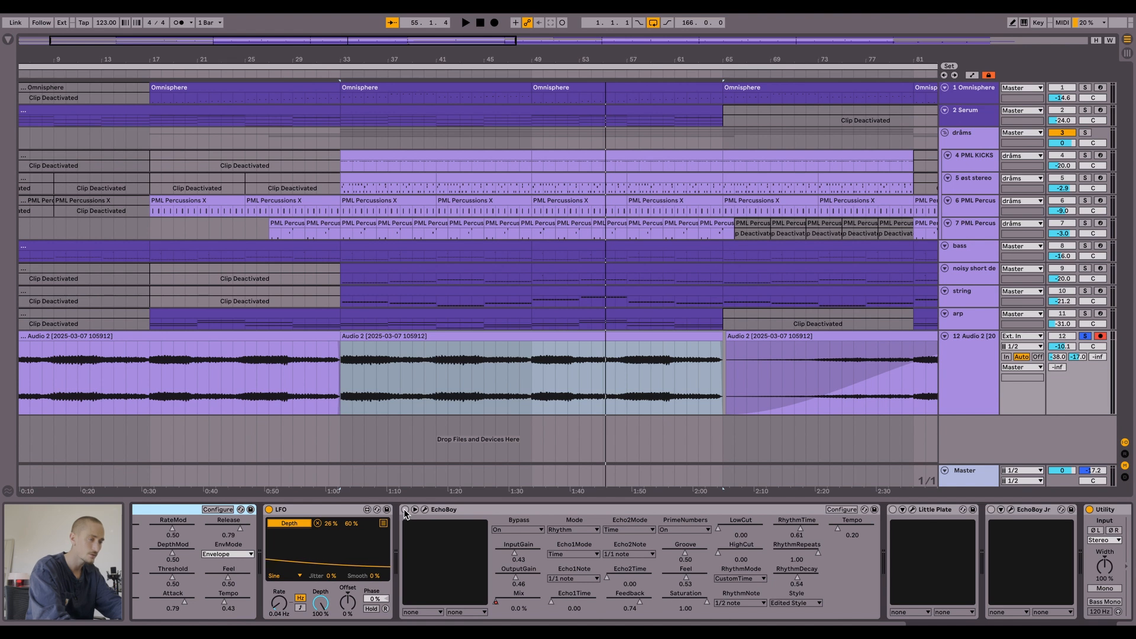
- Activate the EchoBoy, Little Plate and EchoBoy Jr effects on the Audio 2 track
{"action": "left_click", "coordinate": [405, 511]}
{"action": "scroll", "coordinate": [532, 562], "scroll_direction": "right", "scroll_amount": 4}
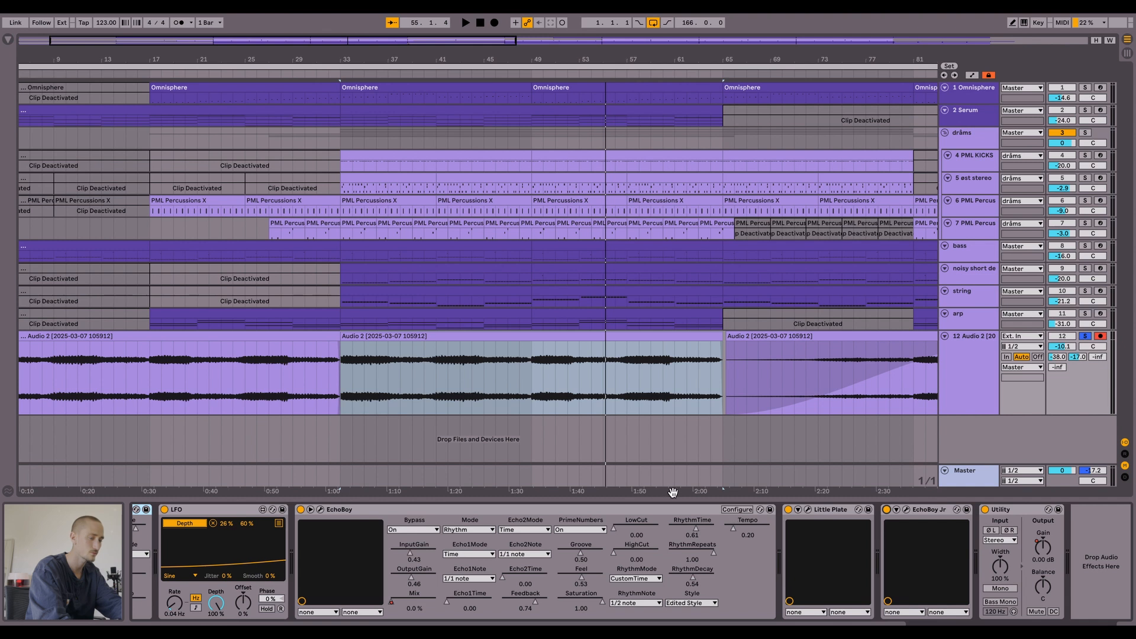
- Select the last Audio 2 clip and show the automation lanes for the EchoBoy, Little Plate and EchoBoy Jr mix
{"action": "scroll", "coordinate": [654, 368], "scroll_direction": "right", "scroll_amount": 5}
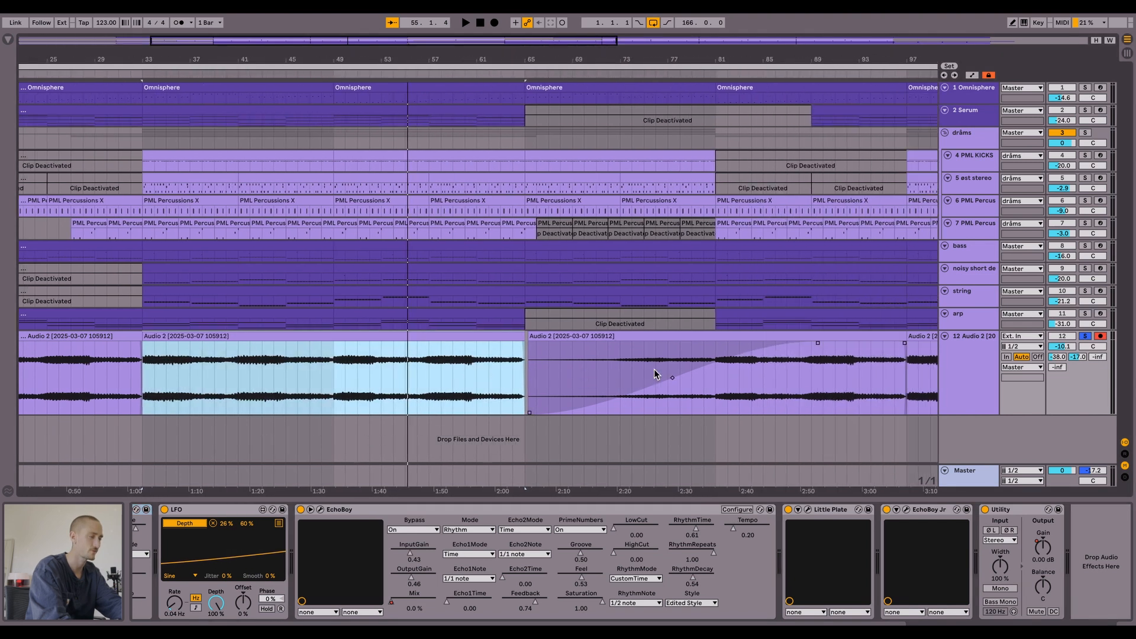
{"action": "key", "text": "w"}
{"action": "left_click", "coordinate": [752, 332]}
{"action": "key", "text": "a"}
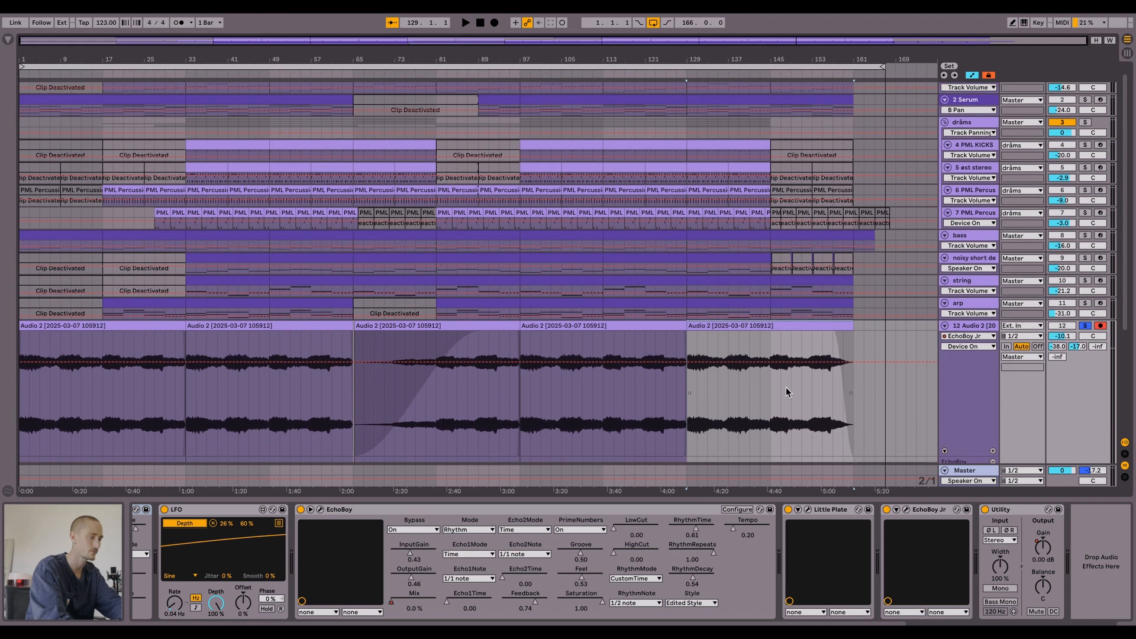
{"action": "scroll", "coordinate": [786, 392], "scroll_direction": "down", "scroll_amount": 5}
{"action": "scroll", "coordinate": [802, 400], "scroll_direction": "up", "scroll_amount": 5}
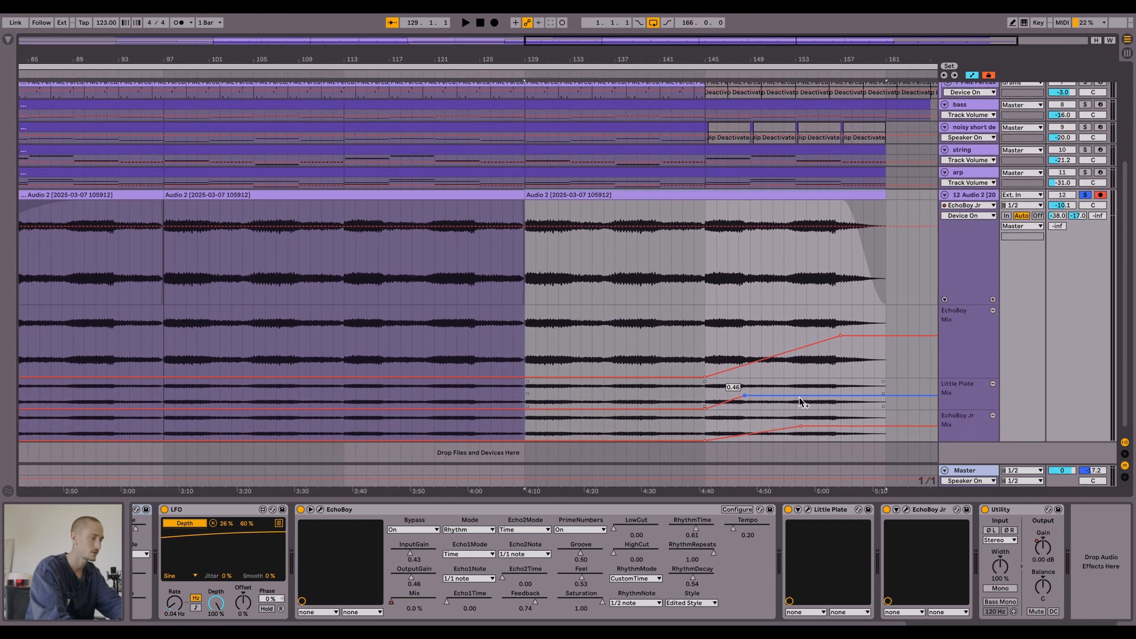
- Play the outro from bar 145 and set playback positions further along the rising EchoBoy Mix automation
{"action": "left_click", "coordinate": [704, 335]}
{"action": "key", "text": "space"}
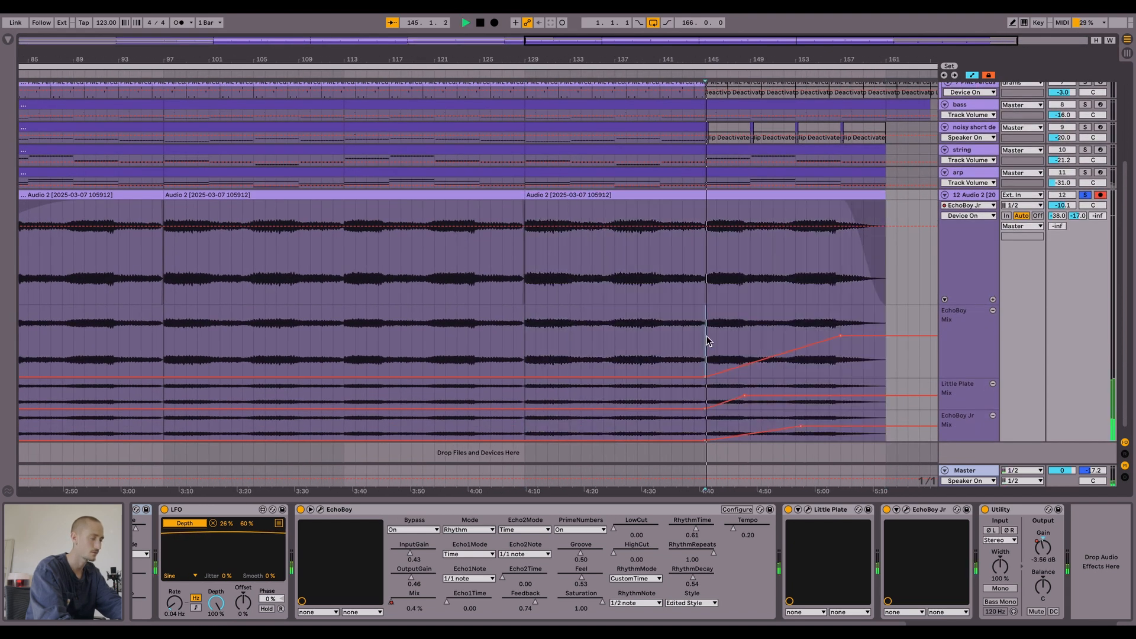
{"action": "left_click", "coordinate": [774, 335]}
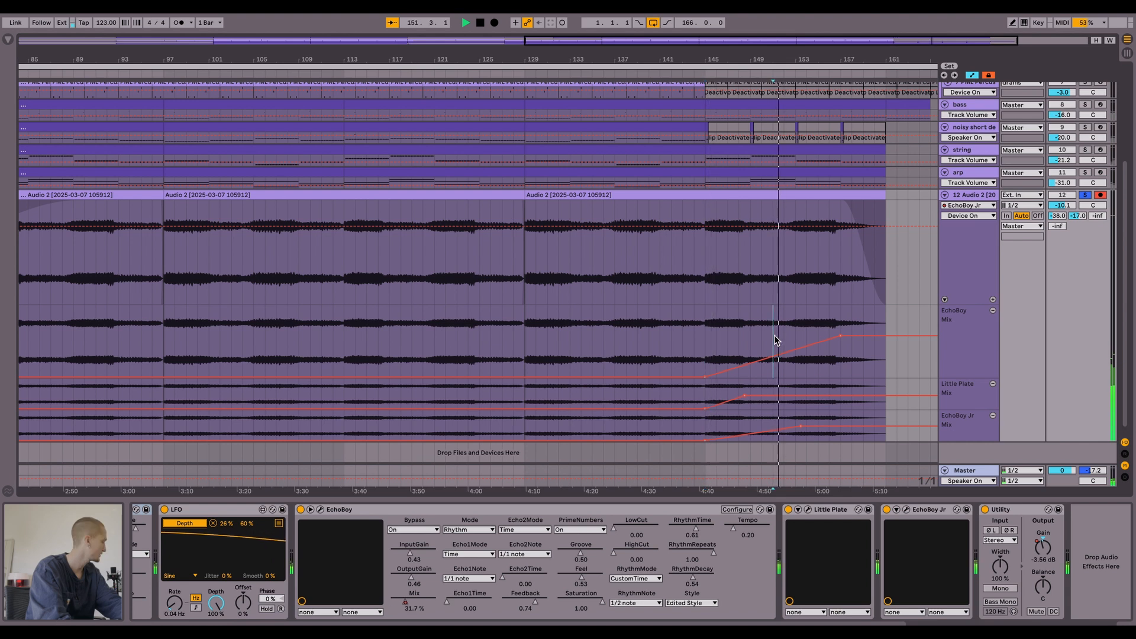
{"action": "left_click", "coordinate": [819, 330]}
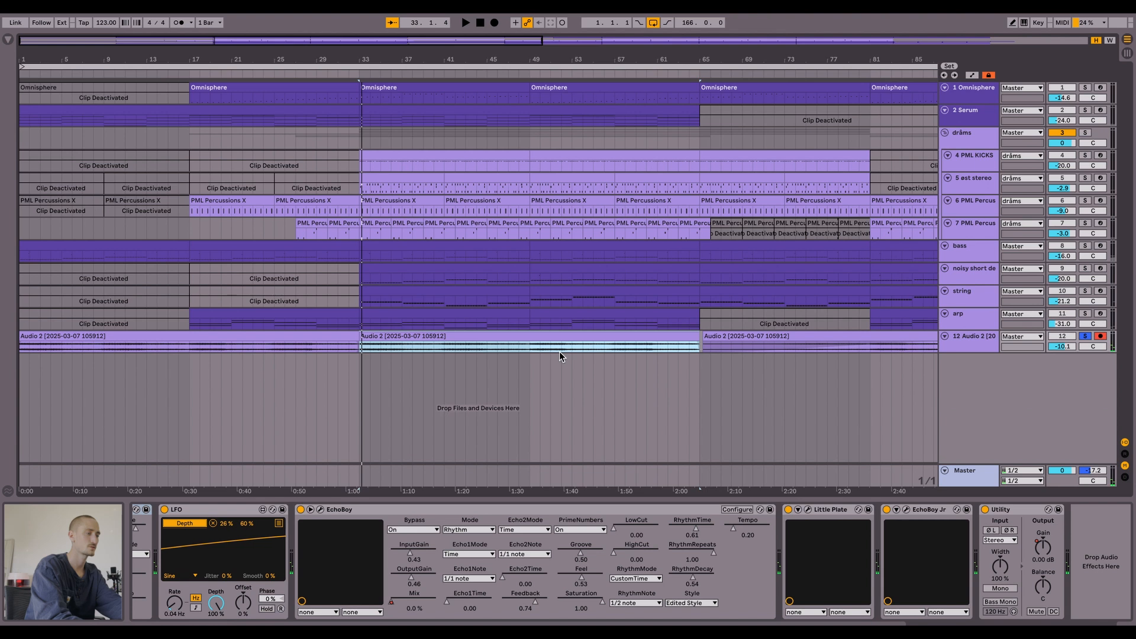
- Enlarge the Audio 2 track and take it out of solo
{"action": "left_click", "coordinate": [564, 358]}
{"action": "scroll", "coordinate": [637, 373], "scroll_direction": "right", "scroll_amount": 2}
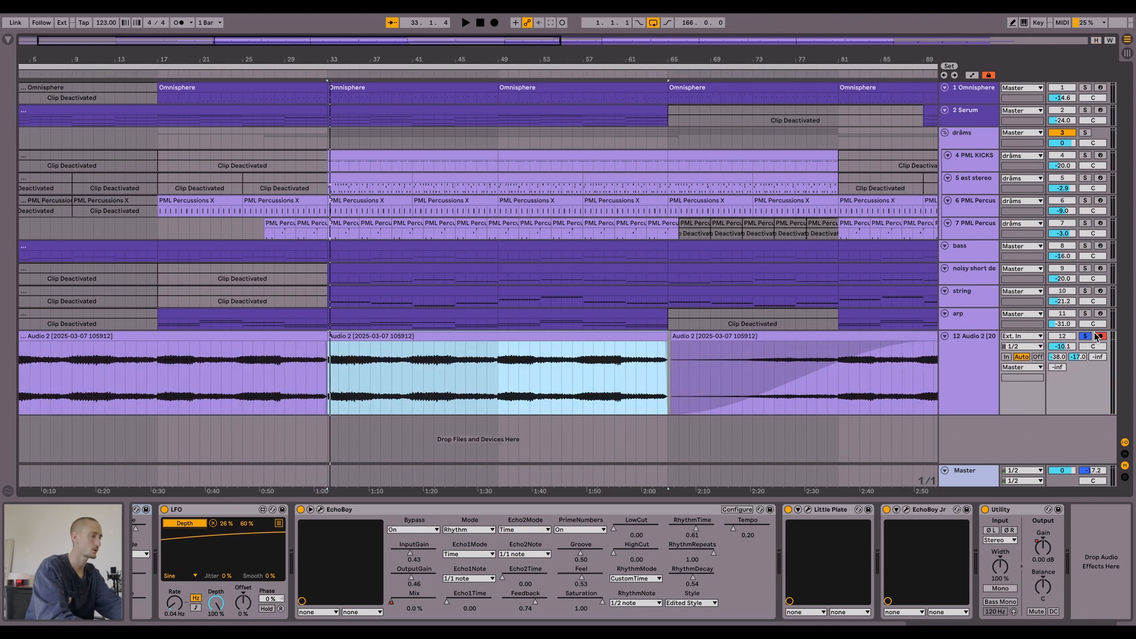
{"action": "left_click", "coordinate": [1085, 336]}
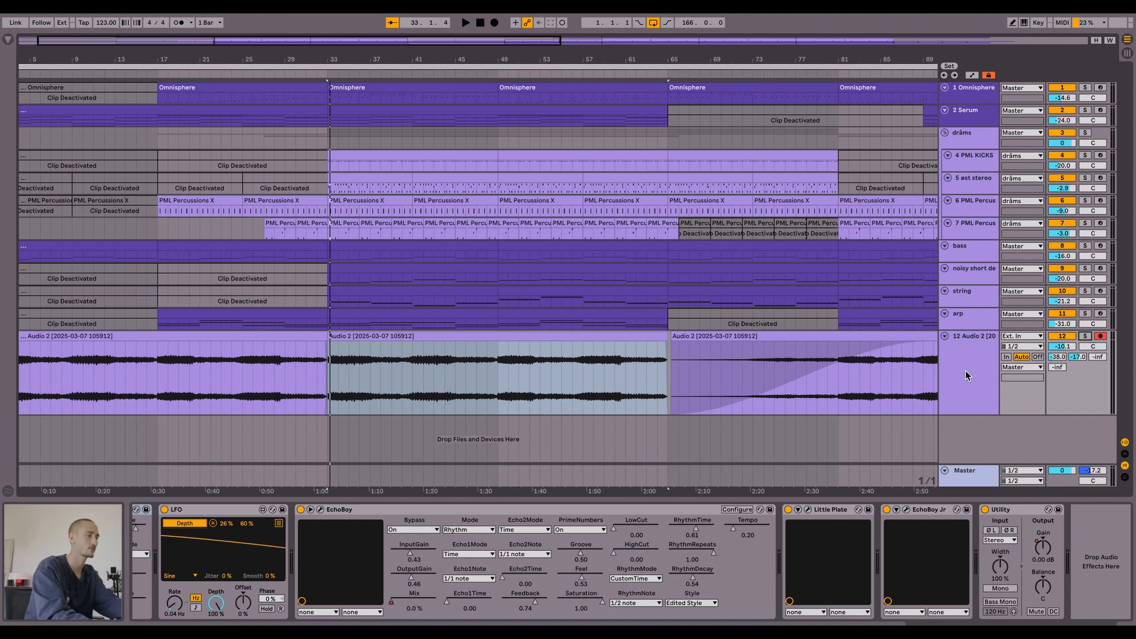
- Select the Serum track, increase its height and solo it
{"action": "left_click", "coordinate": [983, 114]}
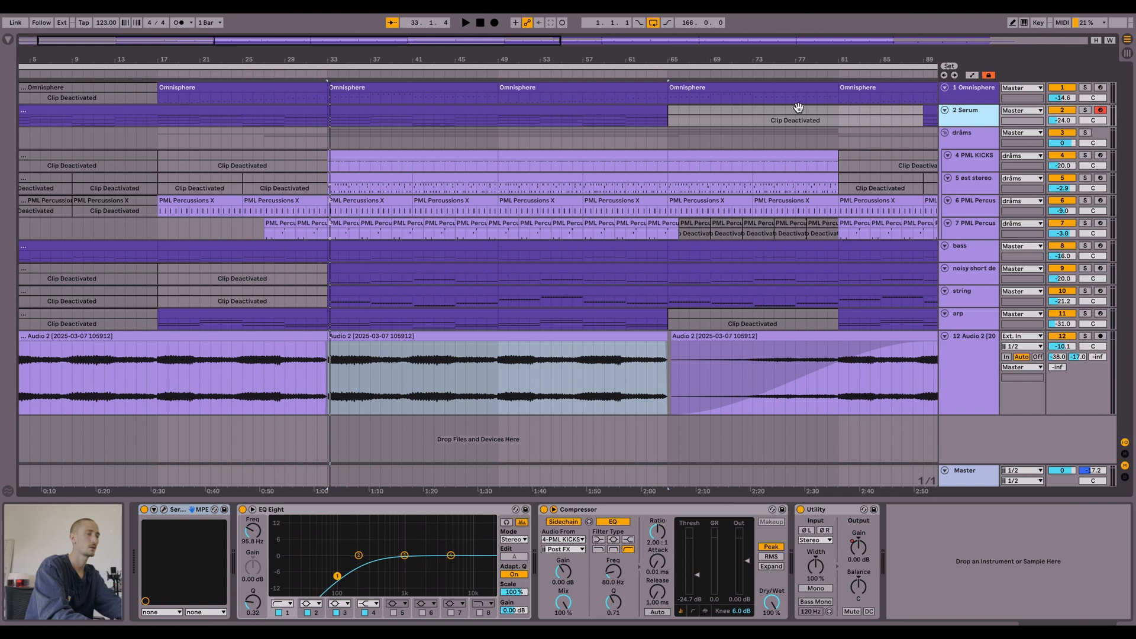
{"action": "key", "text": "alt+plus"}
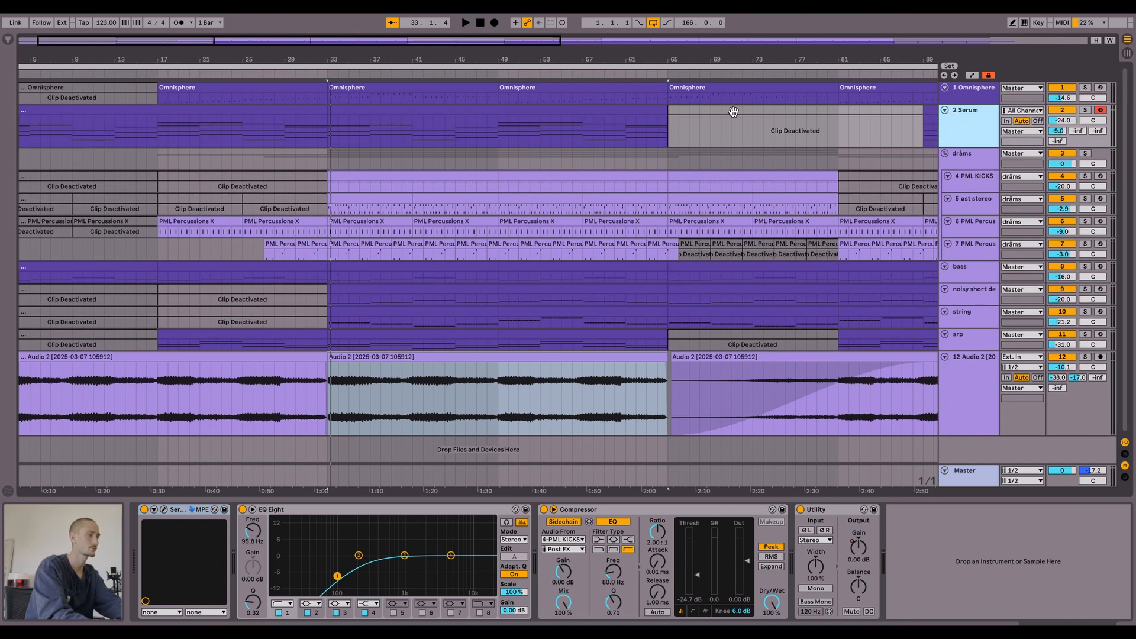
{"action": "left_click", "coordinate": [1087, 110]}
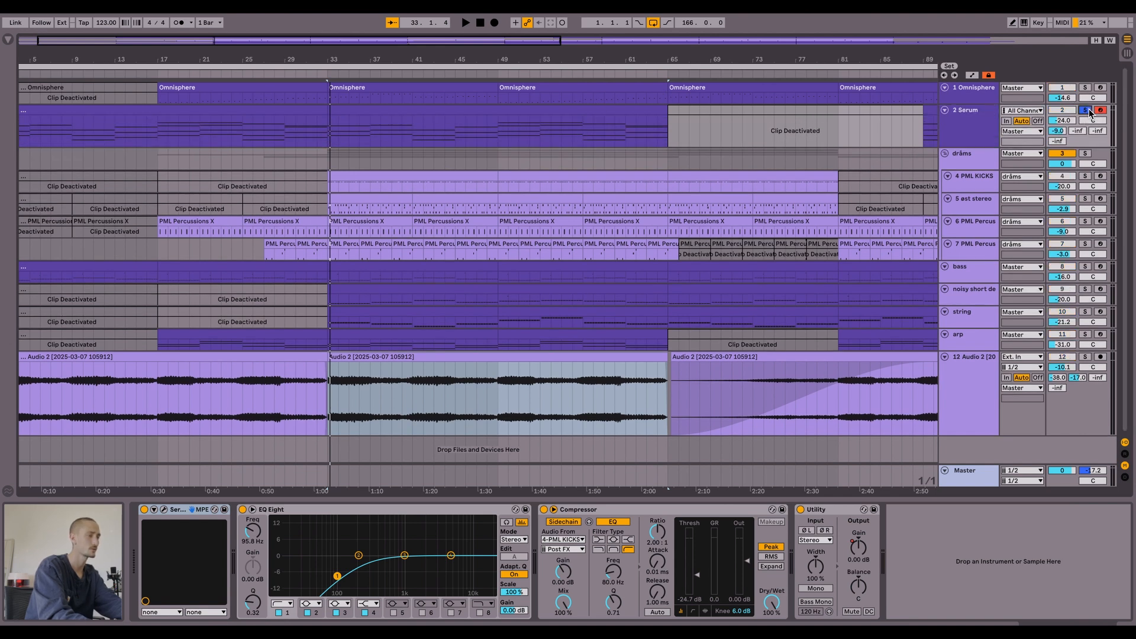
{"action": "left_click", "coordinate": [976, 134]}
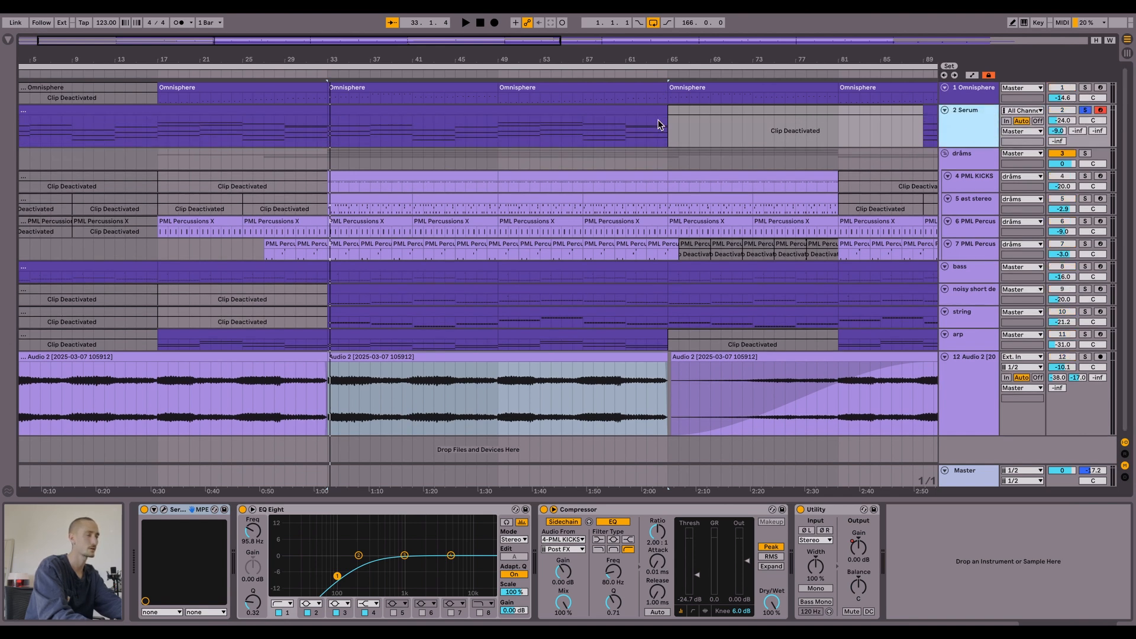
- Open the Serum clip starting at bar 33 in the note editor, examine its chord notes, and close the editor
{"action": "left_click", "coordinate": [567, 111]}
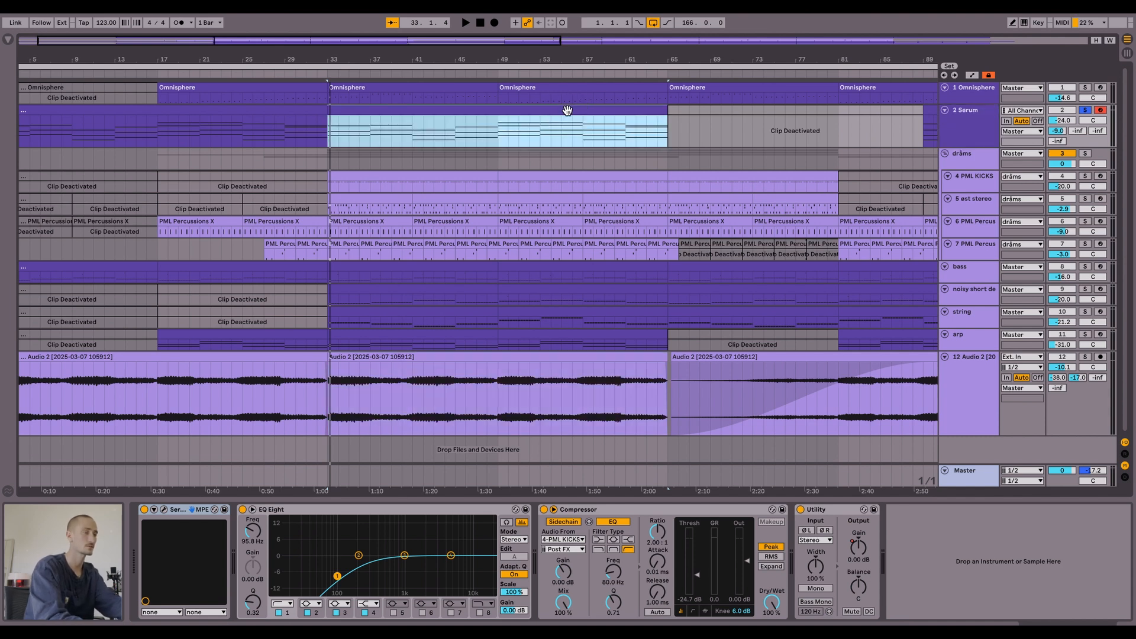
{"action": "double_click", "coordinate": [534, 110]}
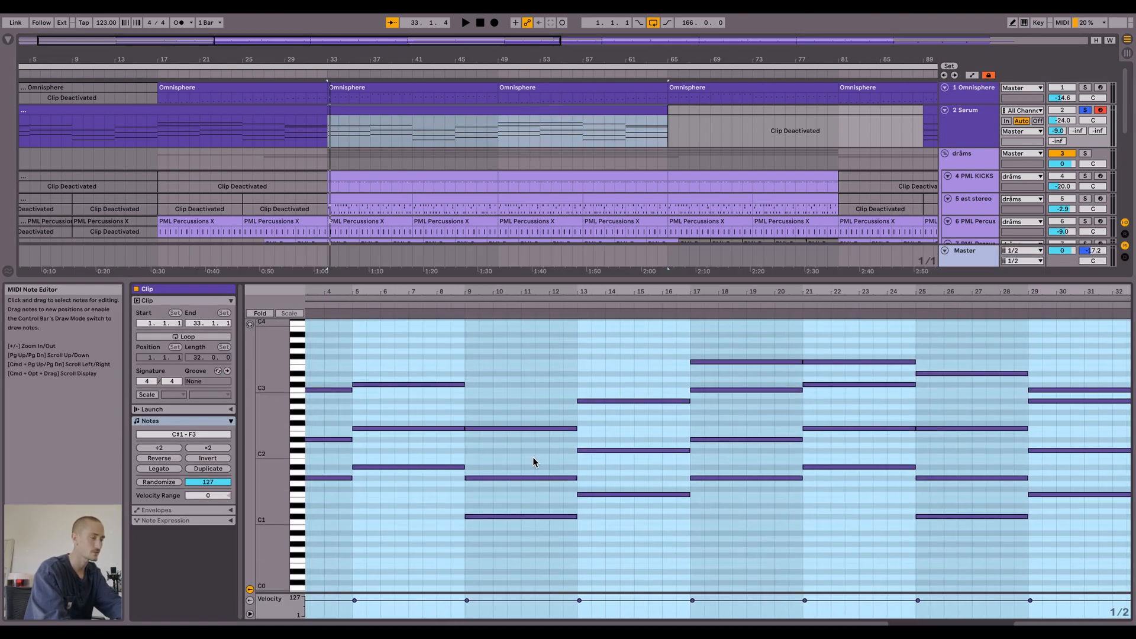
{"action": "mouse_move", "coordinate": [531, 376]}
{"action": "left_mouse_down"}
{"action": "mouse_move", "coordinate": [642, 402]}
{"action": "mouse_move", "coordinate": [640, 418]}
{"action": "left_mouse_up"}
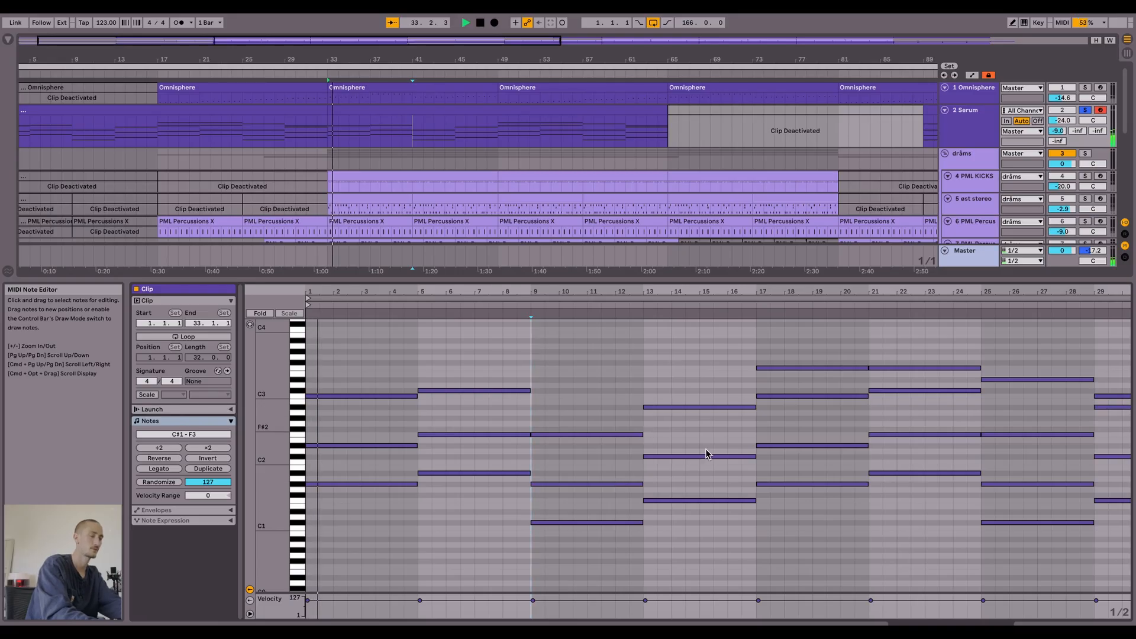
{"action": "key", "text": "shift+Tab"}
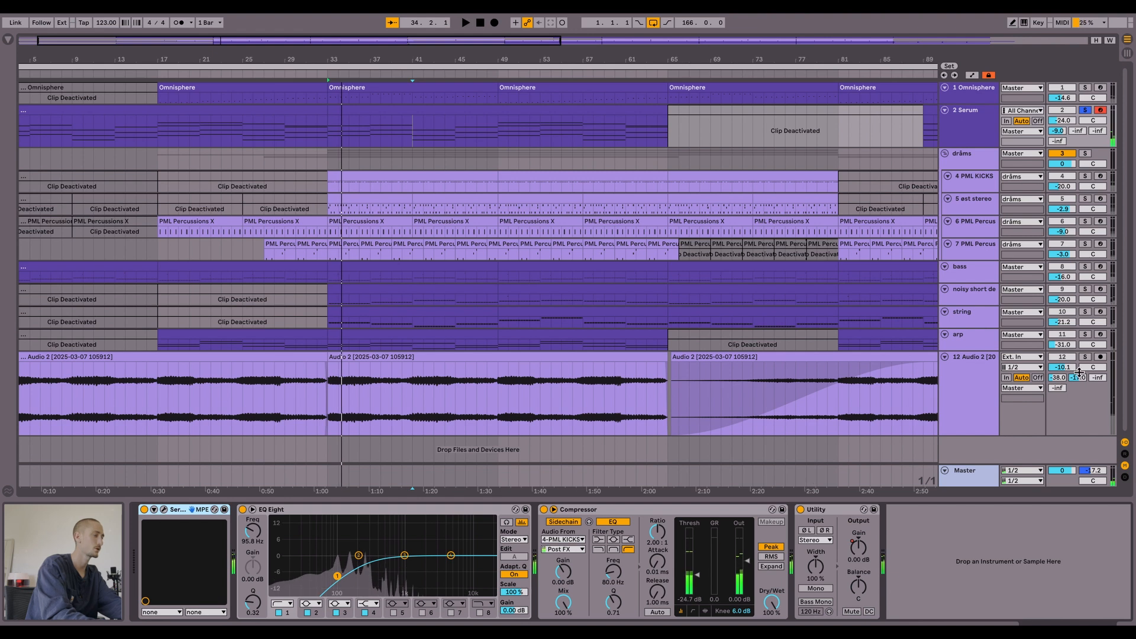
- Solo the Audio 2 track together with Serum to hear both layers
{"action": "left_click", "coordinate": [1086, 357]}
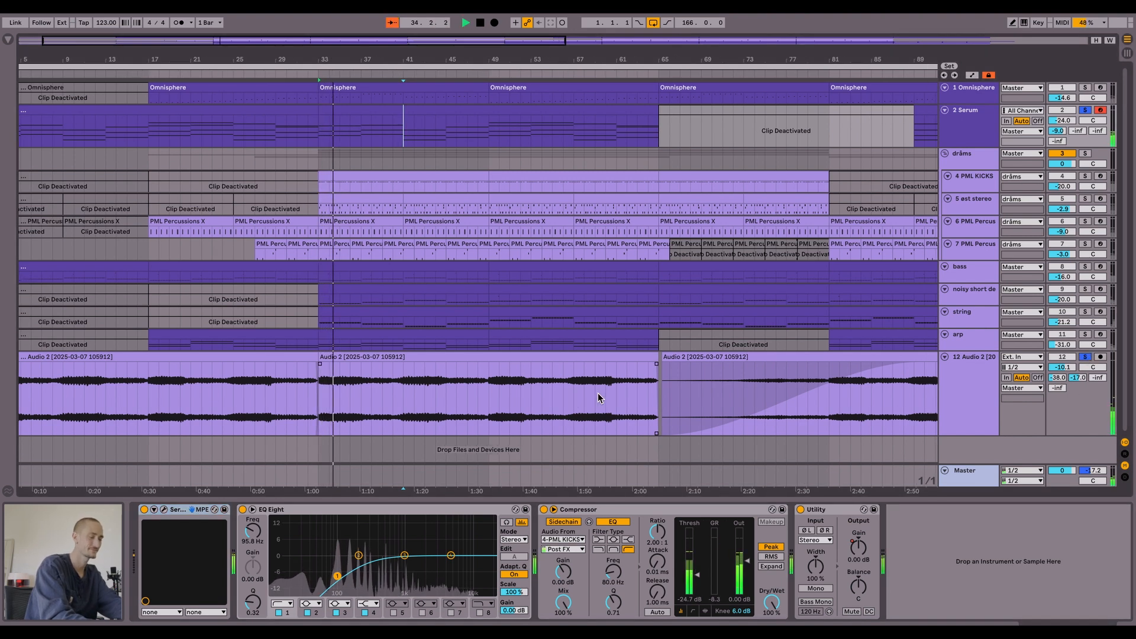
{"action": "key", "text": "h"}
{"action": "scroll", "coordinate": [531, 346], "scroll_direction": "up", "scroll_amount": 2}
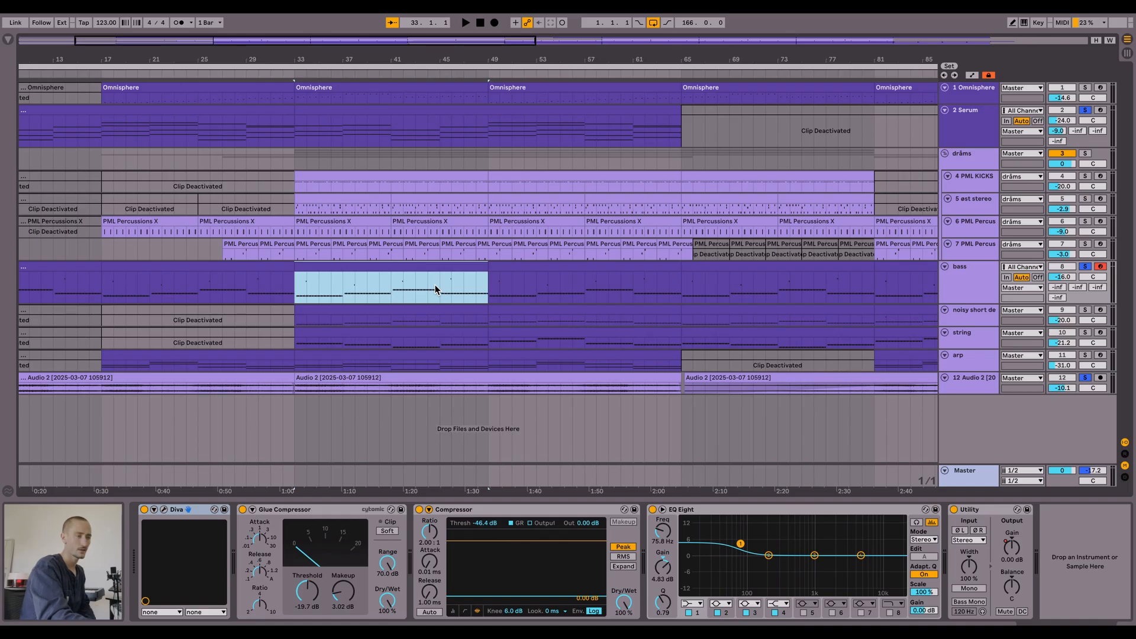
- Play the bass with the soloed Serum and Audio 2 tracks from bar 33, and open the bass clip's notes
{"action": "key", "text": "space"}
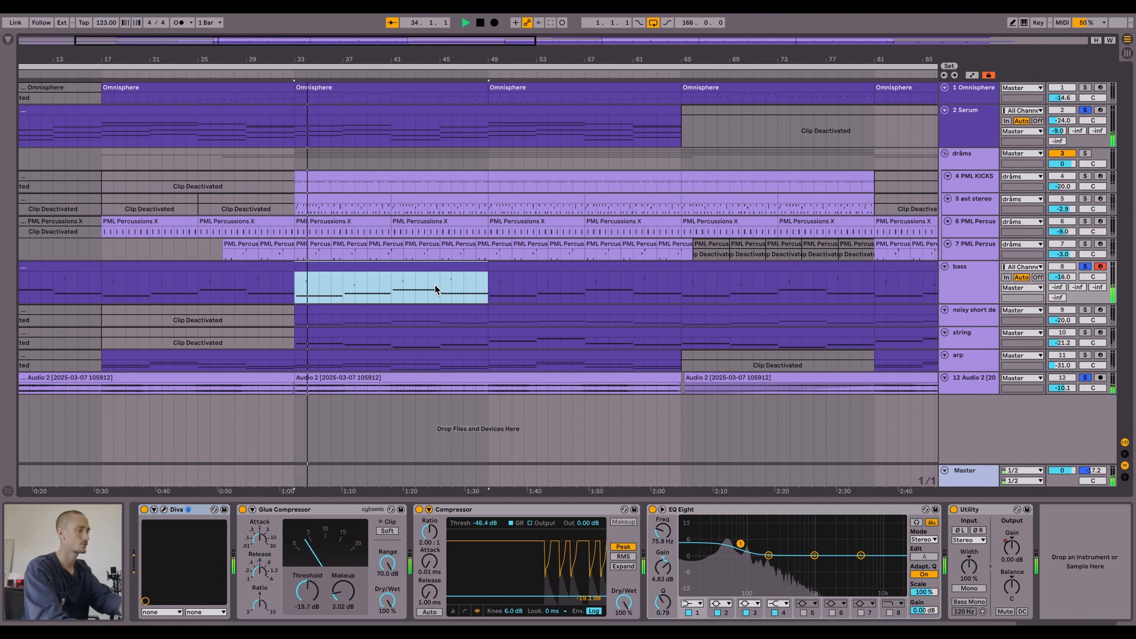
{"action": "scroll", "coordinate": [437, 287], "scroll_direction": "up", "scroll_amount": 2}
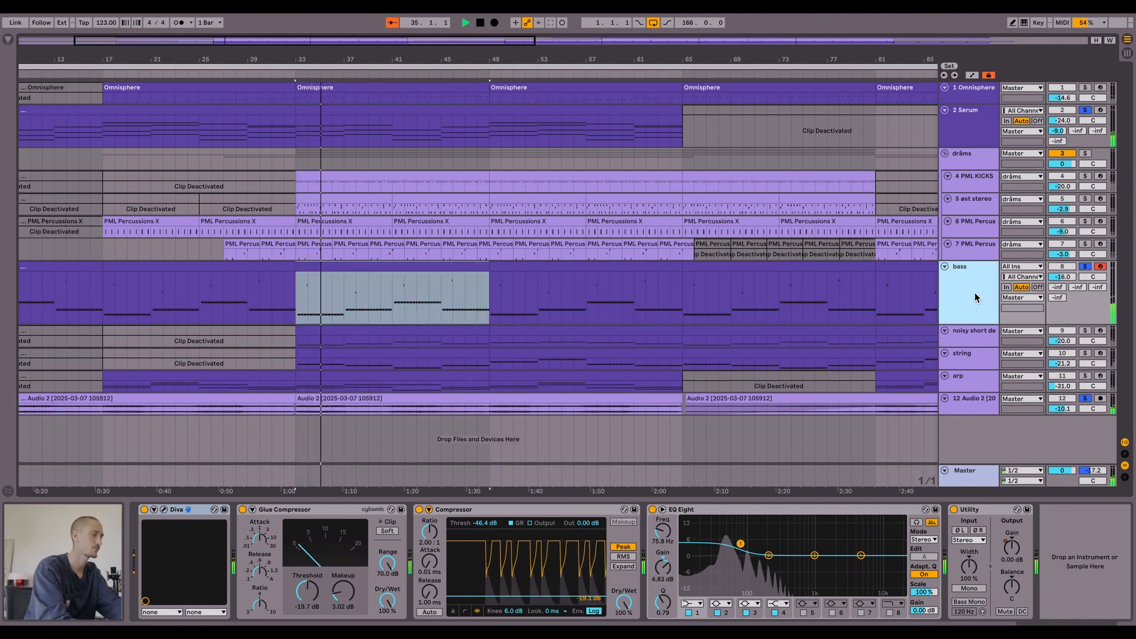
{"action": "left_click", "coordinate": [407, 270]}
{"action": "double_click", "coordinate": [408, 270]}
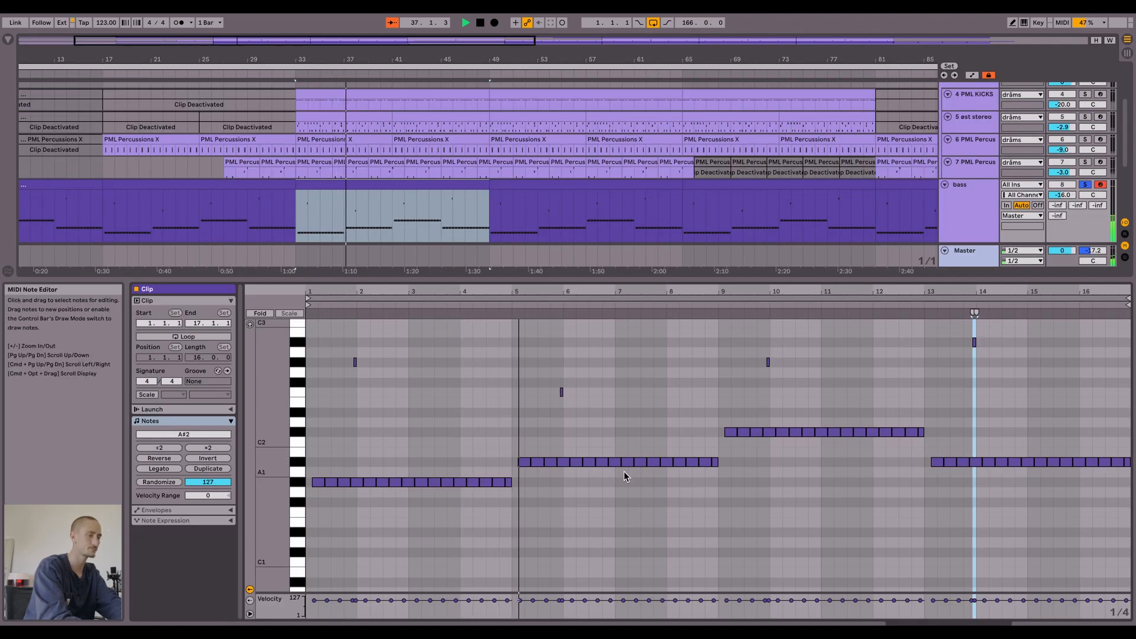
- Close the bass clip's notes and reduce the bass track's height in the arrangement
{"action": "key", "text": "shift+Tab"}
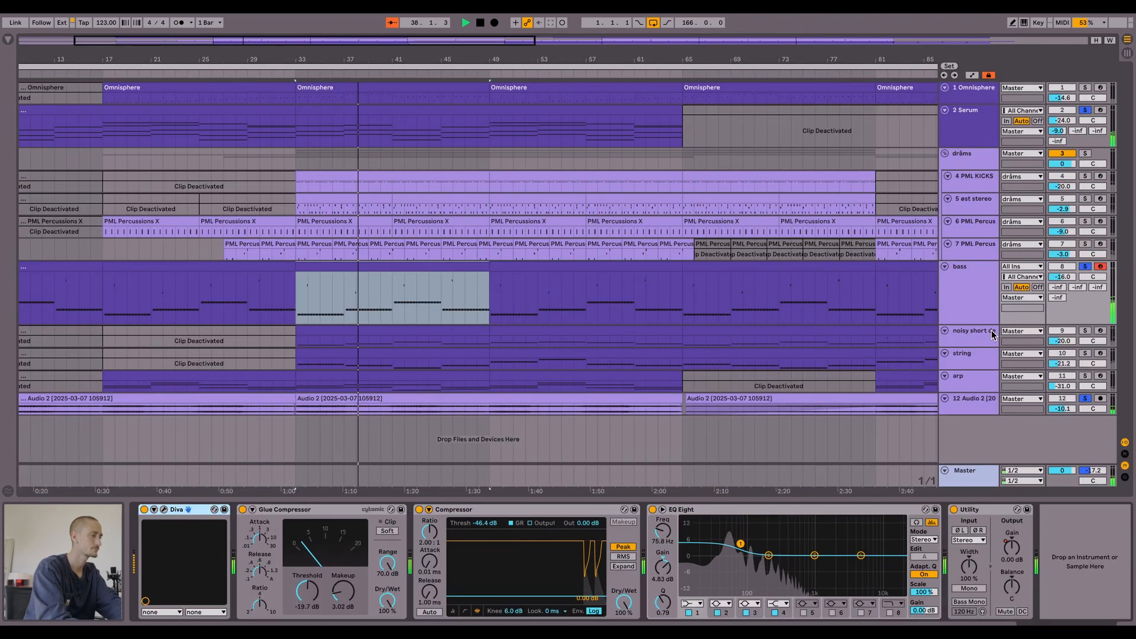
{"action": "left_click_drag", "start_coordinate": [979, 325], "coordinate": [978, 303]}
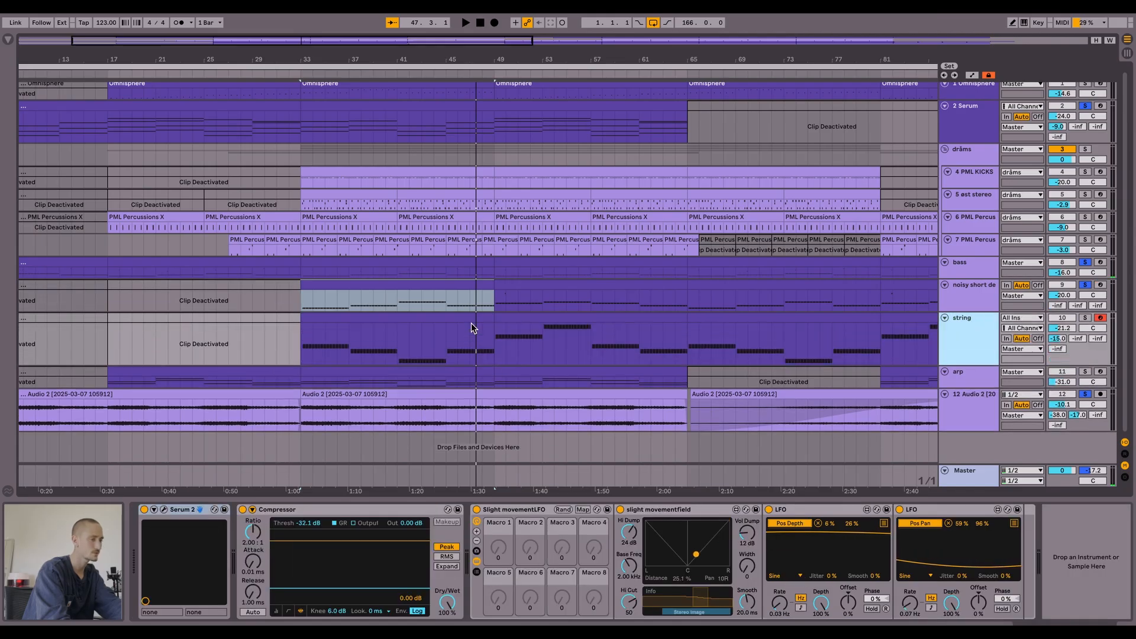
- Open the string clip starting at bar 33 in the note editor, examine its notes, and close the editor
{"action": "double_click", "coordinate": [435, 316]}
{"action": "scroll", "coordinate": [627, 480], "scroll_direction": "down", "scroll_amount": 1}
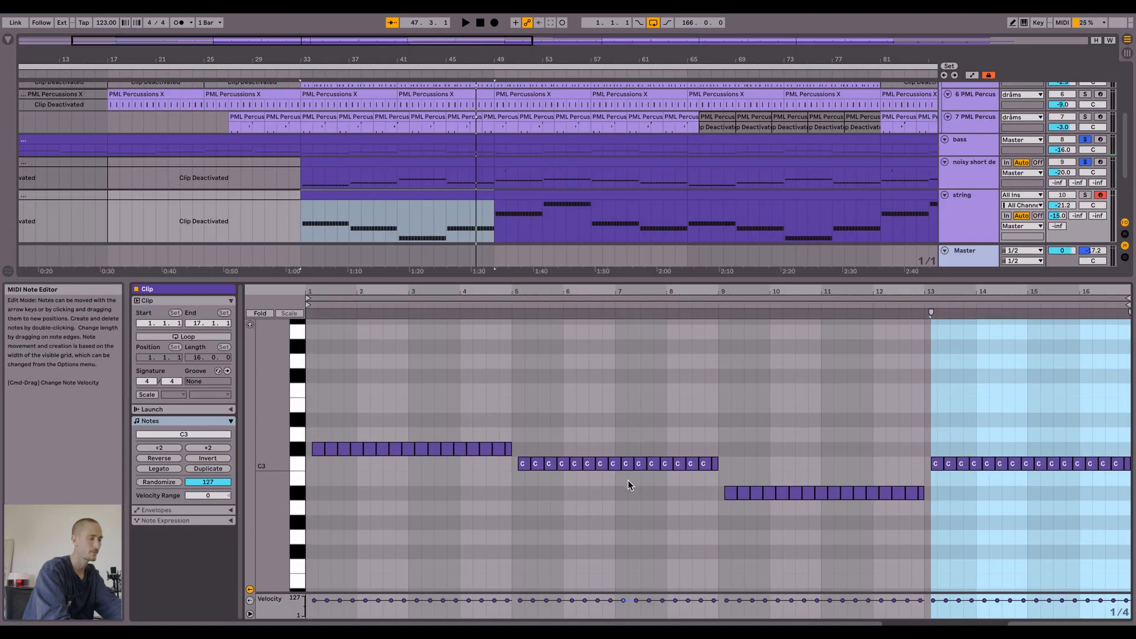
{"action": "key", "text": "shift+Tab"}
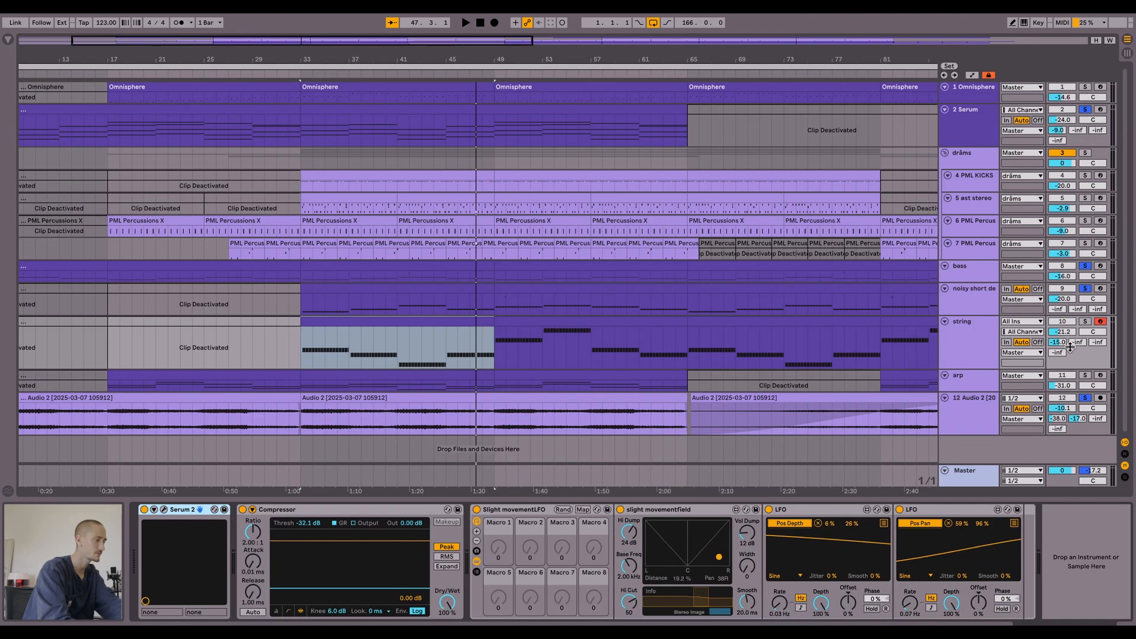
- Solo the string track, play it from bar 33, and reopen its clip's notes for a closer look
{"action": "left_click", "coordinate": [1085, 321]}
{"action": "key", "text": "space"}
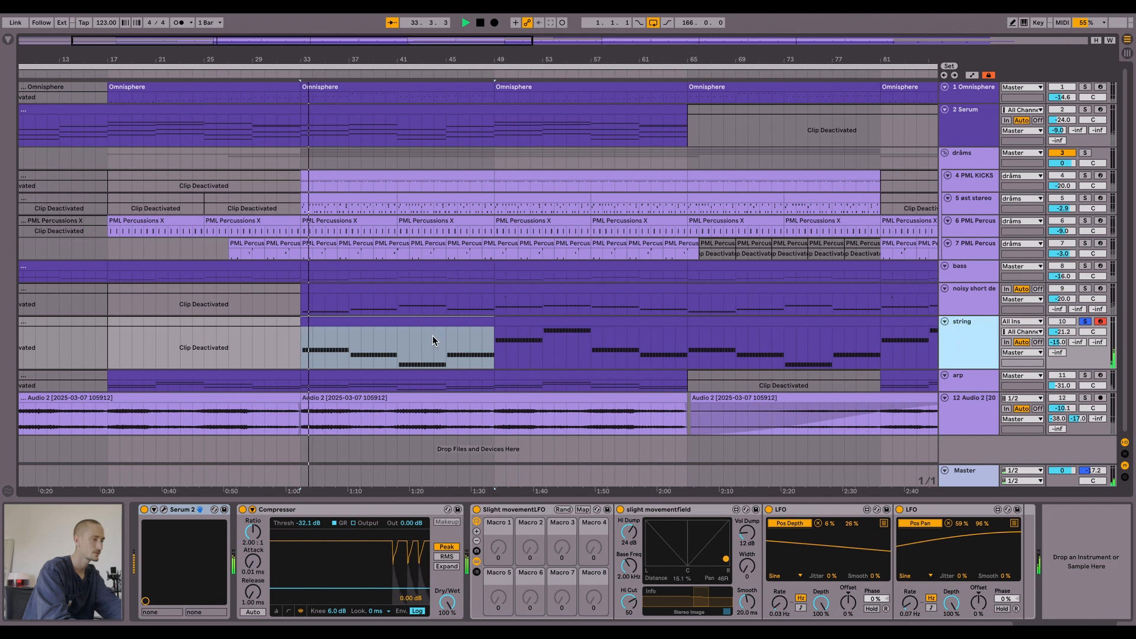
{"action": "double_click", "coordinate": [394, 329]}
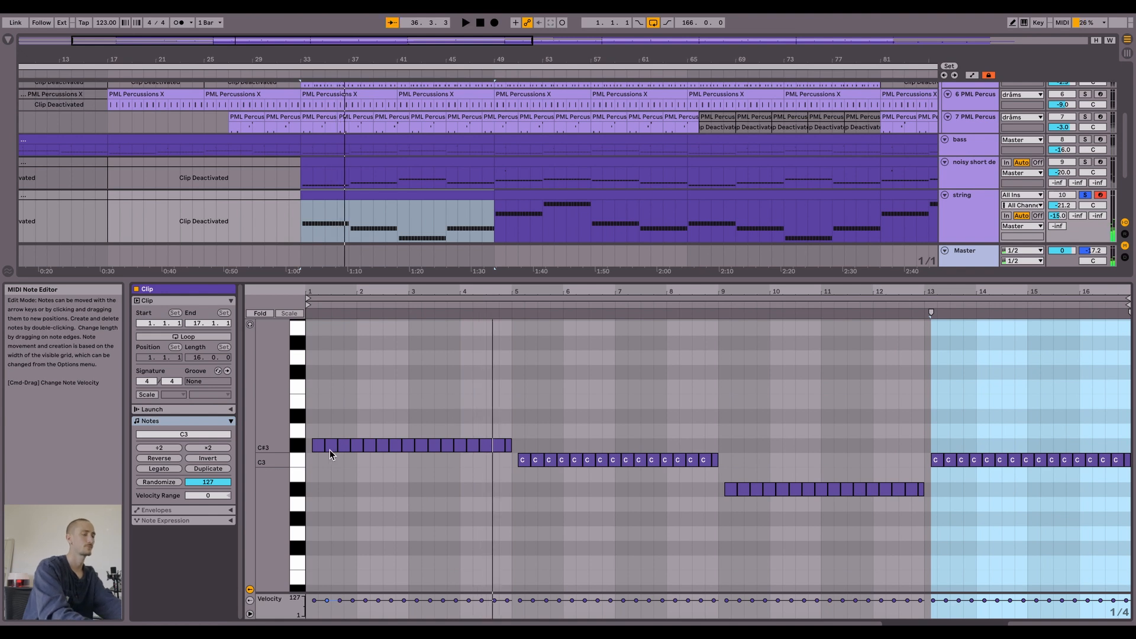
{"action": "scroll", "coordinate": [355, 446], "scroll_direction": "down", "scroll_amount": 2}
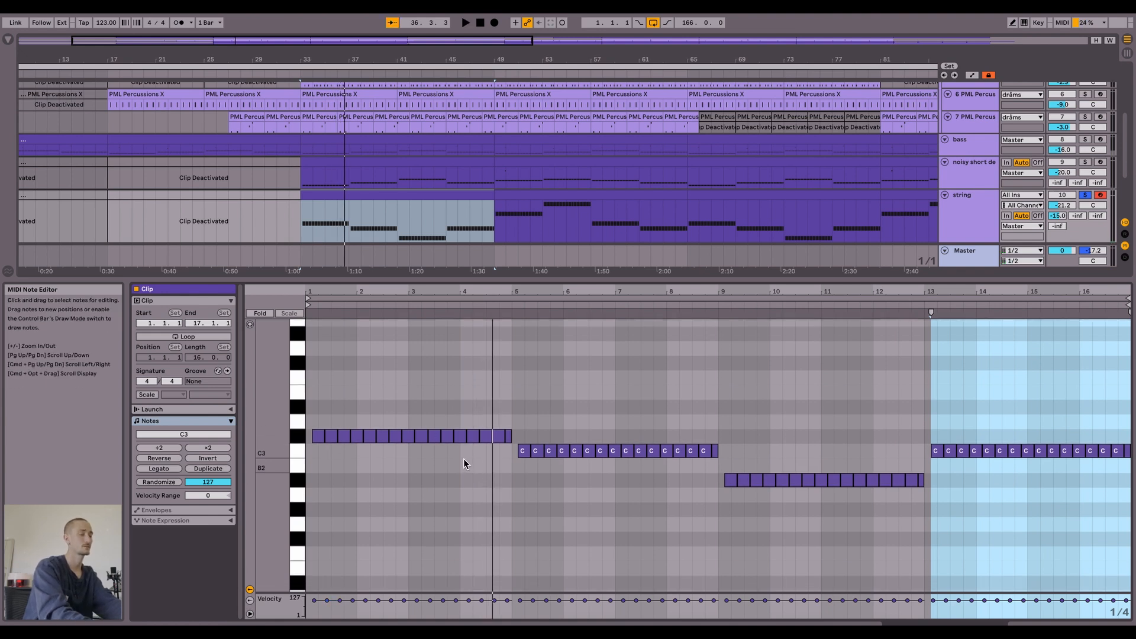
- Move the string clip's C#3 notes down to C3 and back up to C#3
{"action": "left_click", "coordinate": [303, 442]}
{"action": "key", "text": "Down"}
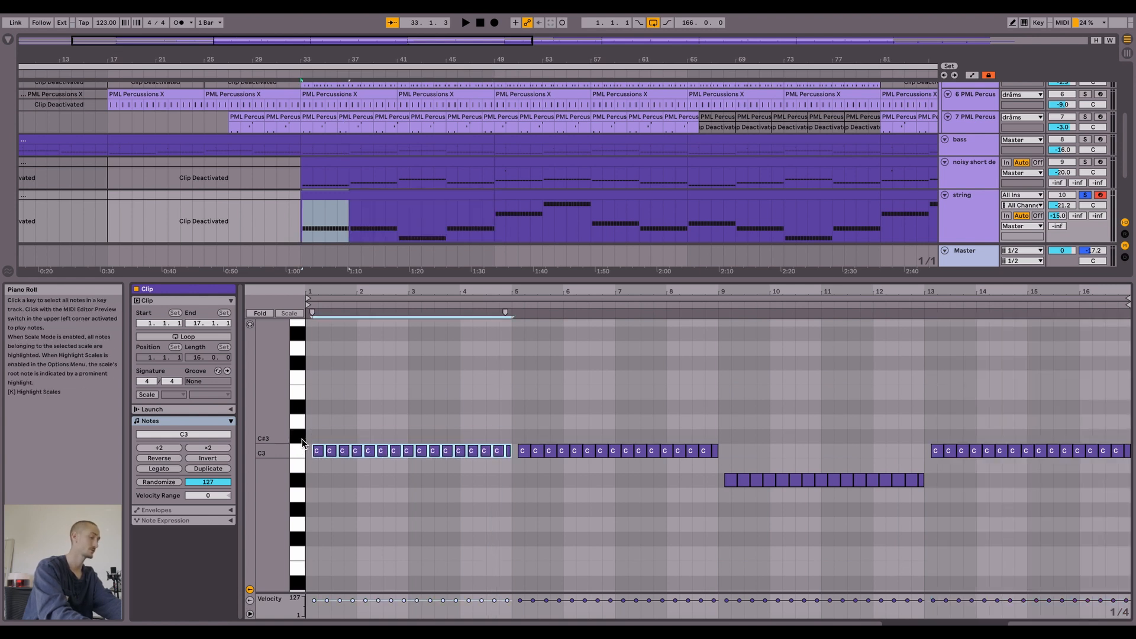
{"action": "key", "text": "Up"}
- Play the string part from bar 33, and solo the Serum track with it to hear both layers together
{"action": "key", "text": "space"}
{"action": "scroll", "coordinate": [998, 131], "scroll_direction": "up", "scroll_amount": 2}
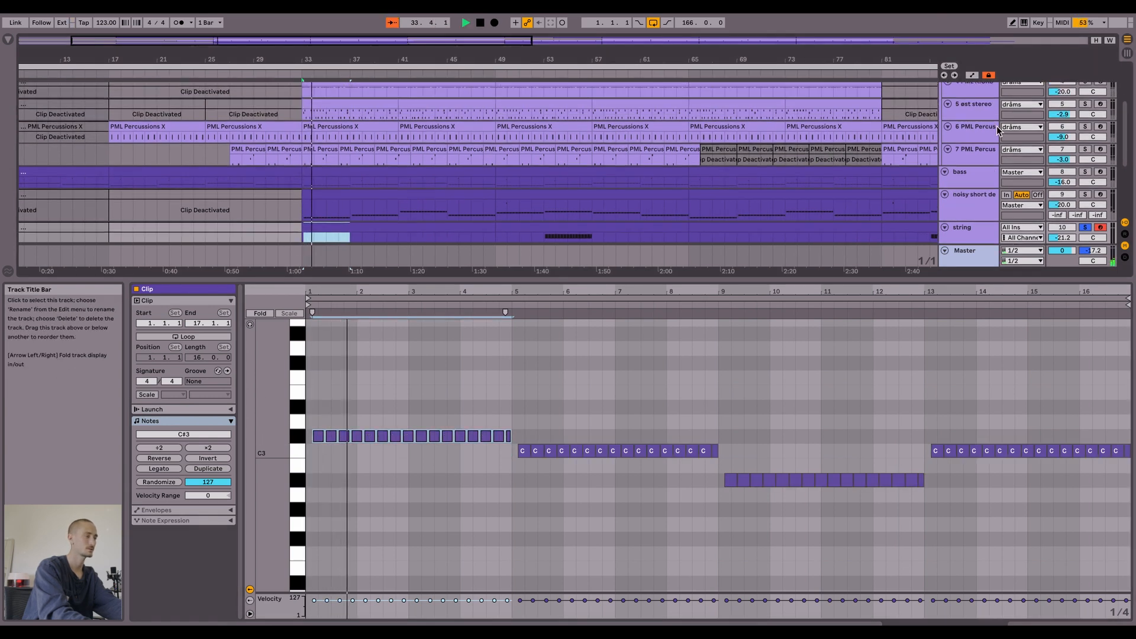
{"action": "scroll", "coordinate": [976, 99], "scroll_direction": "up", "scroll_amount": 3}
{"action": "scroll", "coordinate": [971, 142], "scroll_direction": "up", "scroll_amount": 1}
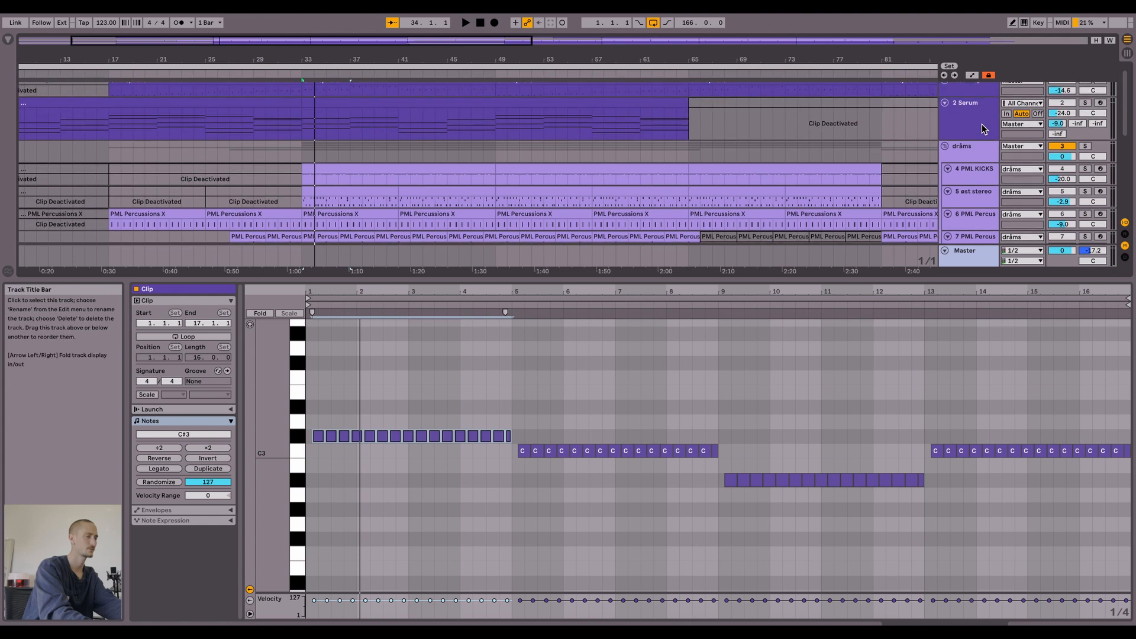
{"action": "left_click", "coordinate": [1086, 104]}
{"action": "key", "text": "space"}
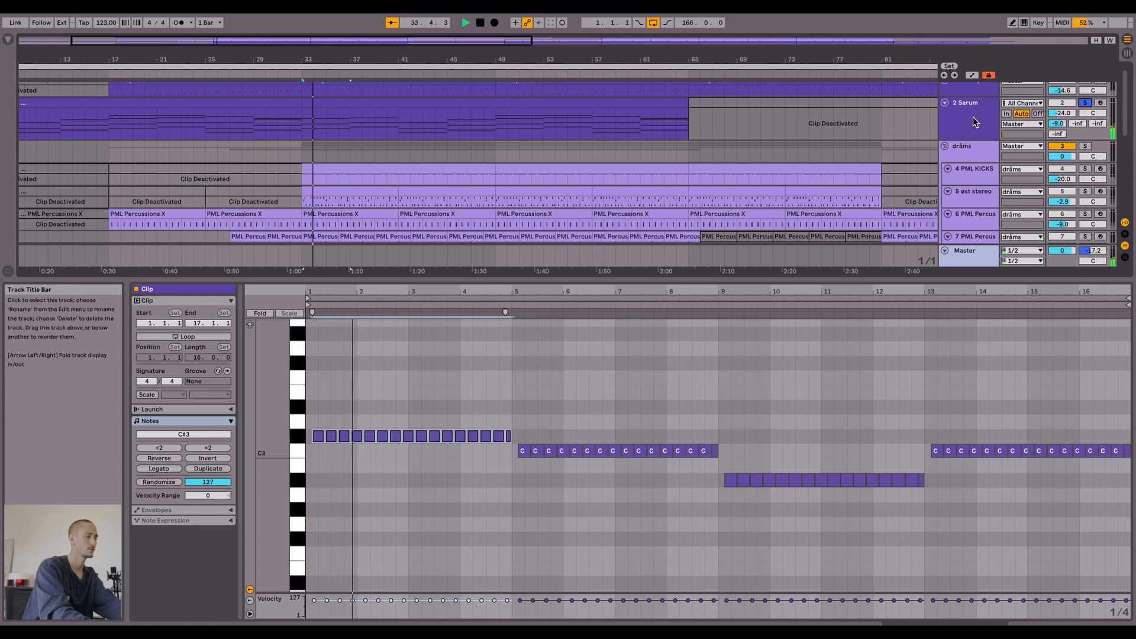
{"action": "scroll", "coordinate": [946, 131], "scroll_direction": "down", "scroll_amount": 5}
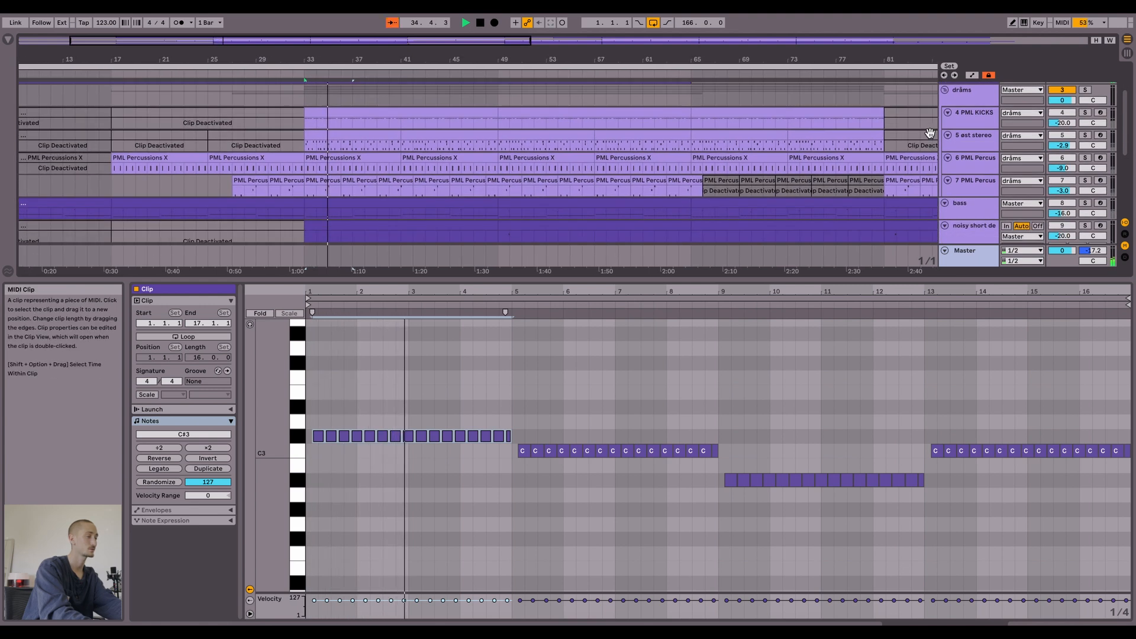
{"action": "scroll", "coordinate": [894, 180], "scroll_direction": "down", "scroll_amount": 2}
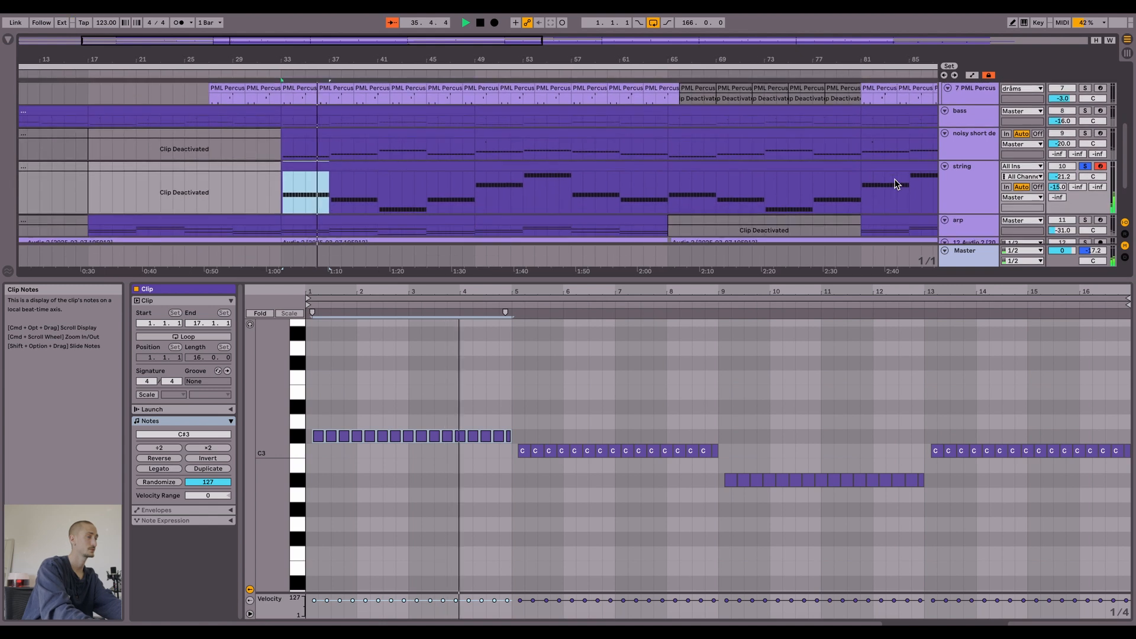
{"action": "scroll", "coordinate": [1084, 135], "scroll_direction": "down", "scroll_amount": 3}
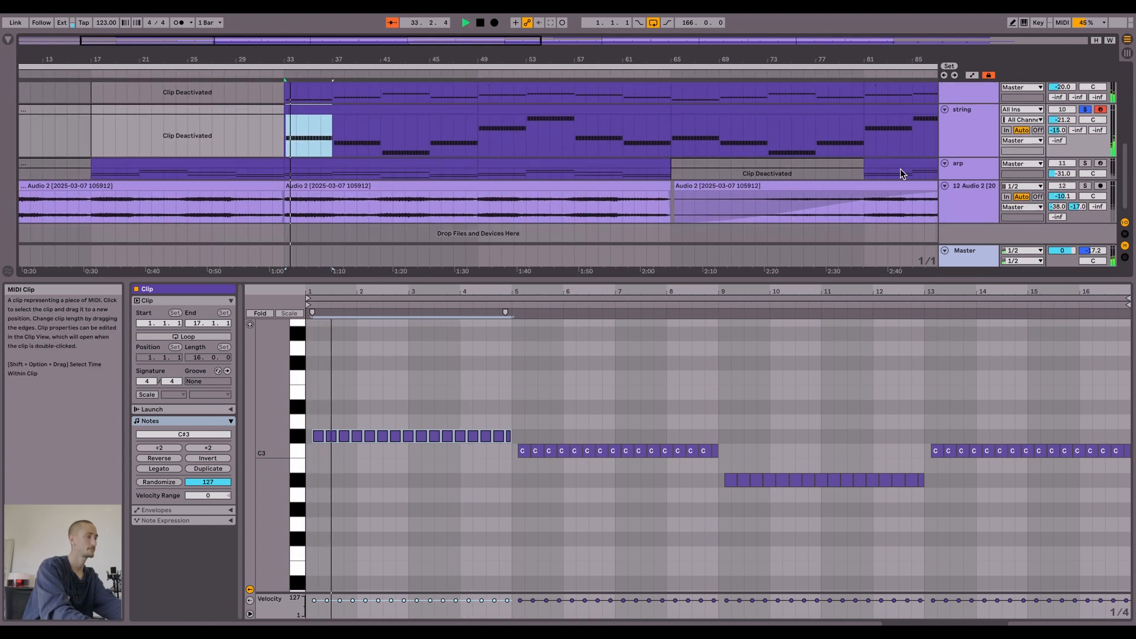
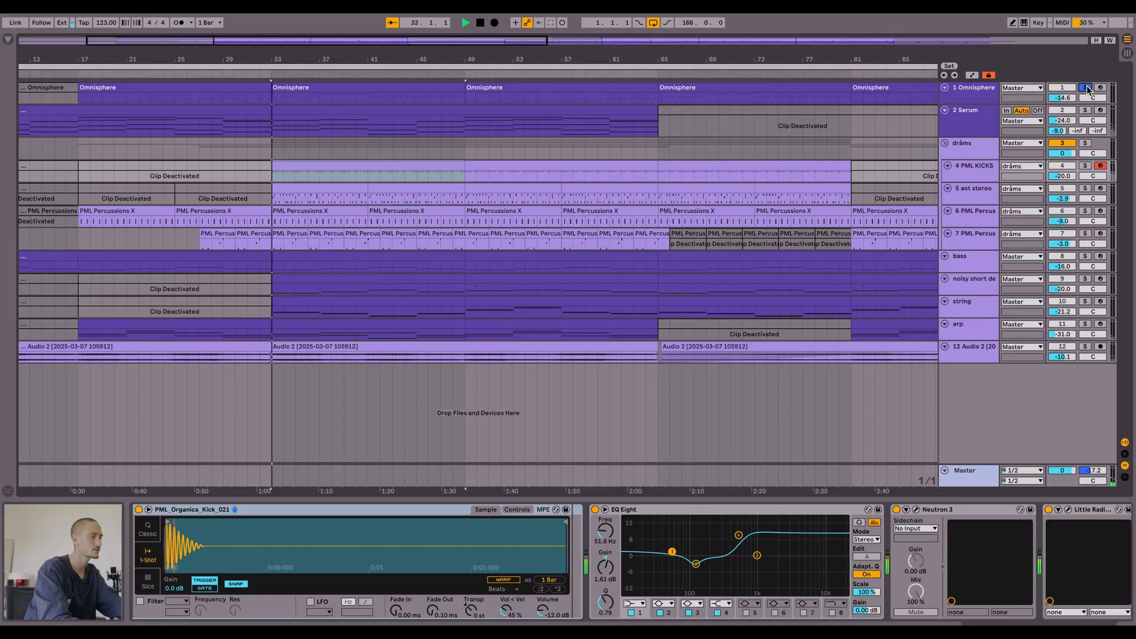
- Select the Omnisphere track, increase its height, and examine the notes of its clip starting at bar 33
{"action": "scroll", "coordinate": [834, 98], "scroll_direction": "up", "scroll_amount": 3}
{"action": "left_click", "coordinate": [960, 115]}
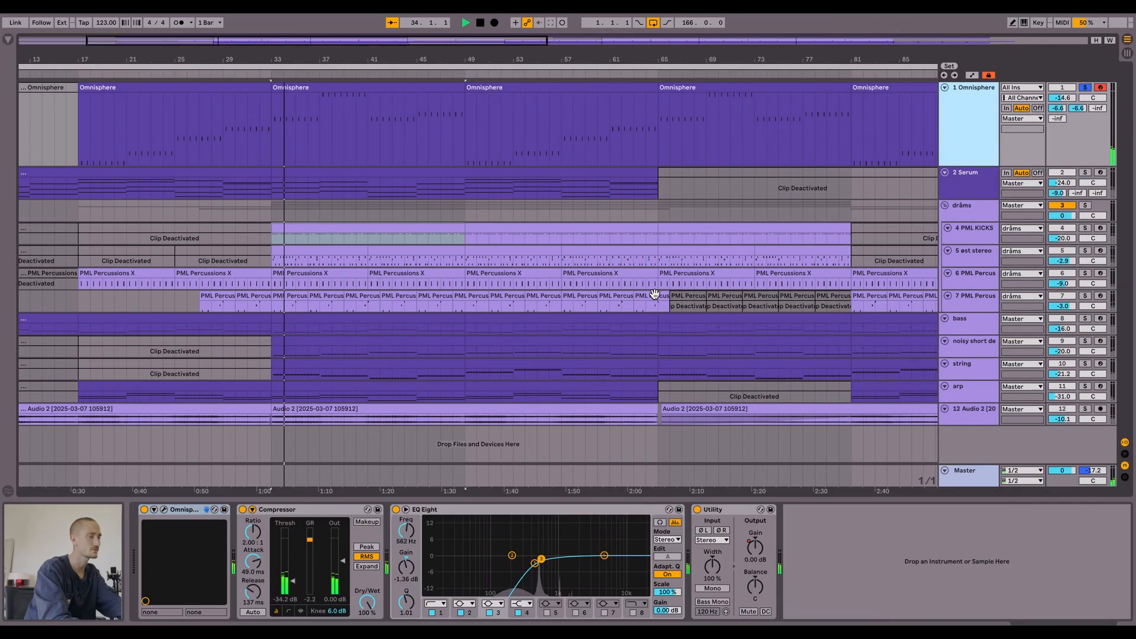
{"action": "double_click", "coordinate": [400, 105]}
{"action": "scroll", "coordinate": [499, 529], "scroll_direction": "down", "scroll_amount": 1}
{"action": "left_click_drag", "start_coordinate": [532, 510], "coordinate": [445, 465]}
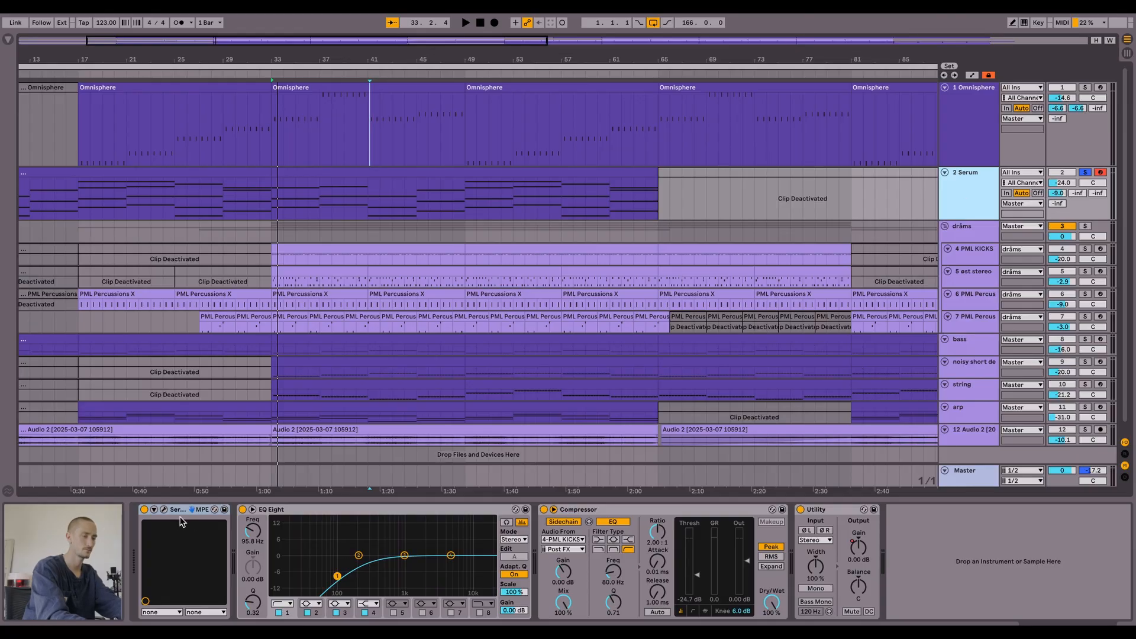
- Play the soloed Serum track and compare its sound with the sidechain Compressor bypassed and re-enabled
{"action": "left_click", "coordinate": [620, 510]}
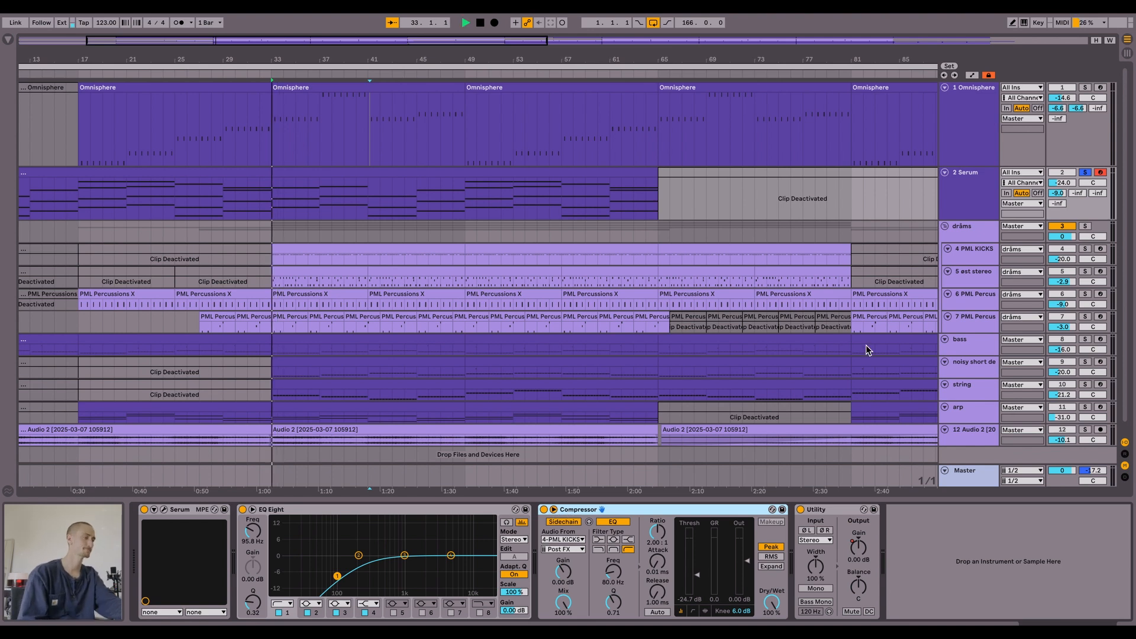
{"action": "left_click", "coordinate": [544, 510]}
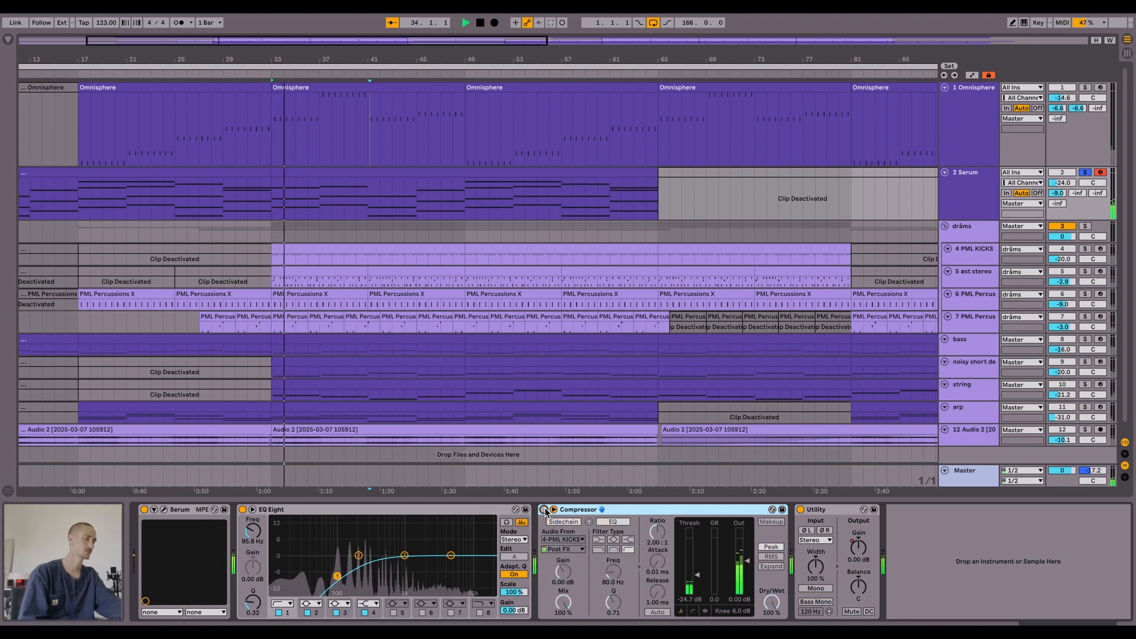
{"action": "left_click", "coordinate": [544, 510]}
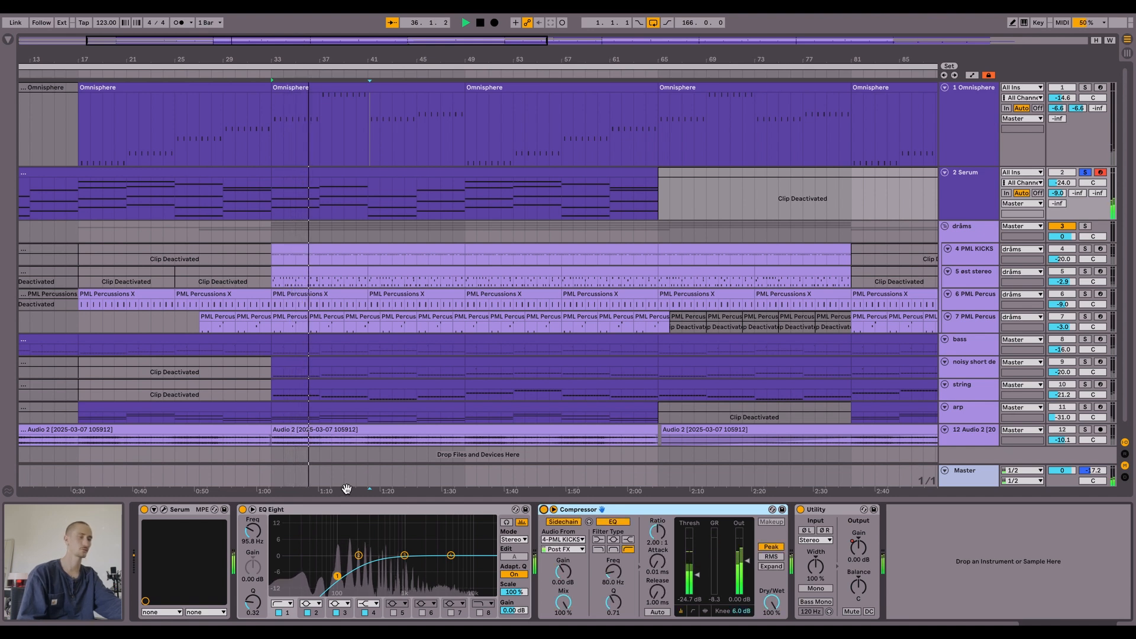
- Compare the Serum track with its EQ Eight bypassed and re-enabled, and stop playback
{"action": "left_click", "coordinate": [244, 512]}
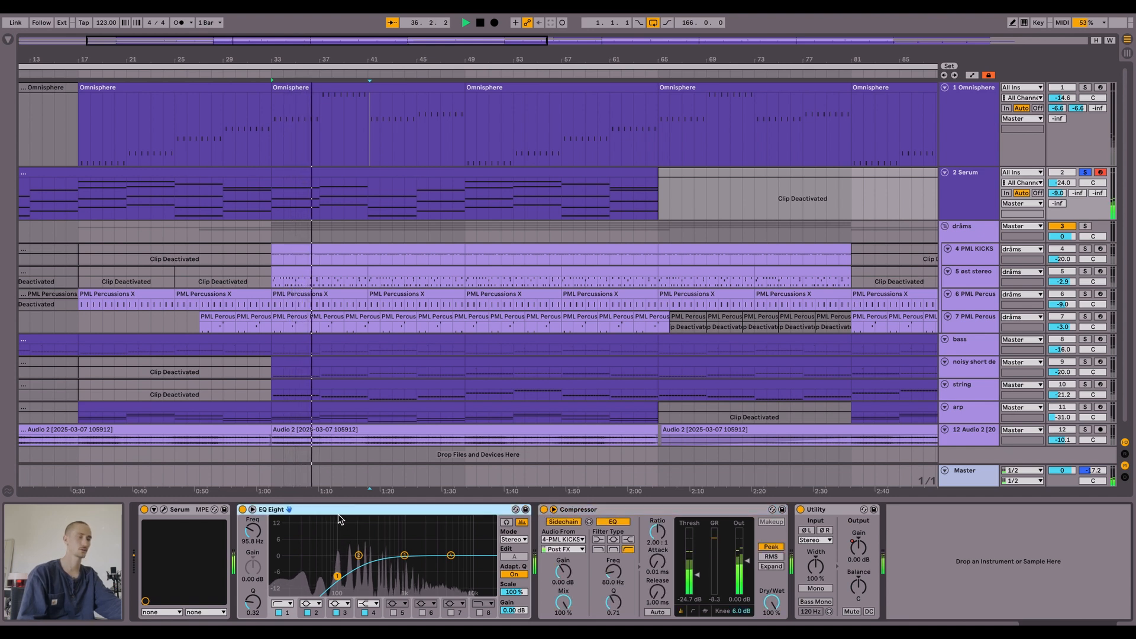
{"action": "left_click", "coordinate": [243, 510]}
{"action": "left_click", "coordinate": [243, 510]}
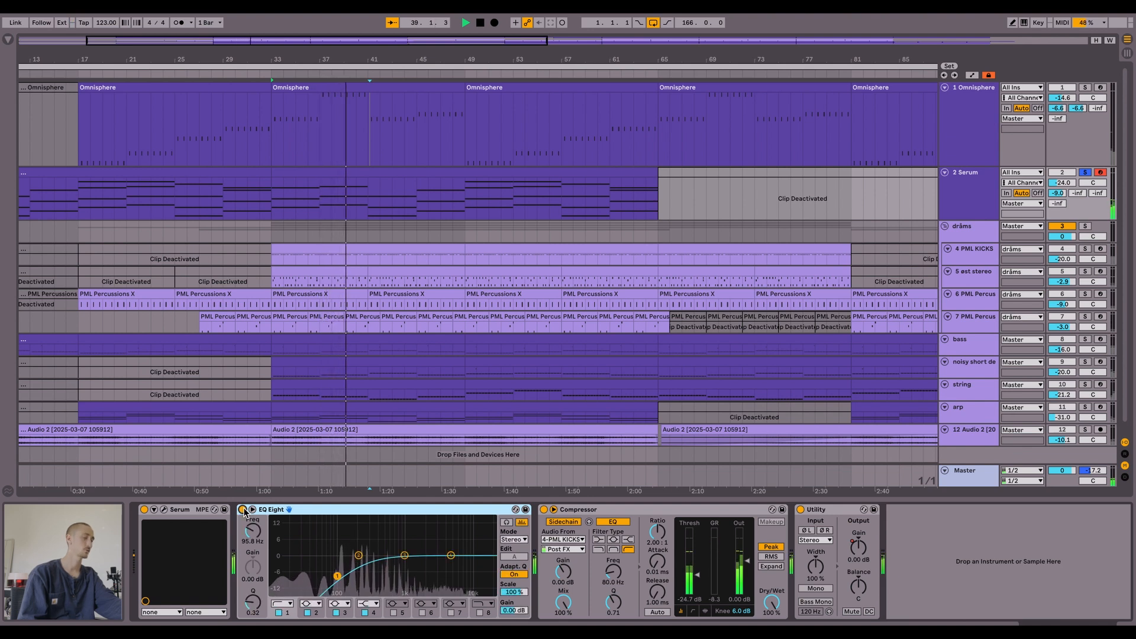
{"action": "key", "text": "space"}
- Open the Serum plug-in window and examine its oscillator and the MG Low 18 filter's cutoff
{"action": "left_click", "coordinate": [164, 510]}
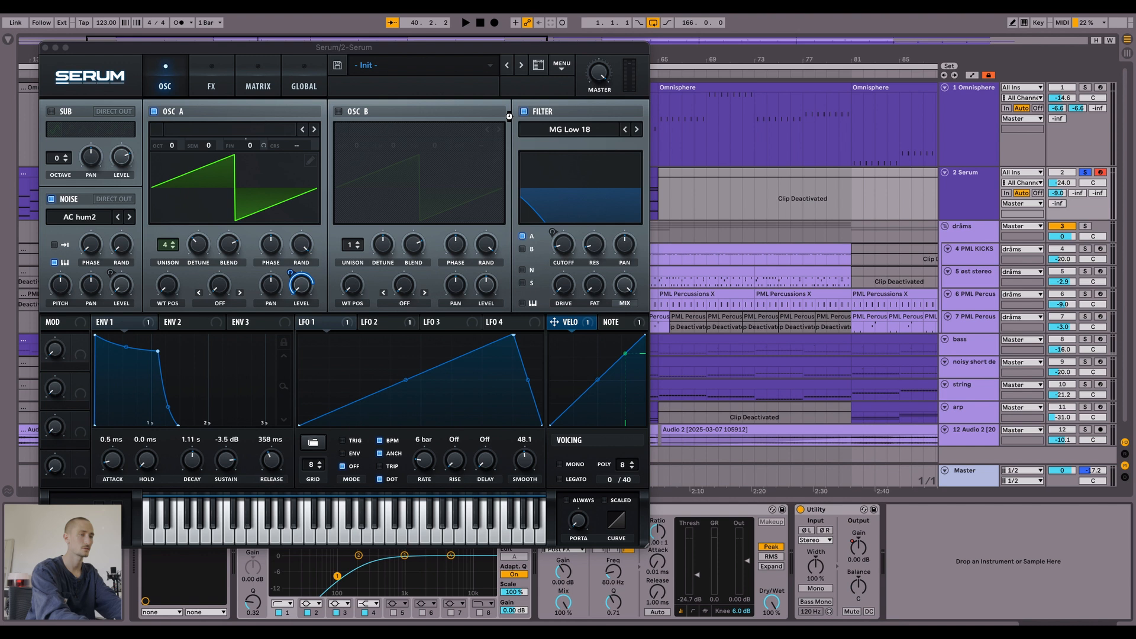
{"action": "left_click", "coordinate": [510, 46]}
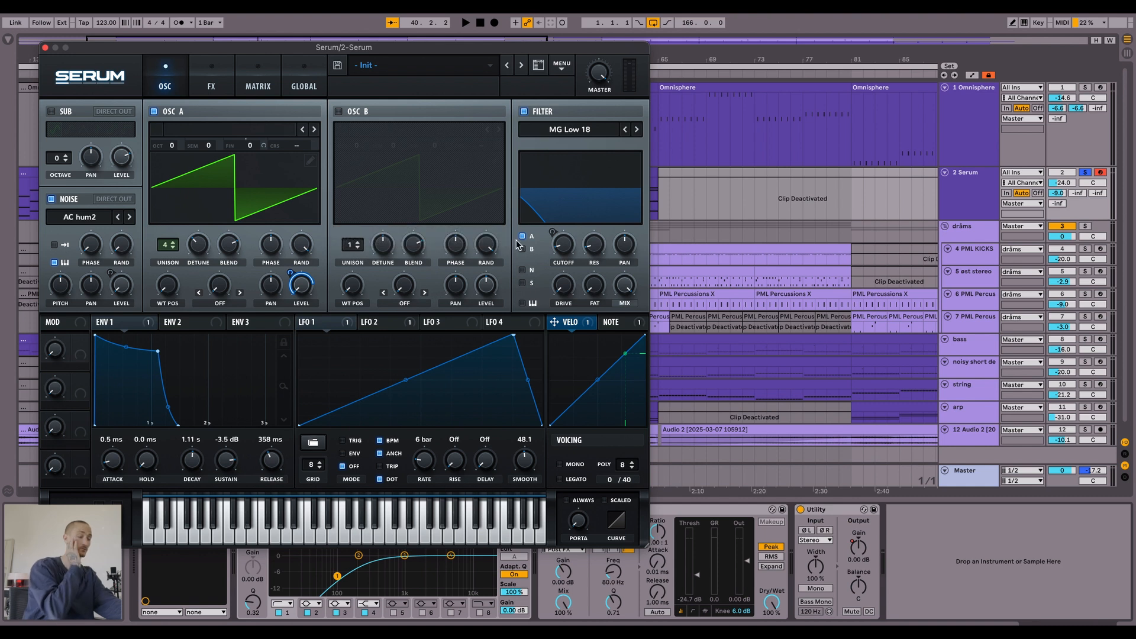
{"action": "right_click", "coordinate": [565, 251]}
{"action": "left_click", "coordinate": [562, 216]}
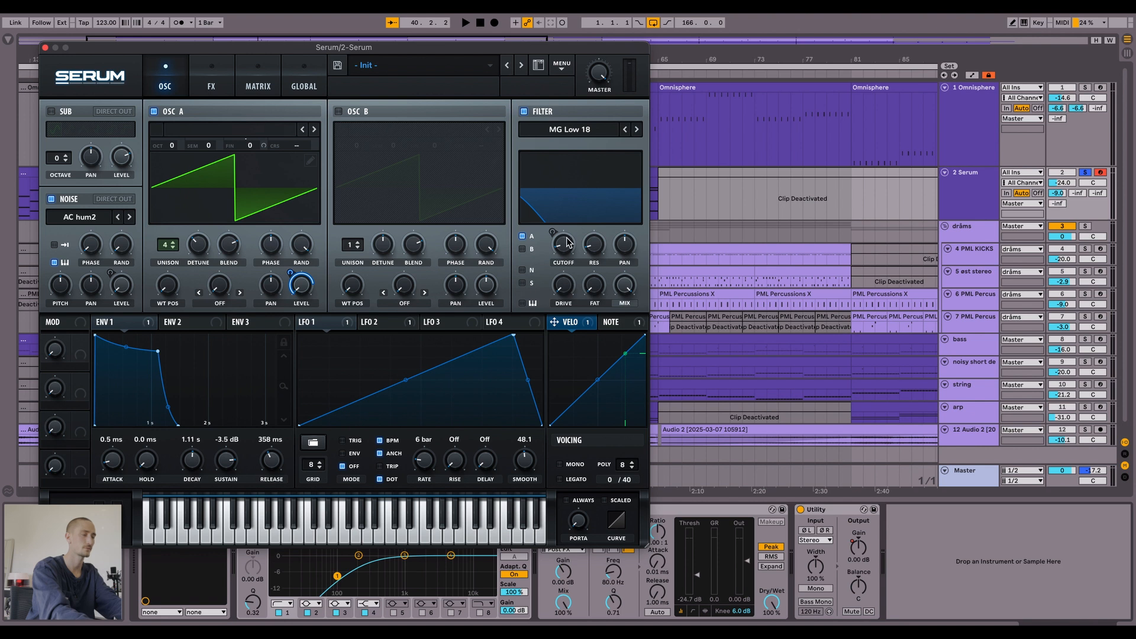
- Play short passages from bar 33 while examining Serum's noise level and Envelope 1, and close the plug-in window
{"action": "key", "text": "space"}
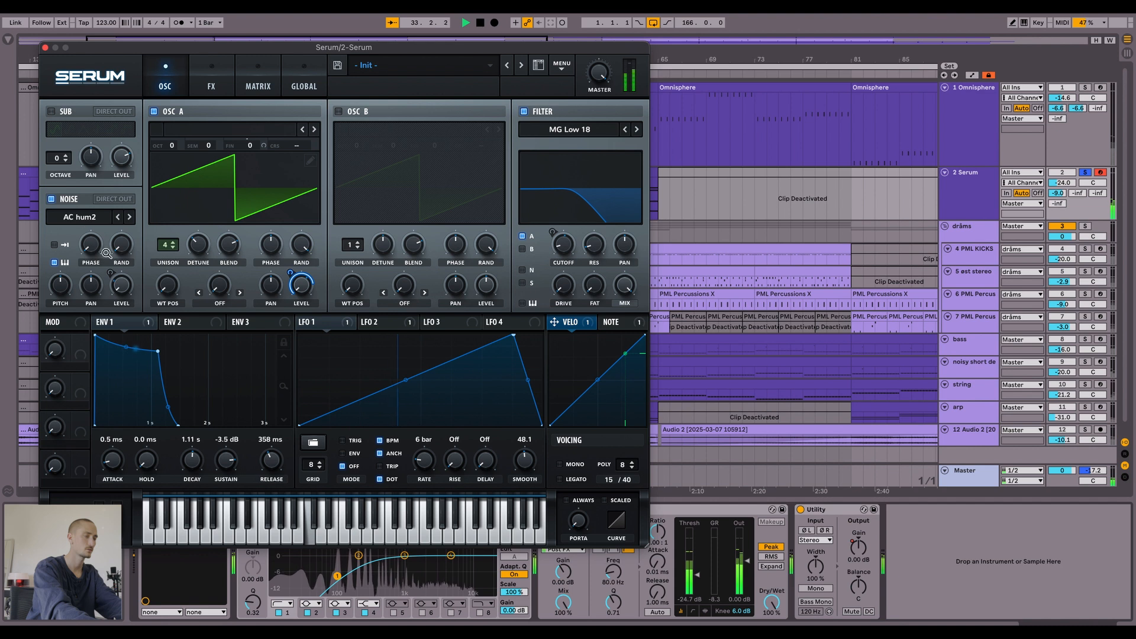
{"action": "key", "text": "space"}
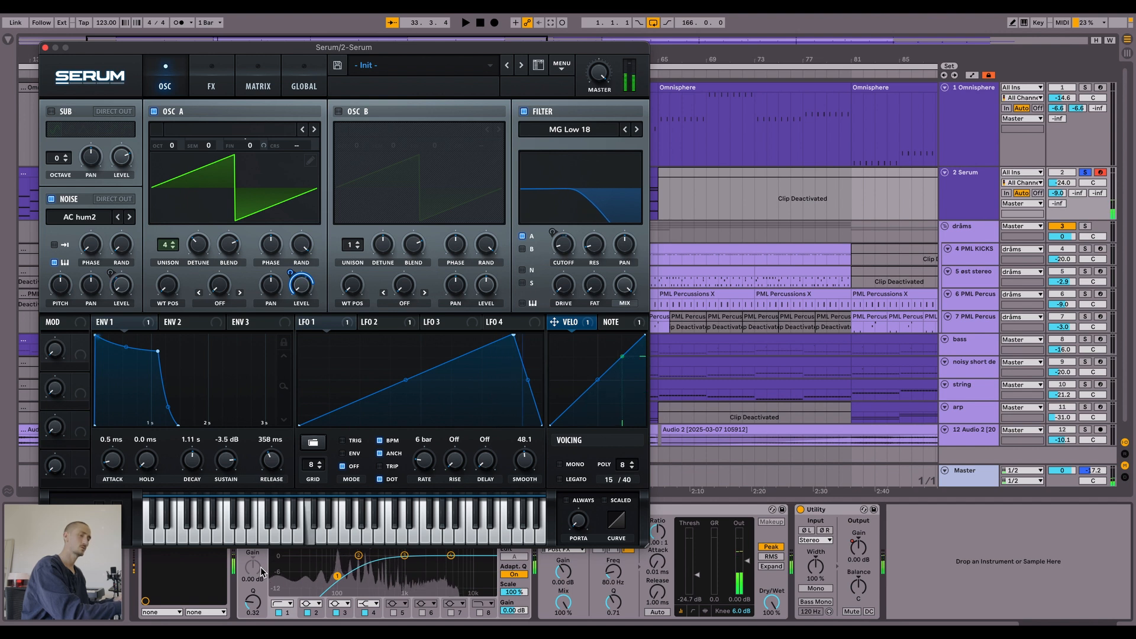
{"action": "key", "text": "space"}
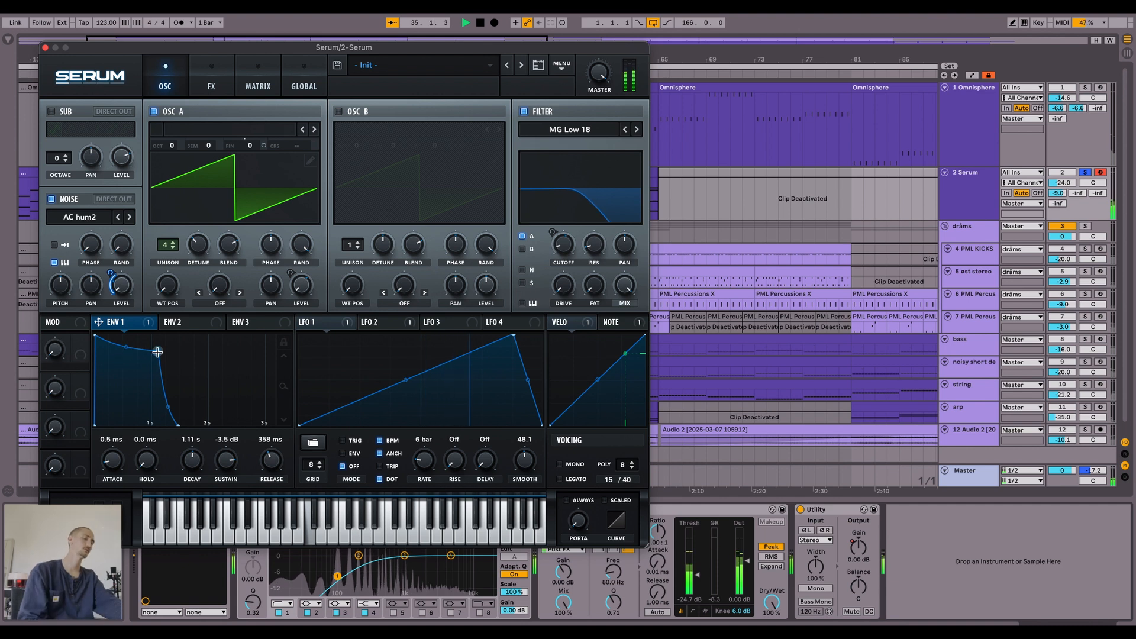
{"action": "key", "text": "space"}
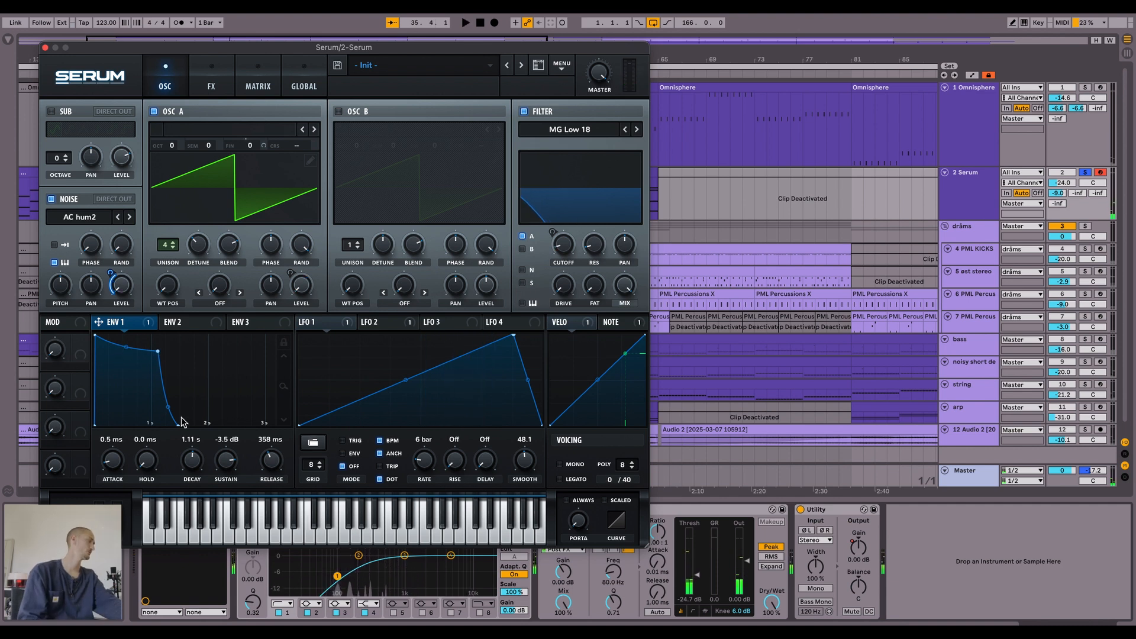
{"action": "key", "text": "space"}
{"action": "key", "text": "space"}
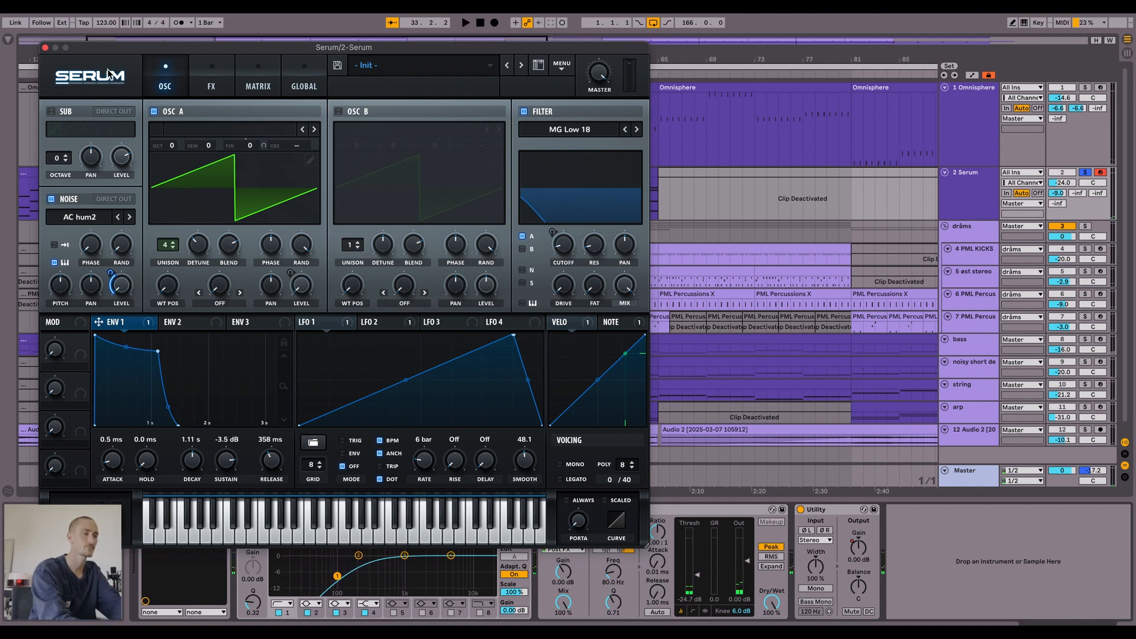
{"action": "left_click", "coordinate": [46, 48]}
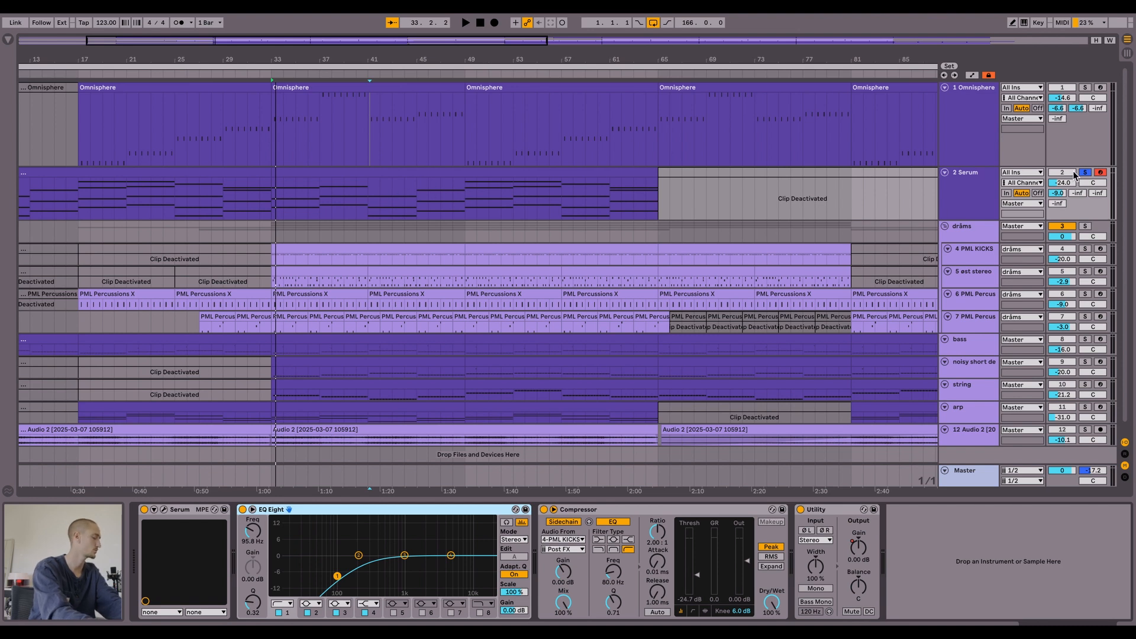
- Solo and select the Omnisphere track and play it from bar 33
{"action": "scroll", "coordinate": [574, 188], "scroll_direction": "down", "scroll_amount": 1}
{"action": "scroll", "coordinate": [573, 188], "scroll_direction": "up", "scroll_amount": 1}
{"action": "key", "text": "space"}
{"action": "left_click", "coordinate": [1005, 125]}
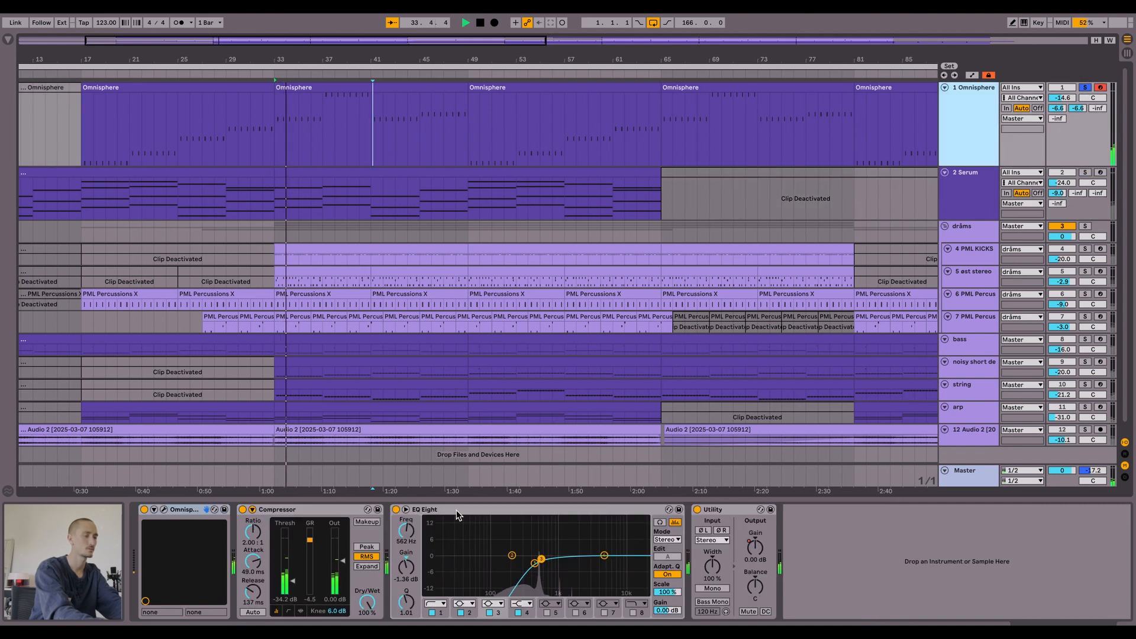
- Examine the Omnisphere track's EQ Eight and Compressor, and open the Omnisphere plug-in window to view its patch
{"action": "left_click", "coordinate": [505, 509]}
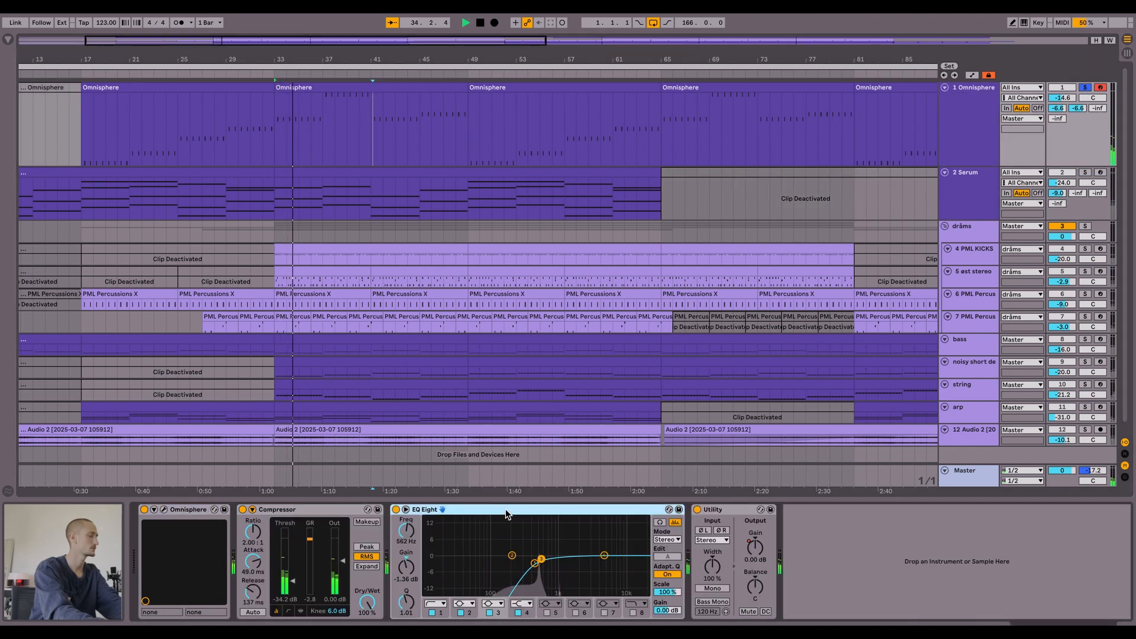
{"action": "left_click", "coordinate": [322, 509]}
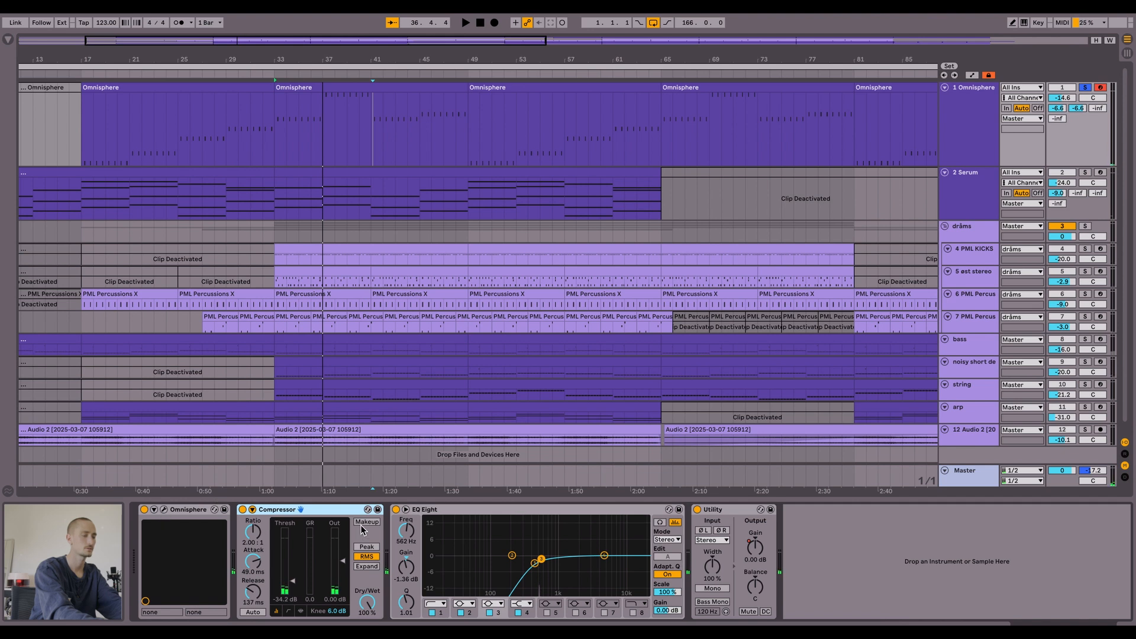
{"action": "key", "text": "super+alt+p"}
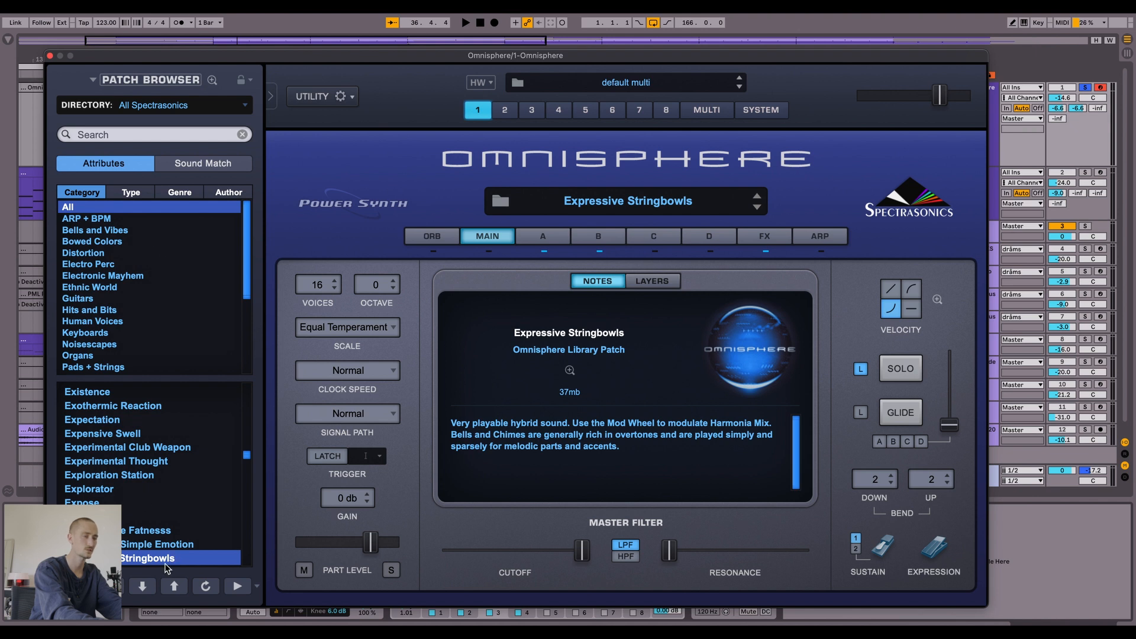
- Close the Omnisphere plug-in window and solo the Serum track while playing from bar 33
{"action": "left_click", "coordinate": [51, 56]}
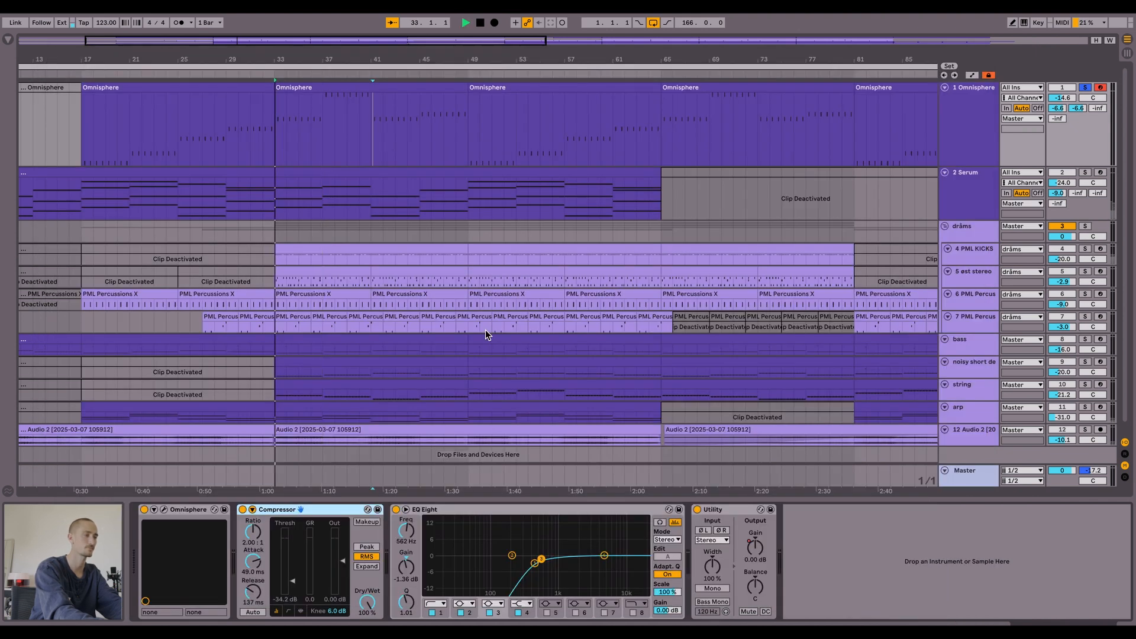
{"action": "left_click", "coordinate": [1087, 172]}
{"action": "scroll", "coordinate": [1030, 278], "scroll_direction": "down", "scroll_amount": 1}
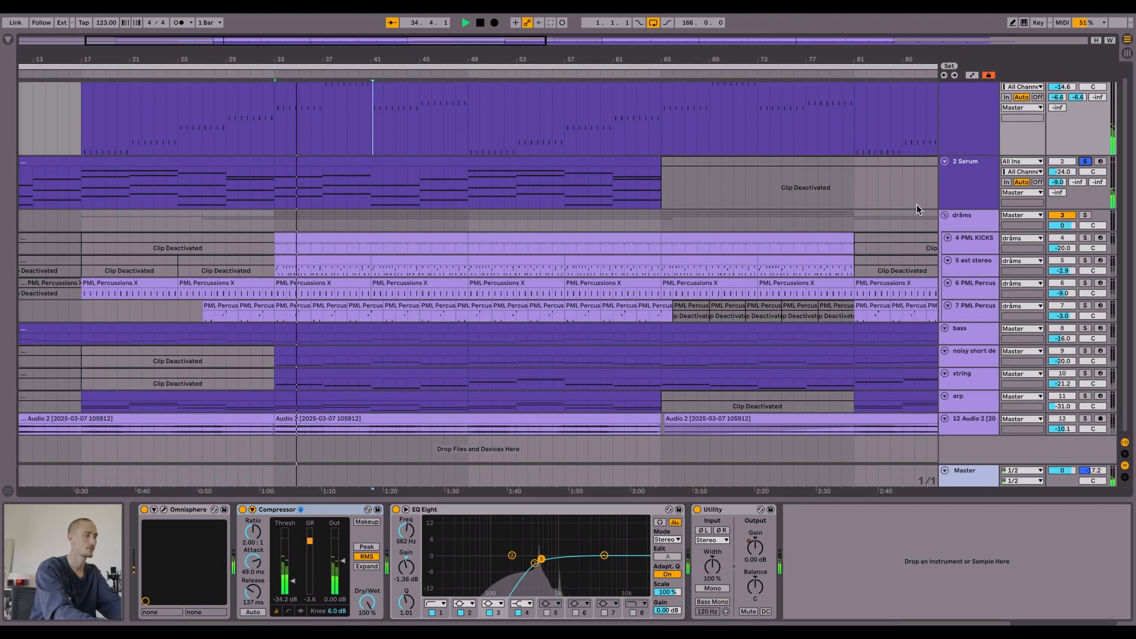
- Select and solo the bass track and play it from bar 33
{"action": "left_click", "coordinate": [974, 330]}
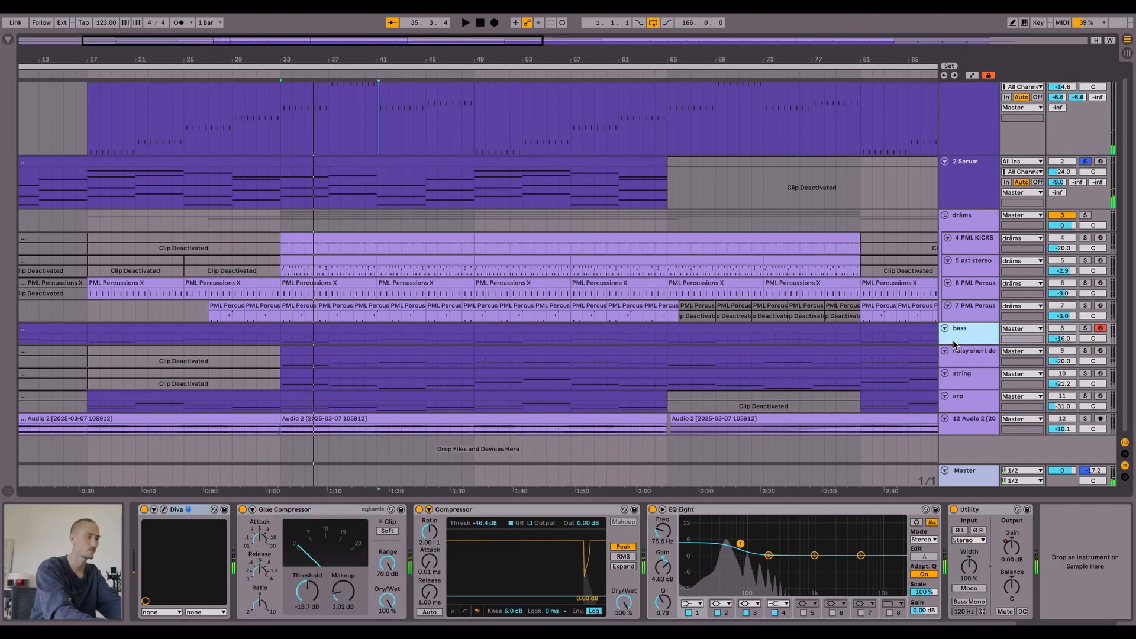
{"action": "left_click", "coordinate": [1085, 329]}
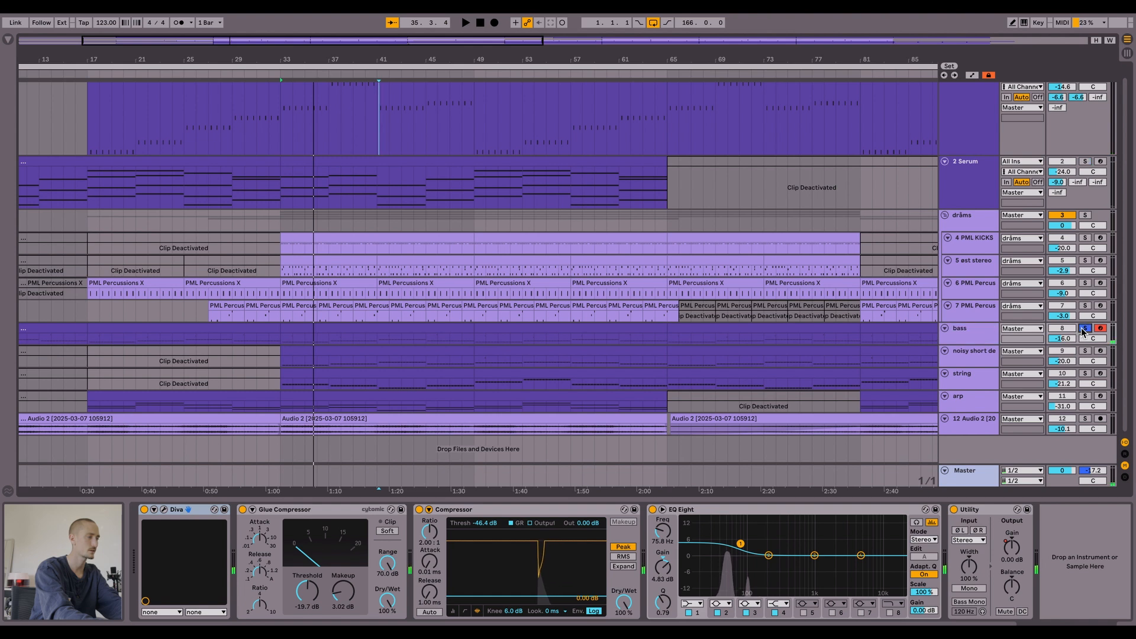
{"action": "key", "text": "space"}
{"action": "left_click", "coordinate": [984, 332]}
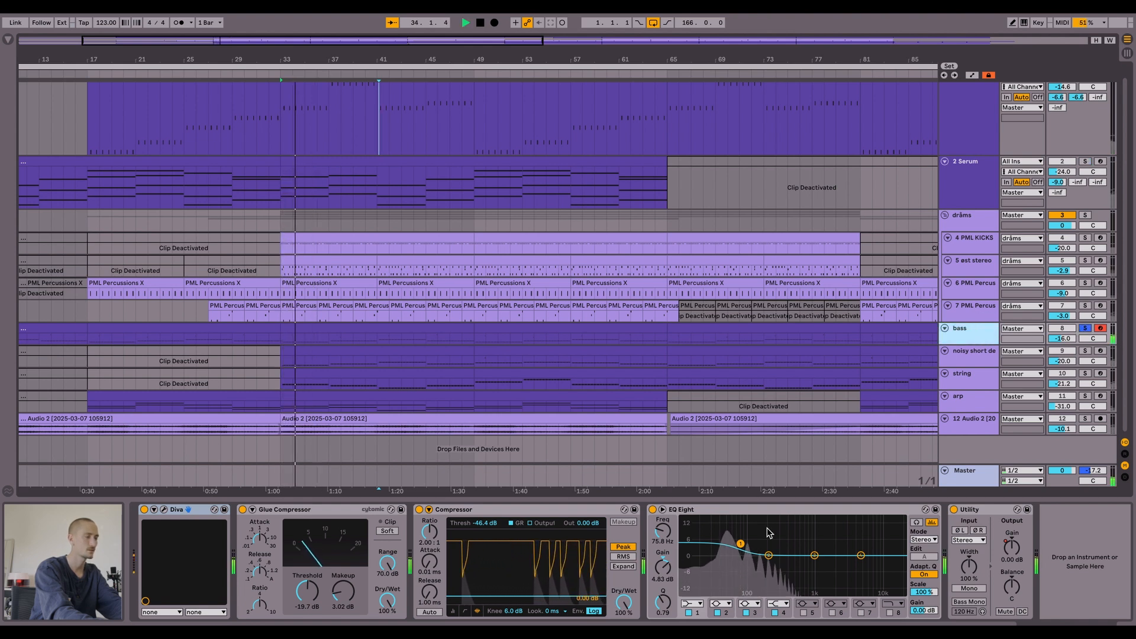
- Compare the playing bass with its EQ Eight and its Compressor each bypassed and re-enabled
{"action": "left_click", "coordinate": [790, 515]}
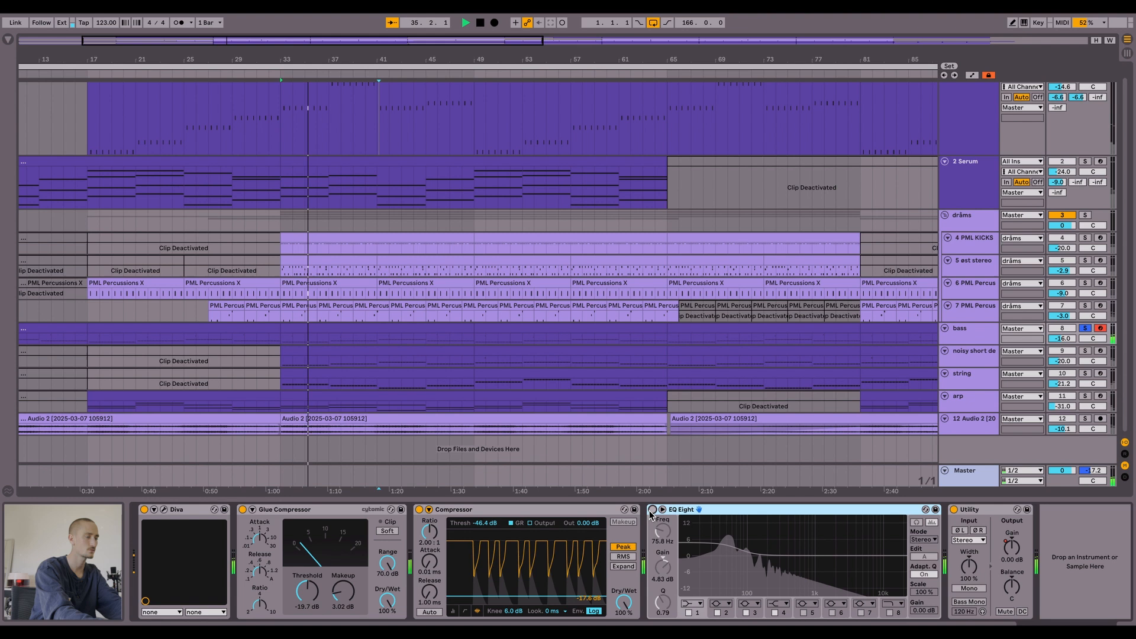
{"action": "left_click", "coordinate": [726, 511]}
{"action": "left_click", "coordinate": [514, 510]}
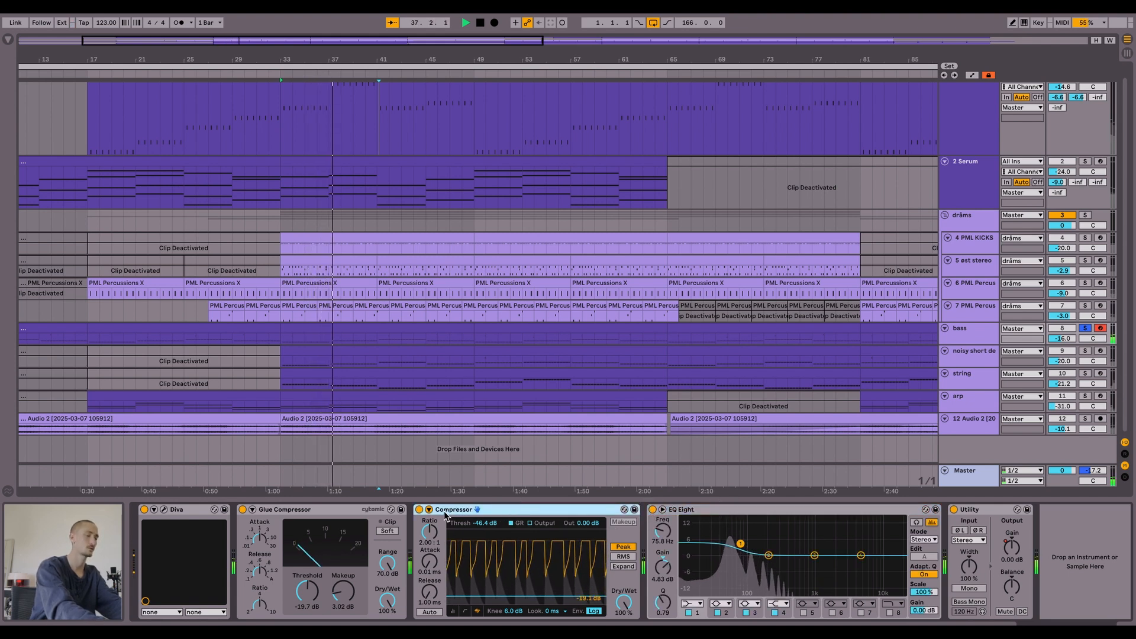
{"action": "left_click", "coordinate": [419, 511]}
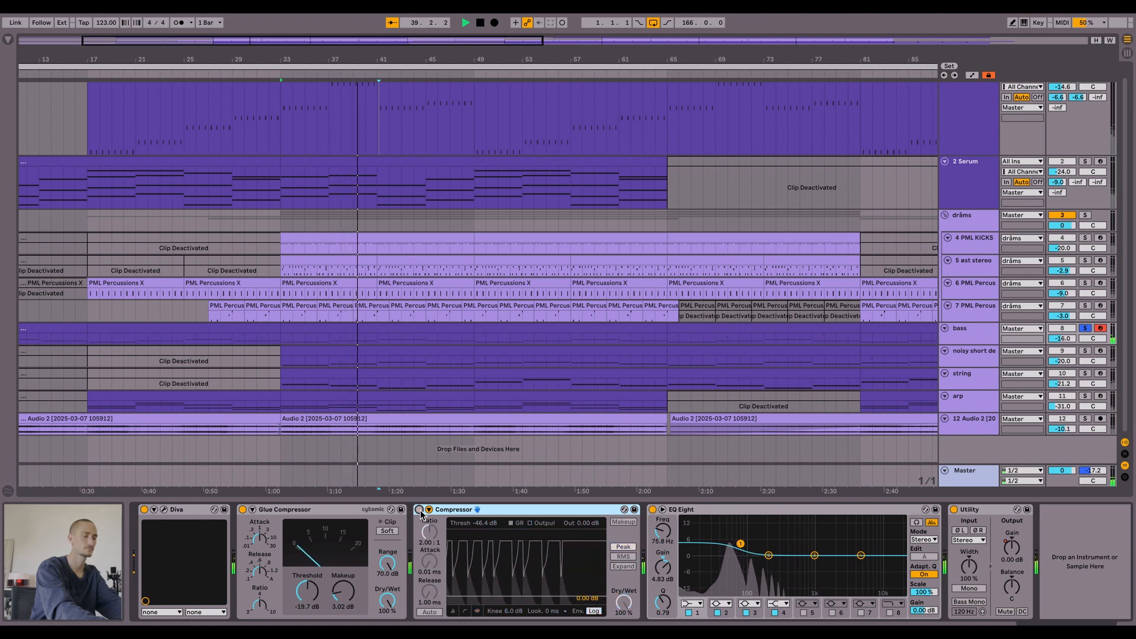
{"action": "left_click", "coordinate": [419, 510]}
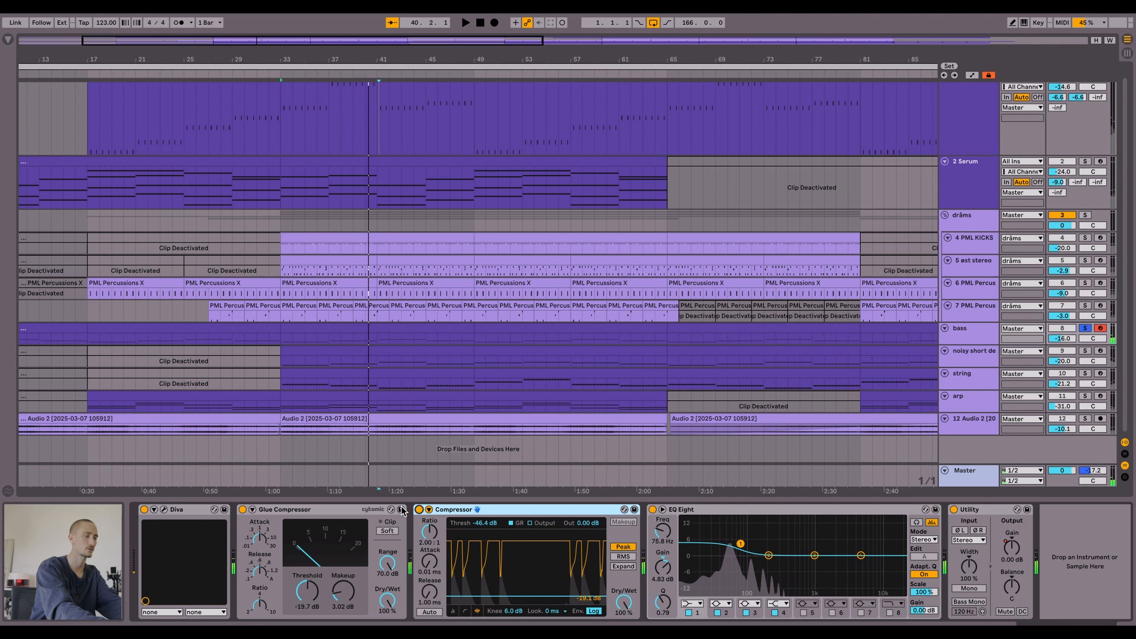
- Examine the bass track's Glue Compressor while playing a short passage from bar 33
{"action": "left_click", "coordinate": [329, 511]}
{"action": "key", "text": "space"}
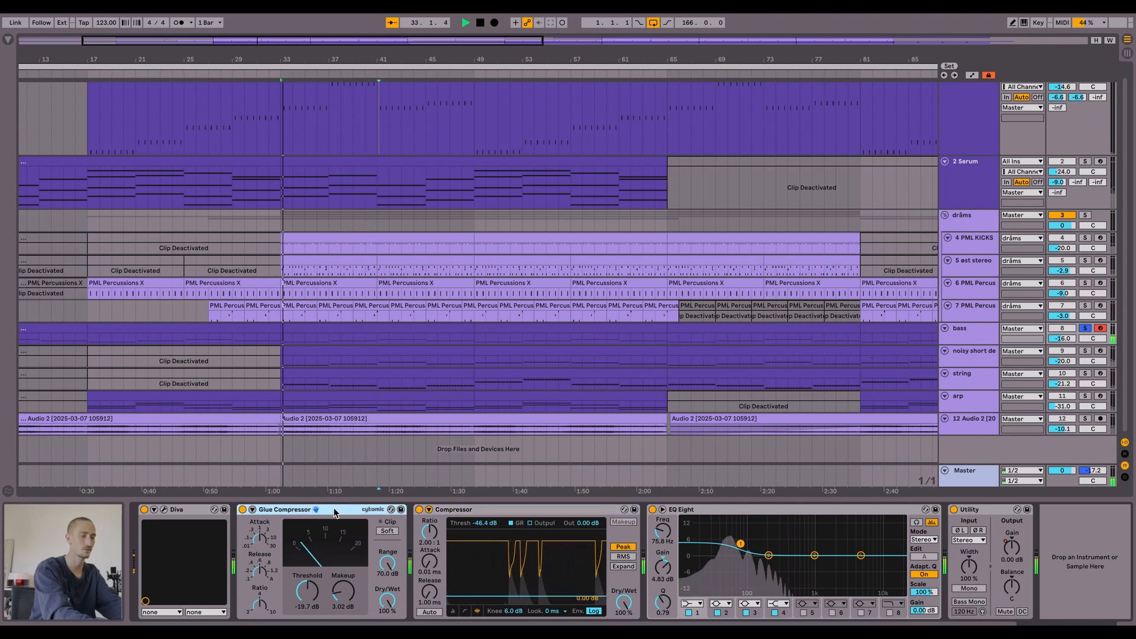
{"action": "key", "text": "space"}
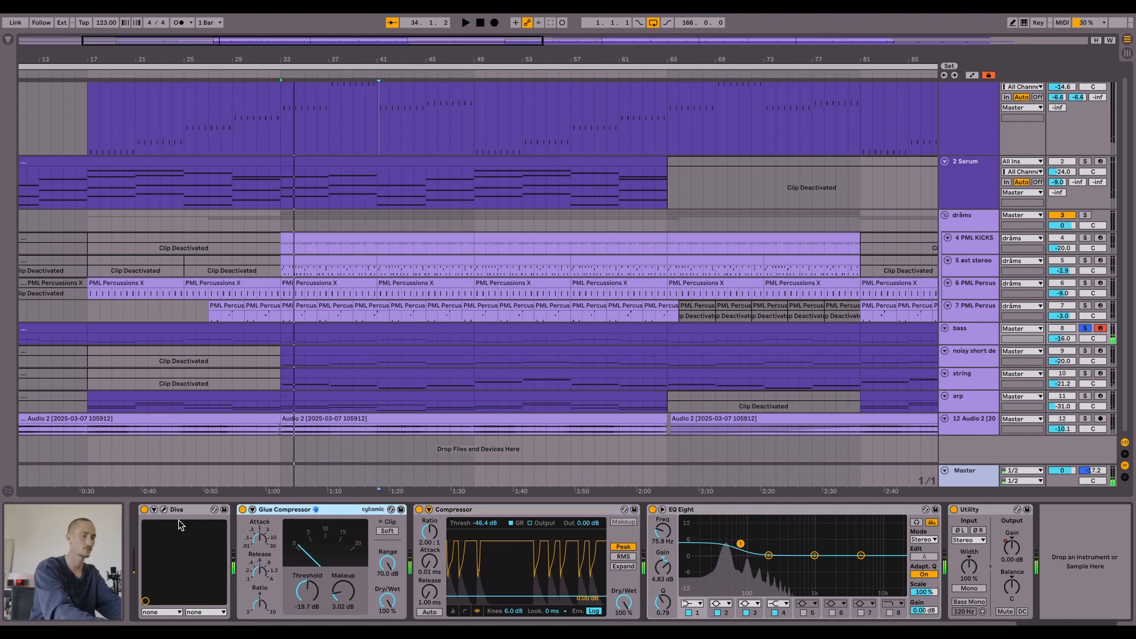
- Open the bass track's Diva plug-in window and examine its filter cutoff while playing from bar 33
{"action": "key", "text": "super+alt+p"}
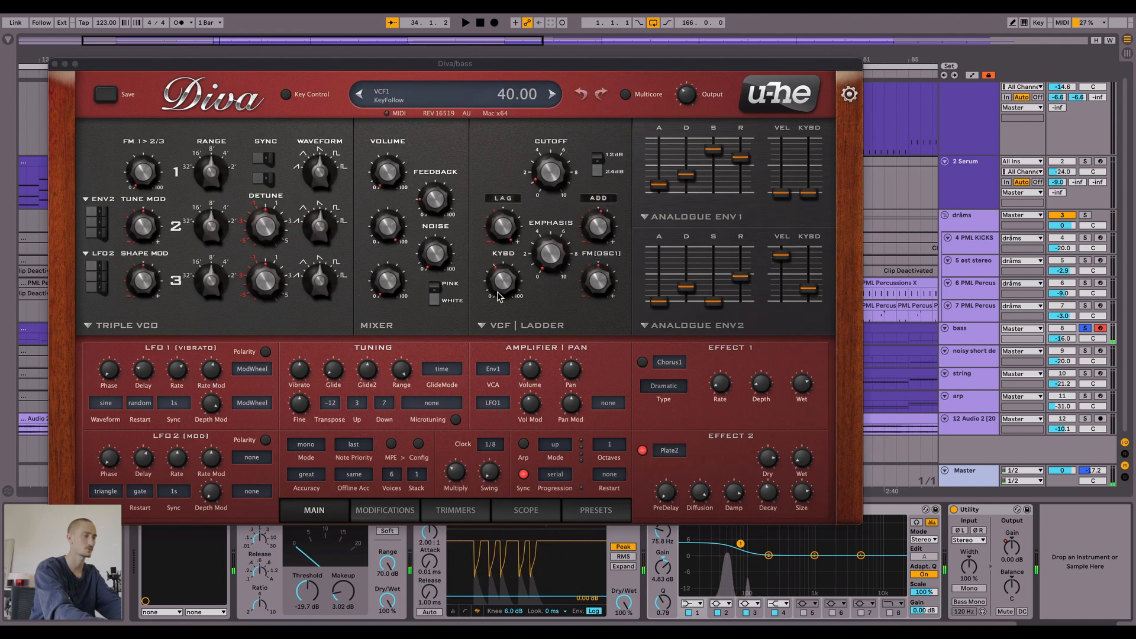
{"action": "key", "text": "space"}
{"action": "left_click", "coordinate": [596, 71]}
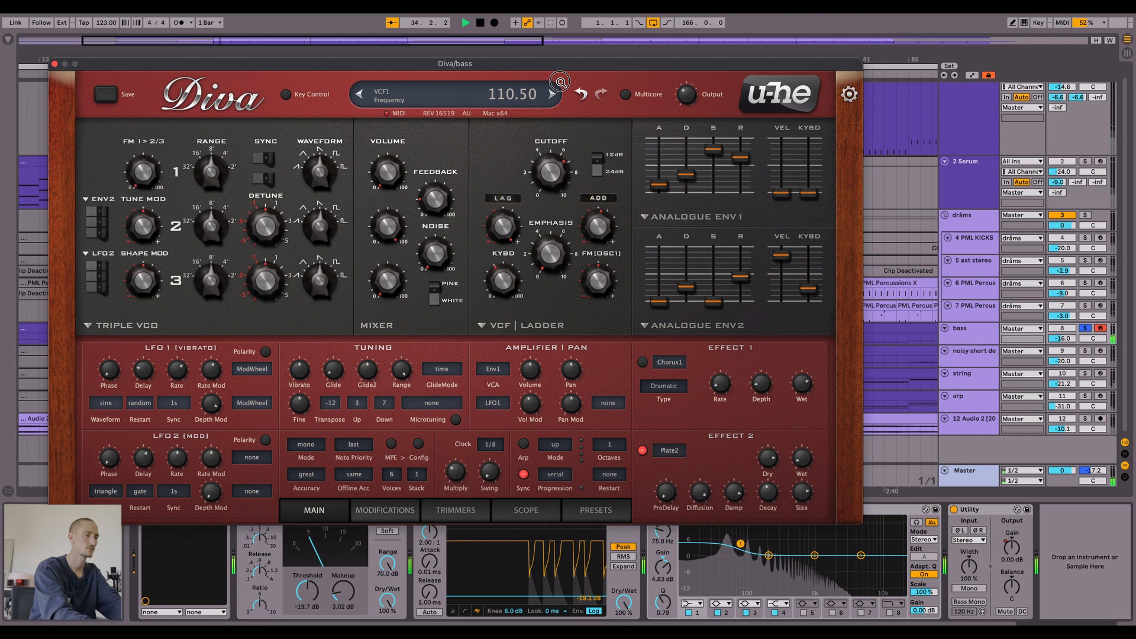
{"action": "left_click_drag", "start_coordinate": [562, 77], "coordinate": [554, 186]}
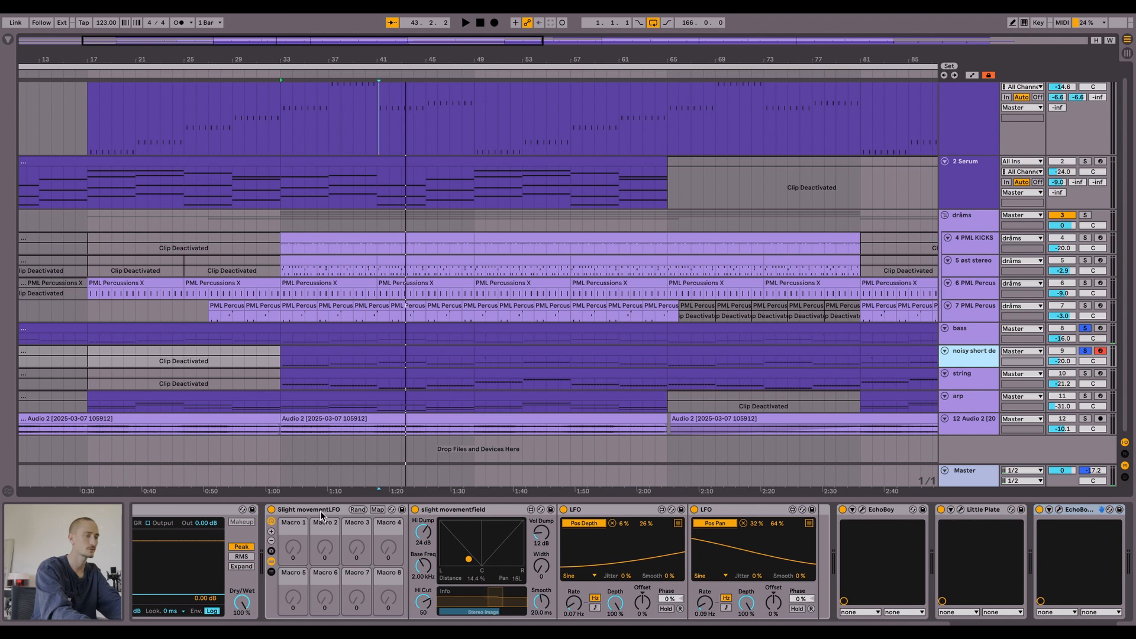
- Open the noisy short decay track's Serum 2 window and play its OSC A sound from bar 33
{"action": "scroll", "coordinate": [321, 511], "scroll_direction": "left", "scroll_amount": 5}
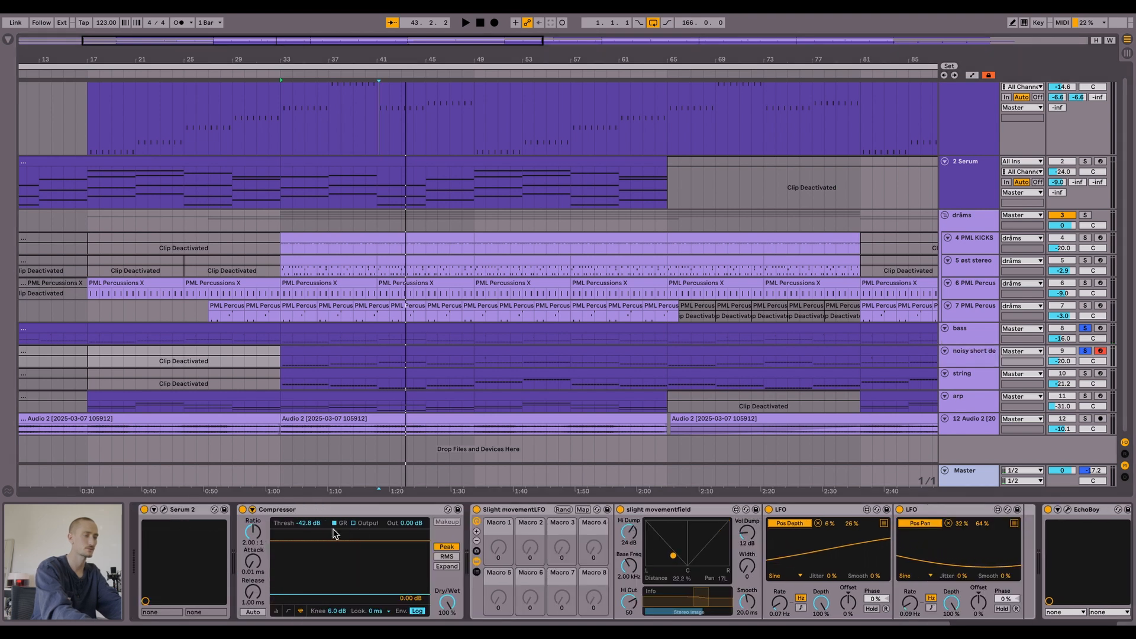
{"action": "left_click", "coordinate": [214, 510]}
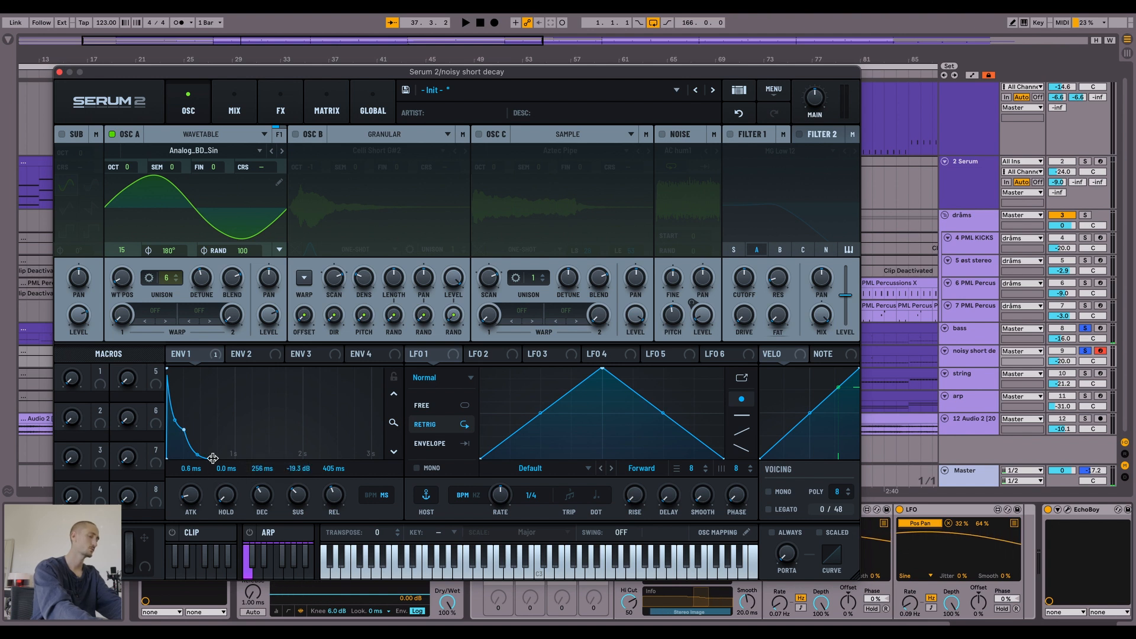
{"action": "key", "text": "space"}
- Turn on OSC B and OSC C in the noisy short decay Serum 2 patch and audition the layers from bar 33
{"action": "left_click", "coordinate": [295, 134]}
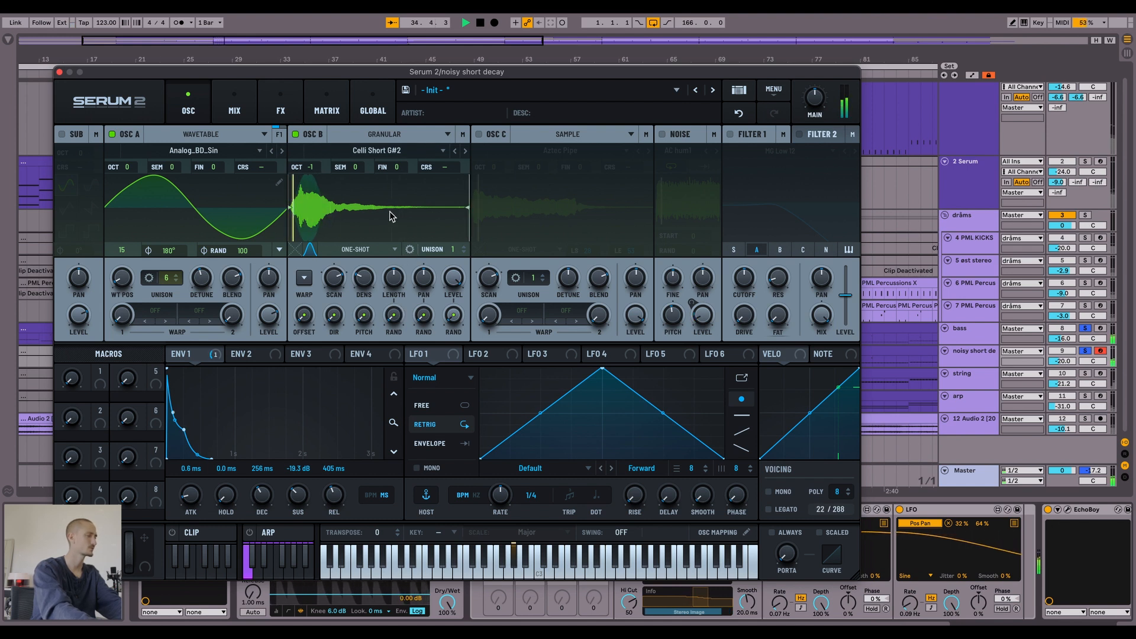
{"action": "key", "text": "space"}
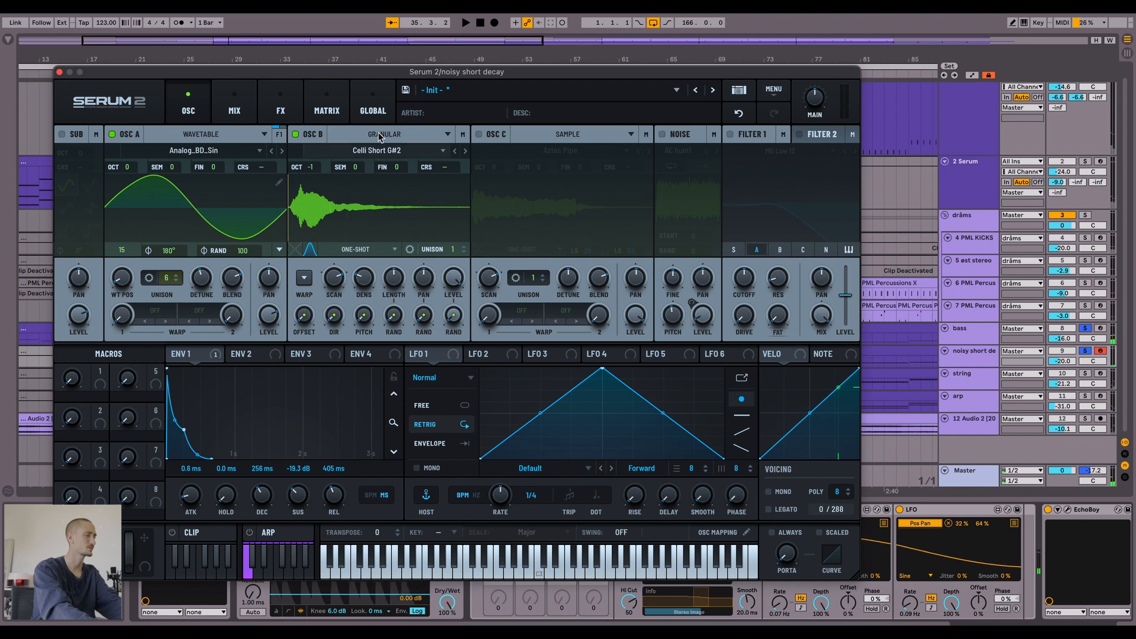
{"action": "left_click", "coordinate": [479, 134]}
{"action": "key", "text": "space"}
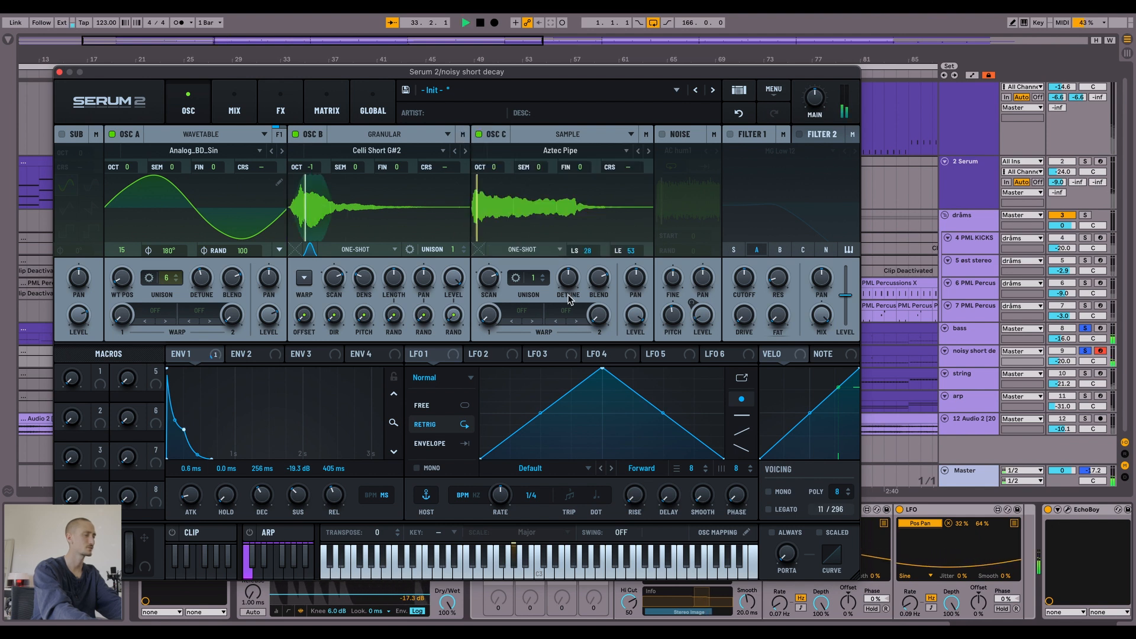
{"action": "key", "text": "space"}
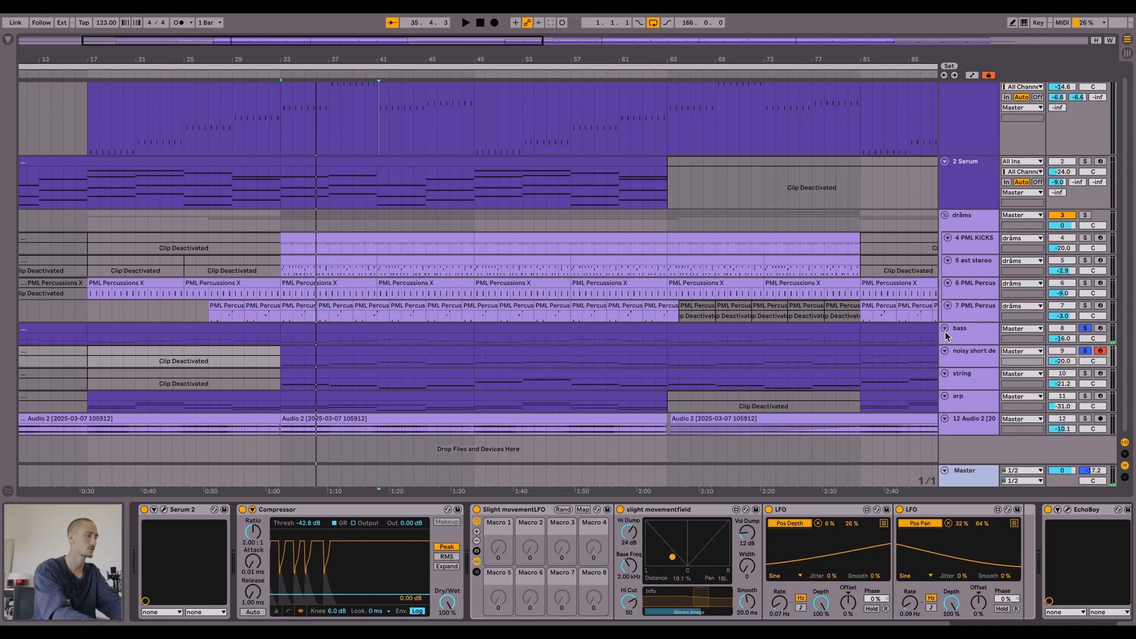
{"action": "key", "text": "space"}
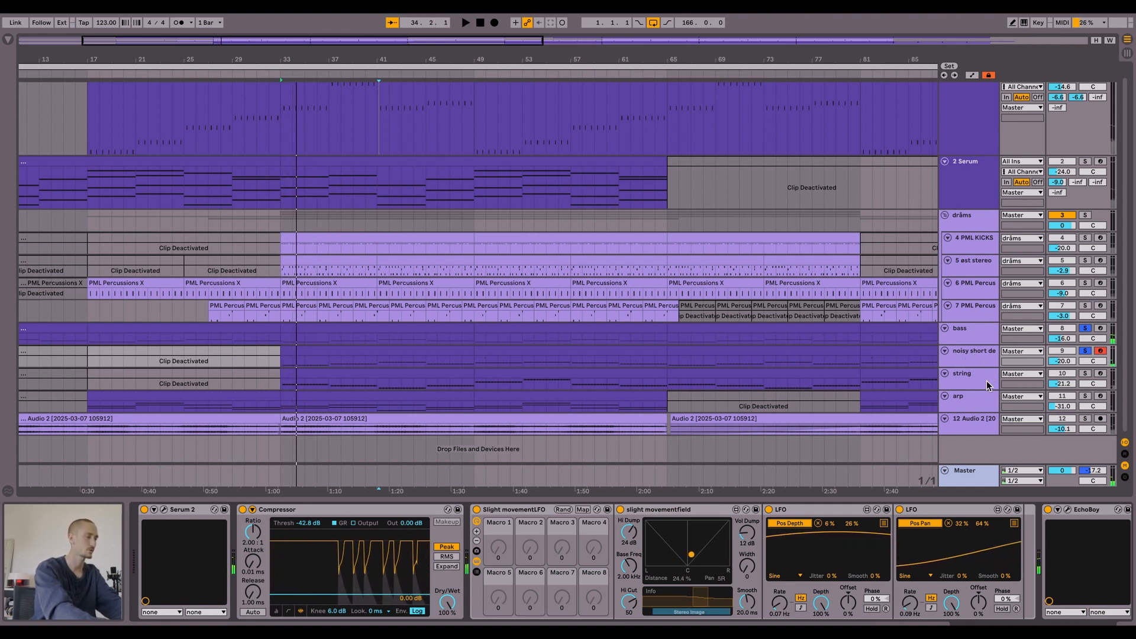
- Add the string track to the soloed tracks, enlarge the noisy short decay track and play from bar 33
{"action": "left_click", "coordinate": [1086, 373]}
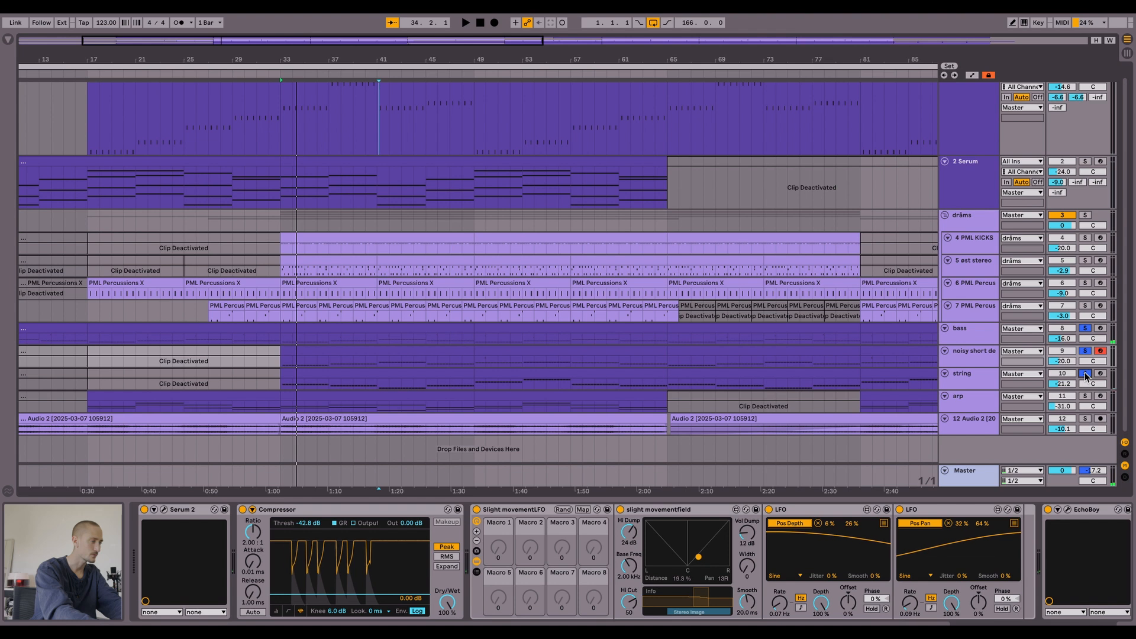
{"action": "left_click", "coordinate": [974, 376]}
{"action": "scroll", "coordinate": [843, 364], "scroll_direction": "up", "scroll_amount": 3}
{"action": "key", "text": "space"}
{"action": "left_click", "coordinate": [984, 372]}
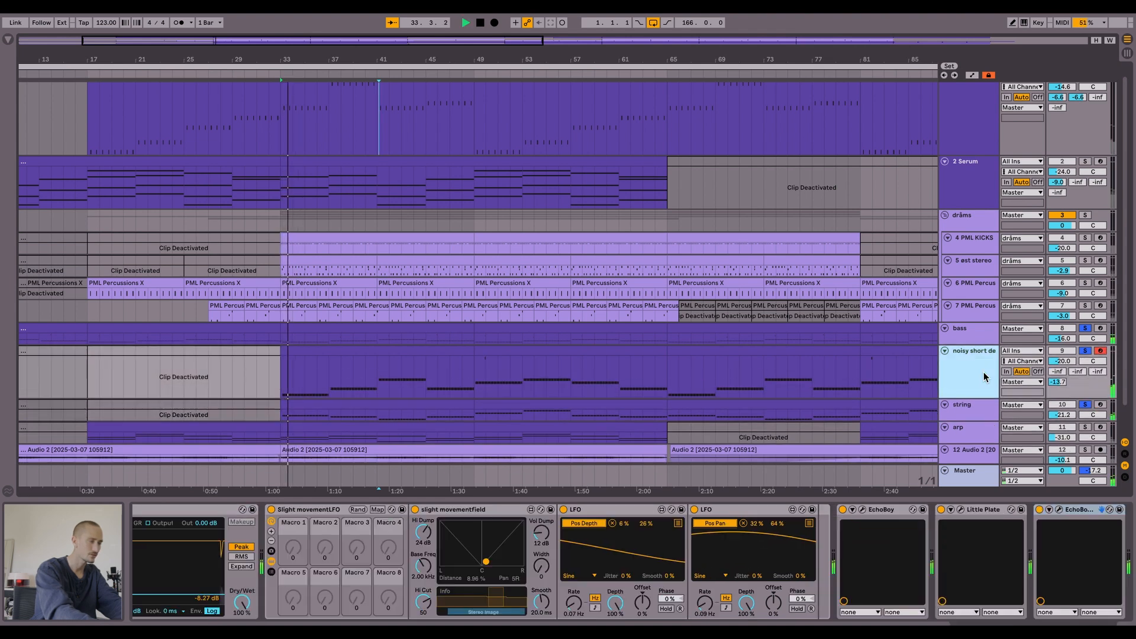
- Select the string track, open its Serum 2 window to view the patch, and stop playback
{"action": "left_click", "coordinate": [970, 409]}
{"action": "scroll", "coordinate": [888, 432], "scroll_direction": "down", "scroll_amount": 3}
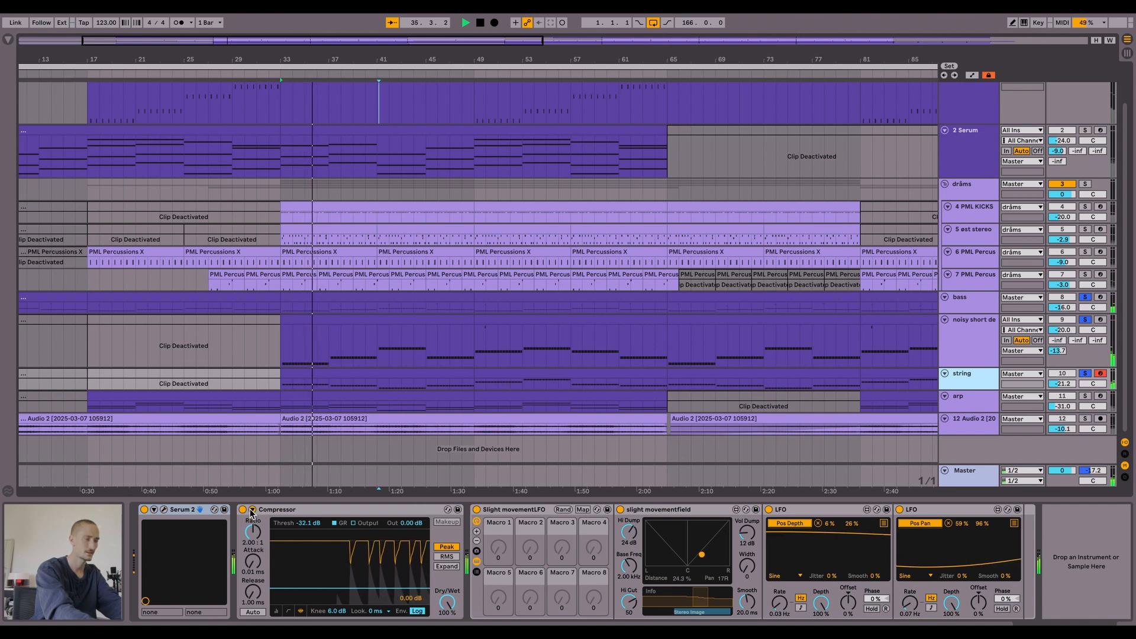
{"action": "left_click", "coordinate": [163, 510]}
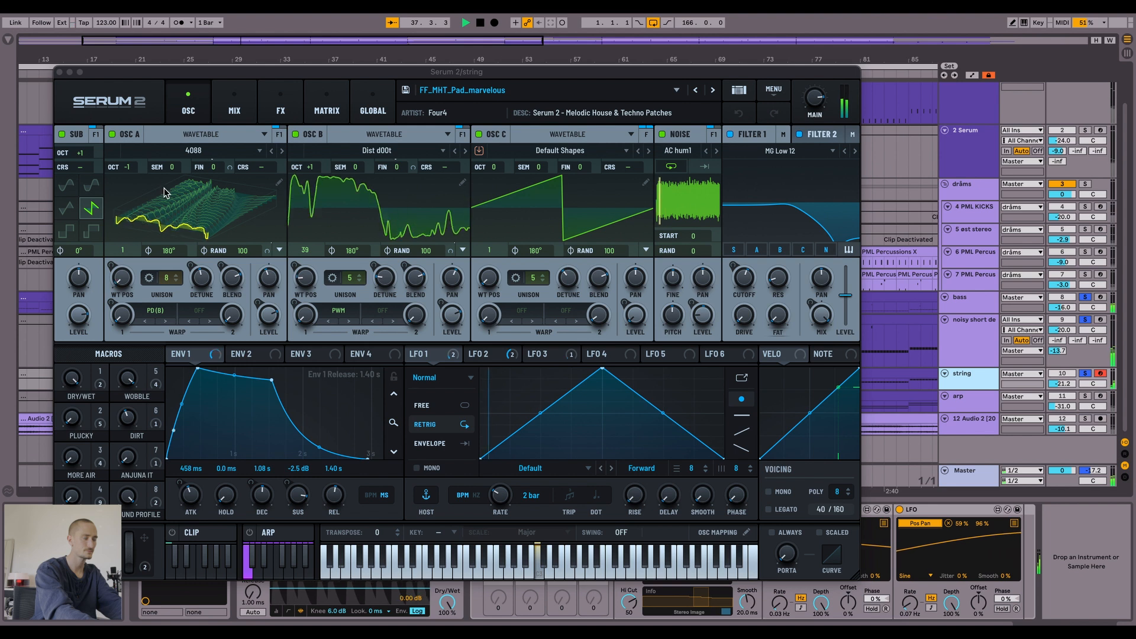
{"action": "key", "text": "space"}
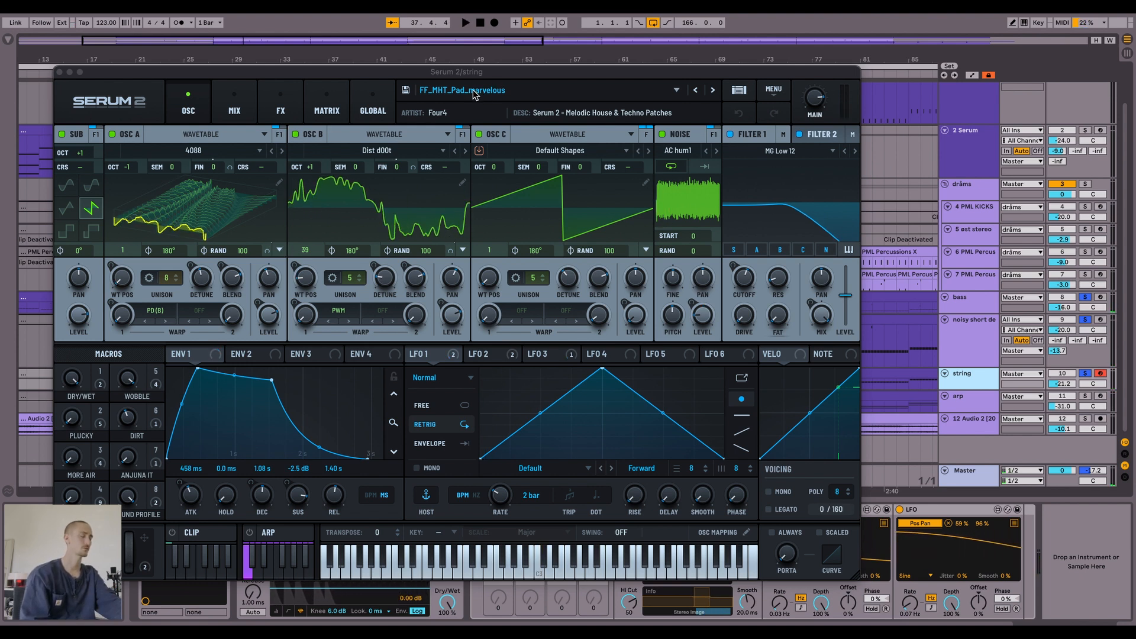
- Select the noisy short decay track and examine its slight movementfield and Pos Depth LFO devices, playing a passage from bar 33
{"action": "left_click", "coordinate": [975, 404]}
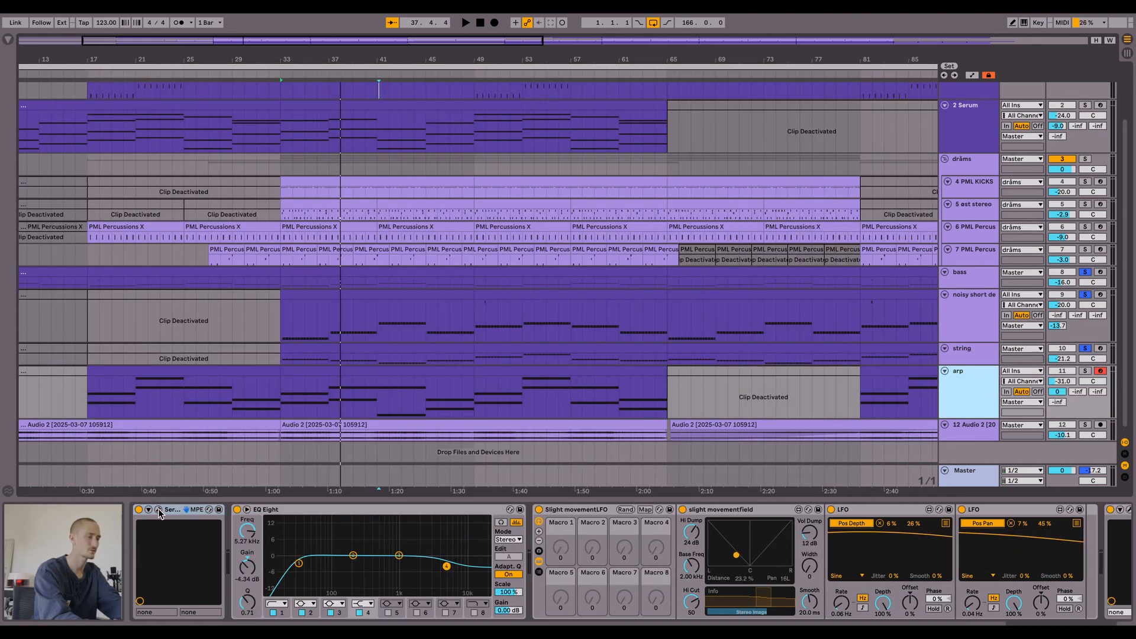
{"action": "left_click", "coordinate": [971, 354]}
{"action": "left_click", "coordinate": [972, 303]}
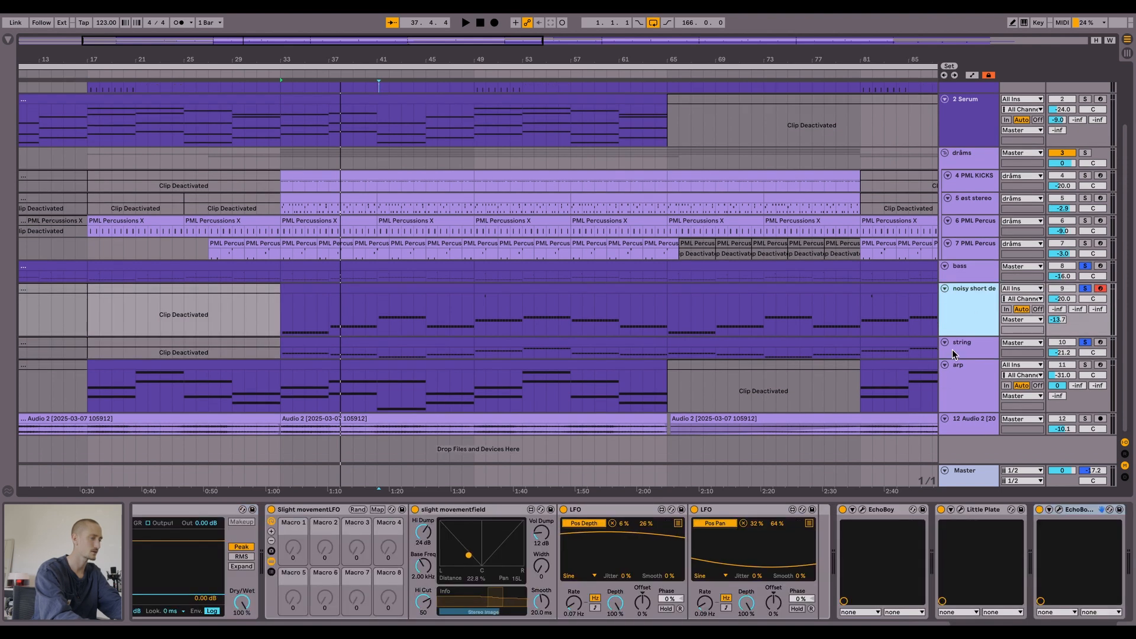
{"action": "left_click", "coordinate": [504, 512]}
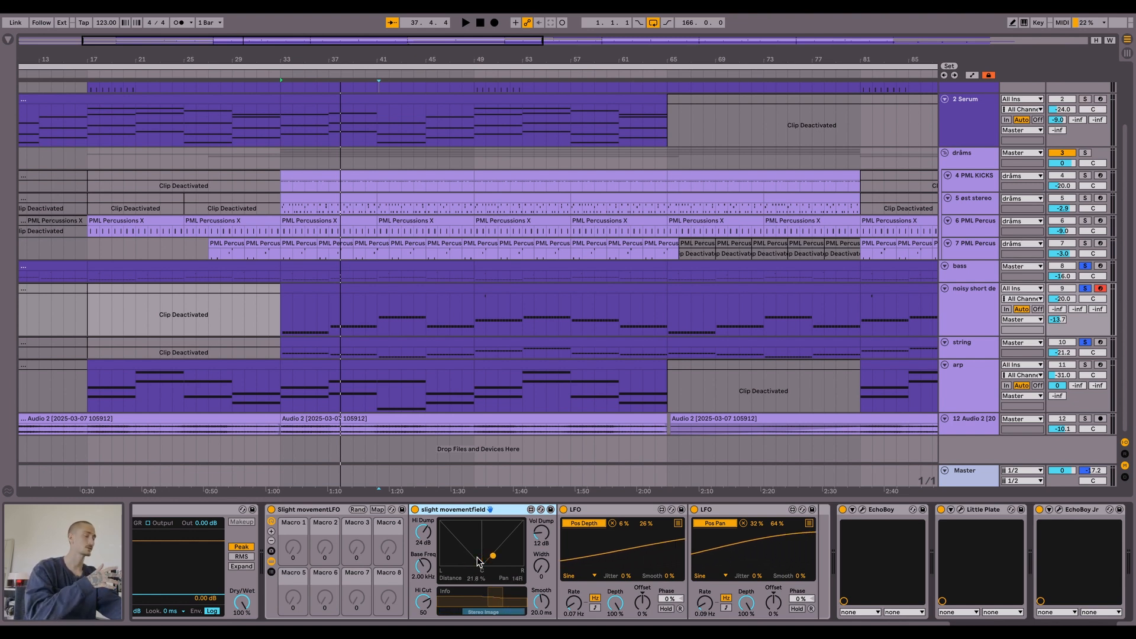
{"action": "left_click", "coordinate": [608, 512]}
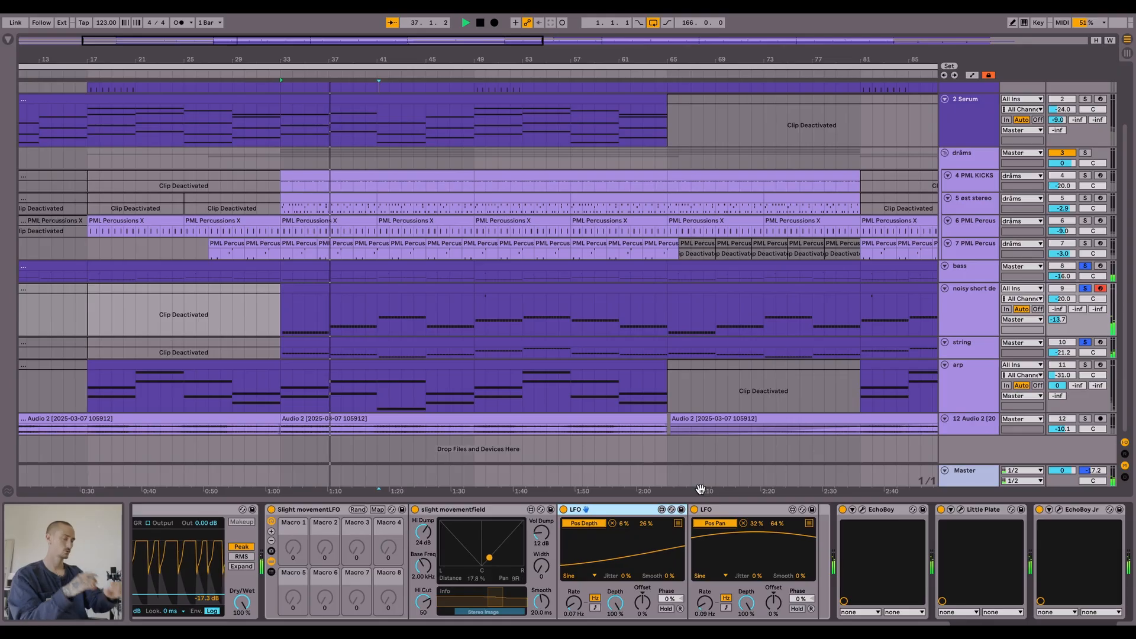
{"action": "key", "text": "space"}
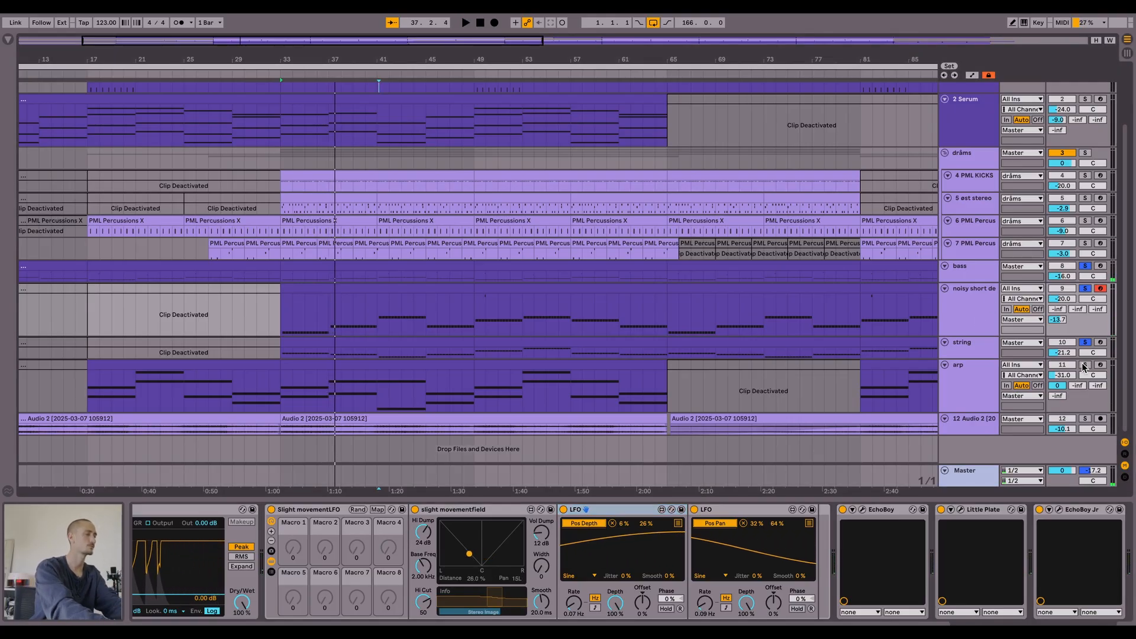
- Audition the arp track soloed with the bass, noisy short decay and string layers from bar 33, and fit all track heights to the arrangement
{"action": "left_click", "coordinate": [1001, 396]}
{"action": "left_click", "coordinate": [975, 386]}
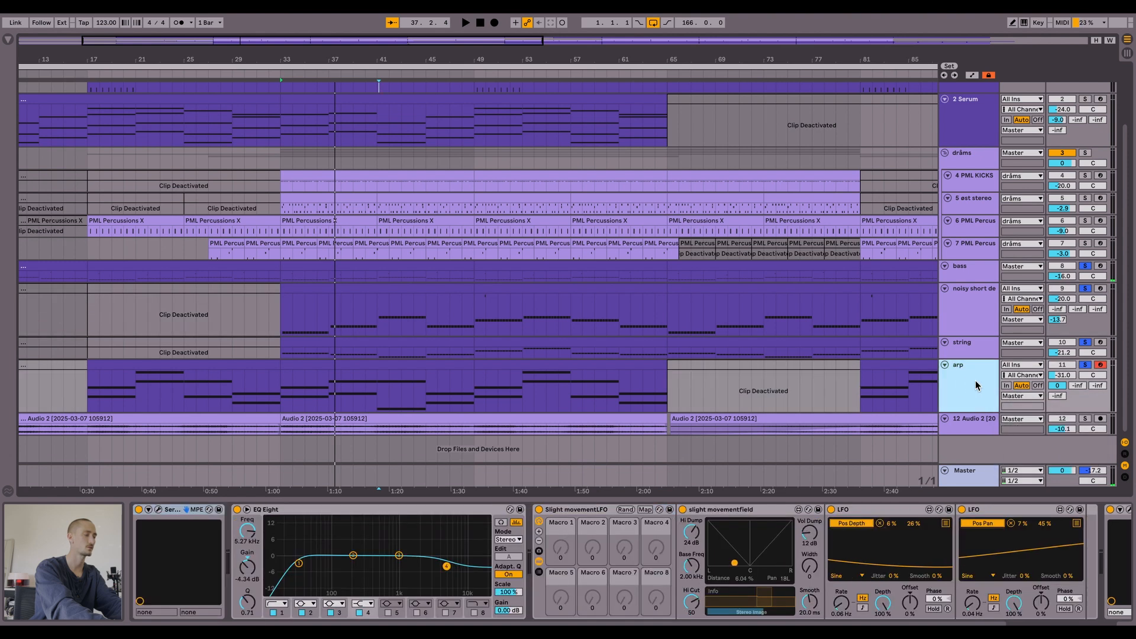
{"action": "left_click", "coordinate": [978, 355]}
{"action": "key", "text": "space"}
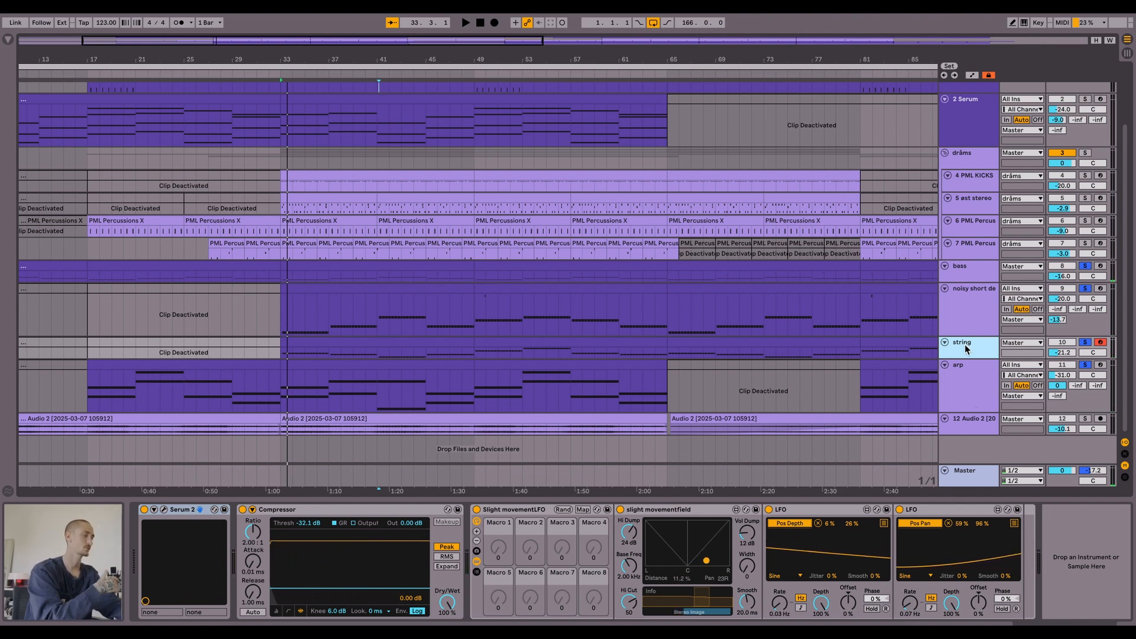
{"action": "key", "text": "space"}
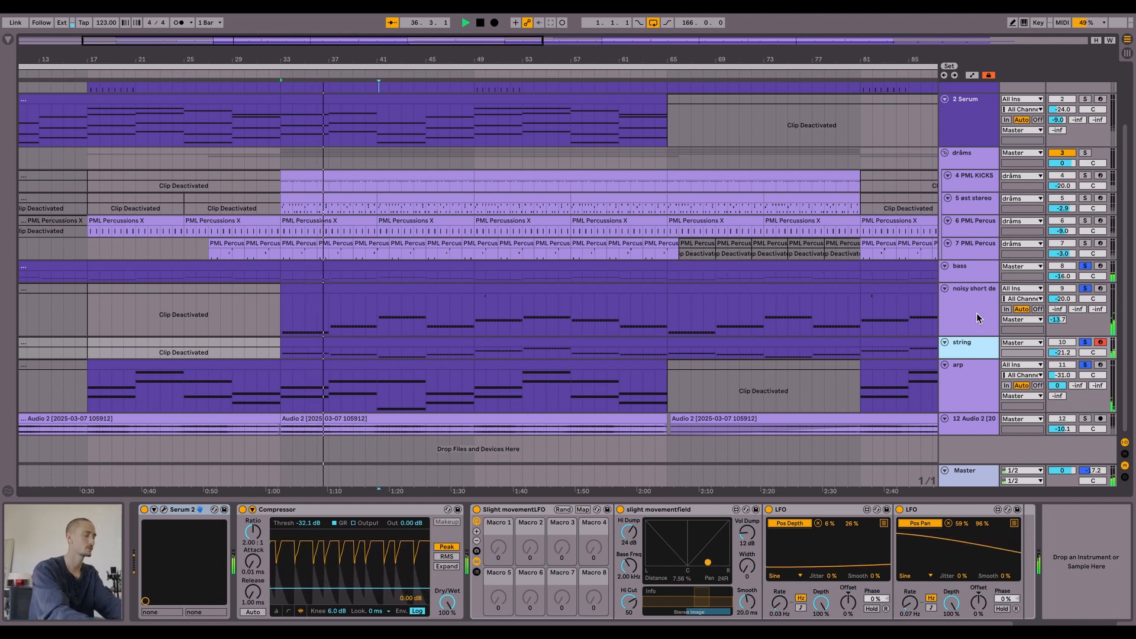
{"action": "key", "text": "h"}
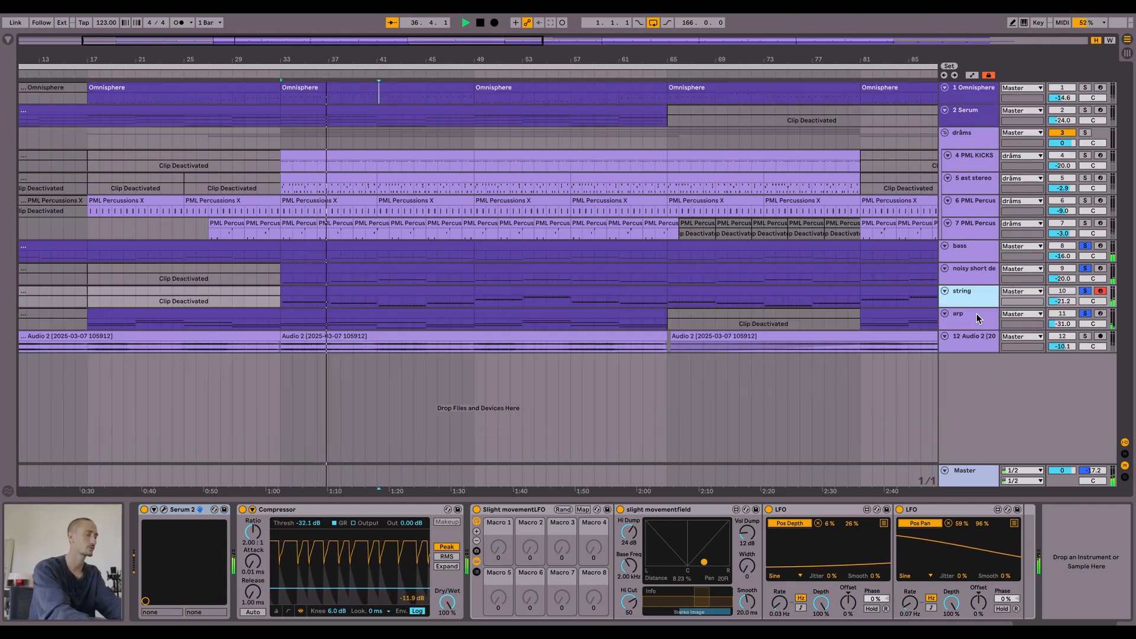
- Add the Omnisphere, Serum and Audio 2 tracks to the soloed layers and listen to them together until stopping playback
{"action": "left_click", "coordinate": [1087, 111]}
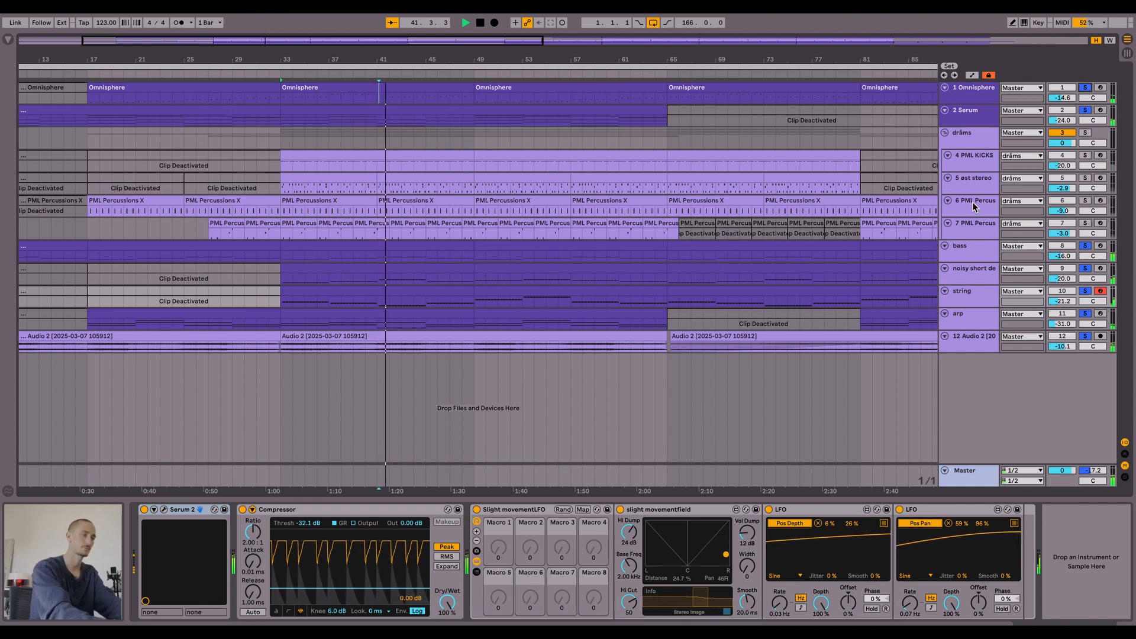
{"action": "key", "text": "space"}
- Solo the drums group instead of the melodic layers and enlarge its track, with its effect chain shown
{"action": "left_click", "coordinate": [972, 137]}
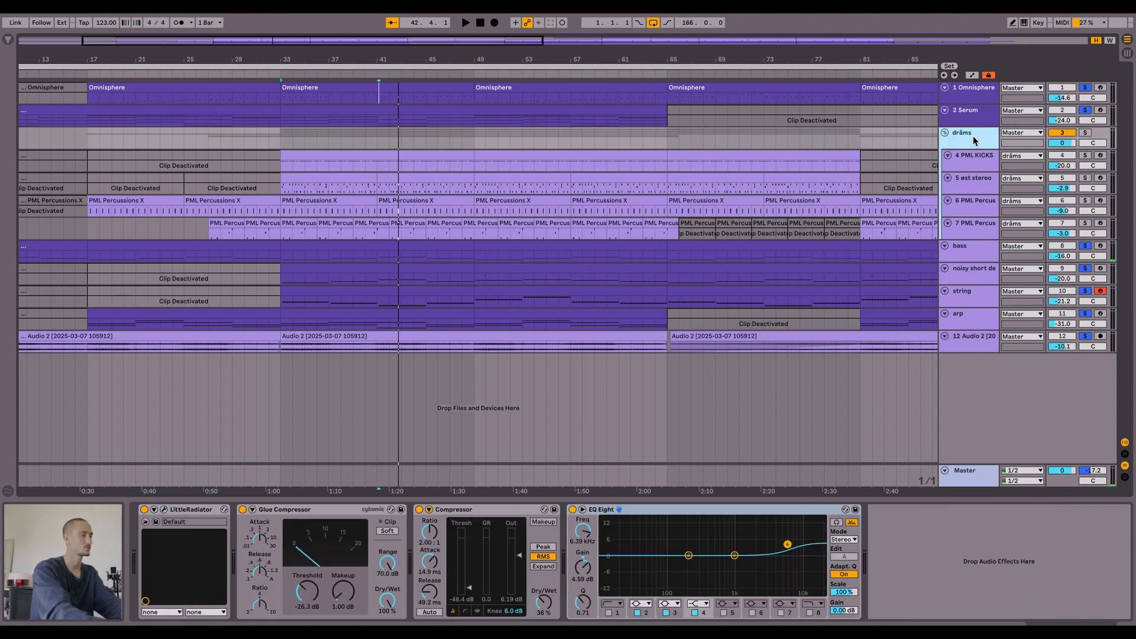
{"action": "left_click", "coordinate": [1086, 133]}
{"action": "scroll", "coordinate": [963, 140], "scroll_direction": "up", "scroll_amount": 3}
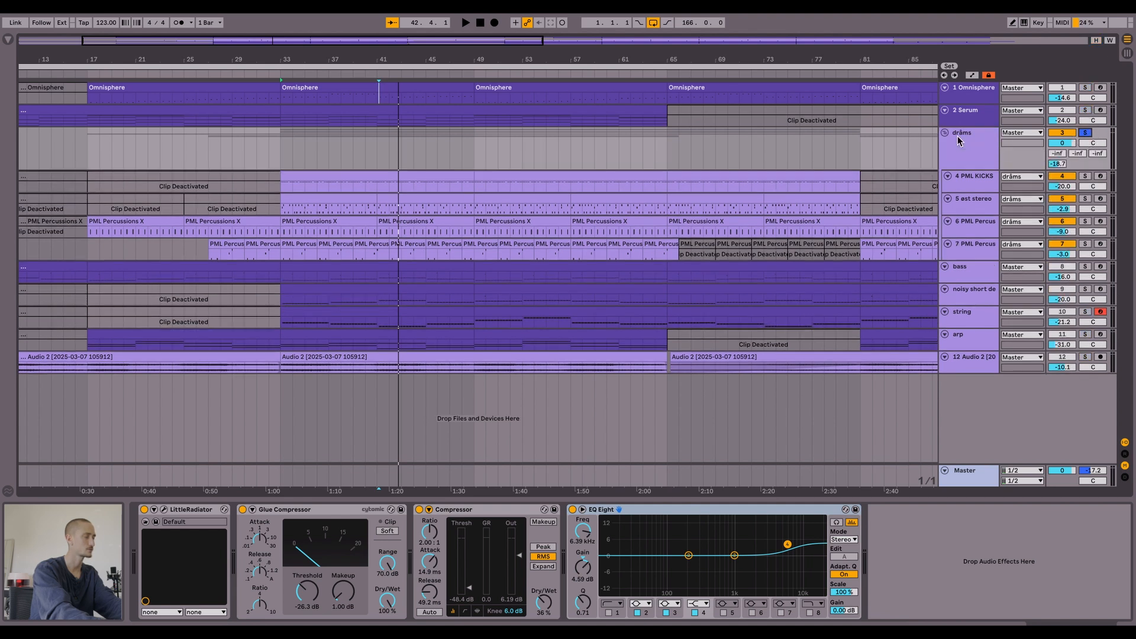
{"action": "left_click", "coordinate": [964, 152]}
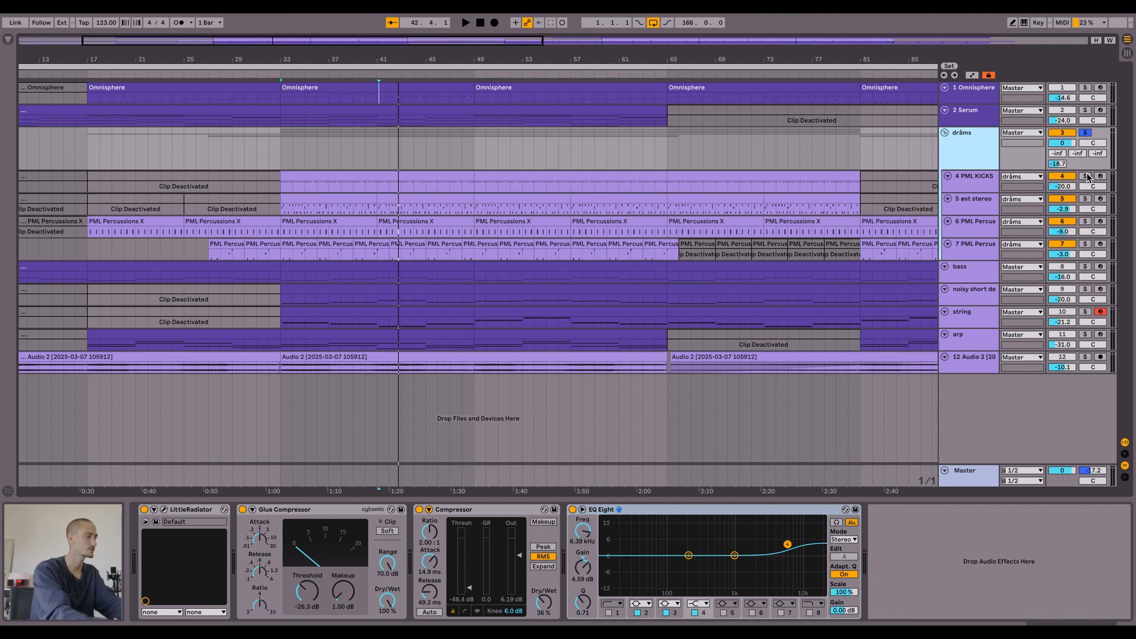
- Solo the PML KICKS track within the drums group, enlarge it, and audition the kick from bar 33
{"action": "left_click", "coordinate": [1087, 176]}
{"action": "left_click", "coordinate": [985, 178]}
{"action": "key", "text": "space"}
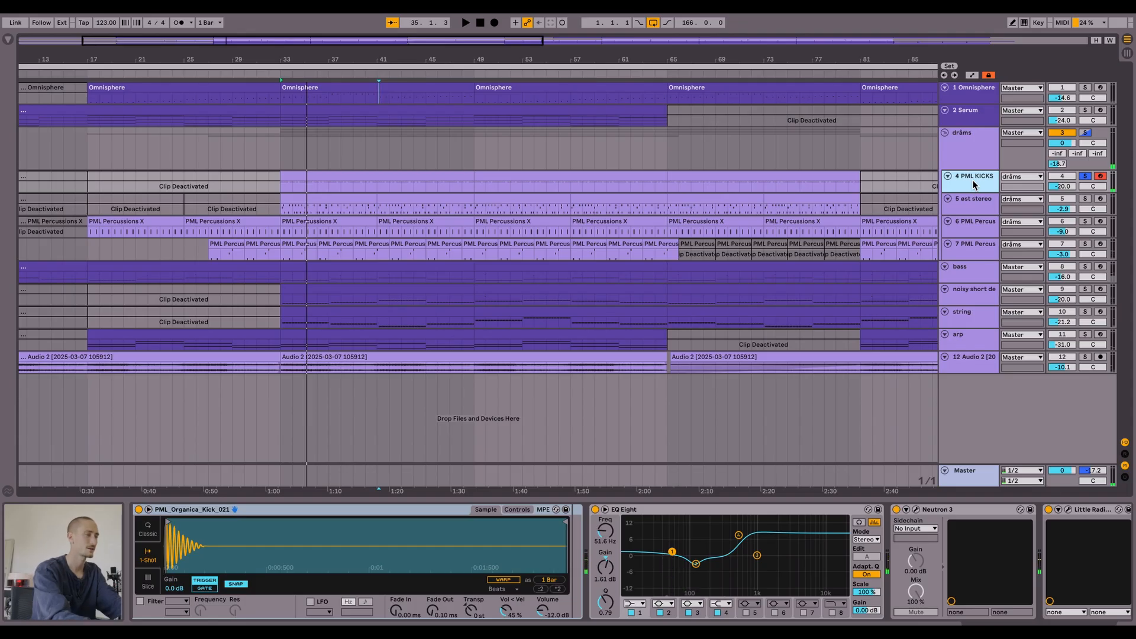
{"action": "key", "text": "space"}
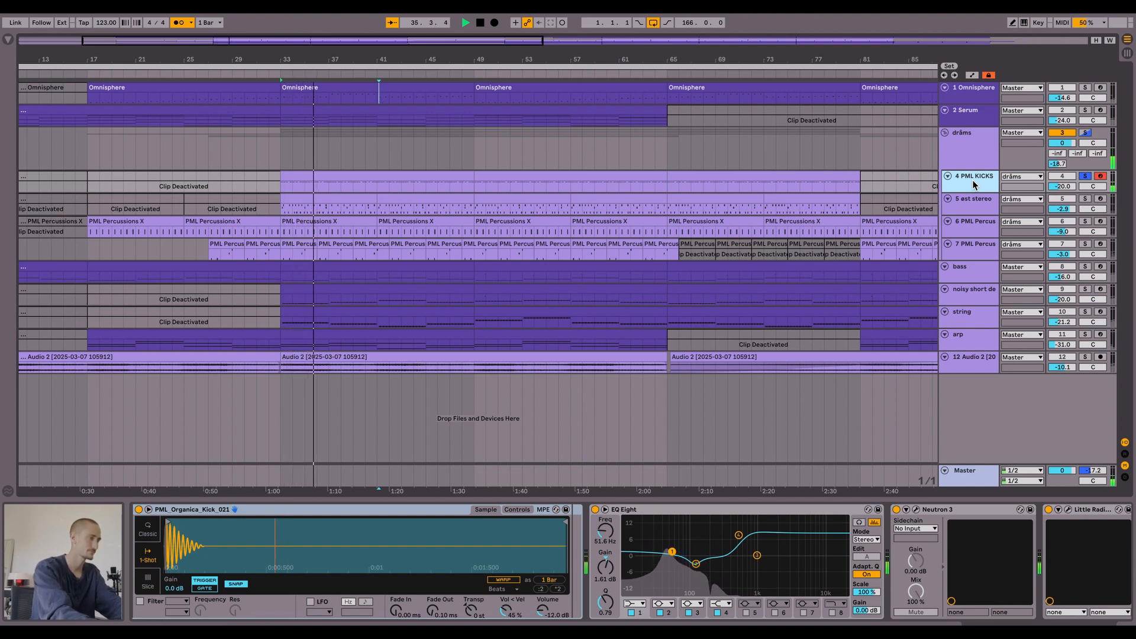
{"action": "key", "text": "space"}
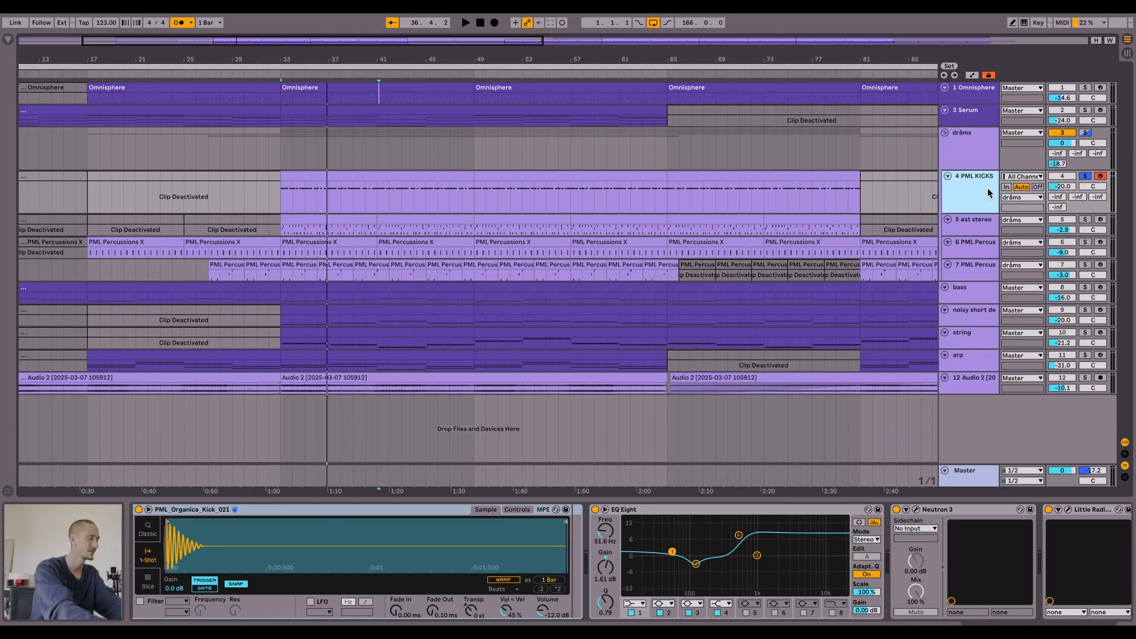
- Compare the kick with its EQ Eight bypassed and active during playback, and view the Neutron 3 equalizer window
{"action": "key", "text": "space"}
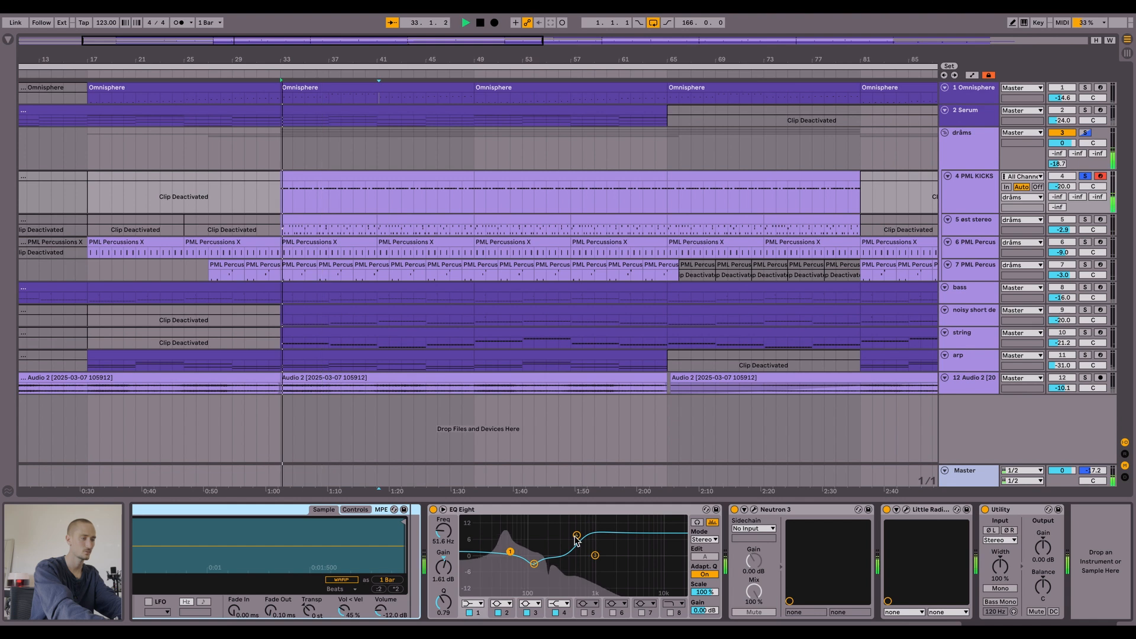
{"action": "left_click", "coordinate": [433, 509]}
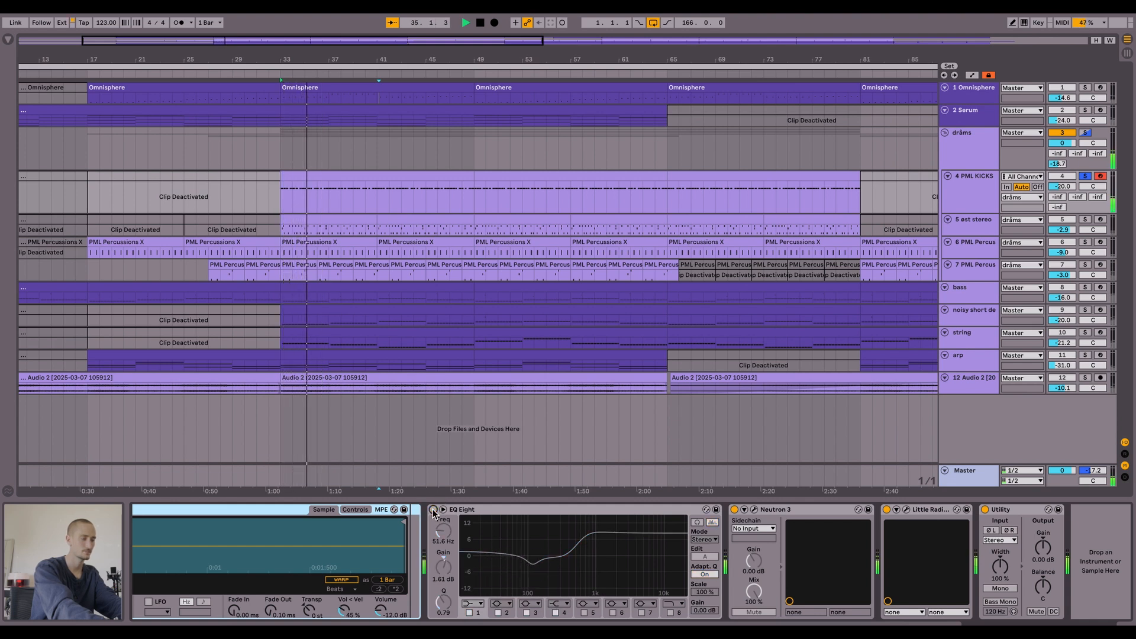
{"action": "left_click", "coordinate": [433, 509]}
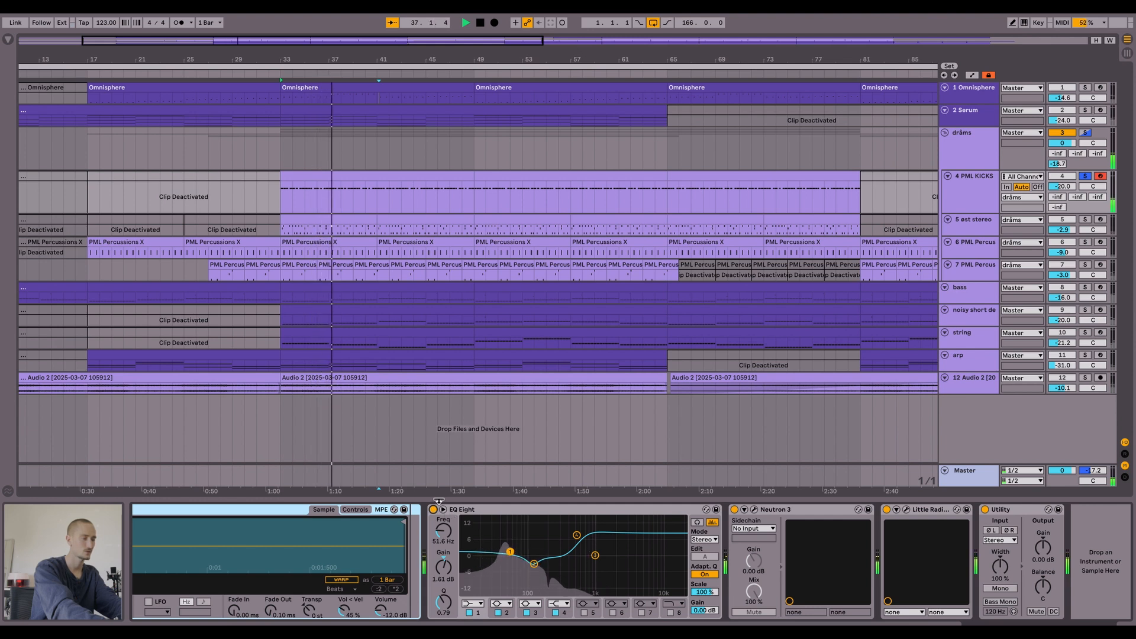
{"action": "left_click", "coordinate": [755, 509]}
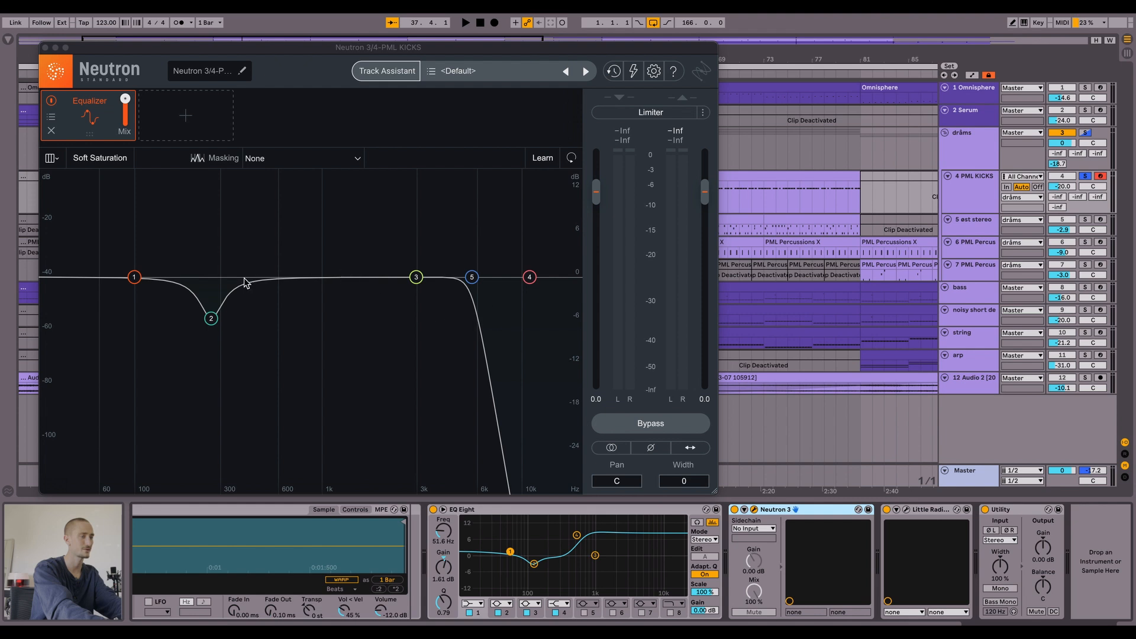
{"action": "left_click", "coordinate": [44, 46]}
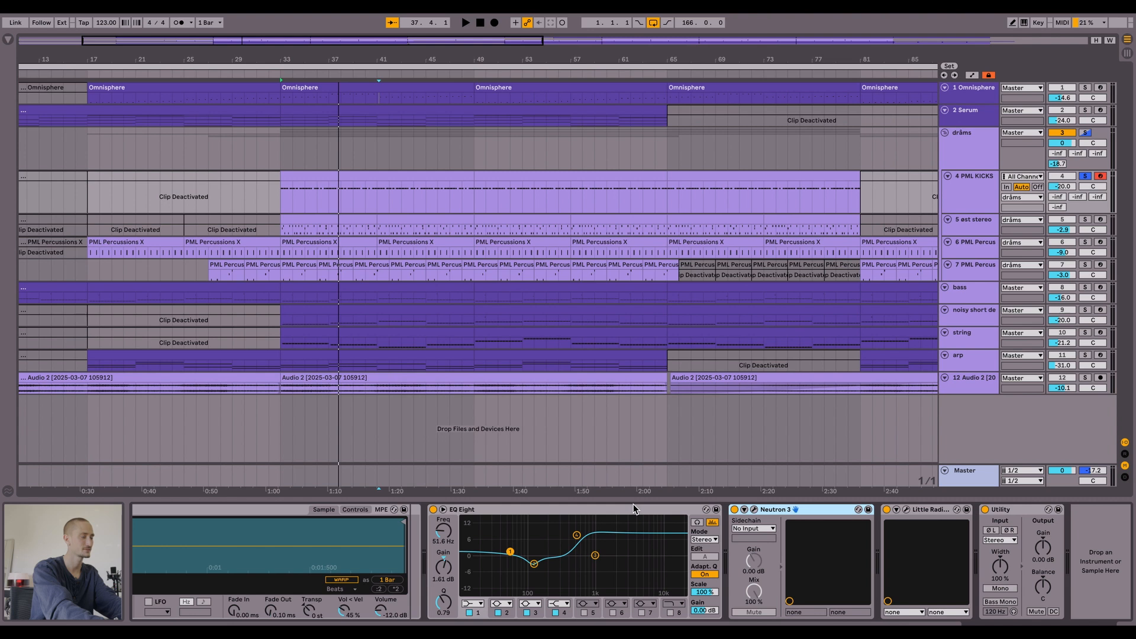
- View the kick's Little Radiator window and compare the sound with the plug-in bypassed and active
{"action": "left_click", "coordinate": [907, 510]}
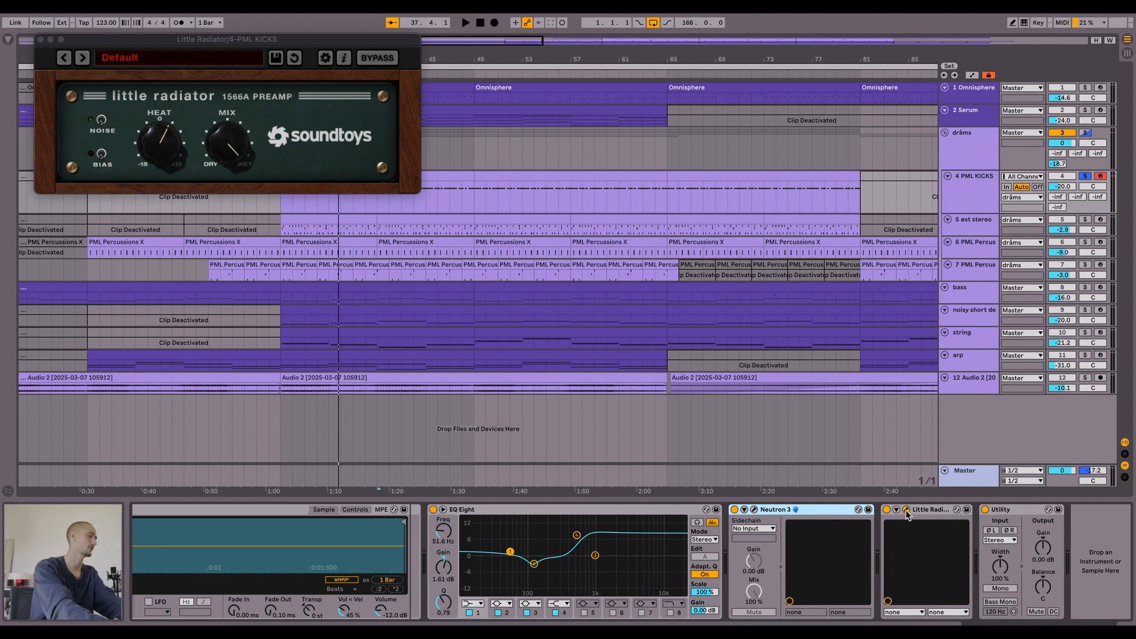
{"action": "key", "text": "space"}
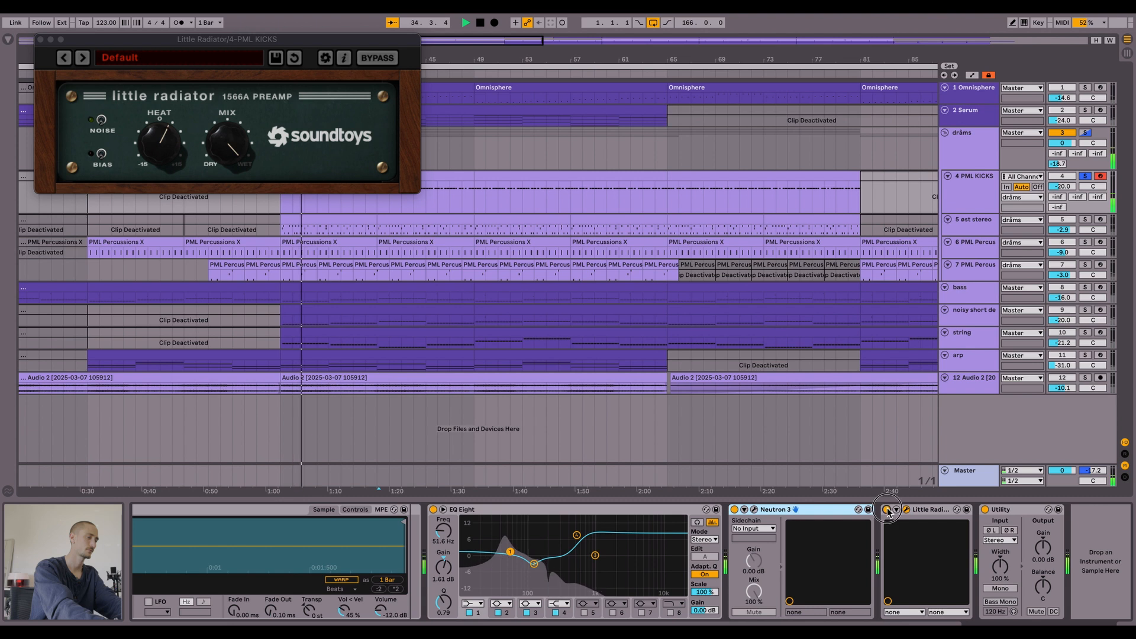
{"action": "left_click", "coordinate": [887, 510]}
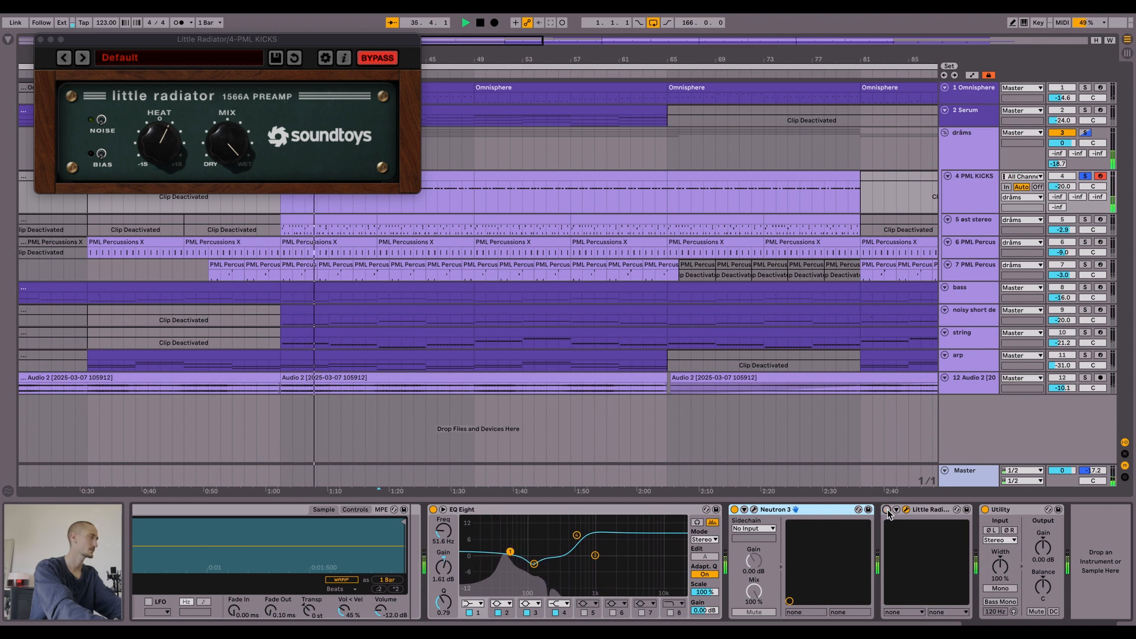
{"action": "left_click", "coordinate": [886, 509]}
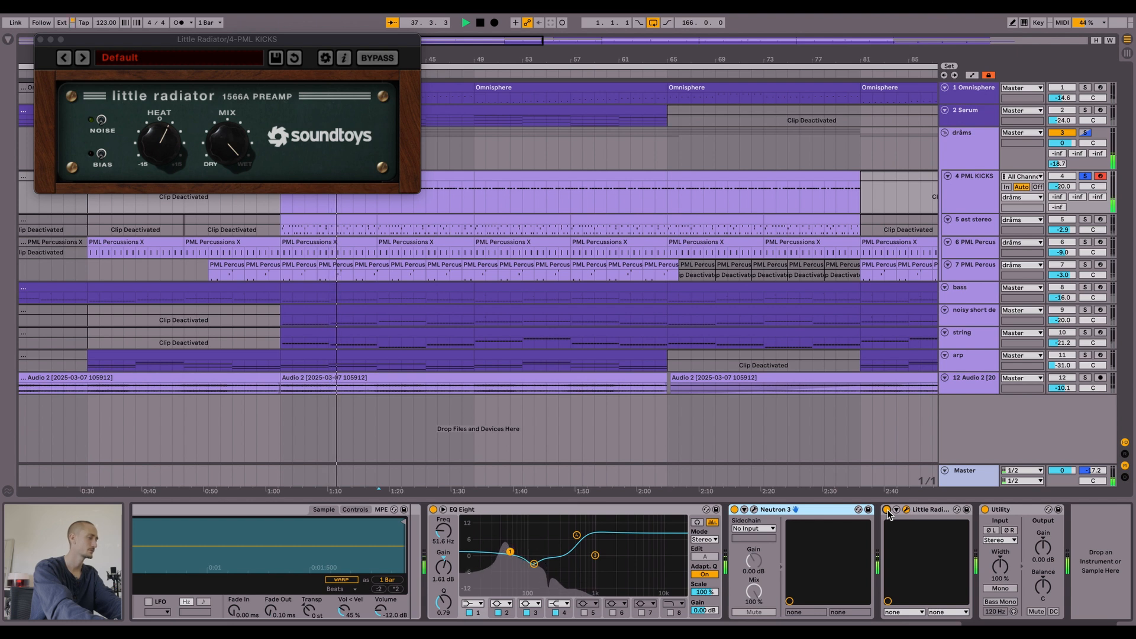
{"action": "key", "text": "space"}
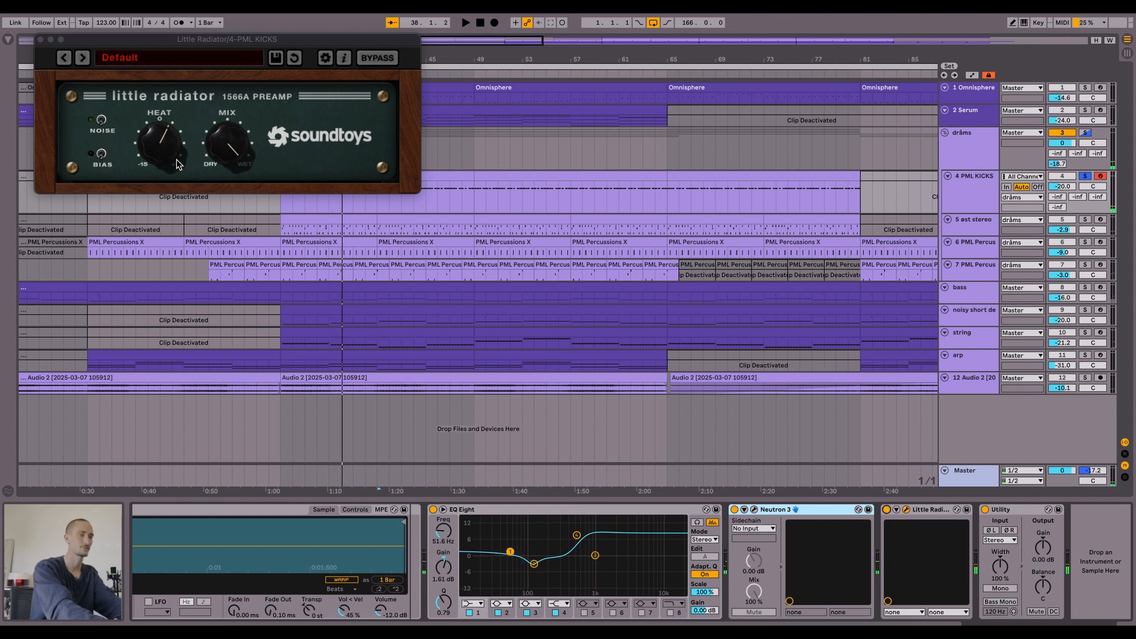
{"action": "left_click", "coordinate": [42, 40]}
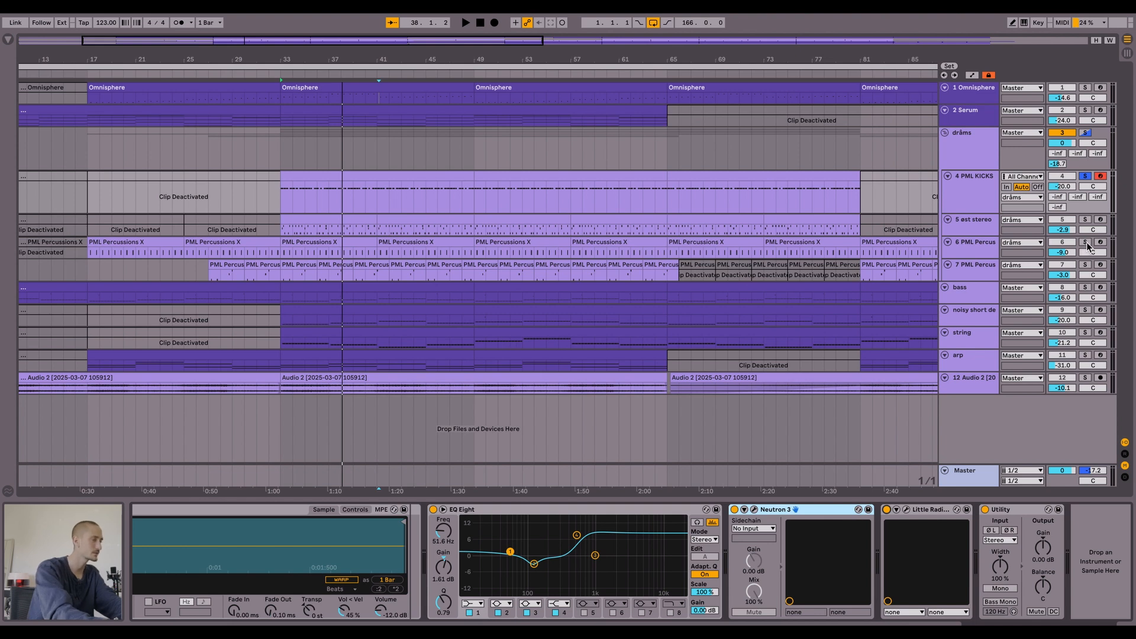
- Audition the enlarged 6 PML Percus track soloed with the kicks from bar 33, and preview its PML_Organica_Perc_006 pad
{"action": "left_click", "coordinate": [972, 252]}
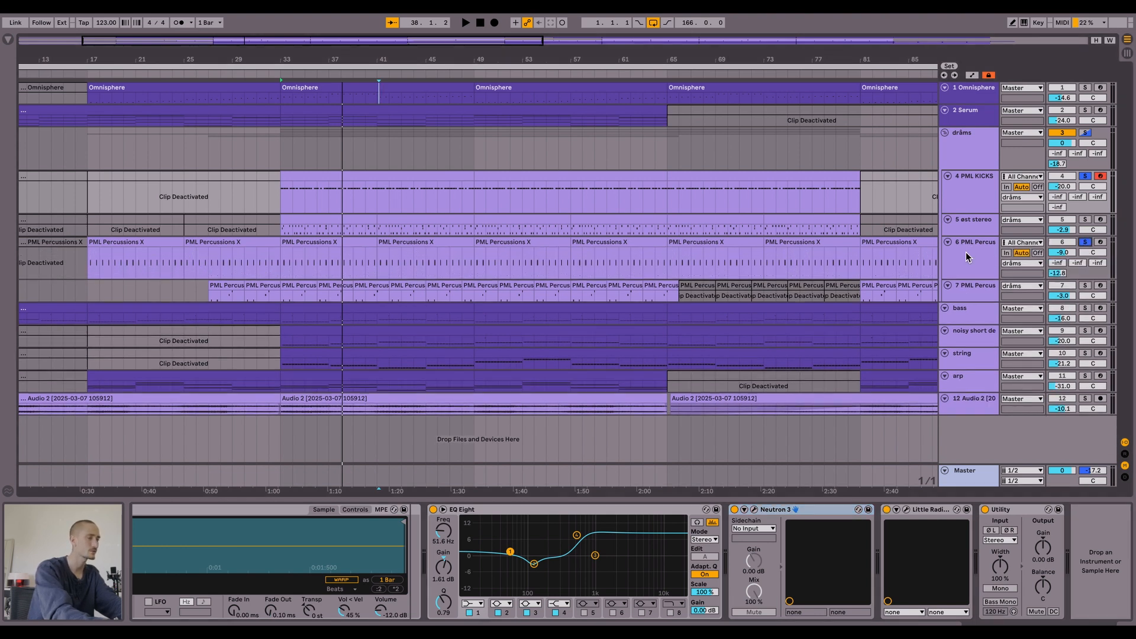
{"action": "key", "text": "space"}
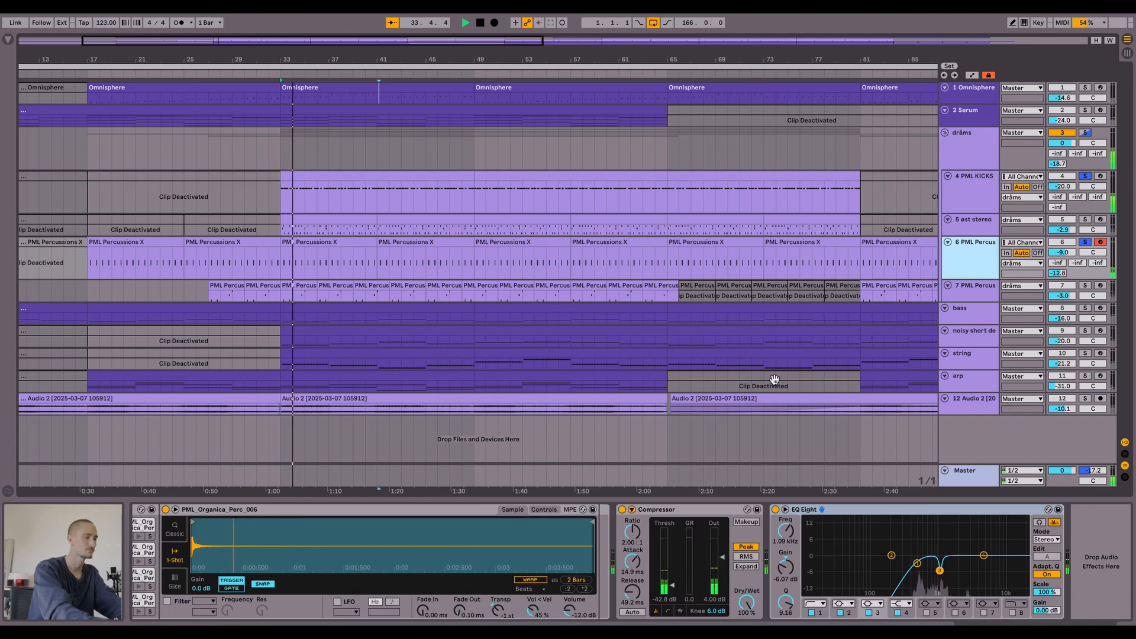
{"action": "scroll", "coordinate": [473, 507], "scroll_direction": "left", "scroll_amount": 5}
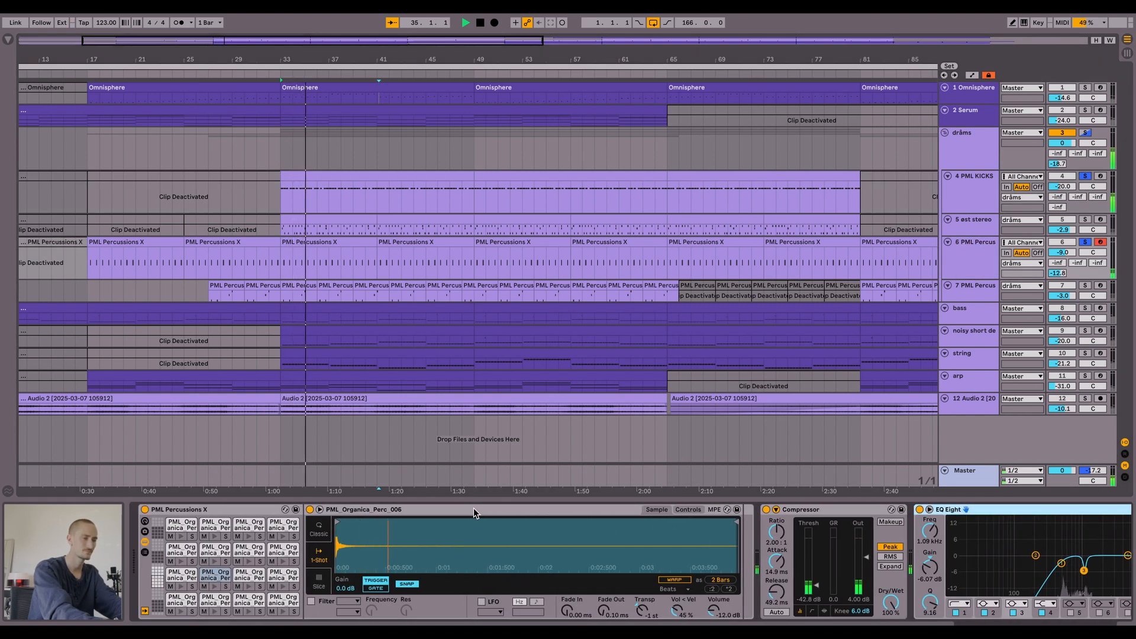
{"action": "left_click", "coordinate": [215, 587]}
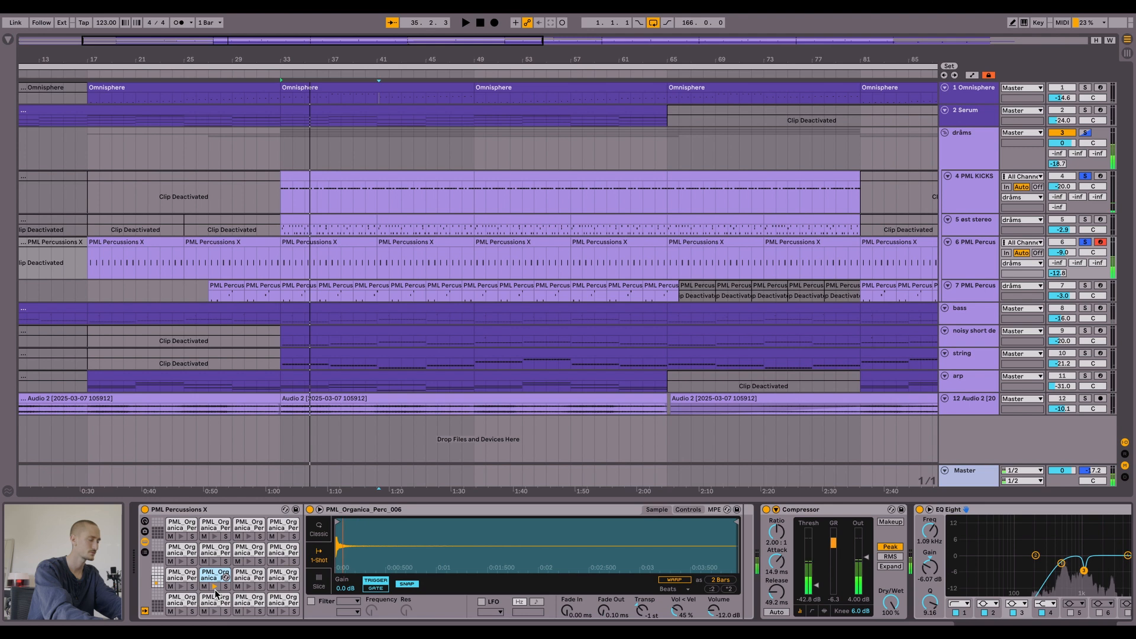
{"action": "left_click", "coordinate": [214, 589]}
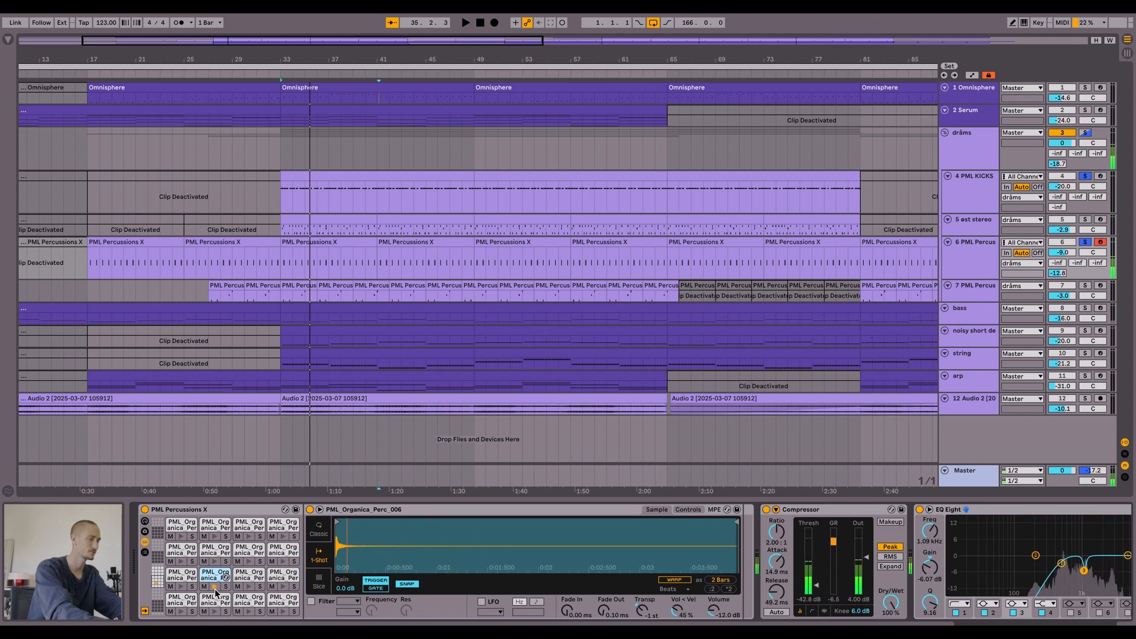
- Select the Compressor on the 6 PML Percus track and watch it while playing a short passage from bar 33
{"action": "scroll", "coordinate": [535, 513], "scroll_direction": "right", "scroll_amount": 4}
{"action": "left_click", "coordinate": [720, 511]}
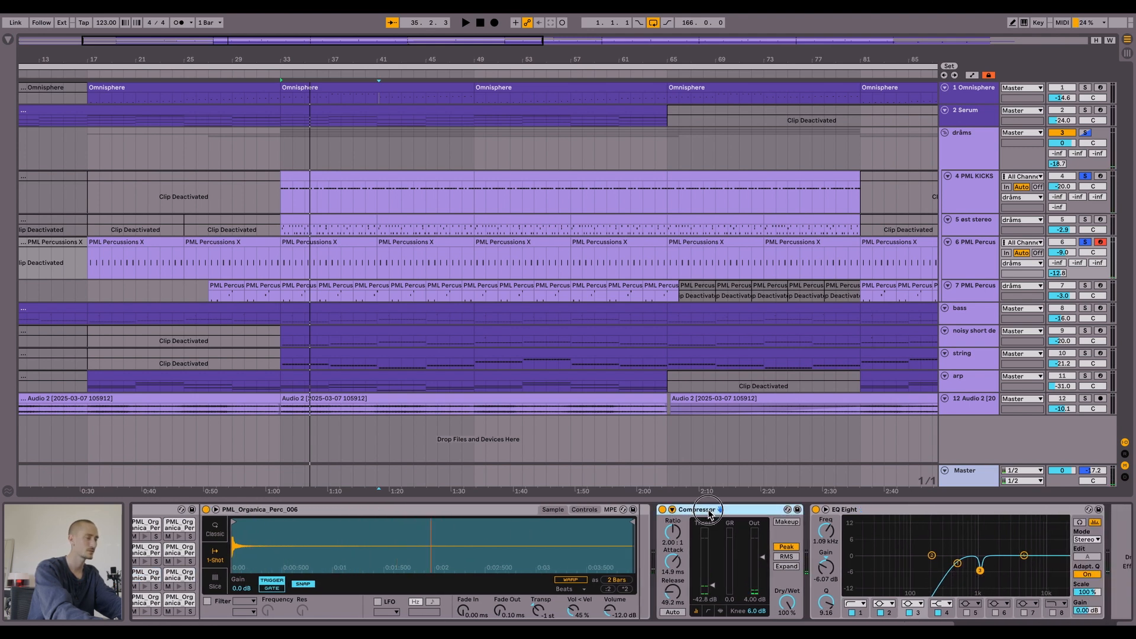
{"action": "scroll", "coordinate": [710, 512], "scroll_direction": "right", "scroll_amount": 1}
{"action": "key", "text": "space"}
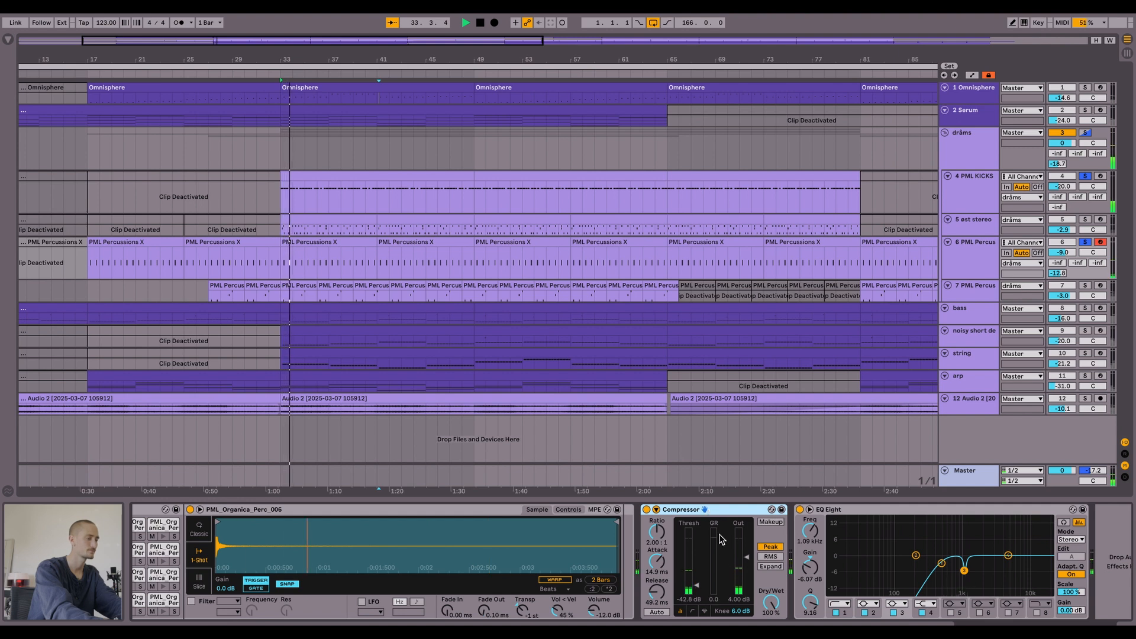
{"action": "key", "text": "space"}
{"action": "scroll", "coordinate": [734, 513], "scroll_direction": "right", "scroll_amount": 1}
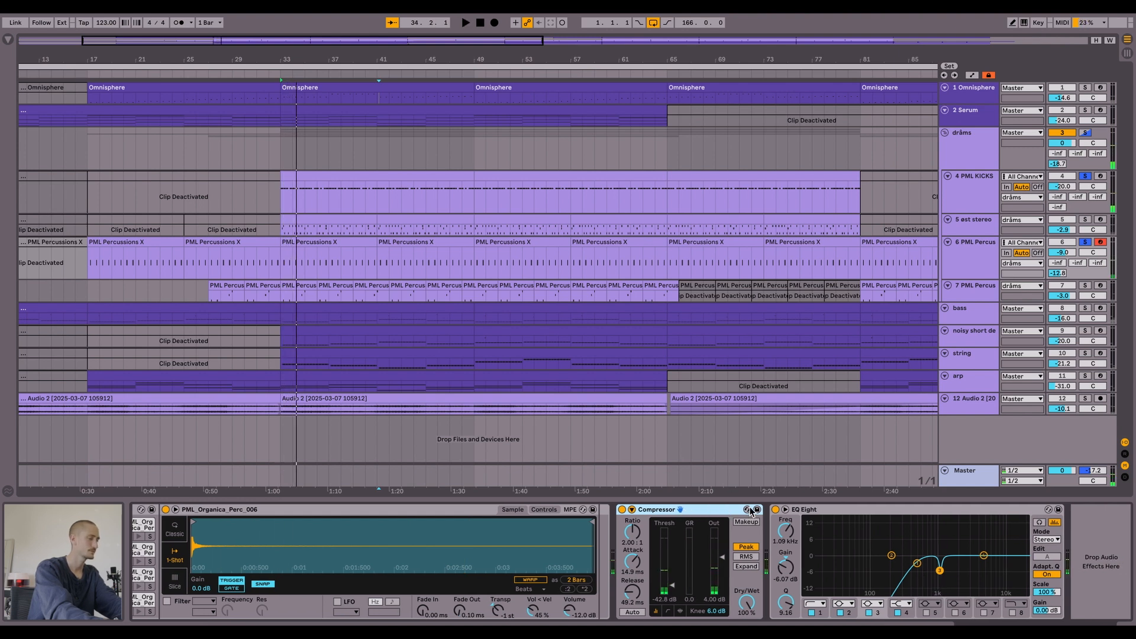
- Compare the soloed kick and percussion with the percussion's Compressor bypassed and active, replaying from bar 33
{"action": "left_click", "coordinate": [621, 510]}
{"action": "key", "text": "space"}
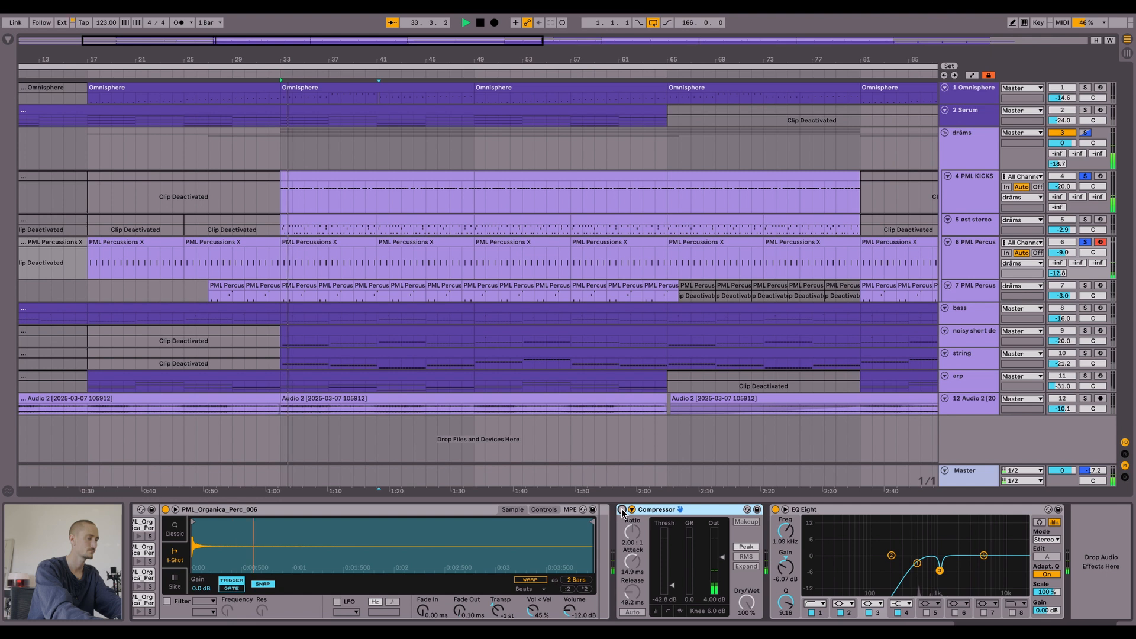
{"action": "left_click", "coordinate": [621, 510]}
{"action": "key", "text": "space"}
{"action": "key", "text": "space"}
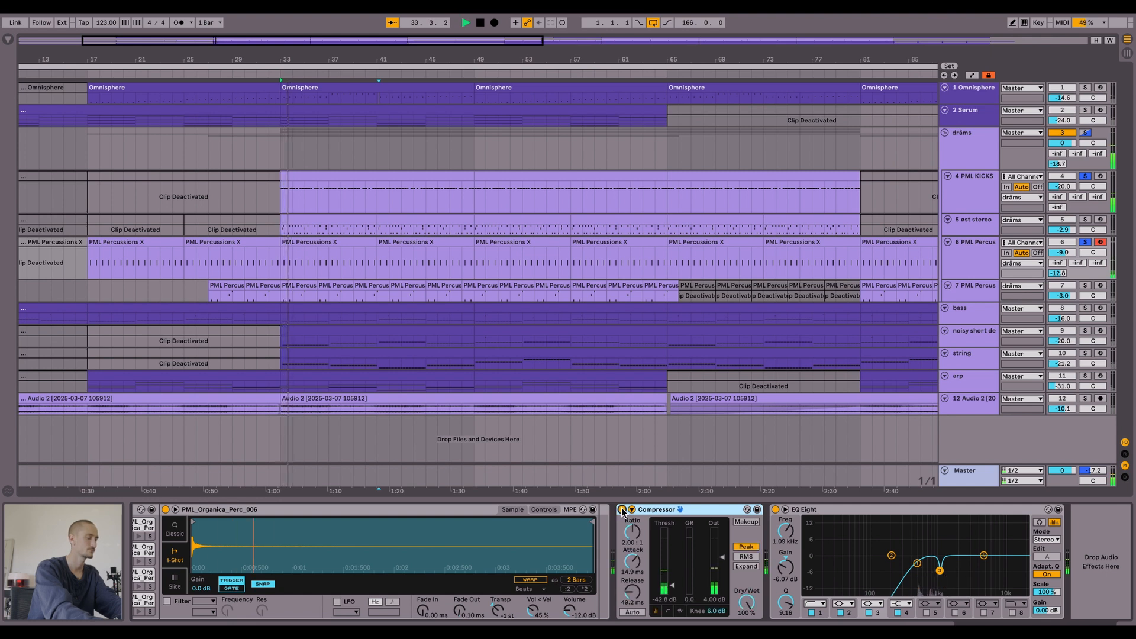
{"action": "key", "text": "space"}
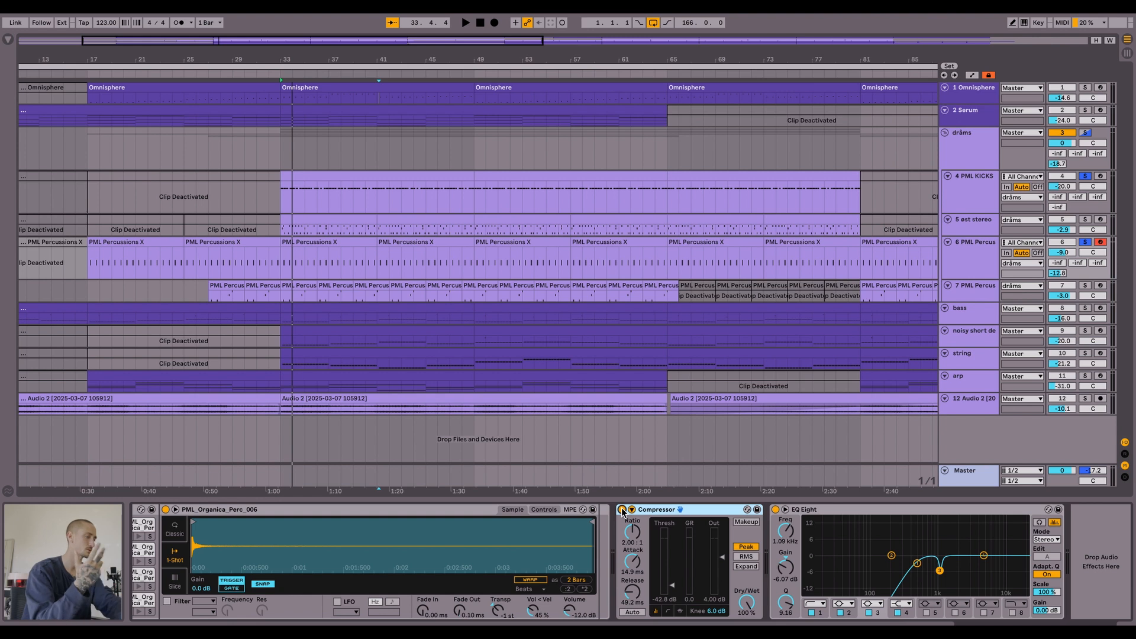
{"action": "key", "text": "space"}
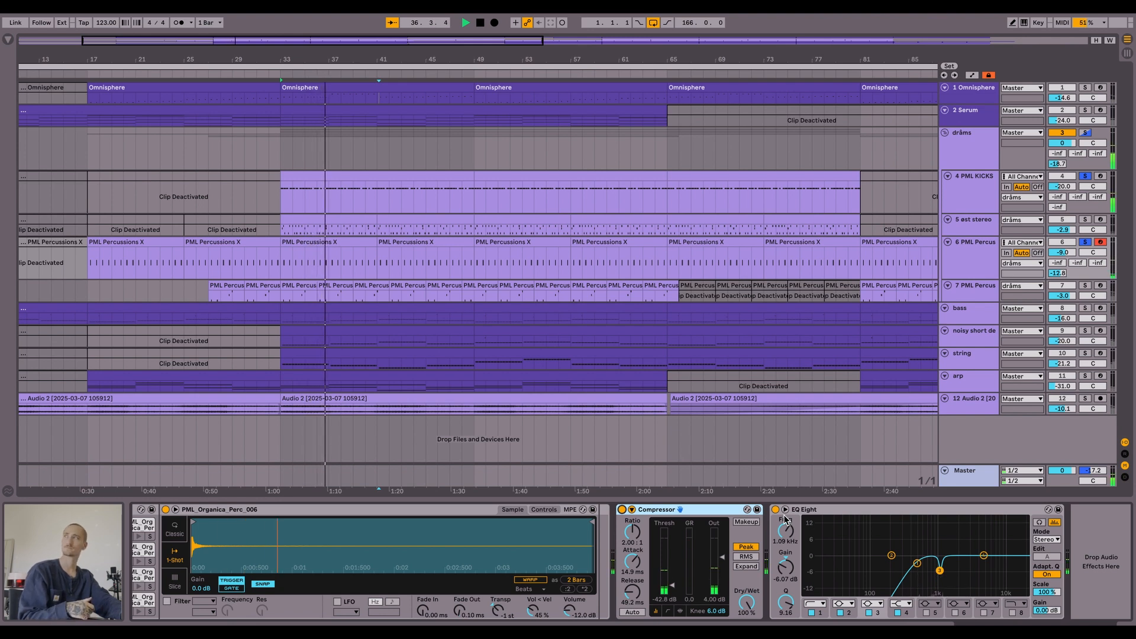
{"action": "key", "text": "space"}
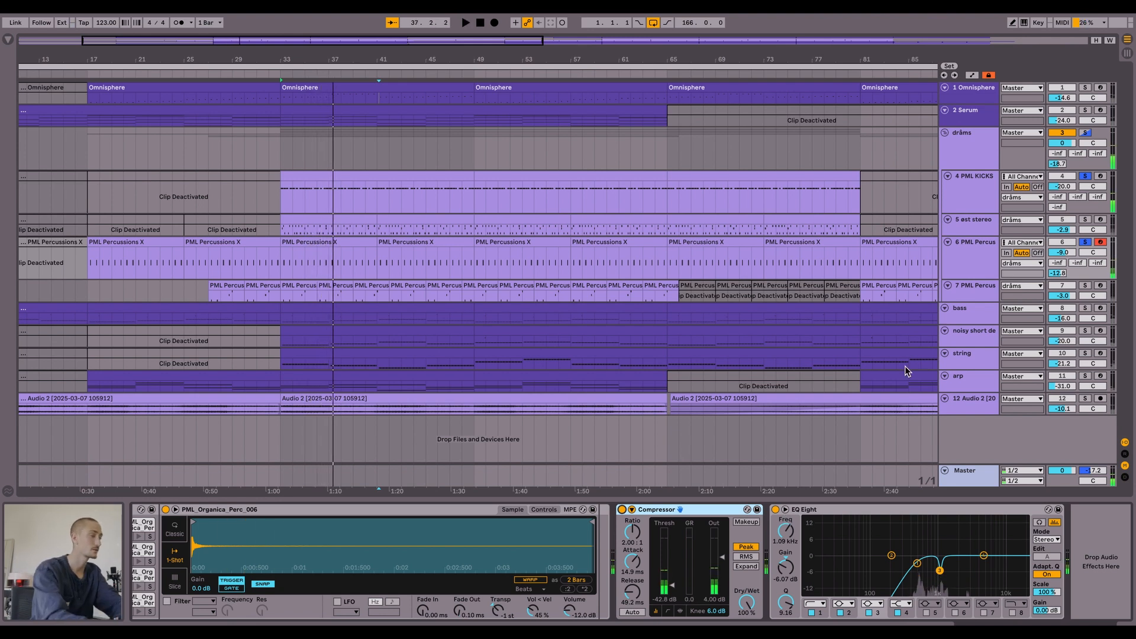
- Reduce the 6 PML Percus track's height, add the øst stereo track to the soloed drums, and enlarge it
{"action": "scroll", "coordinate": [979, 264], "scroll_direction": "down", "scroll_amount": 1}
{"action": "left_click", "coordinate": [987, 245]}
{"action": "left_click", "coordinate": [1087, 223]}
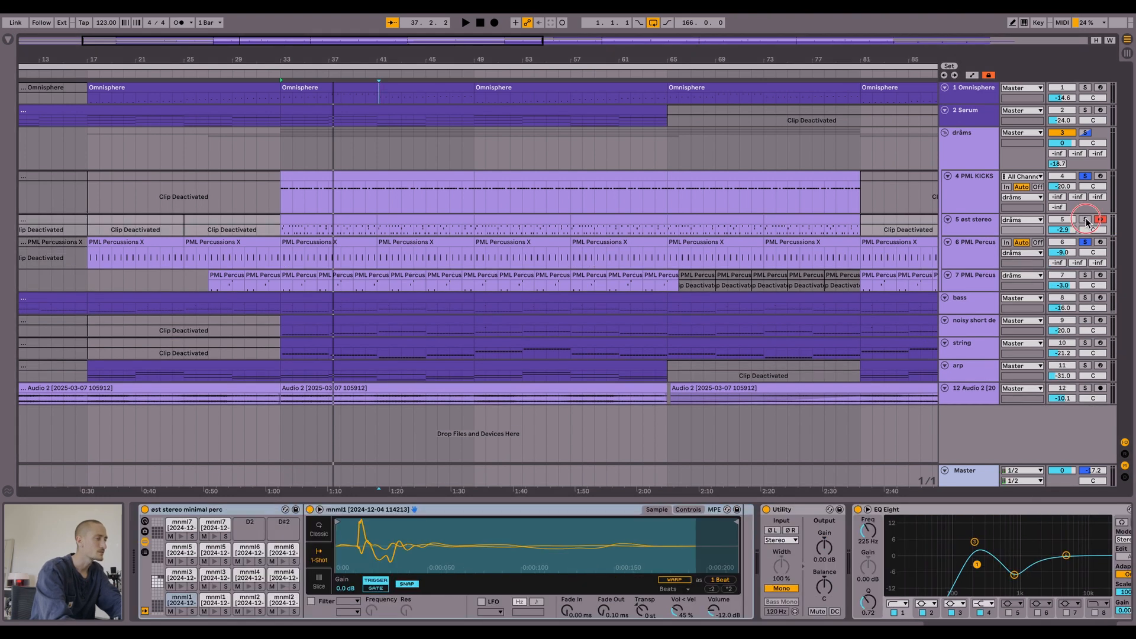
{"action": "scroll", "coordinate": [986, 224], "scroll_direction": "up", "scroll_amount": 1}
{"action": "left_click", "coordinate": [971, 234]}
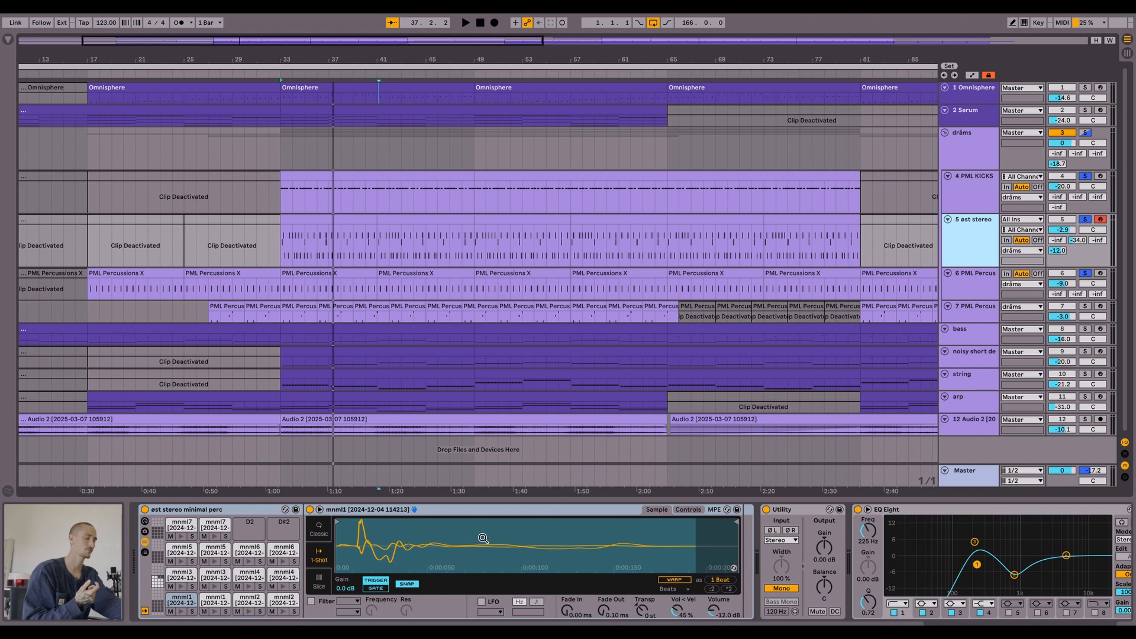
- Play the soloed drums from bar 33 and compare the øst stereo track with its EQ Eight bypassed and active
{"action": "key", "text": "space"}
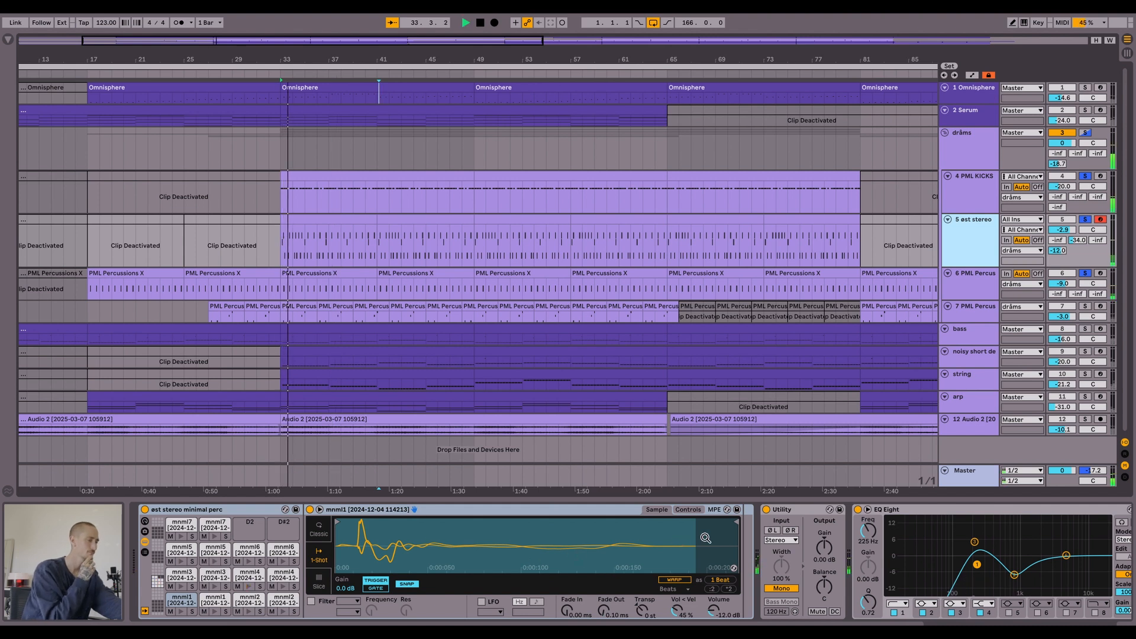
{"action": "scroll", "coordinate": [1034, 553], "scroll_direction": "right", "scroll_amount": 5}
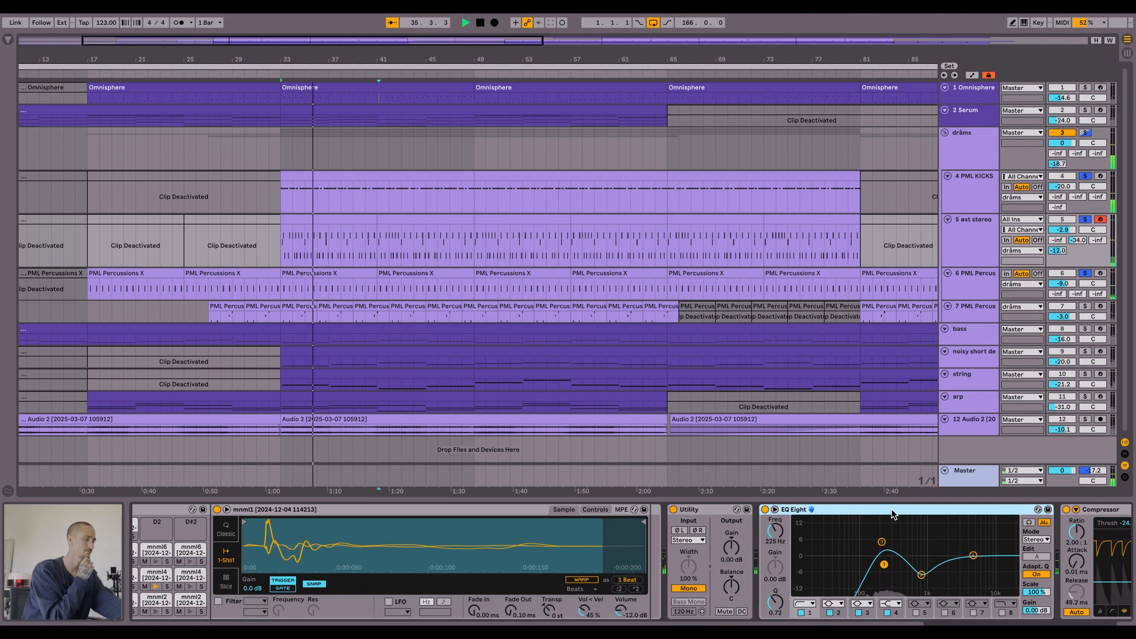
{"action": "left_click", "coordinate": [766, 509]}
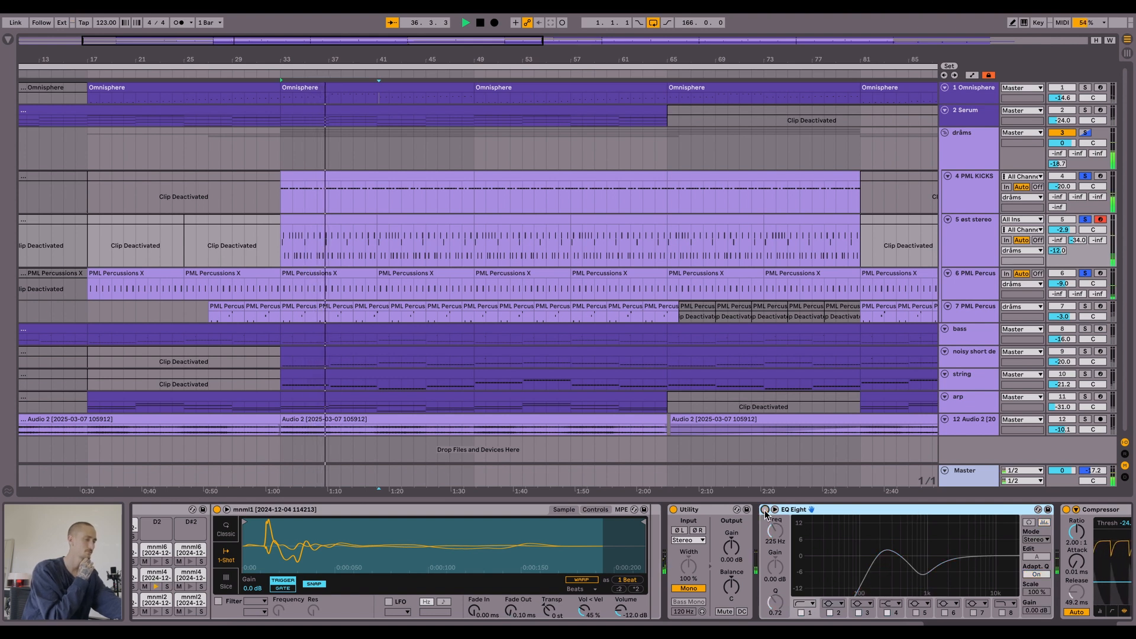
{"action": "left_click", "coordinate": [765, 510]}
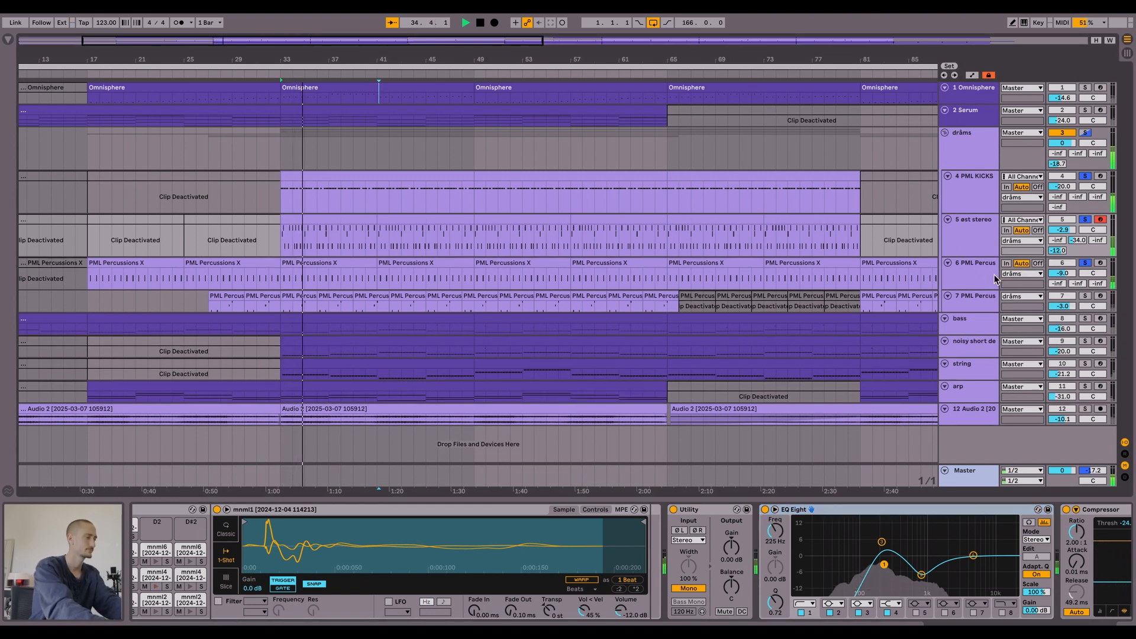
- Enlarge the 7 PML Percus track, add it to the soloed drums, and play from bar 33 while reviewing its device chain
{"action": "left_click", "coordinate": [987, 297]}
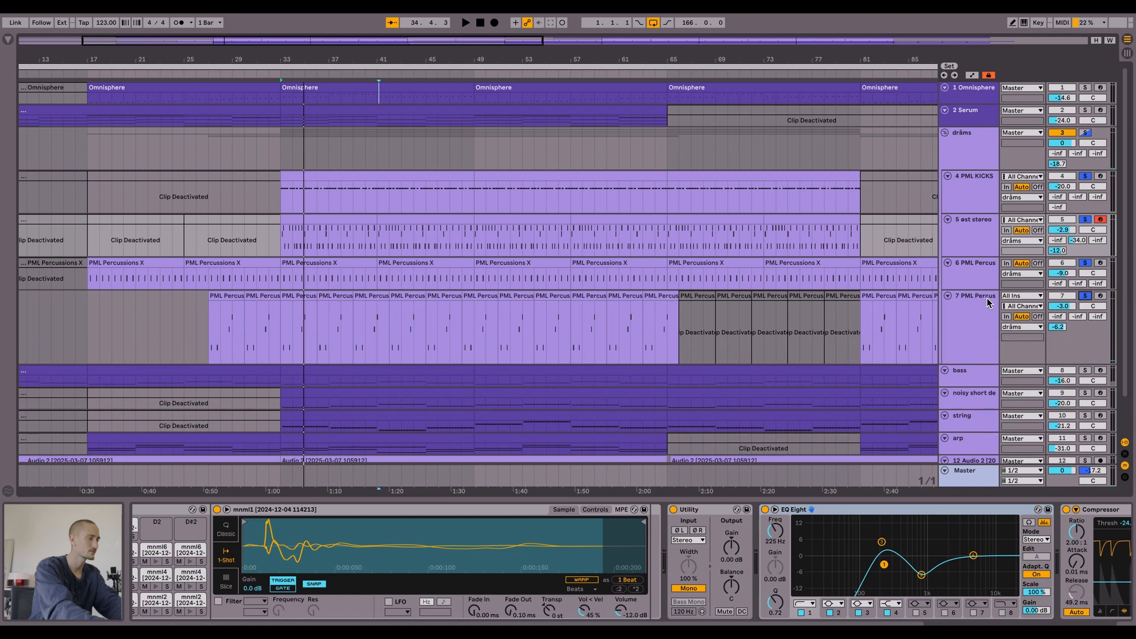
{"action": "key", "text": "space"}
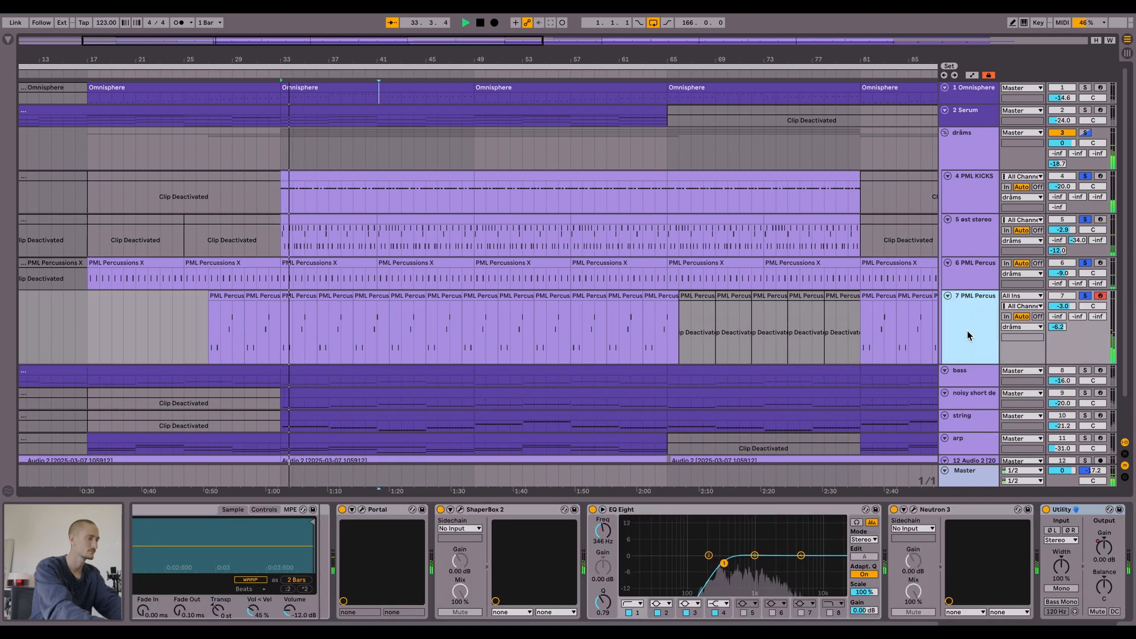
{"action": "left_click", "coordinate": [806, 509]}
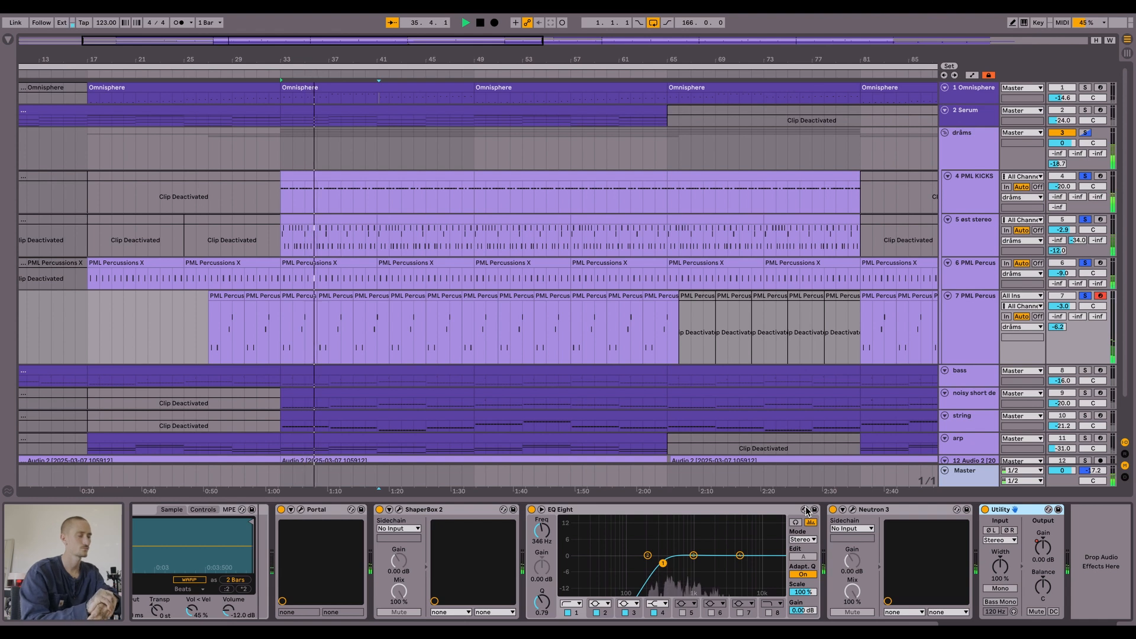
{"action": "scroll", "coordinate": [807, 511], "scroll_direction": "left", "scroll_amount": 8}
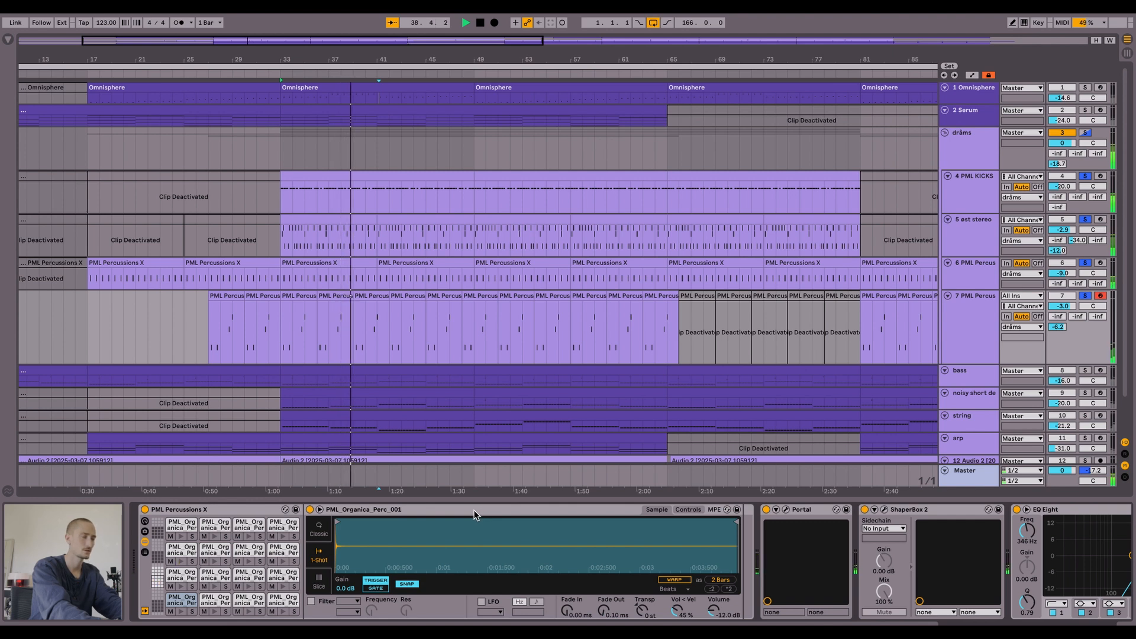
{"action": "left_click", "coordinate": [407, 536]}
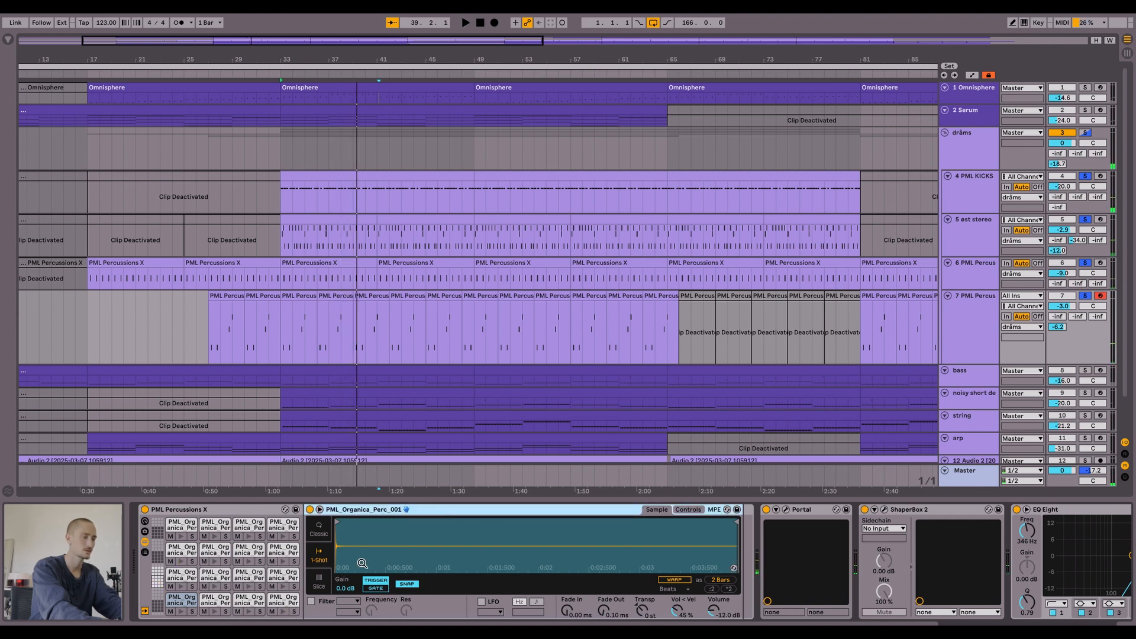
- Bypass Portal and ShaperBox 2 on the 7 PML Percus track and play the dry percussion from bar 33
{"action": "scroll", "coordinate": [727, 509], "scroll_direction": "right", "scroll_amount": 5}
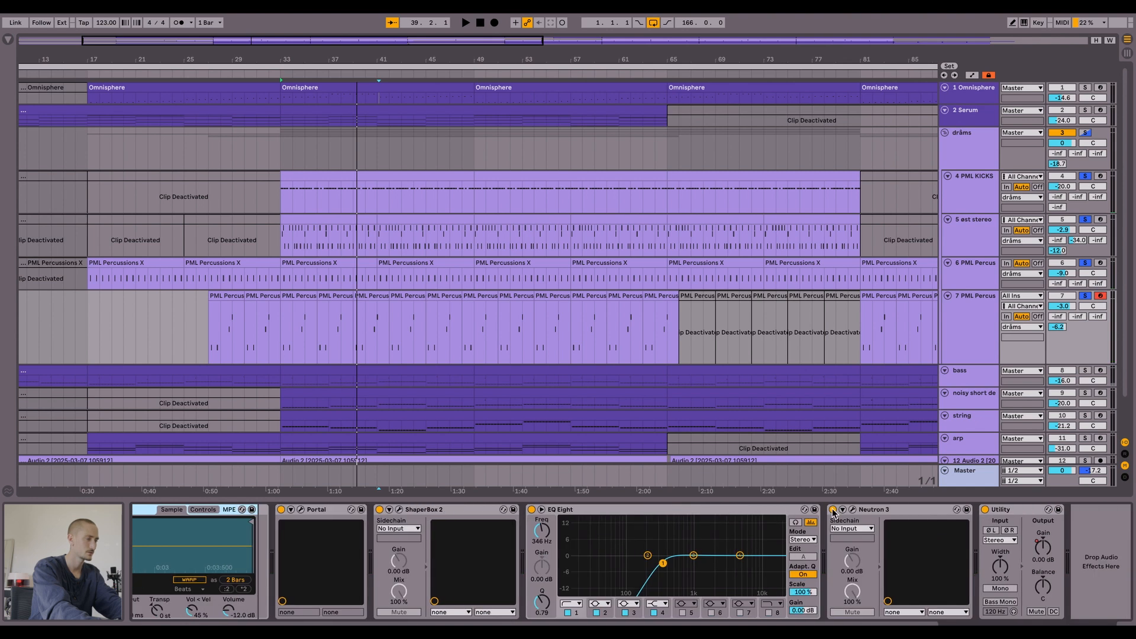
{"action": "scroll", "coordinate": [917, 511], "scroll_direction": "left", "scroll_amount": 4}
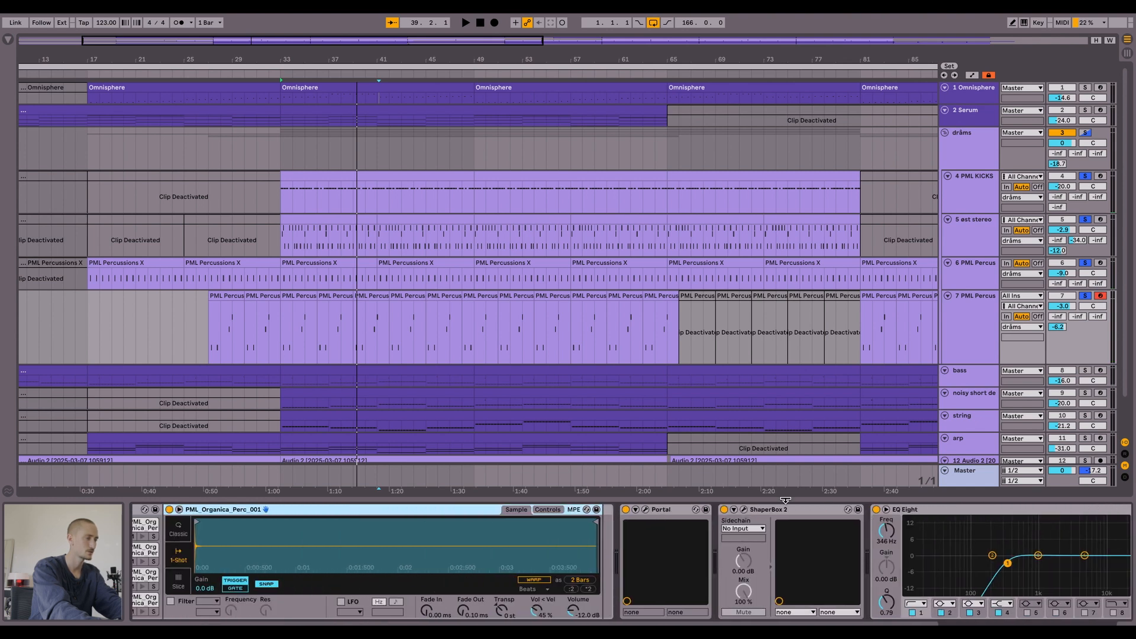
{"action": "left_click", "coordinate": [724, 510]}
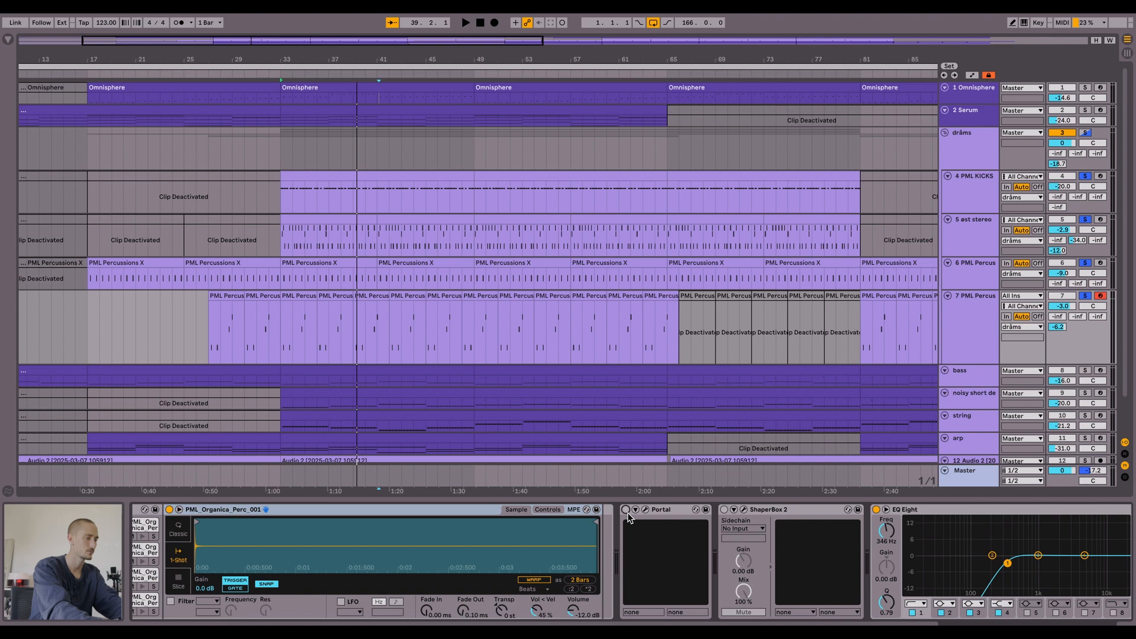
{"action": "key", "text": "space"}
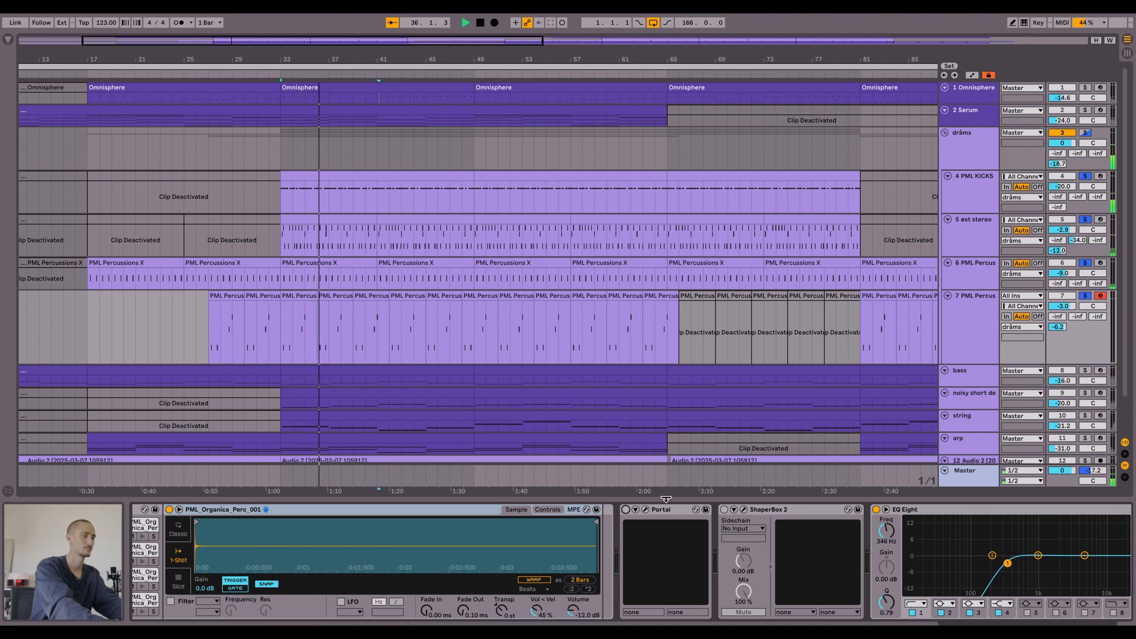
- Stop playback and examine the repeating PML Percussions X clips along the 7 PML Percus track, up to the deactivated ones
{"action": "scroll", "coordinate": [378, 309], "scroll_direction": "up", "scroll_amount": 10}
{"action": "scroll", "coordinate": [379, 310], "scroll_direction": "left", "scroll_amount": 2}
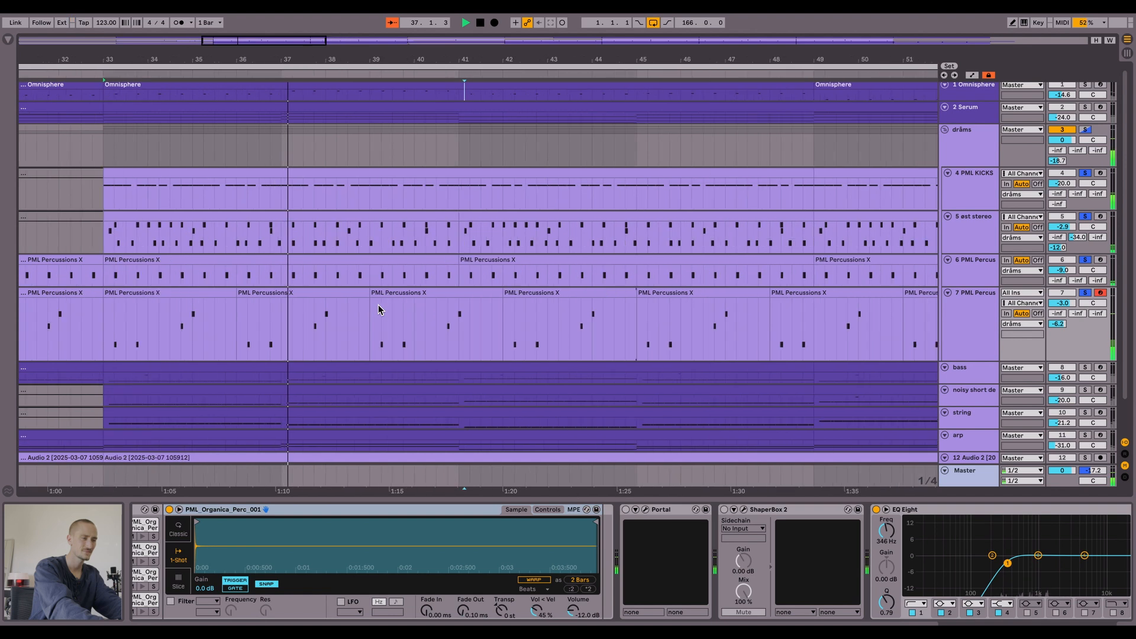
{"action": "scroll", "coordinate": [379, 306], "scroll_direction": "up", "scroll_amount": 1}
{"action": "key", "text": "space"}
{"action": "scroll", "coordinate": [378, 305], "scroll_direction": "left", "scroll_amount": 3}
{"action": "scroll", "coordinate": [312, 322], "scroll_direction": "down", "scroll_amount": 2}
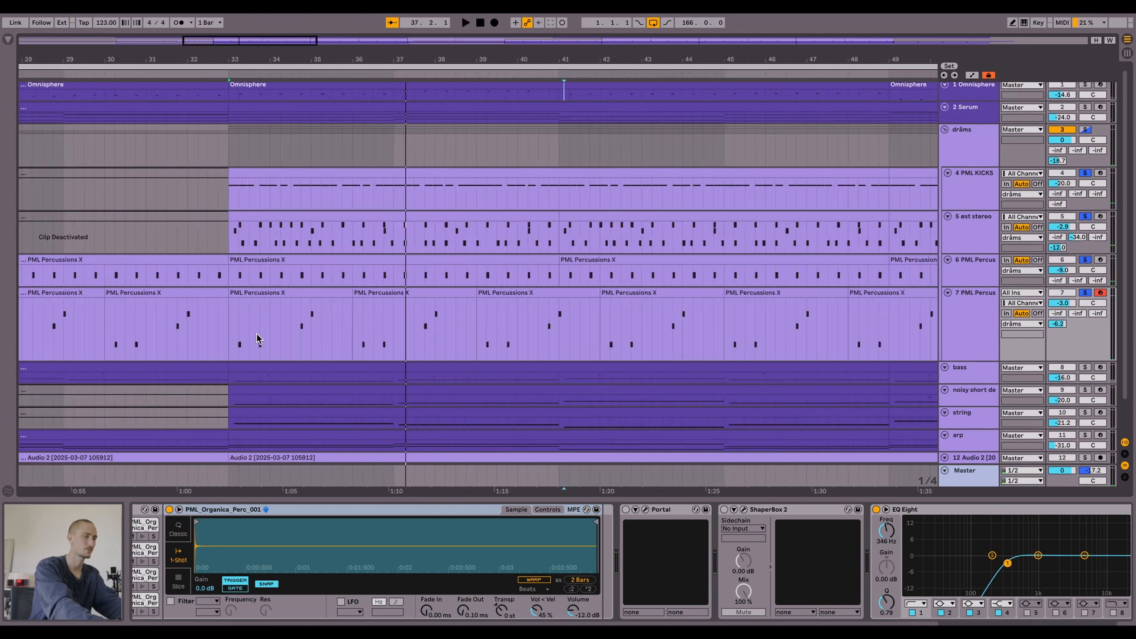
{"action": "scroll", "coordinate": [363, 322], "scroll_direction": "down", "scroll_amount": 3}
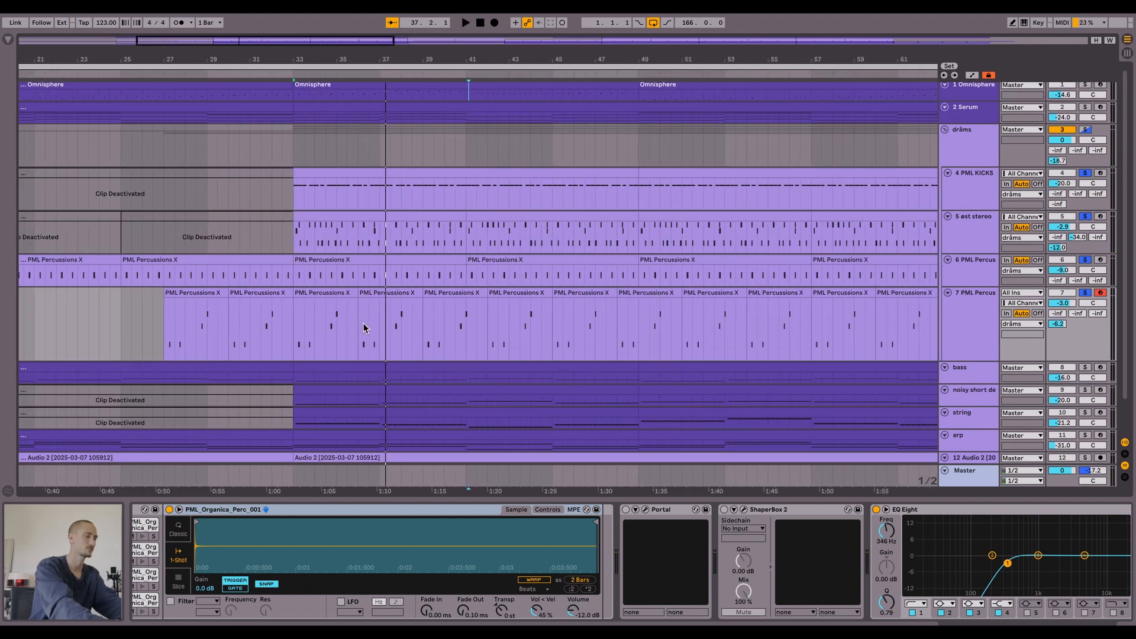
{"action": "scroll", "coordinate": [397, 325], "scroll_direction": "right", "scroll_amount": 1}
{"action": "left_click", "coordinate": [443, 325]}
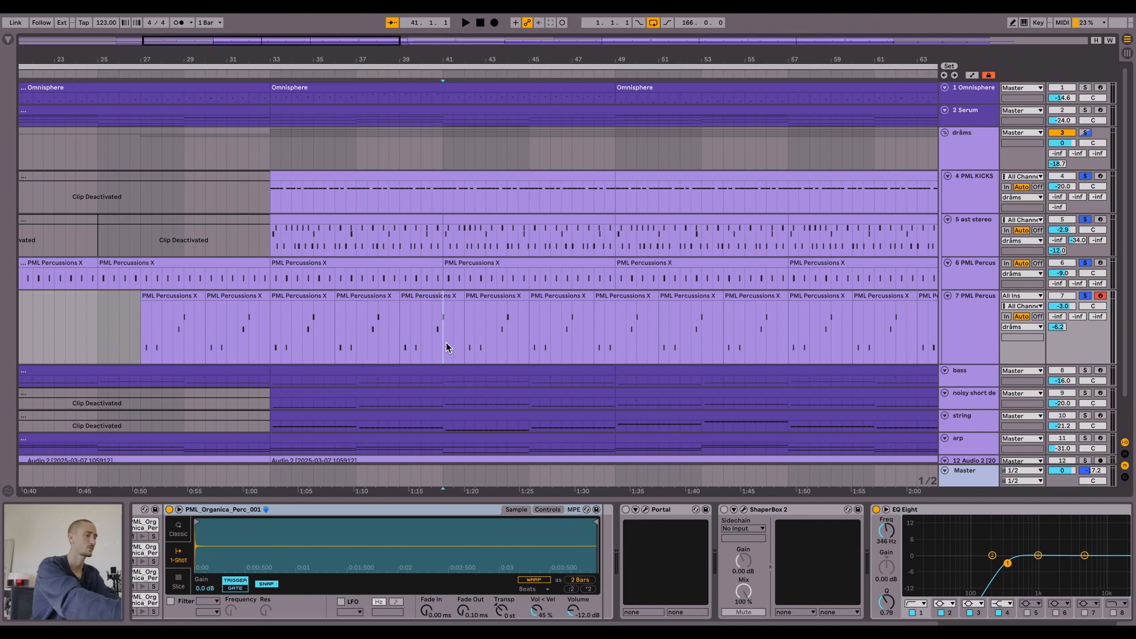
{"action": "scroll", "coordinate": [449, 341], "scroll_direction": "right", "scroll_amount": 5}
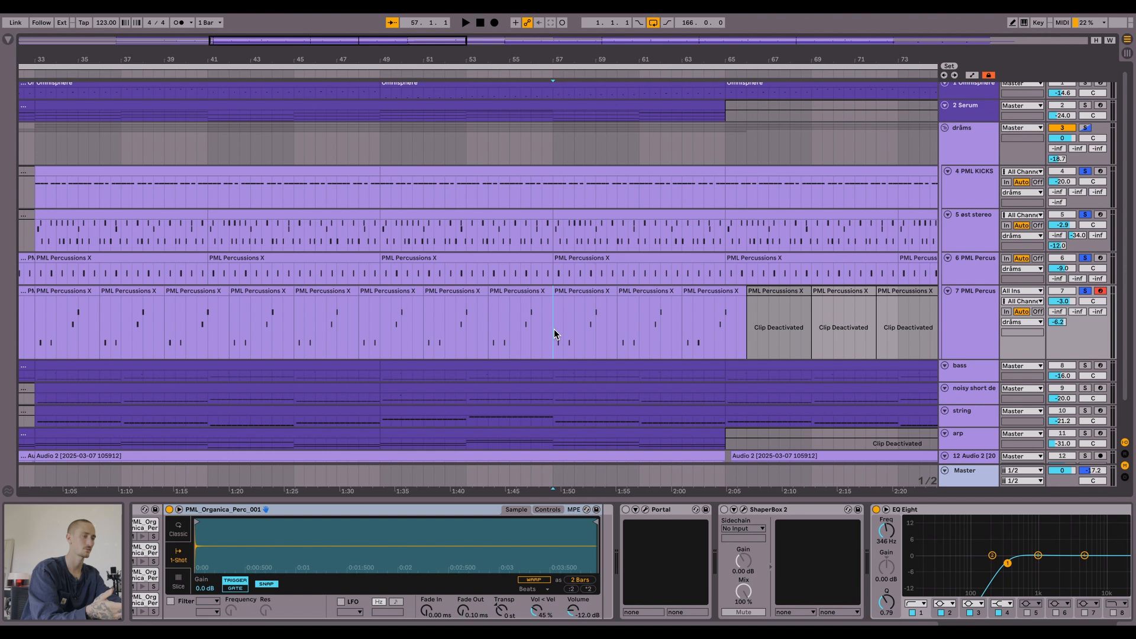
{"action": "scroll", "coordinate": [554, 329], "scroll_direction": "left", "scroll_amount": 6}
- Select the 7 PML Percus clip at bar 33 and play a short passage from there without Portal and ShaperBox 2
{"action": "left_click", "coordinate": [318, 297]}
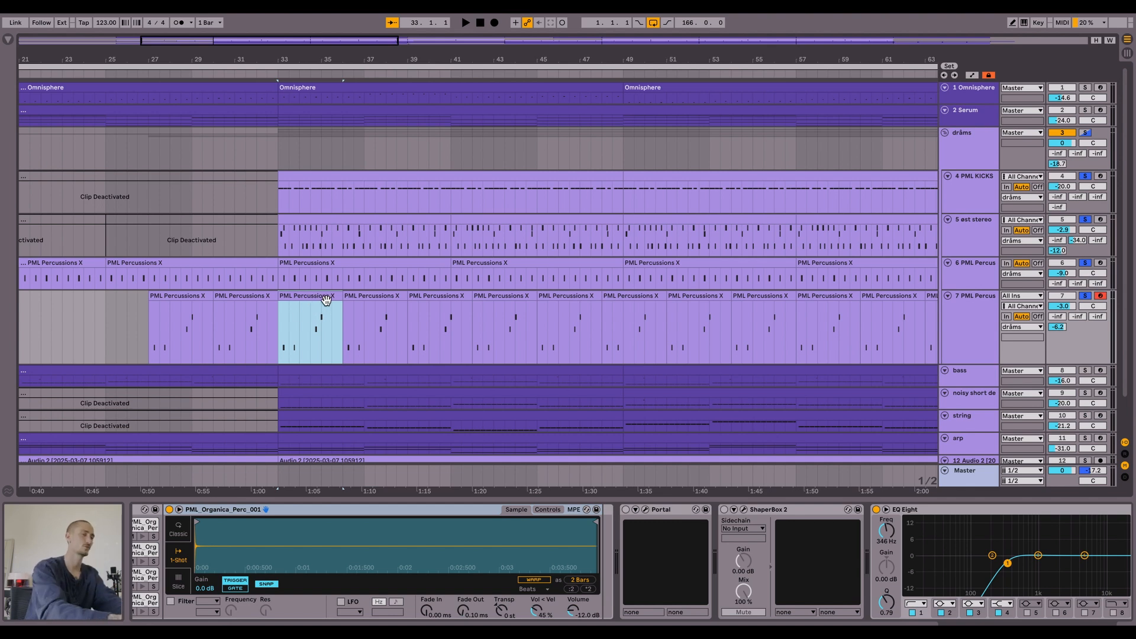
{"action": "key", "text": "space"}
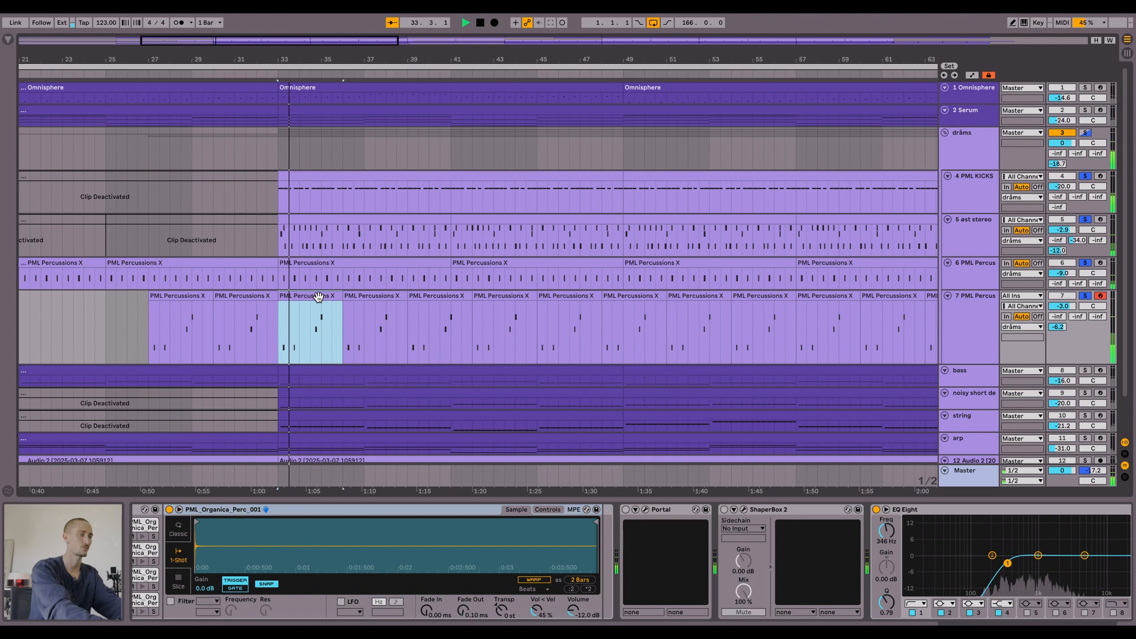
{"action": "key", "text": "space"}
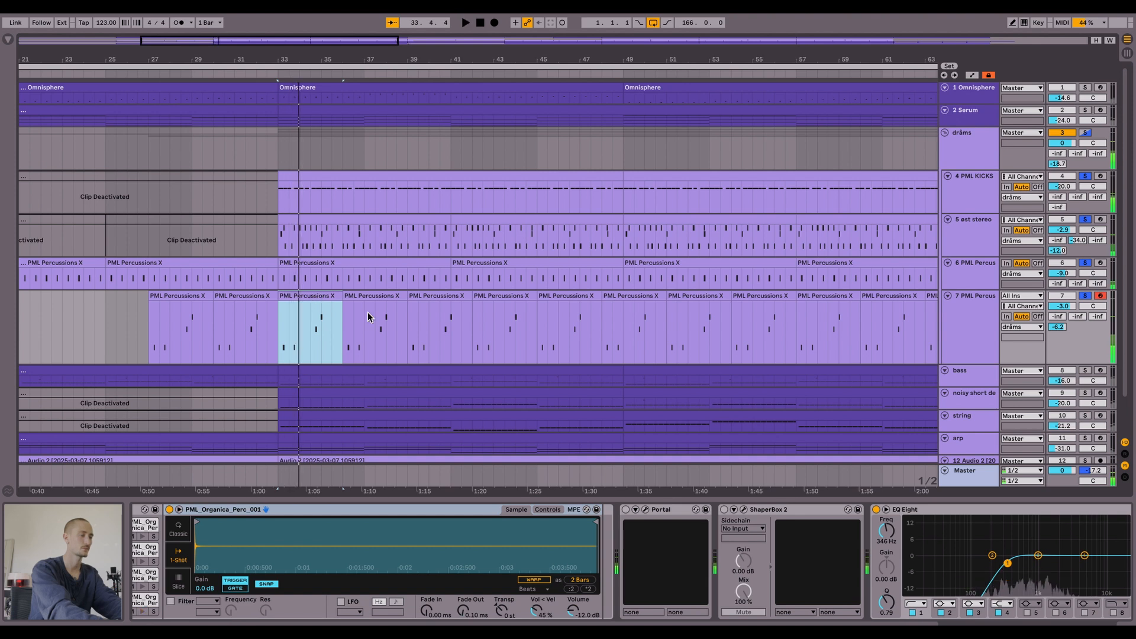
- Reactivate Portal on the 7 PML Percus track and view its Forever Delay preset in the plug-in window before closing it
{"action": "left_click", "coordinate": [626, 510]}
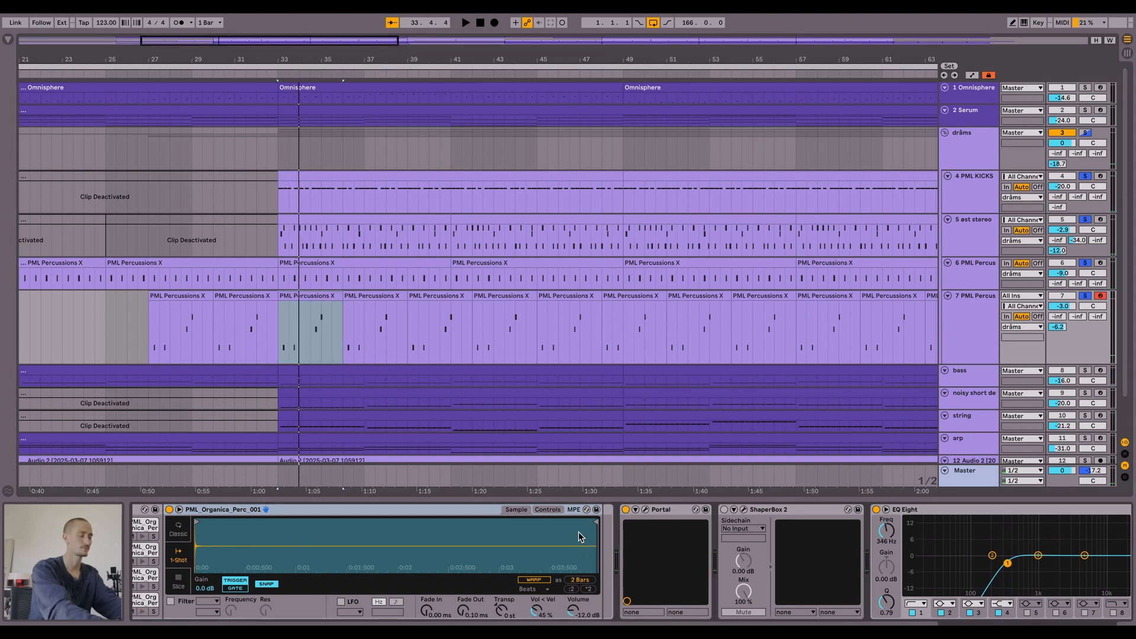
{"action": "left_click", "coordinate": [645, 510]}
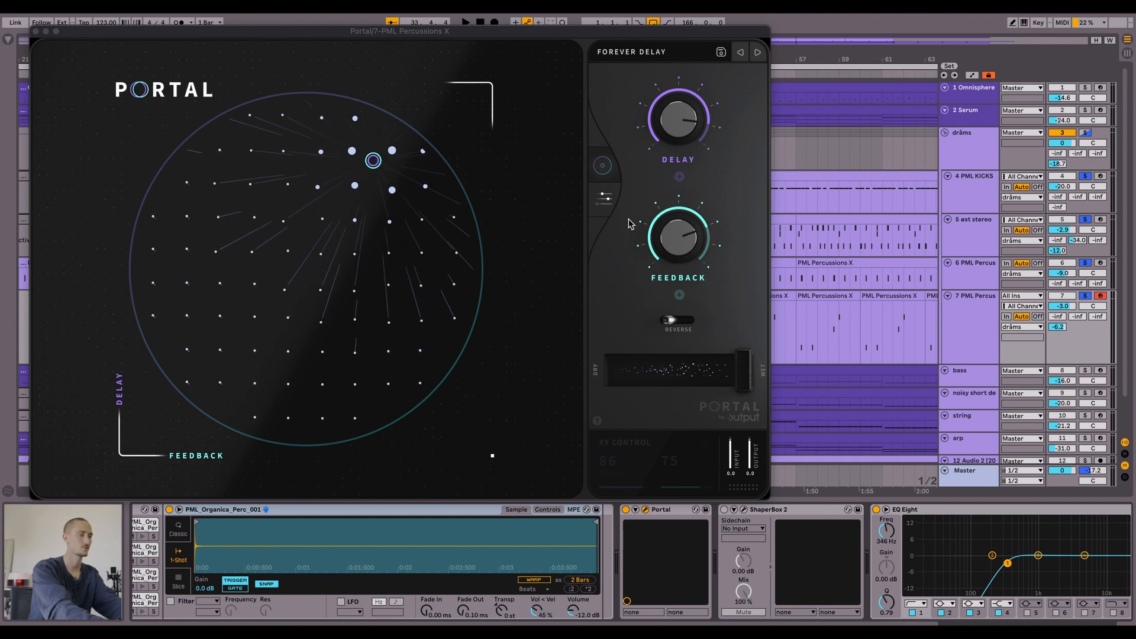
{"action": "left_click", "coordinate": [36, 31]}
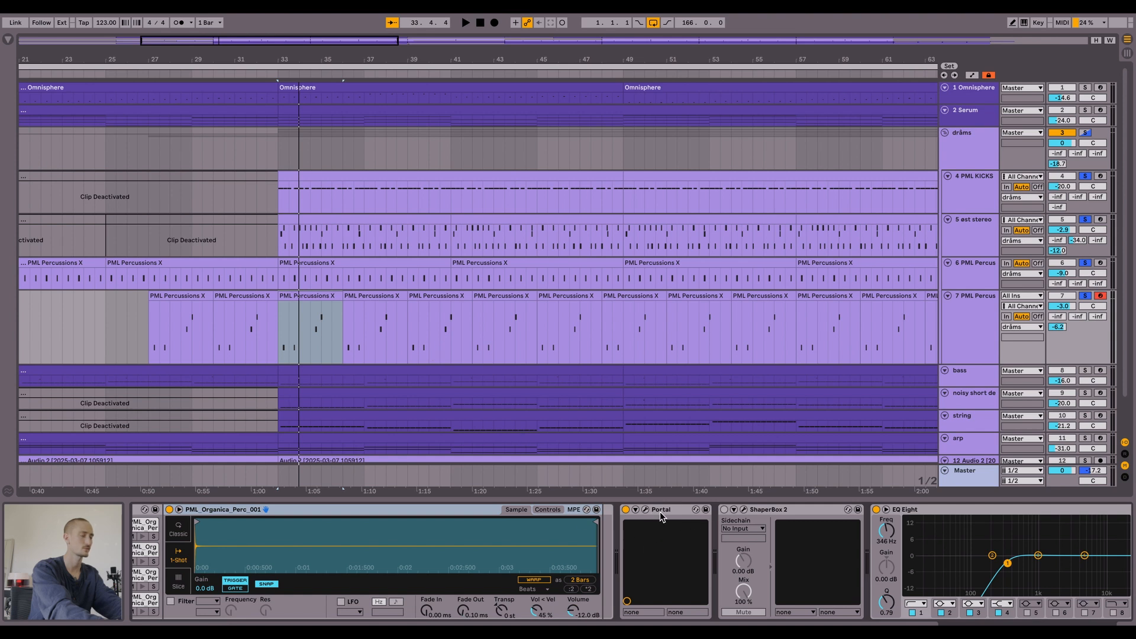
- View ShaperBox 2's volume curve, close its window, and play from bar 33 with ShaperBox 2 reactivated
{"action": "left_click", "coordinate": [744, 510]}
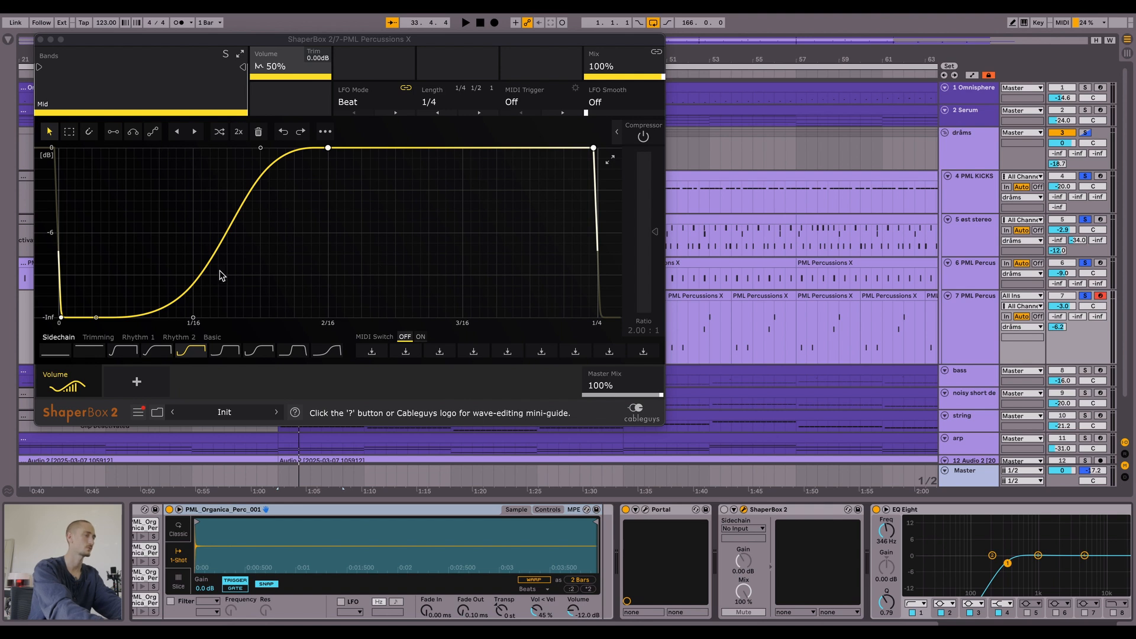
{"action": "left_click", "coordinate": [40, 40]}
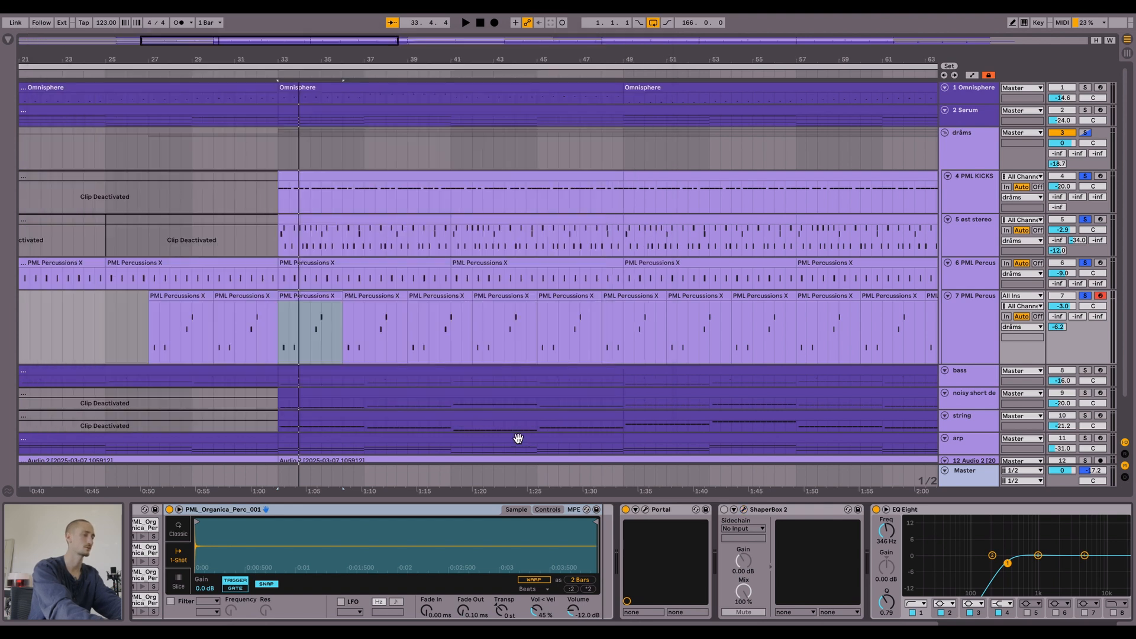
{"action": "key", "text": "space"}
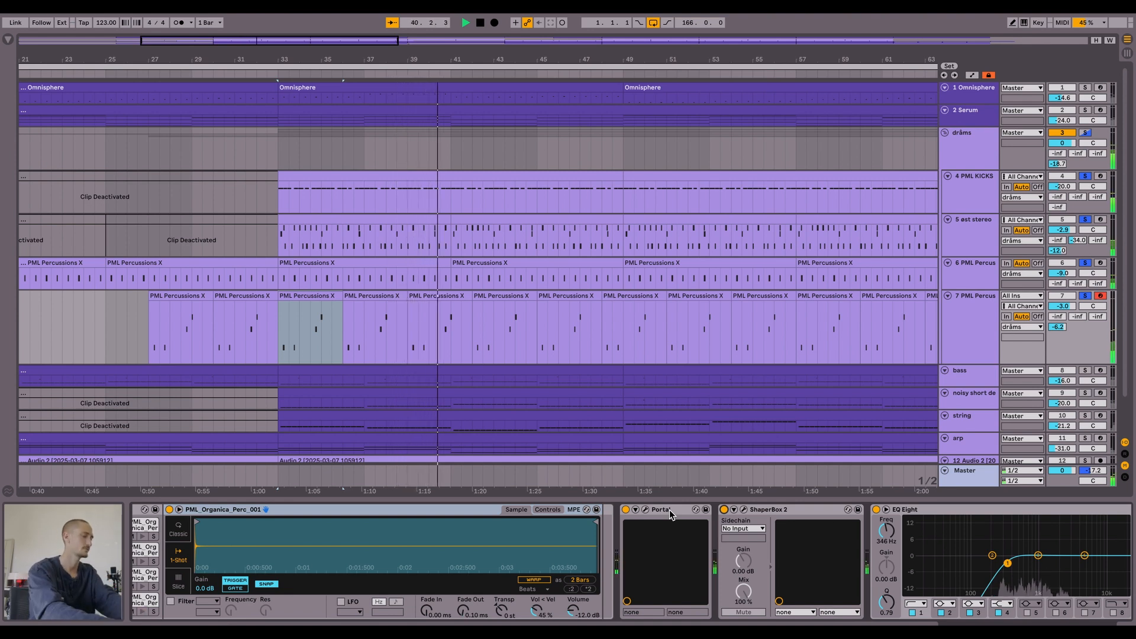
{"action": "key", "text": "space"}
- Review the EQ Eight, Neutron 3 and Utility devices on the 7 PML Percus track and replay briefly from bar 33
{"action": "scroll", "coordinate": [677, 503], "scroll_direction": "right", "scroll_amount": 3}
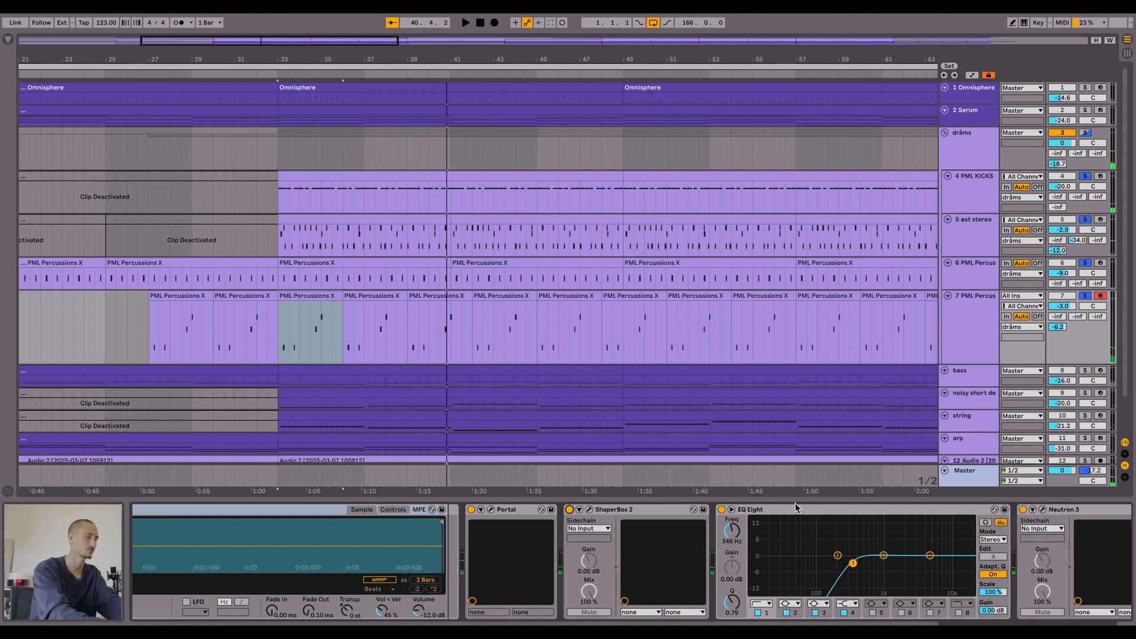
{"action": "scroll", "coordinate": [823, 506], "scroll_direction": "right", "scroll_amount": 3}
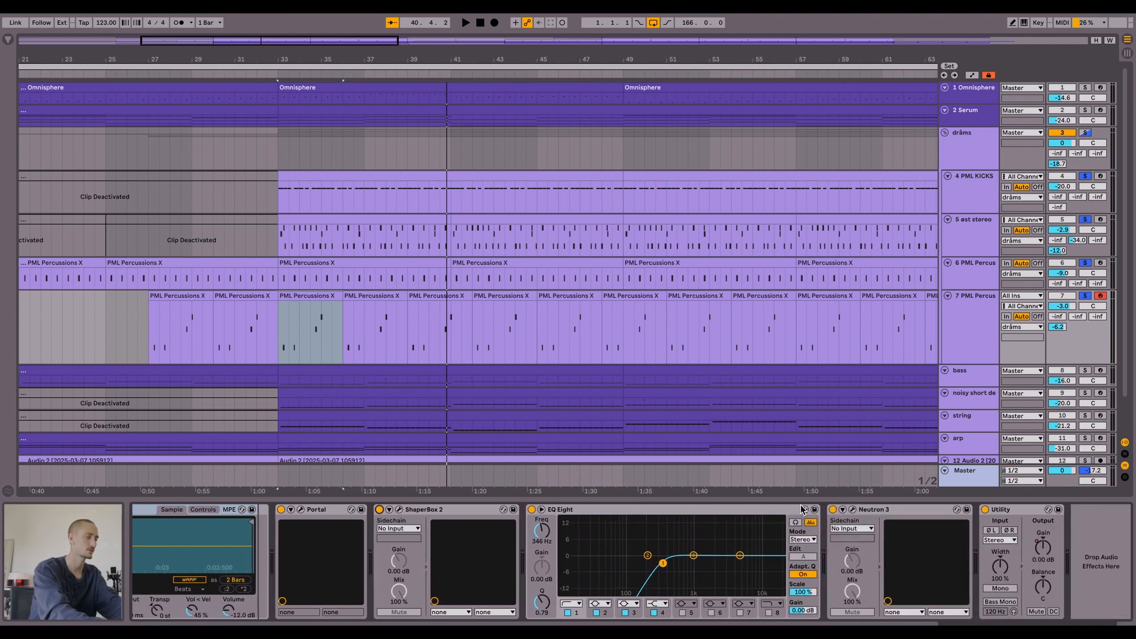
{"action": "key", "text": "space"}
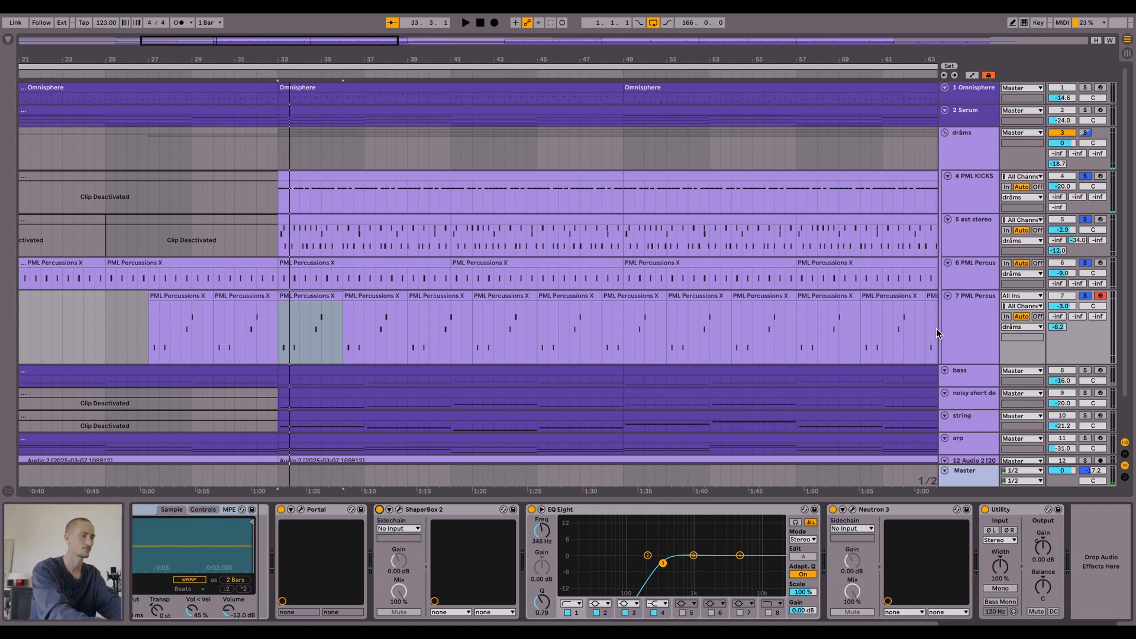
- Clear the individual drum solos and solo the drums group, bass, noisy short de and Serum tracks together during playback from bar 33
{"action": "left_click", "coordinate": [1089, 135]}
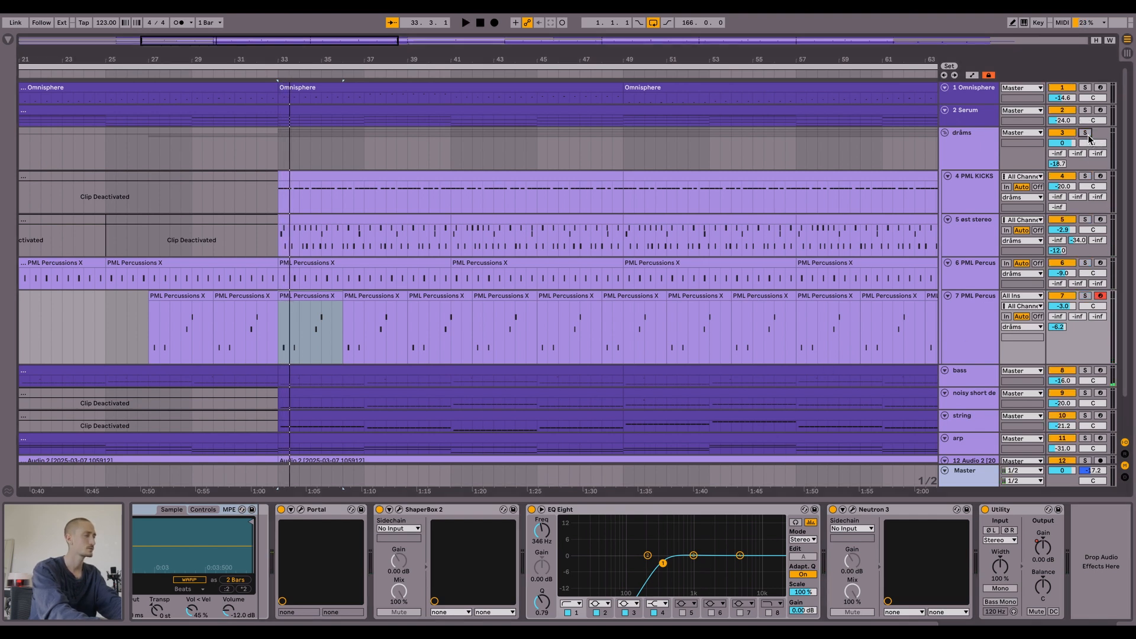
{"action": "scroll", "coordinate": [974, 239], "scroll_direction": "down", "scroll_amount": 2}
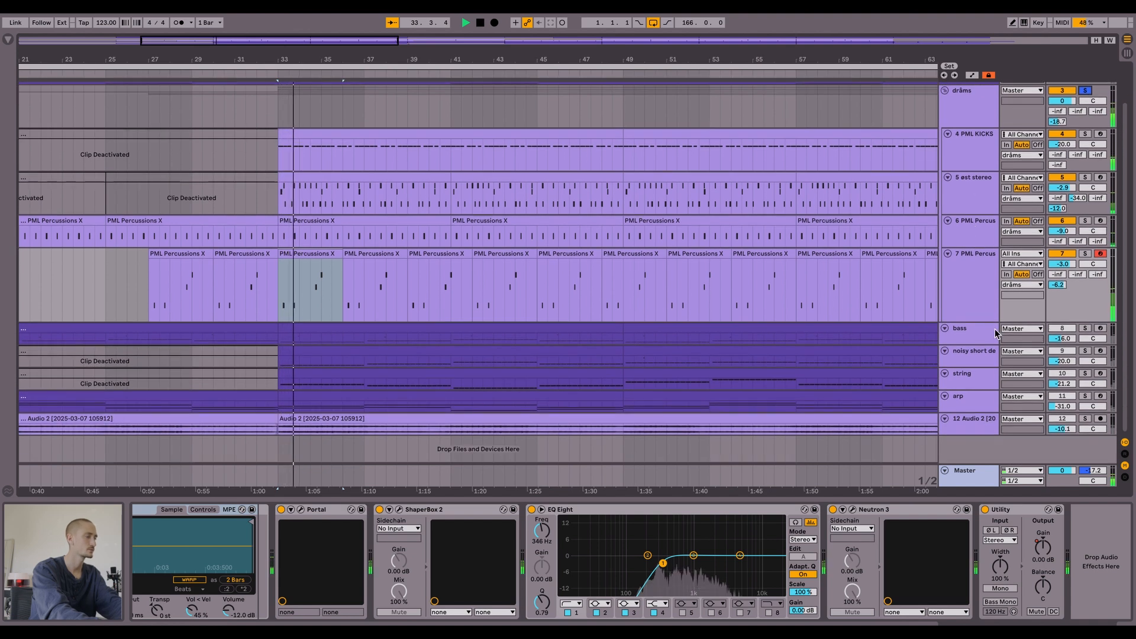
{"action": "left_click", "coordinate": [1085, 330], "text": "super"}
{"action": "left_click", "coordinate": [1085, 350], "text": "super"}
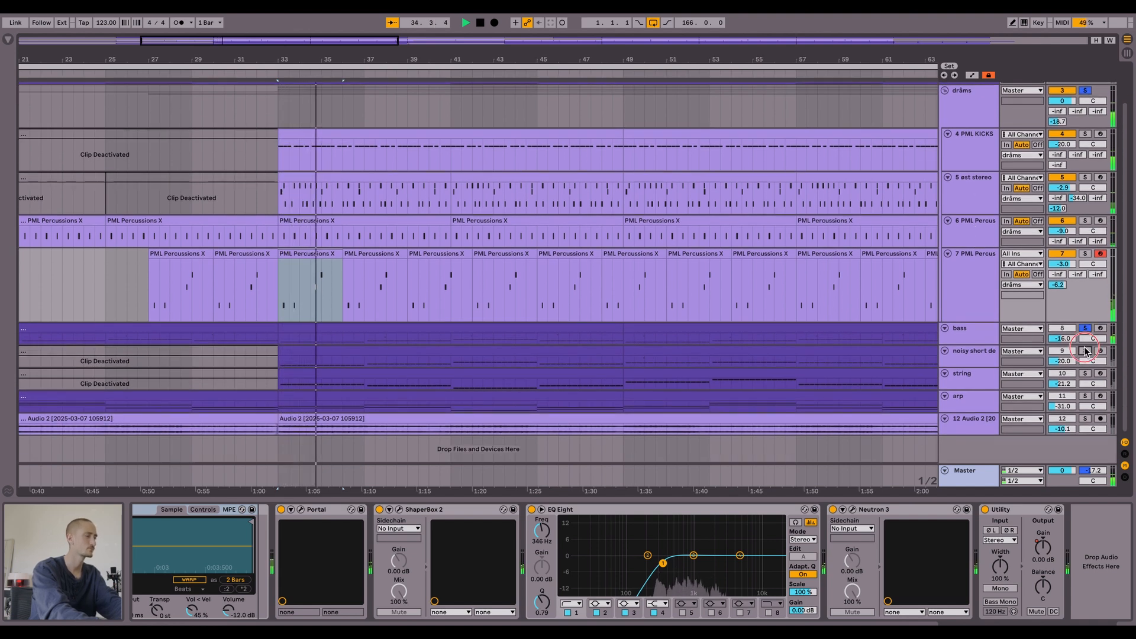
{"action": "scroll", "coordinate": [842, 356], "scroll_direction": "up", "scroll_amount": 2}
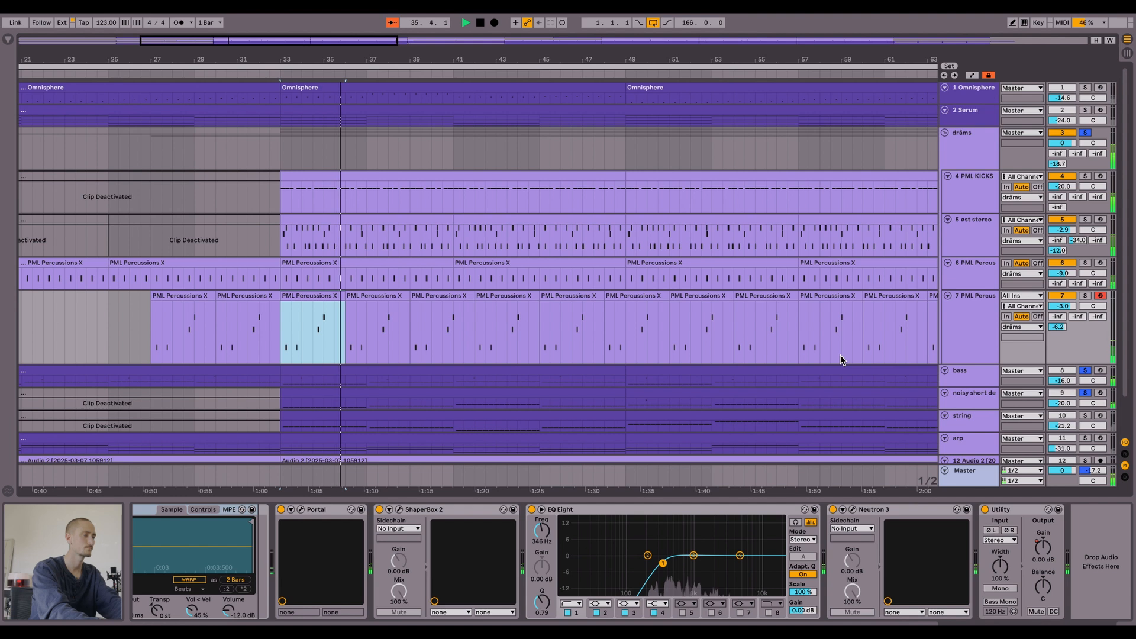
{"action": "left_click", "coordinate": [1085, 111], "text": "super"}
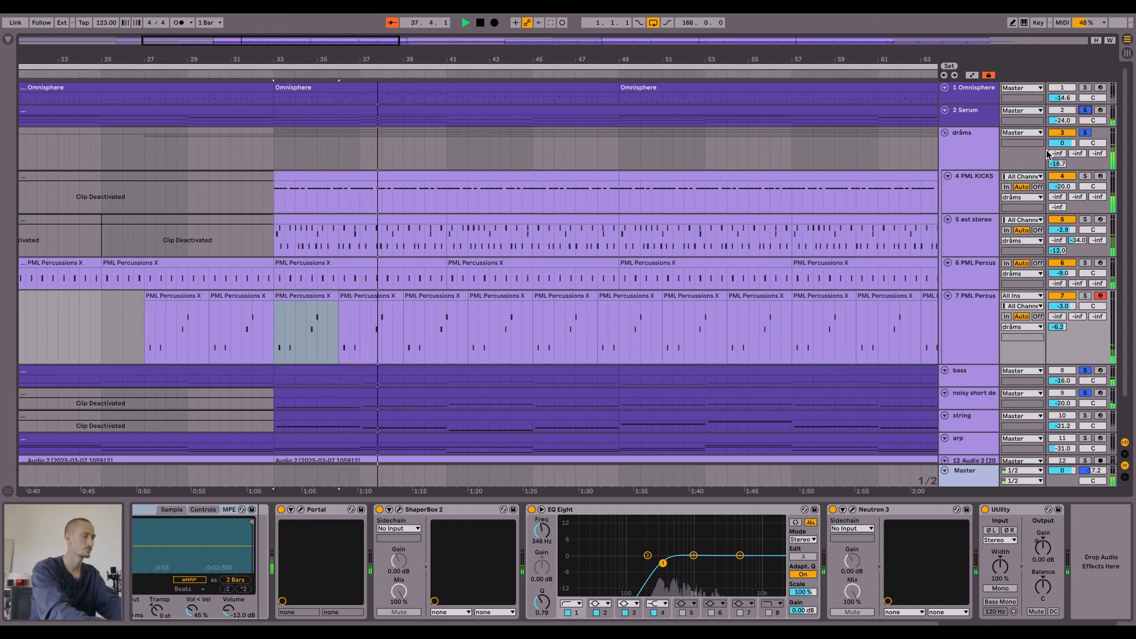
- Add the Omnisphere, string, arp and Audio 2 tracks to the solos during playback
{"action": "left_click", "coordinate": [1086, 88], "text": "super"}
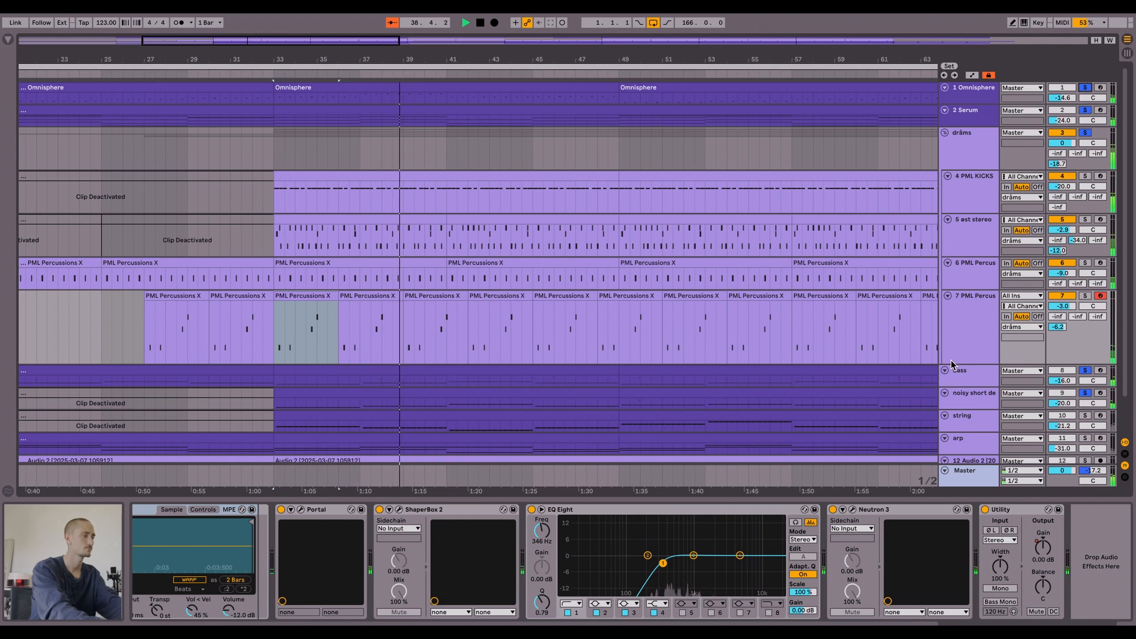
{"action": "scroll", "coordinate": [1086, 363], "scroll_direction": "down", "scroll_amount": 2}
{"action": "left_click", "coordinate": [1087, 374], "text": "super"}
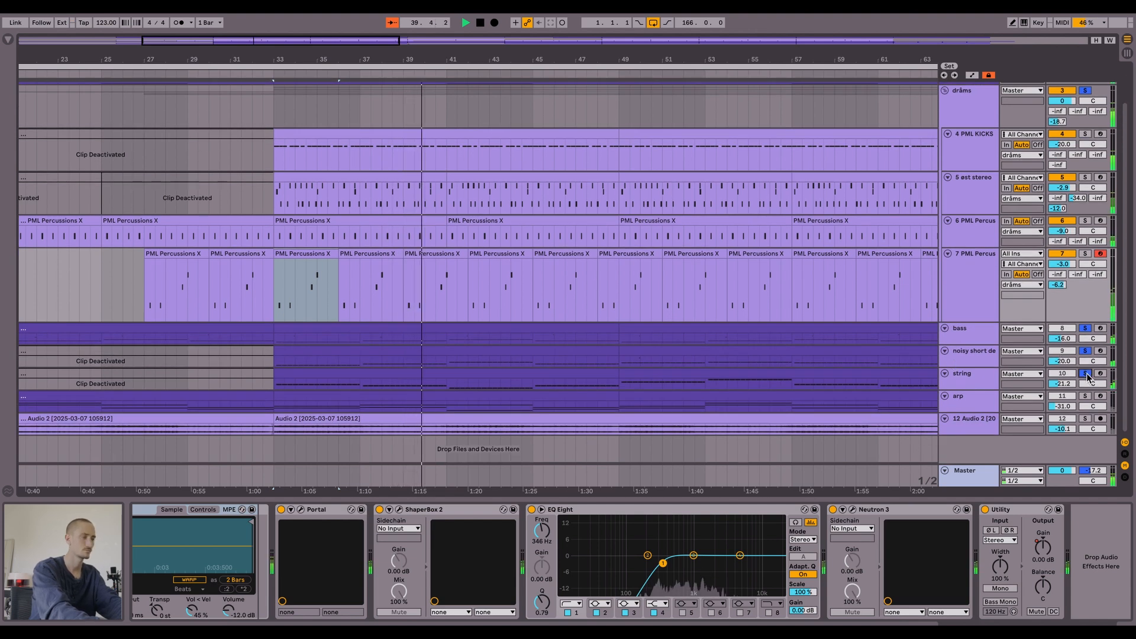
{"action": "left_click", "coordinate": [1087, 396], "text": "super"}
{"action": "left_click", "coordinate": [1085, 419], "text": "super"}
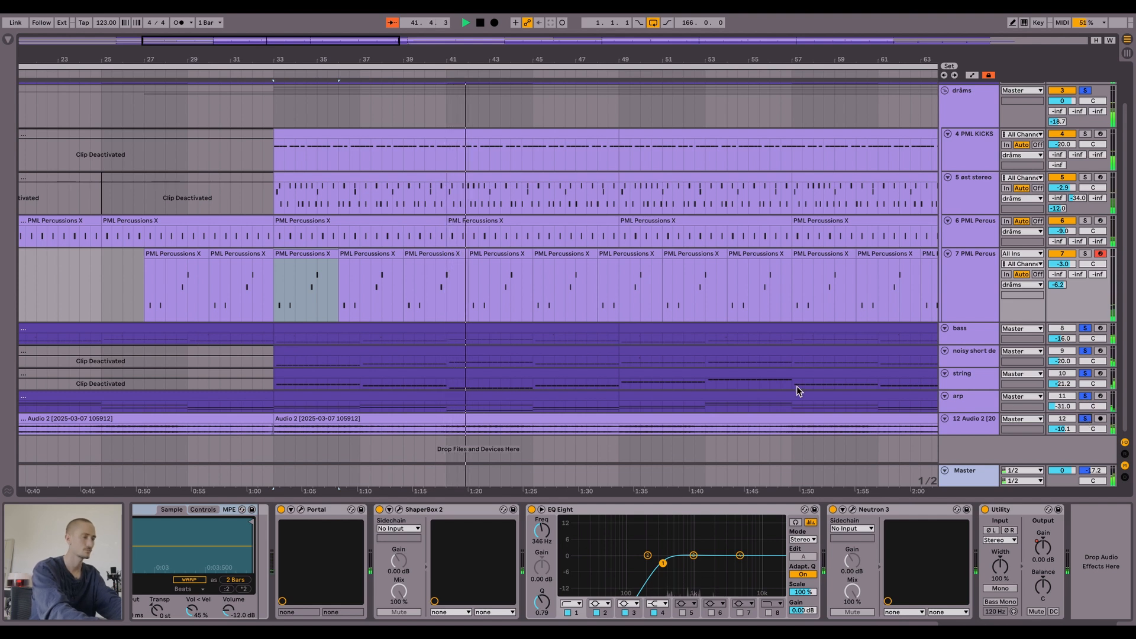
- Fit the arrangement in view, select the bass clip spanning bars 17 to 33, and play briefly from bar 17
{"action": "key", "text": "h"}
{"action": "key", "text": "w"}
{"action": "scroll", "coordinate": [515, 273], "scroll_direction": "up", "scroll_amount": 3}
{"action": "scroll", "coordinate": [514, 273], "scroll_direction": "left", "scroll_amount": 3}
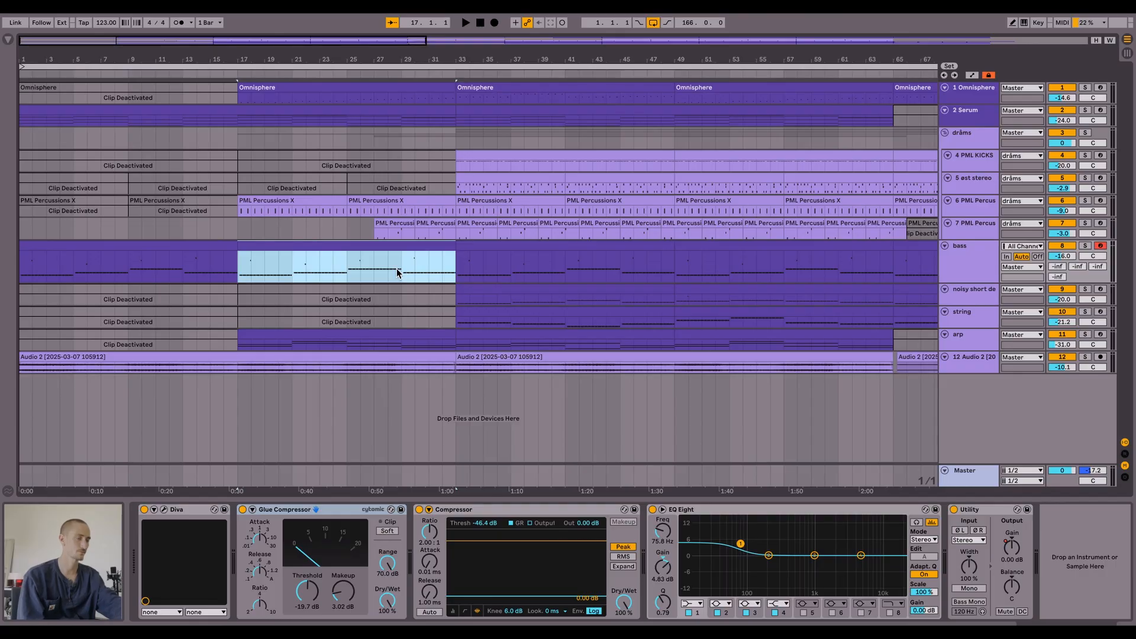
{"action": "left_click", "coordinate": [348, 270]}
{"action": "left_click", "coordinate": [238, 265]}
{"action": "key", "text": "space"}
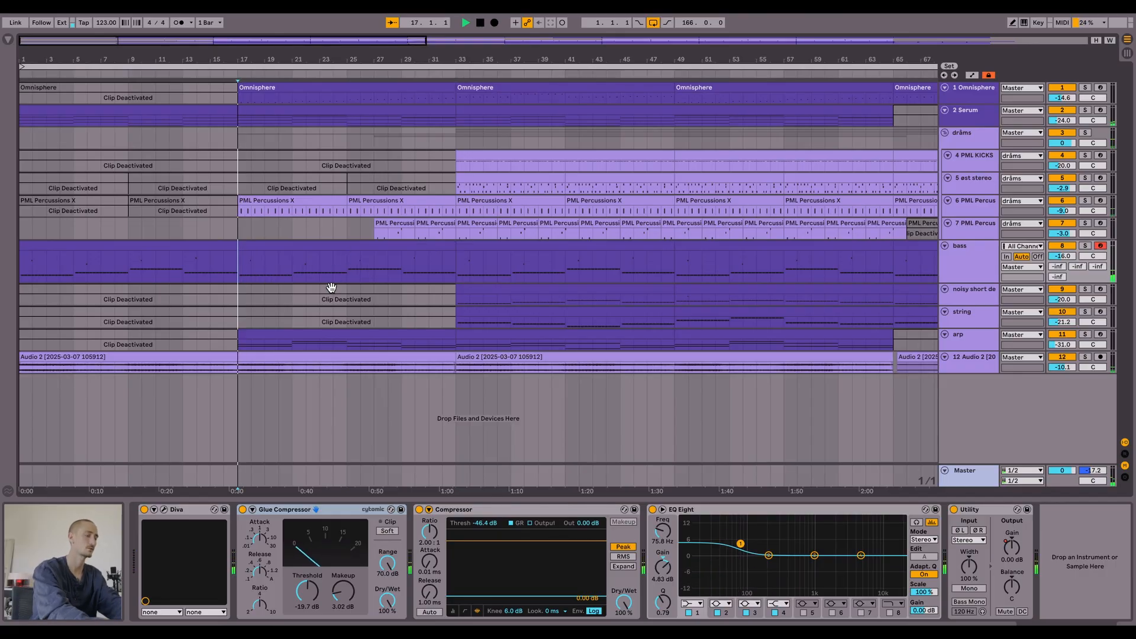
{"action": "key", "text": "space"}
{"action": "left_click", "coordinate": [290, 247]}
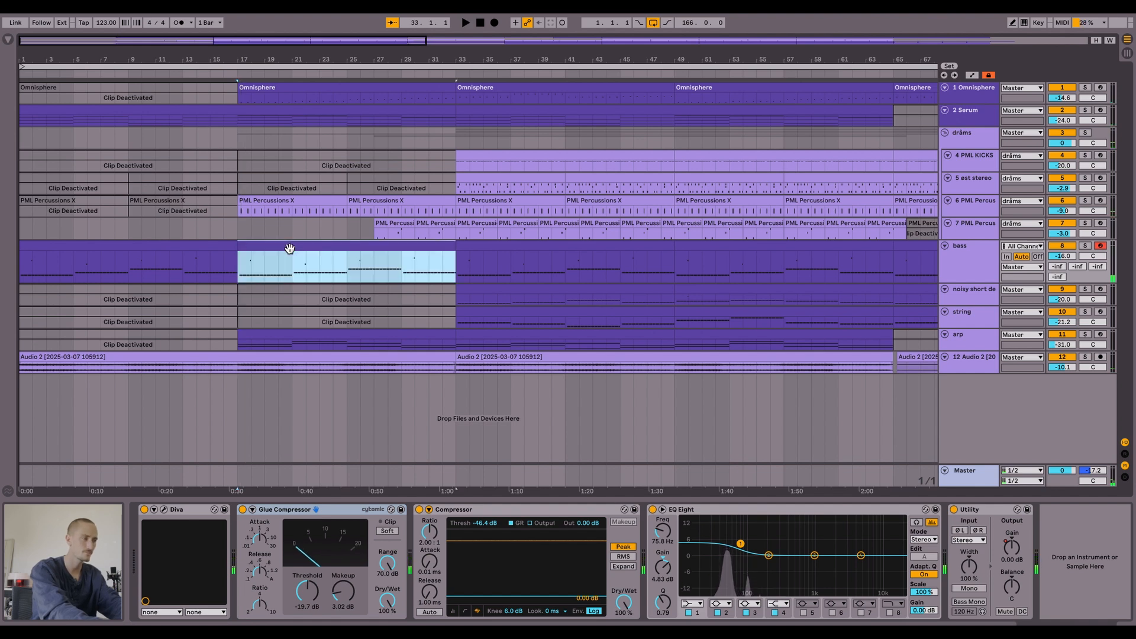
{"action": "key", "text": "space"}
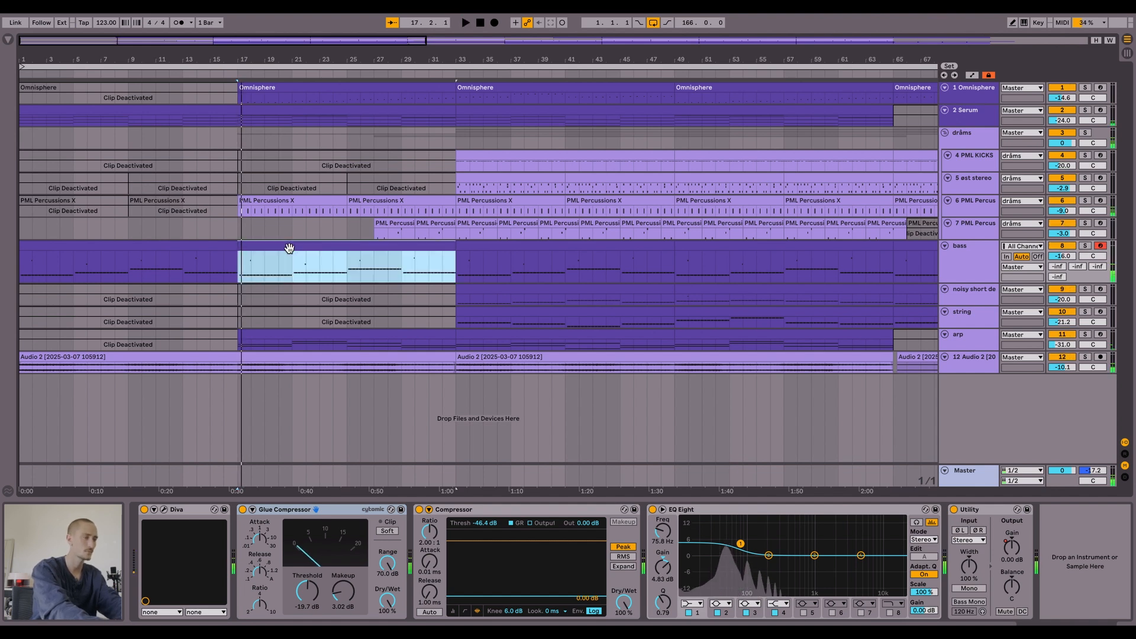
- Solo the bass track, play it briefly from the start of the arrangement, and clear its solo
{"action": "key", "text": "s"}
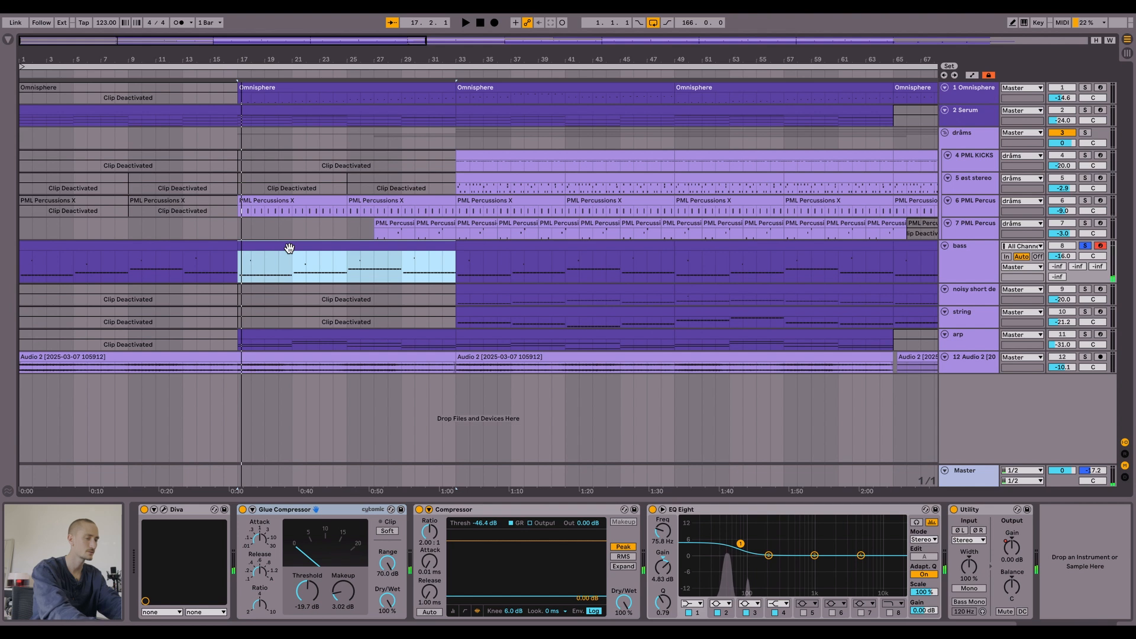
{"action": "key", "text": "Home"}
{"action": "key", "text": "space"}
{"action": "key", "text": "space"}
{"action": "left_click", "coordinate": [1084, 239]}
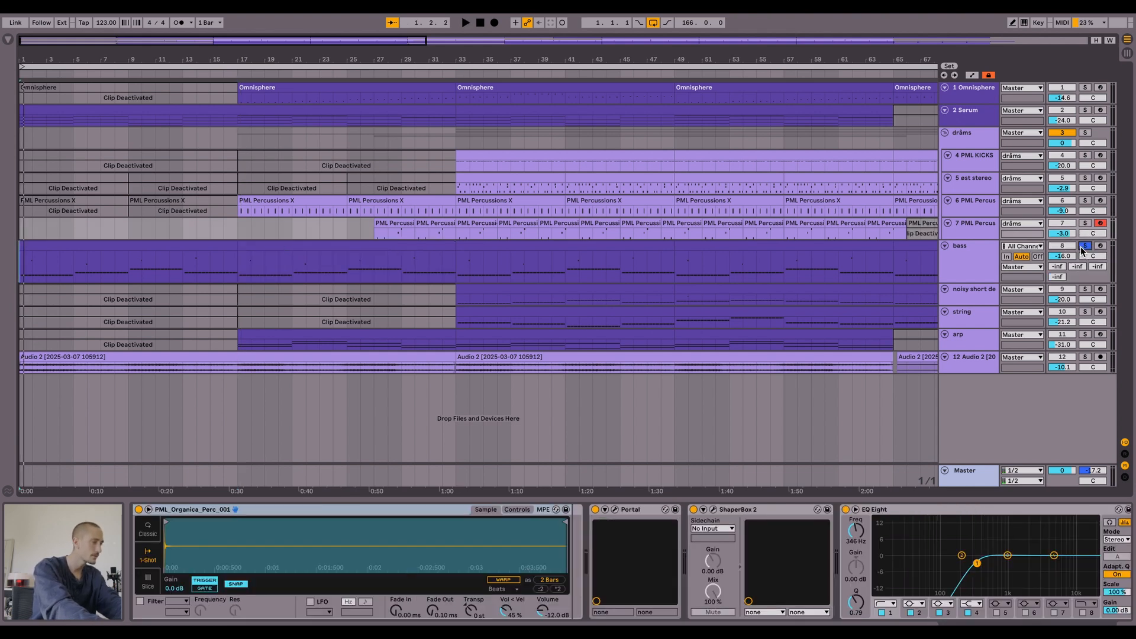
{"action": "left_click", "coordinate": [1084, 246]}
{"action": "key", "text": "space"}
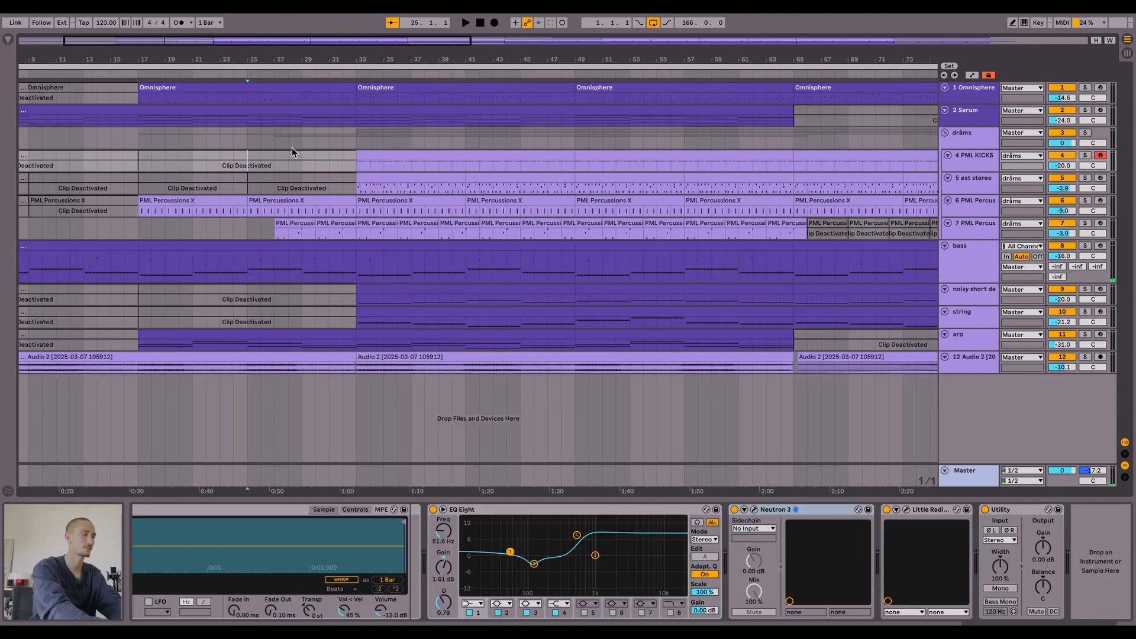
- Select all tracks from Audio 2 up to Omnisphere, including the drums group, and group them under the name submix
{"action": "scroll", "coordinate": [290, 144], "scroll_direction": "left", "scroll_amount": 1}
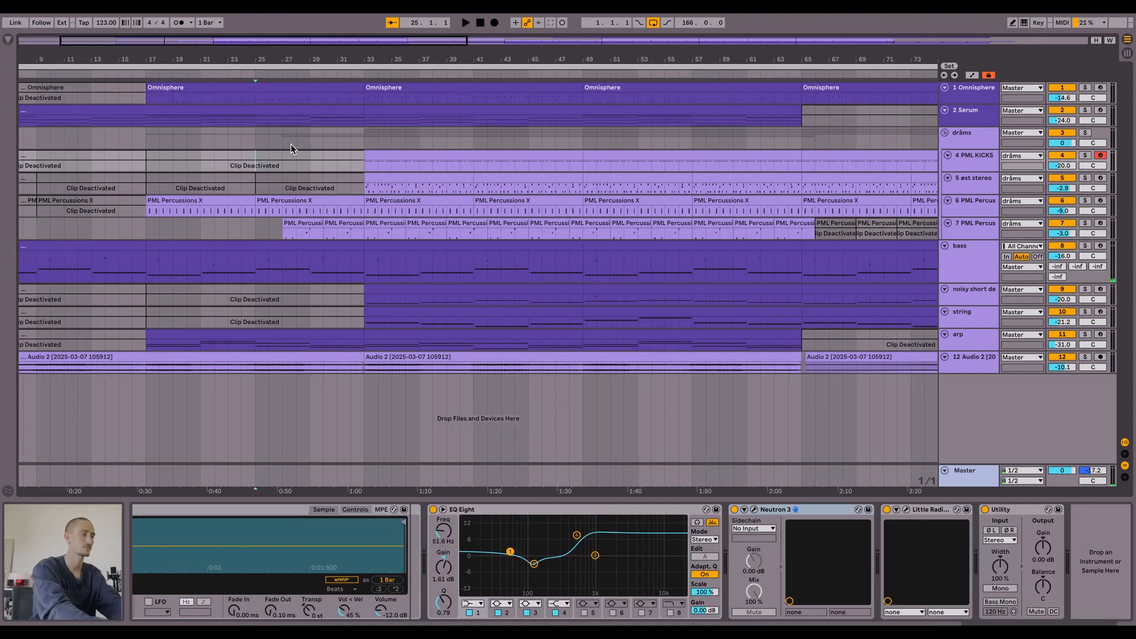
{"action": "left_click", "coordinate": [955, 367]}
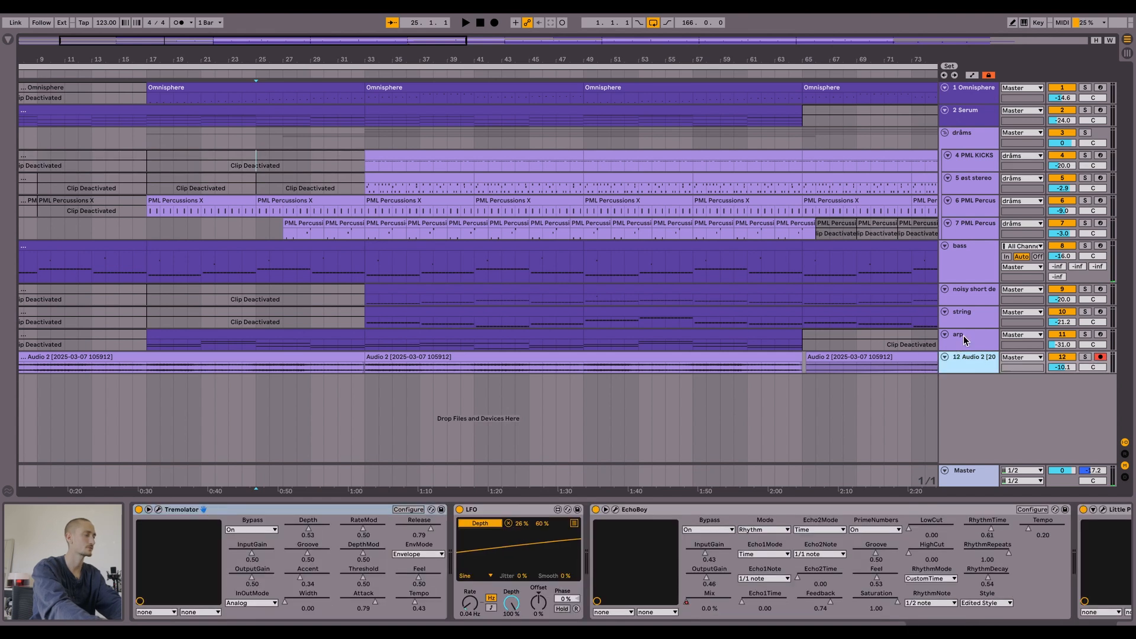
{"action": "left_click", "coordinate": [964, 339], "text": "super"}
{"action": "left_click", "coordinate": [966, 313], "text": "super"}
{"action": "left_click", "coordinate": [968, 293], "text": "super"}
{"action": "left_click", "coordinate": [970, 277], "text": "super"}
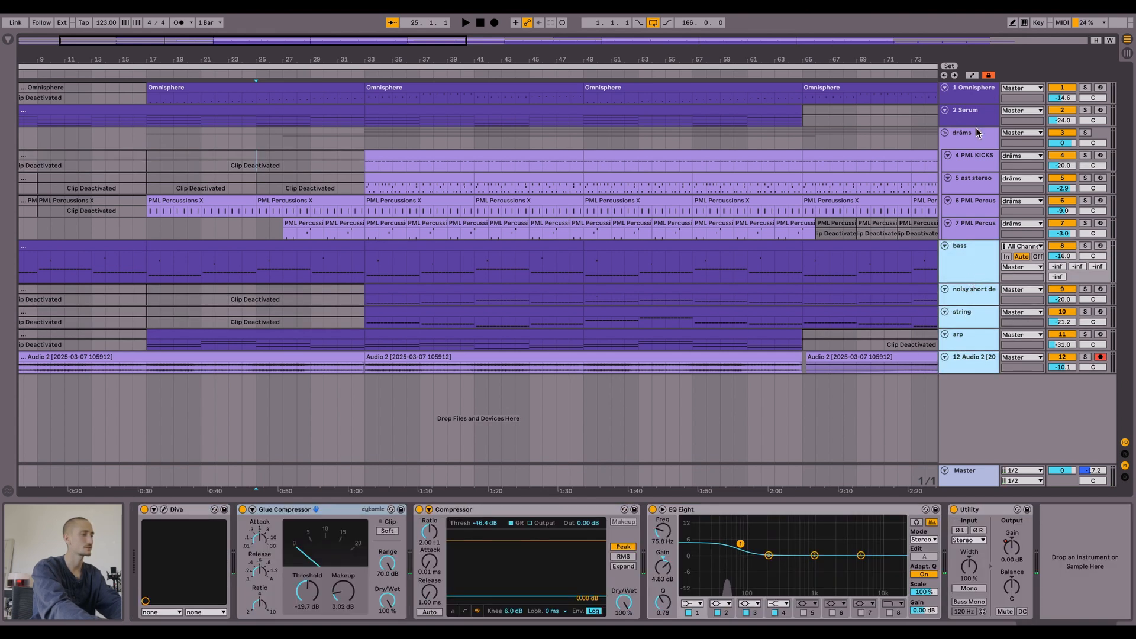
{"action": "left_click", "coordinate": [978, 133], "text": "super"}
{"action": "left_click", "coordinate": [978, 117], "text": "super"}
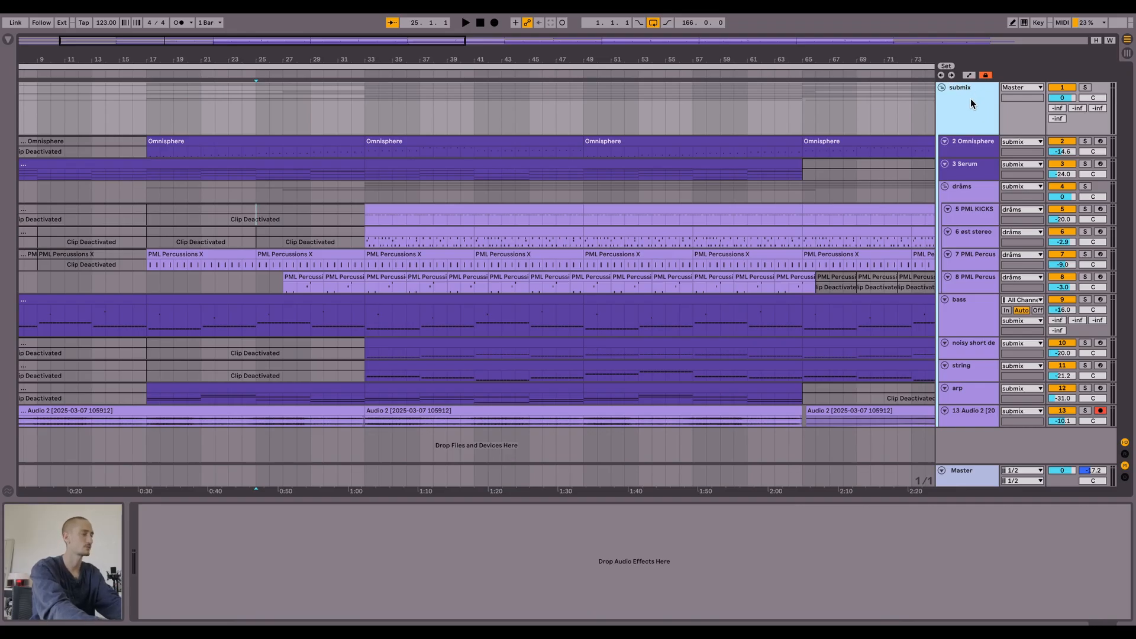
- Search the browser for RC-20 and load RC-20 Retro Color onto the submix group
{"action": "scroll", "coordinate": [800, 100], "scroll_direction": "left", "scroll_amount": 3}
{"action": "scroll", "coordinate": [801, 100], "scroll_direction": "down", "scroll_amount": 3}
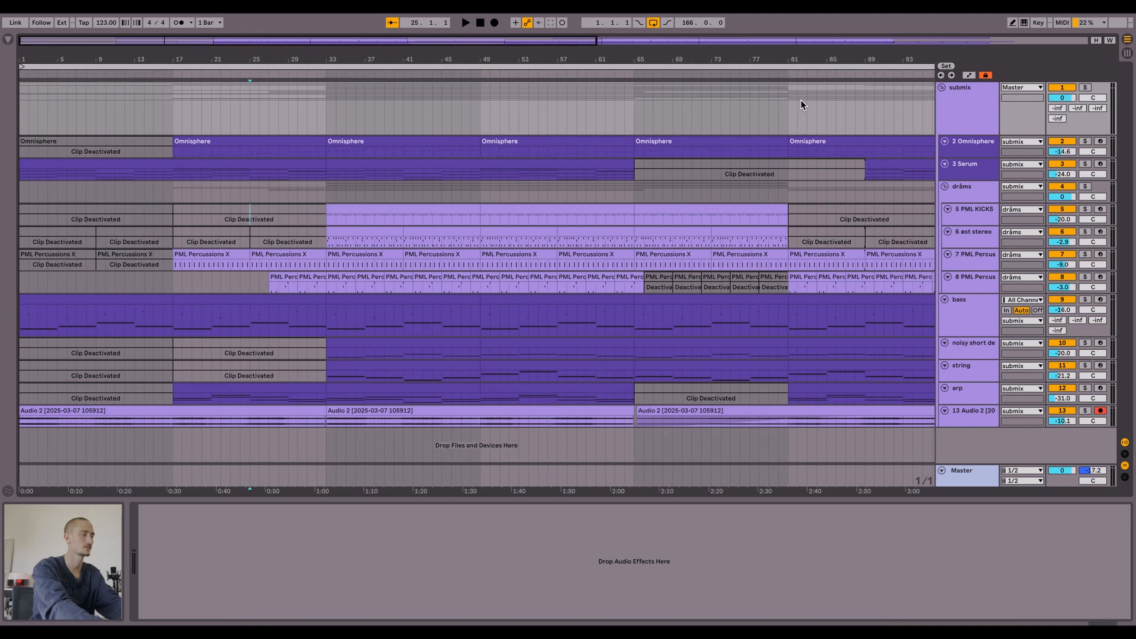
{"action": "left_click", "coordinate": [985, 99]}
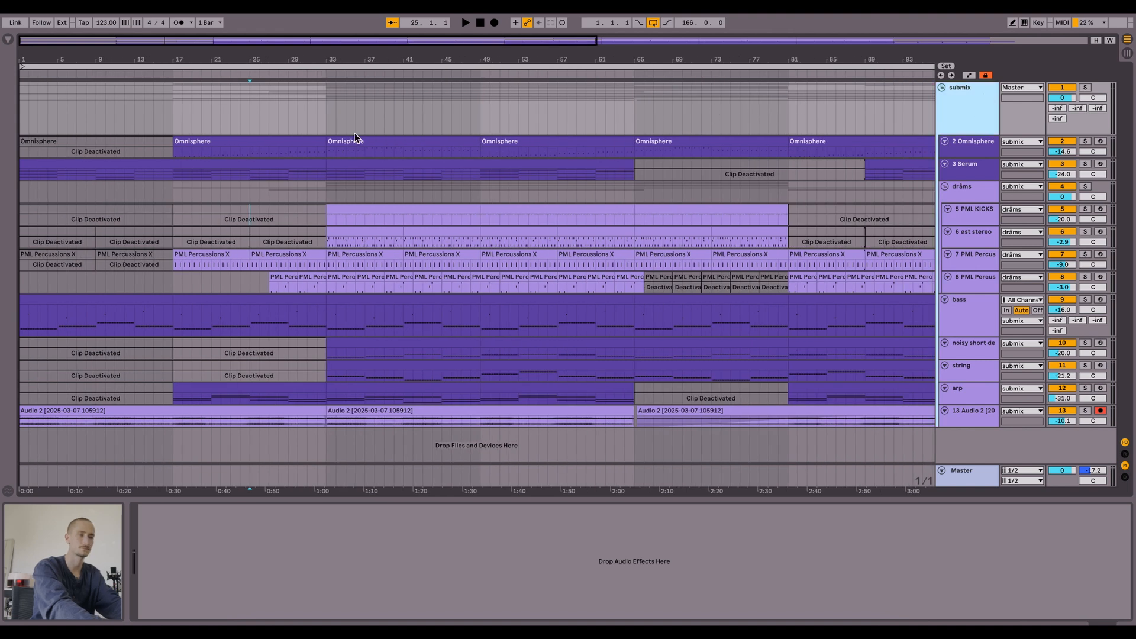
{"action": "left_click", "coordinate": [251, 111]}
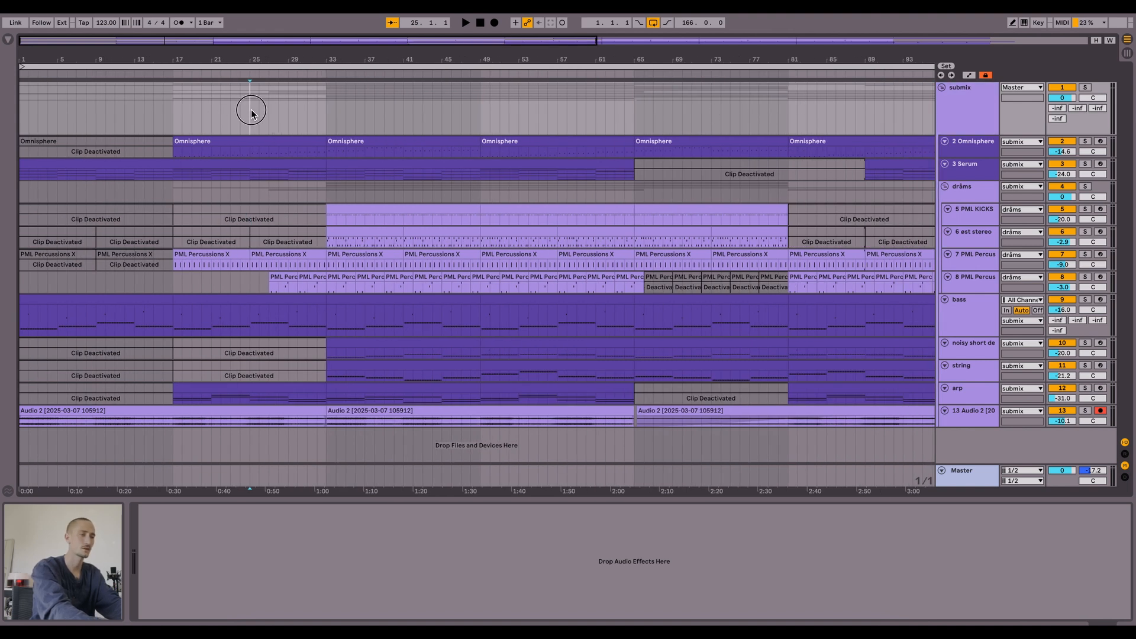
{"action": "left_click", "coordinate": [958, 117]}
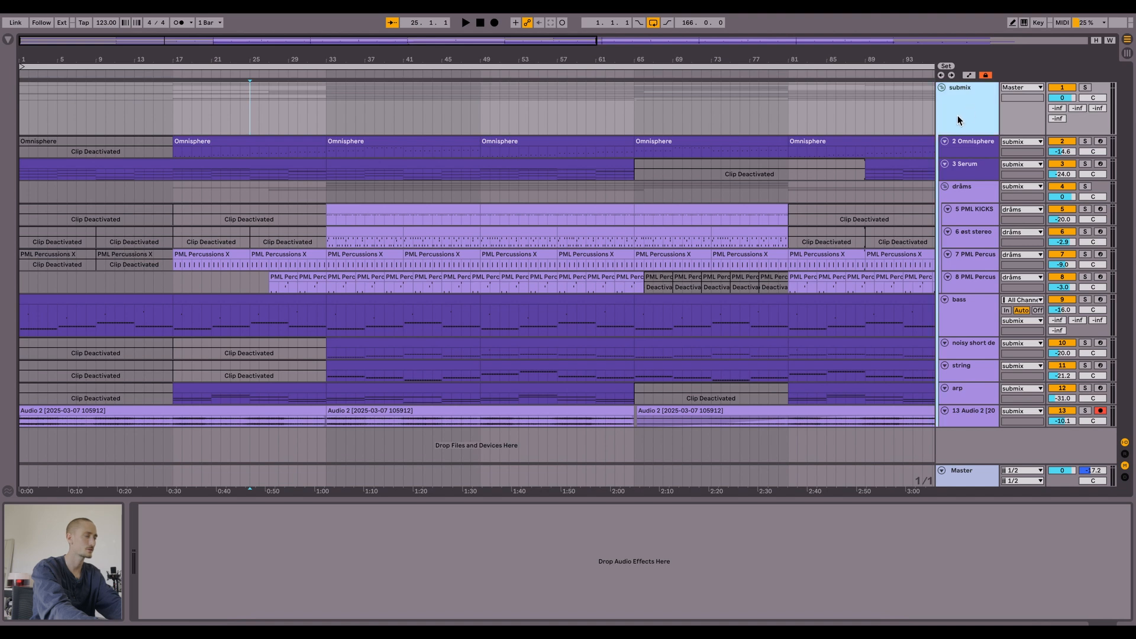
{"action": "left_click", "coordinate": [465, 539]}
{"action": "key", "text": "ctrl+f"}
{"action": "type", "text": "rc"}
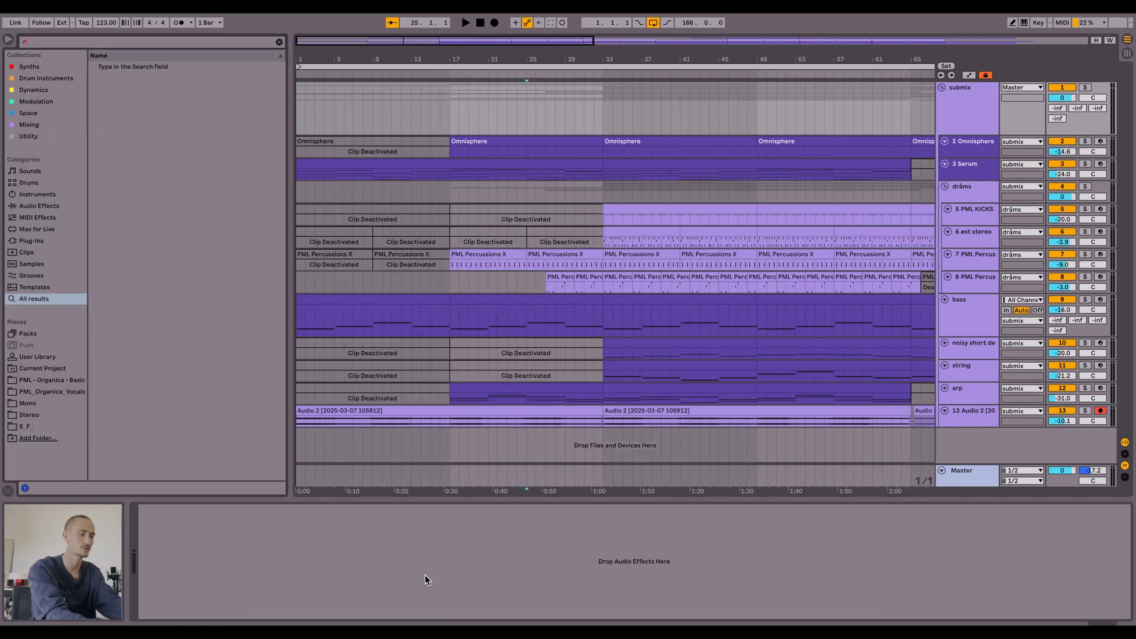
{"action": "type", "text": "-2"}
{"action": "key", "text": "Down"}
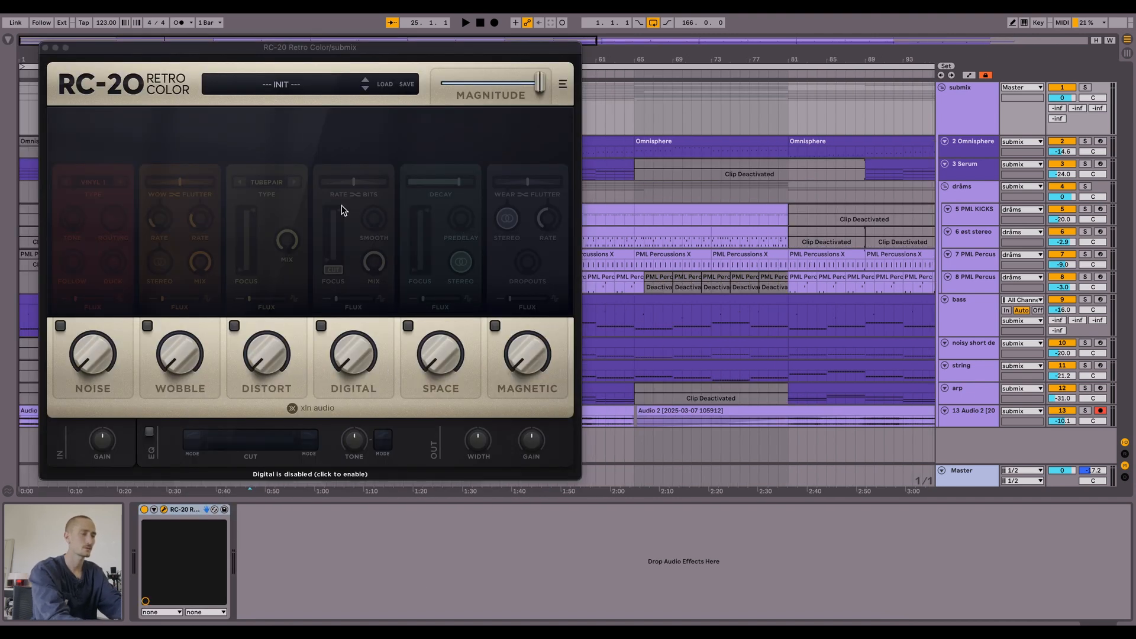
- Reposition the RC-20 window, play from bar 25, and enable the Noise and Wobble modules while sweeping their amounts
{"action": "left_click", "coordinate": [332, 162]}
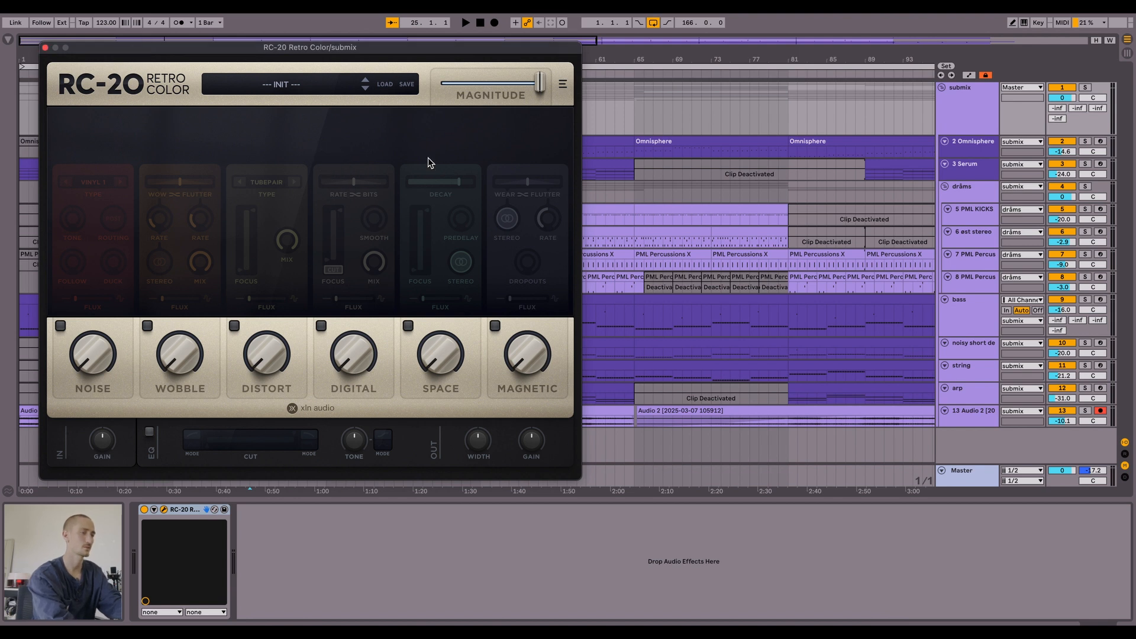
{"action": "left_click_drag", "start_coordinate": [395, 55], "coordinate": [605, 164]}
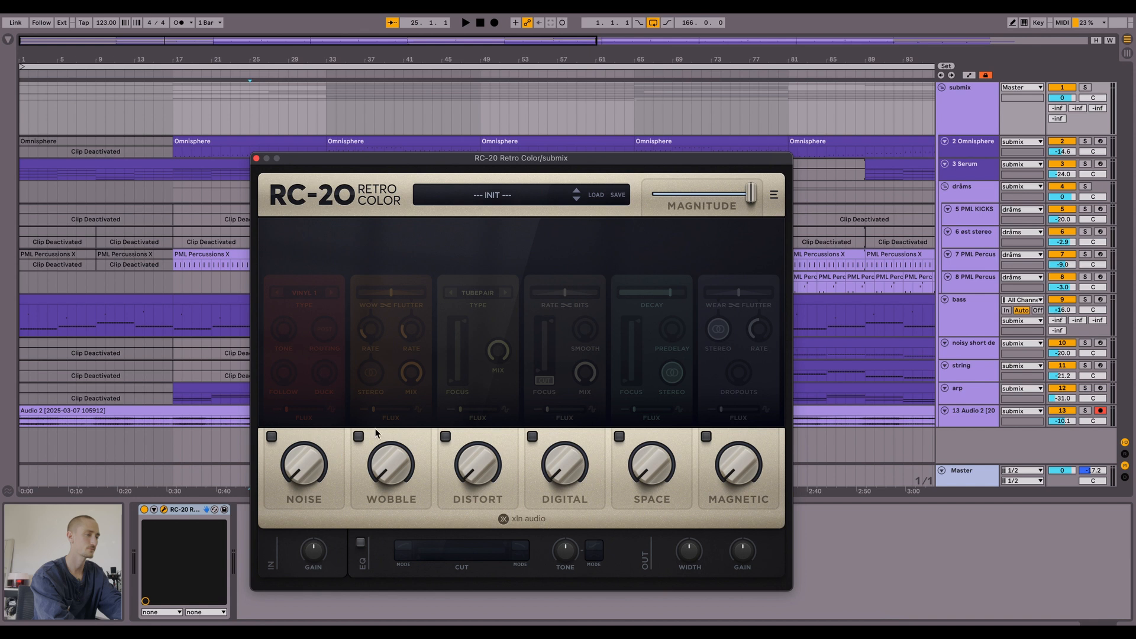
{"action": "mouse_move", "coordinate": [412, 166]}
{"action": "left_mouse_down"}
{"action": "mouse_move", "coordinate": [426, 158]}
{"action": "mouse_move", "coordinate": [395, 177]}
{"action": "left_mouse_up"}
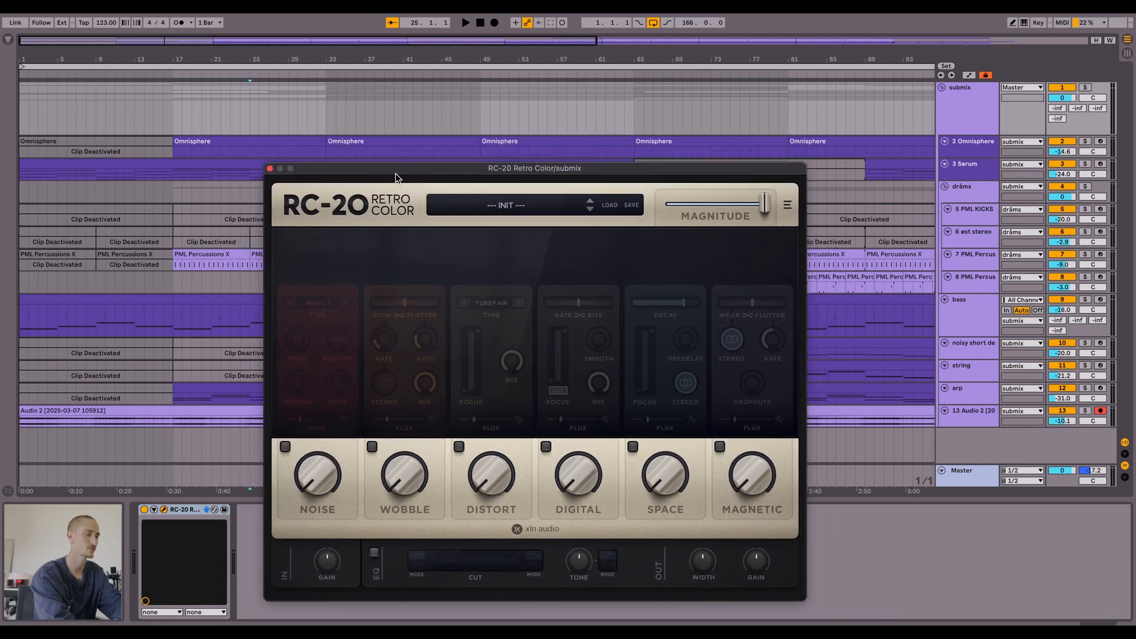
{"action": "key", "text": "space"}
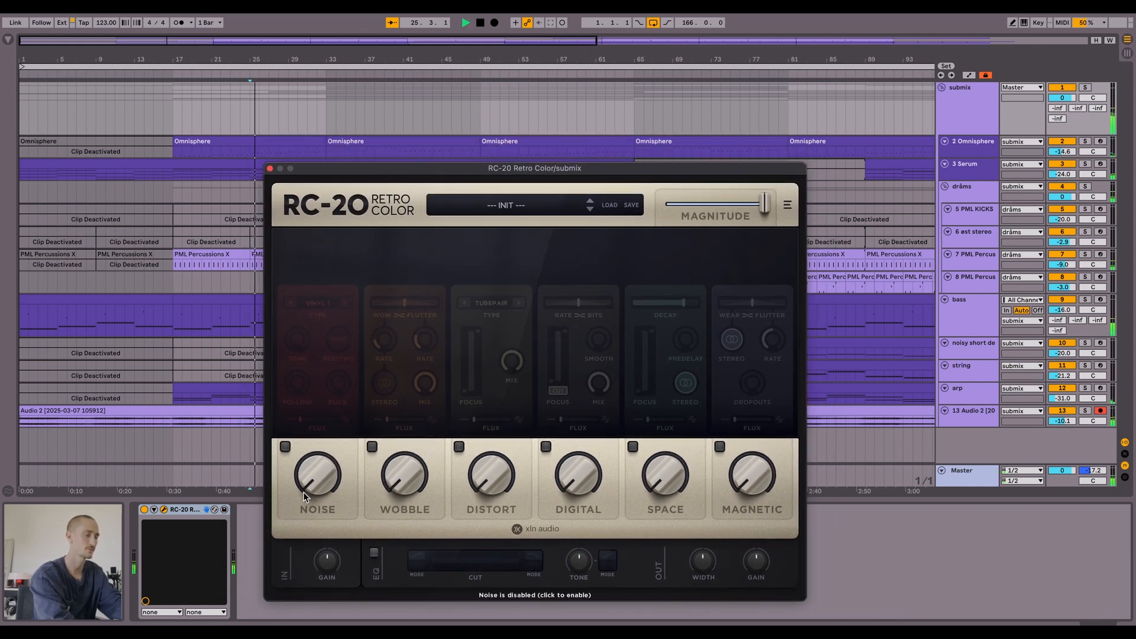
{"action": "left_click", "coordinate": [306, 469]}
{"action": "left_click_drag", "start_coordinate": [306, 469], "coordinate": [364, 583]}
{"action": "left_click_drag", "start_coordinate": [397, 525], "coordinate": [383, 395]}
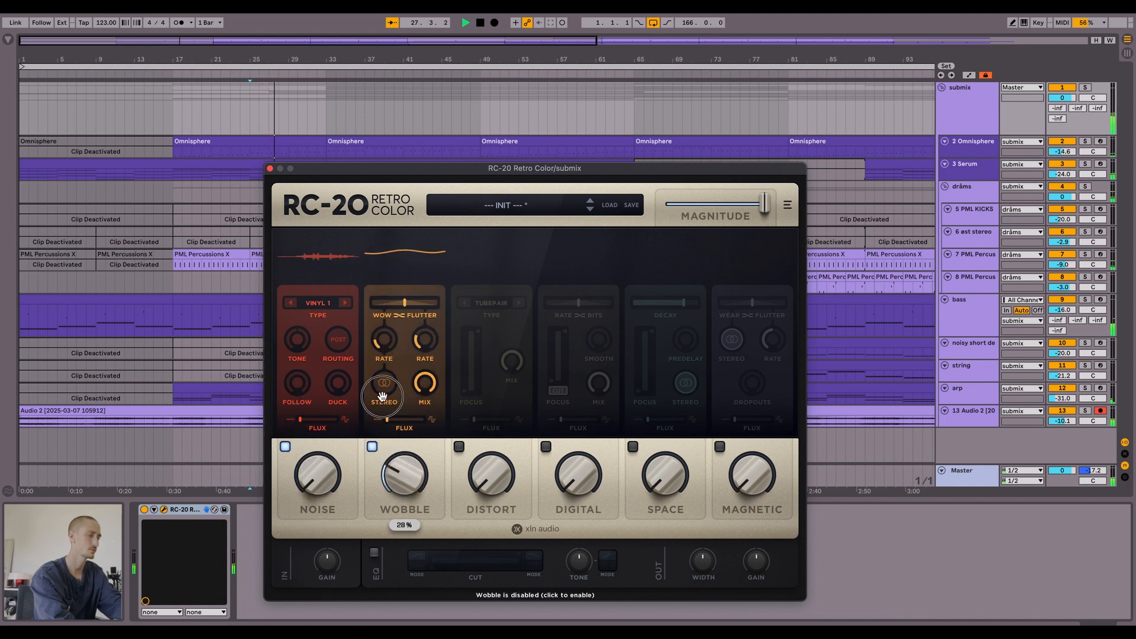
- Enable and audition Distort, Digital and Space, returning them to 0 %, and raise Magnetic to 93 % before stopping playback
{"action": "left_click_drag", "start_coordinate": [491, 474], "coordinate": [484, 166]}
{"action": "left_click_drag", "start_coordinate": [578, 475], "coordinate": [596, 560]}
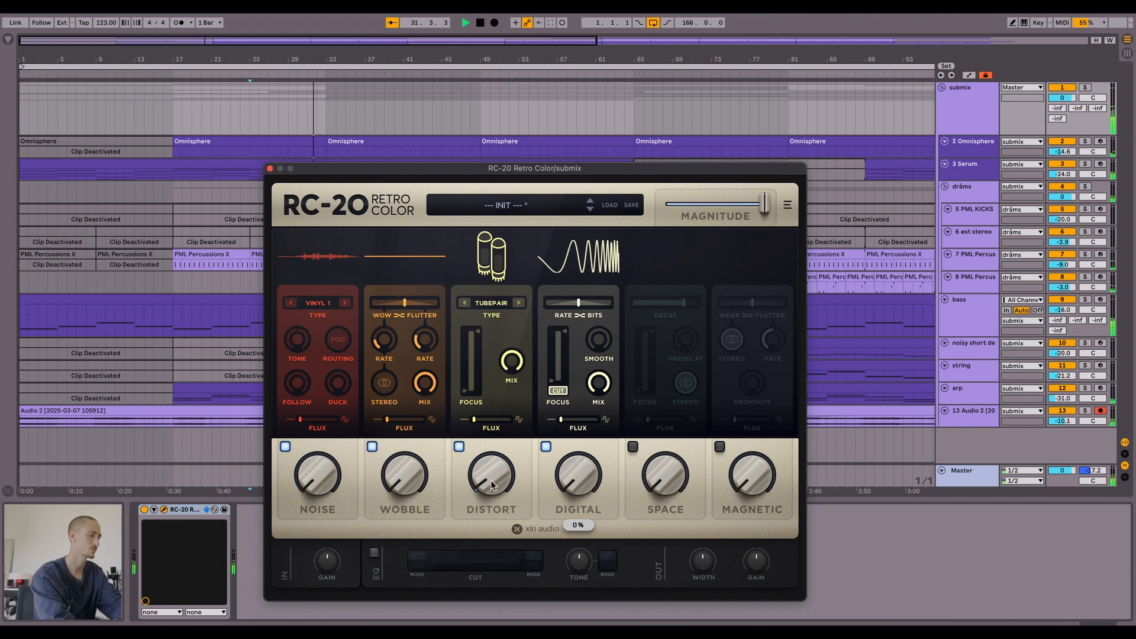
{"action": "left_click_drag", "start_coordinate": [665, 476], "coordinate": [678, 298]}
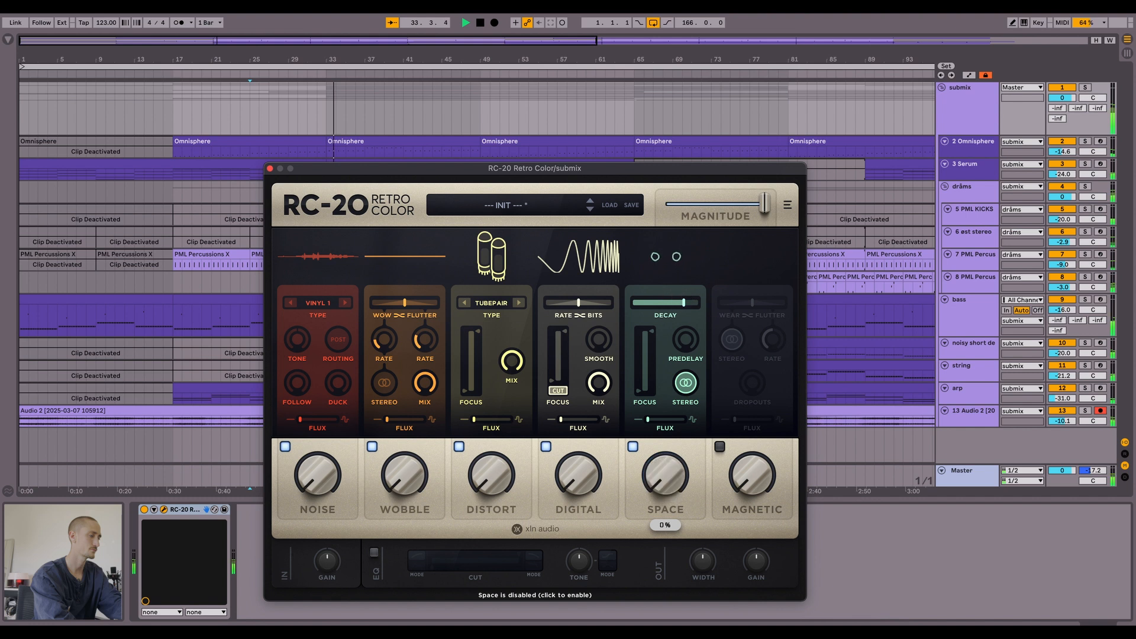
{"action": "left_click_drag", "start_coordinate": [752, 475], "coordinate": [693, 150]}
{"action": "key", "text": "space"}
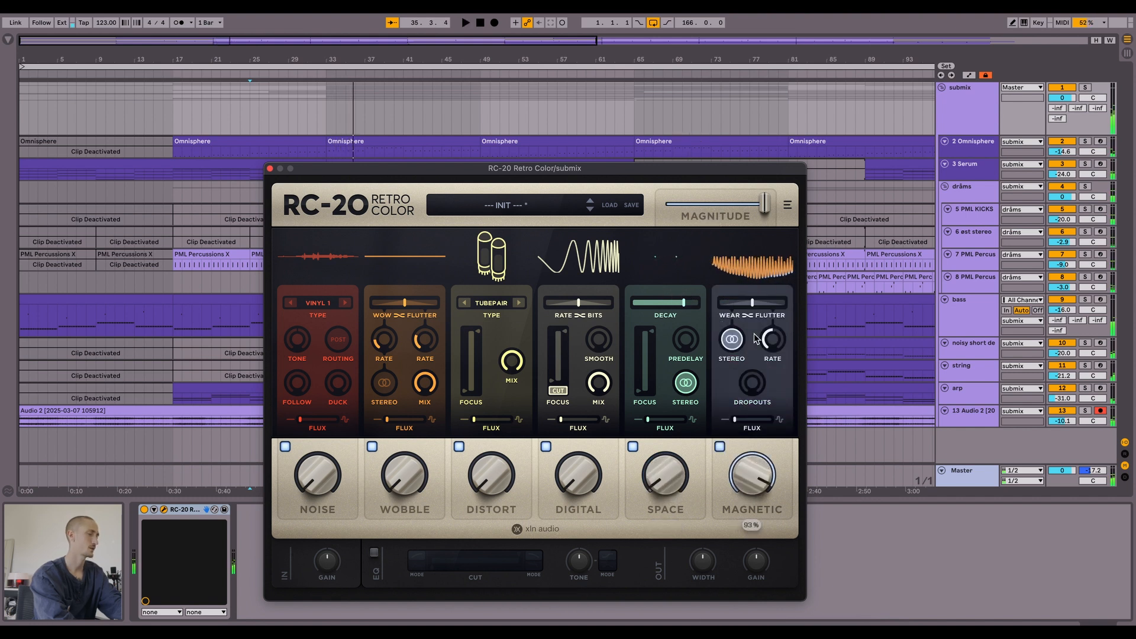
- Turn RC-20's Magnetic amount back down to zero and keep Space at 0 %
{"action": "mouse_move", "coordinate": [759, 458]}
{"action": "left_mouse_down"}
{"action": "mouse_move", "coordinate": [758, 507]}
{"action": "mouse_move", "coordinate": [748, 477]}
{"action": "mouse_move", "coordinate": [763, 532]}
{"action": "left_mouse_up"}
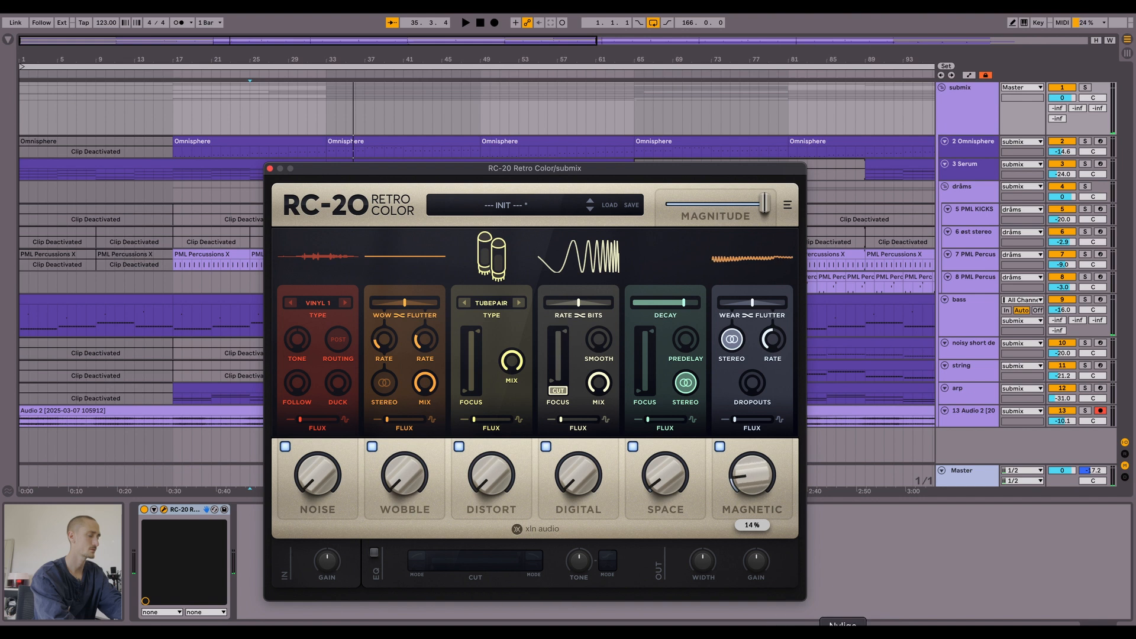
{"action": "left_click_drag", "start_coordinate": [752, 476], "coordinate": [785, 574]}
{"action": "left_click_drag", "start_coordinate": [660, 476], "coordinate": [656, 527]}
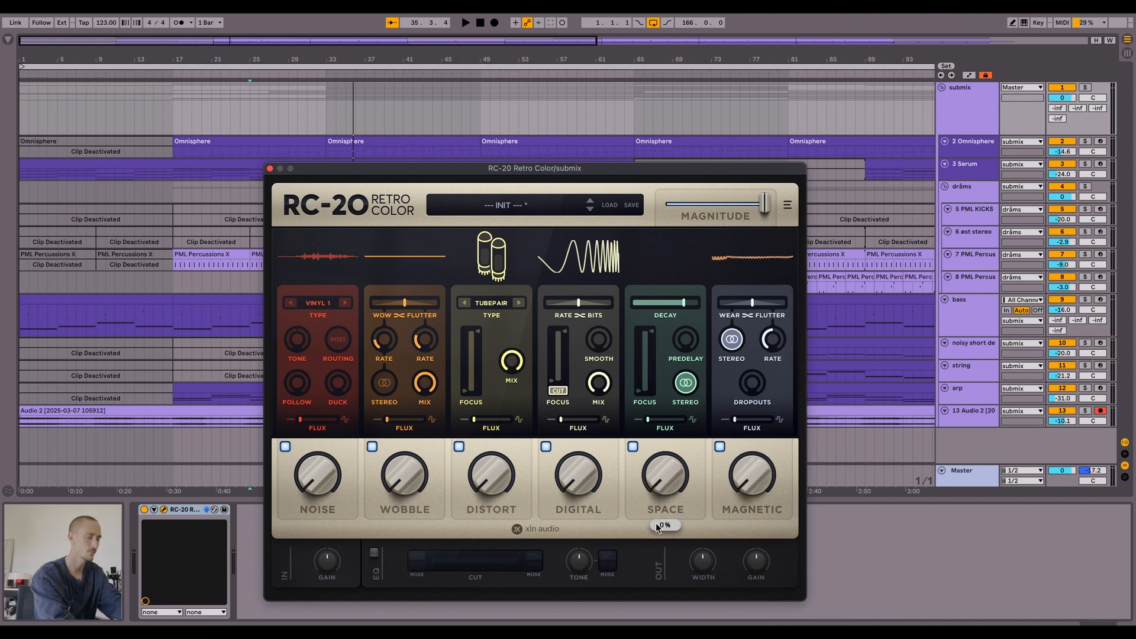
- During playback from bar 25, set the Noise module's Follow to 100 %, type to STUDIO 1 and amount to 50 %
{"action": "mouse_move", "coordinate": [395, 168]}
{"action": "left_mouse_down"}
{"action": "mouse_move", "coordinate": [436, 220]}
{"action": "mouse_move", "coordinate": [406, 180]}
{"action": "left_mouse_up"}
{"action": "key", "text": "space"}
{"action": "left_click_drag", "start_coordinate": [350, 484], "coordinate": [341, 145]}
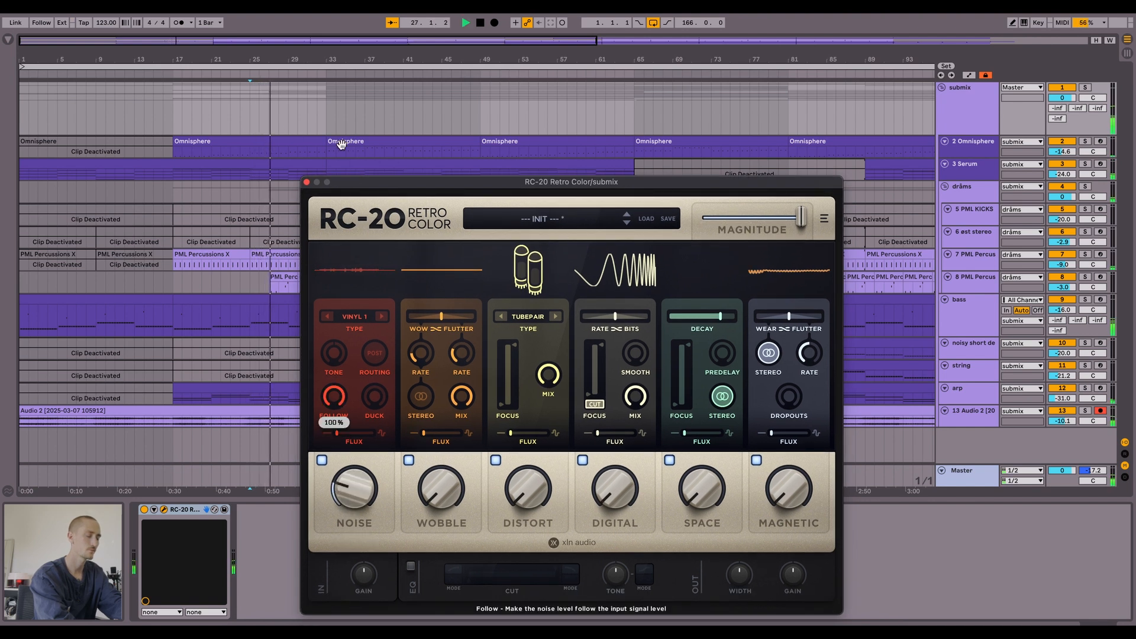
{"action": "left_click", "coordinate": [329, 316]}
{"action": "left_click_drag", "start_coordinate": [347, 469], "coordinate": [335, 405]}
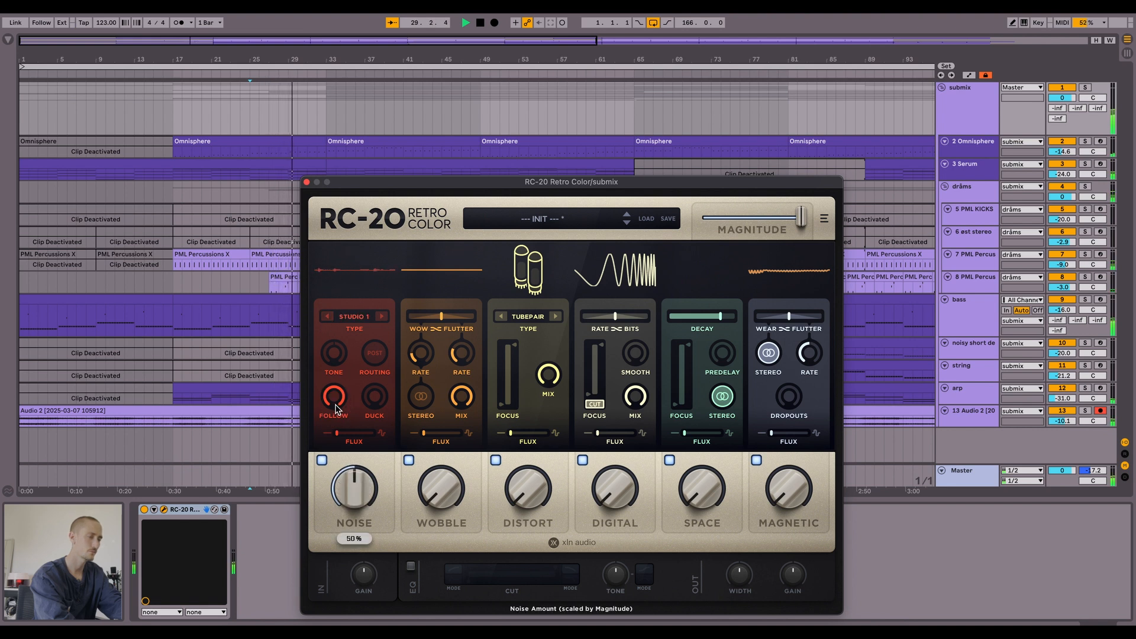
- Adjust the Noise module's Tone and Follow, set its amount to 48 %, and stop playback
{"action": "left_click_drag", "start_coordinate": [334, 353], "coordinate": [342, 389]}
{"action": "left_click", "coordinate": [337, 441]}
{"action": "left_click", "coordinate": [342, 492]}
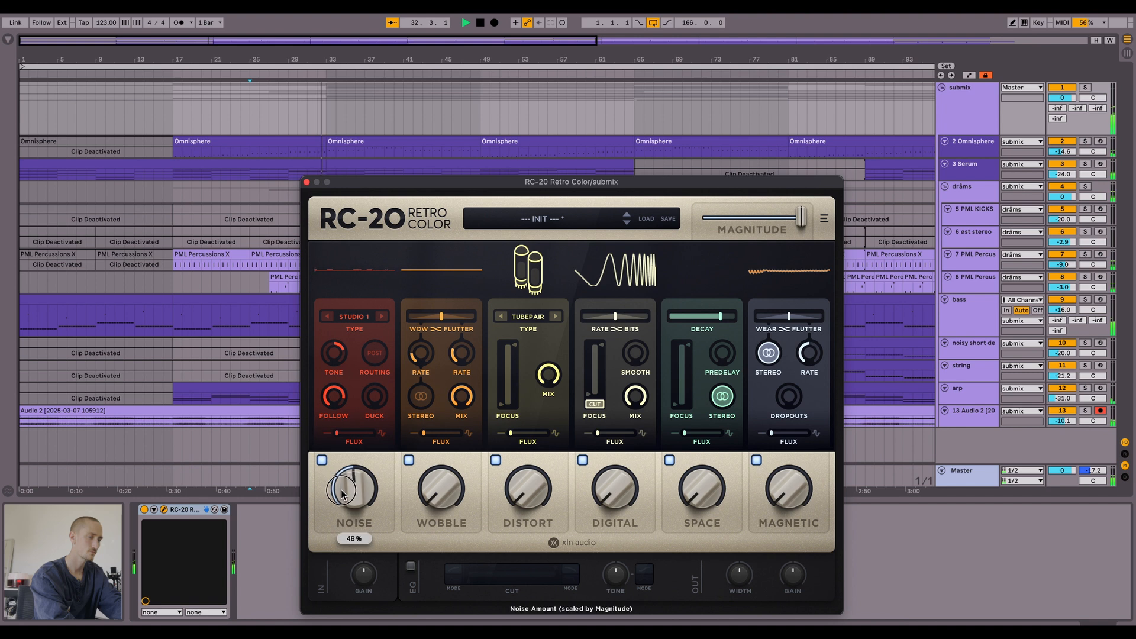
{"action": "left_click", "coordinate": [336, 412]}
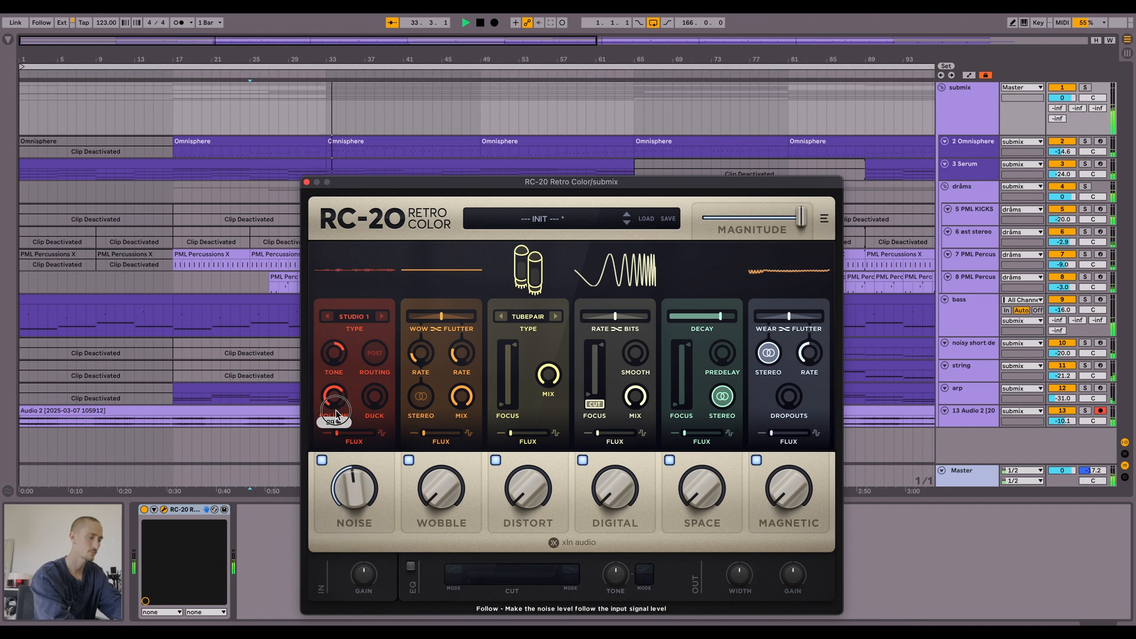
{"action": "key", "text": "space"}
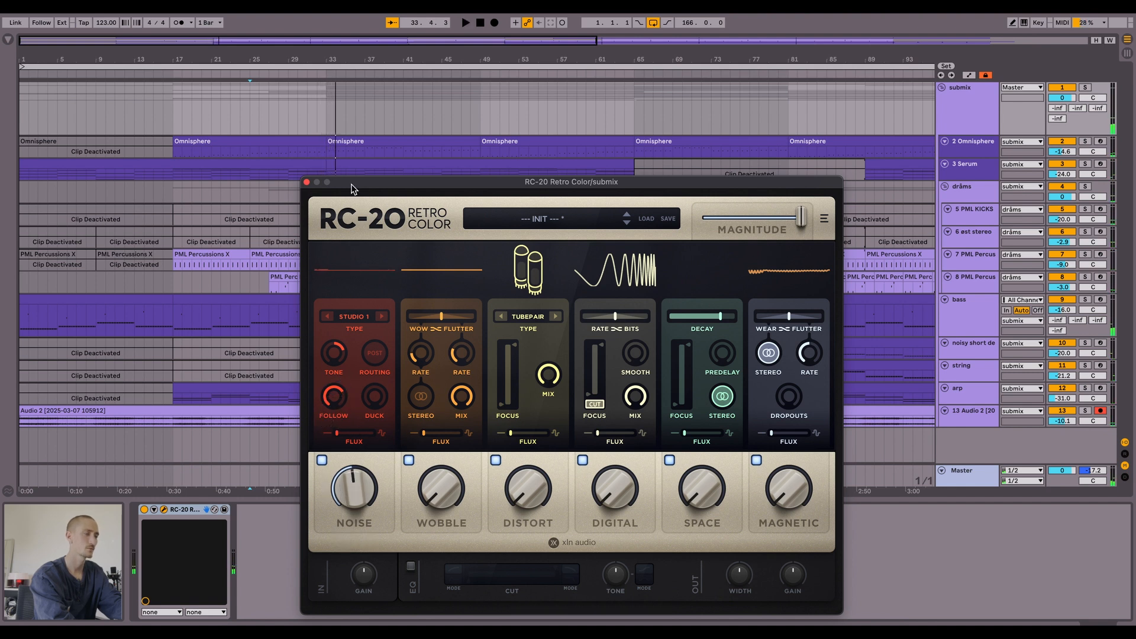
- Audition from bar 31, set Wobble to Wow 100 % and Flutter 0 %, lower its wow rate, and raise the Wobble amount
{"action": "left_click", "coordinate": [308, 112]}
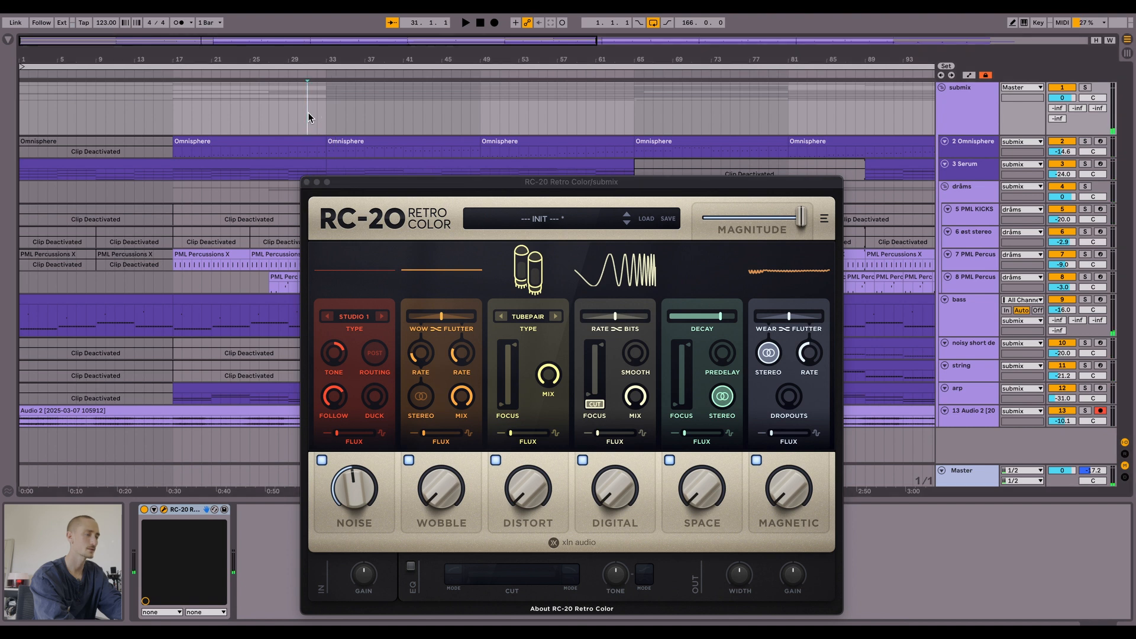
{"action": "key", "text": "space"}
{"action": "left_click_drag", "start_coordinate": [367, 479], "coordinate": [357, 506]}
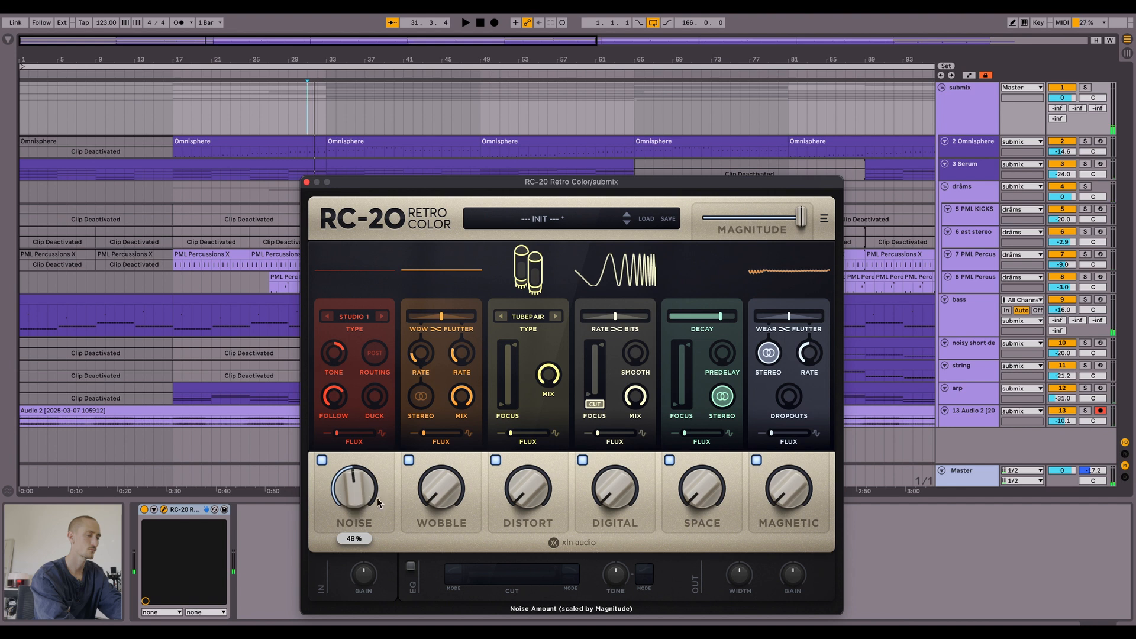
{"action": "left_click_drag", "start_coordinate": [441, 497], "coordinate": [442, 476]}
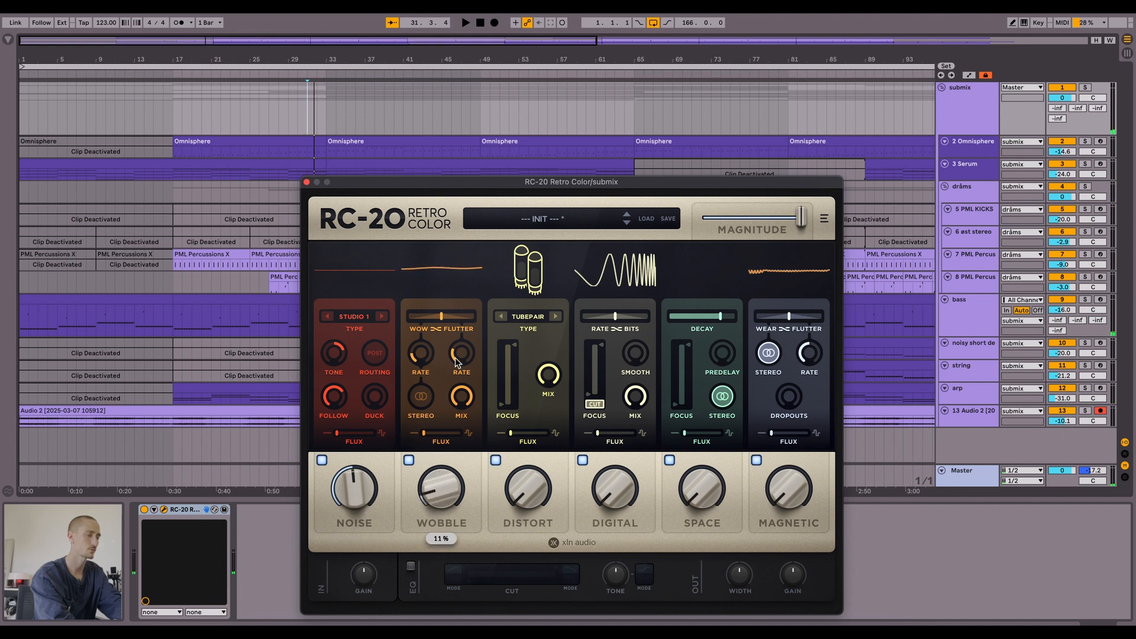
{"action": "left_click_drag", "start_coordinate": [441, 316], "coordinate": [369, 310]}
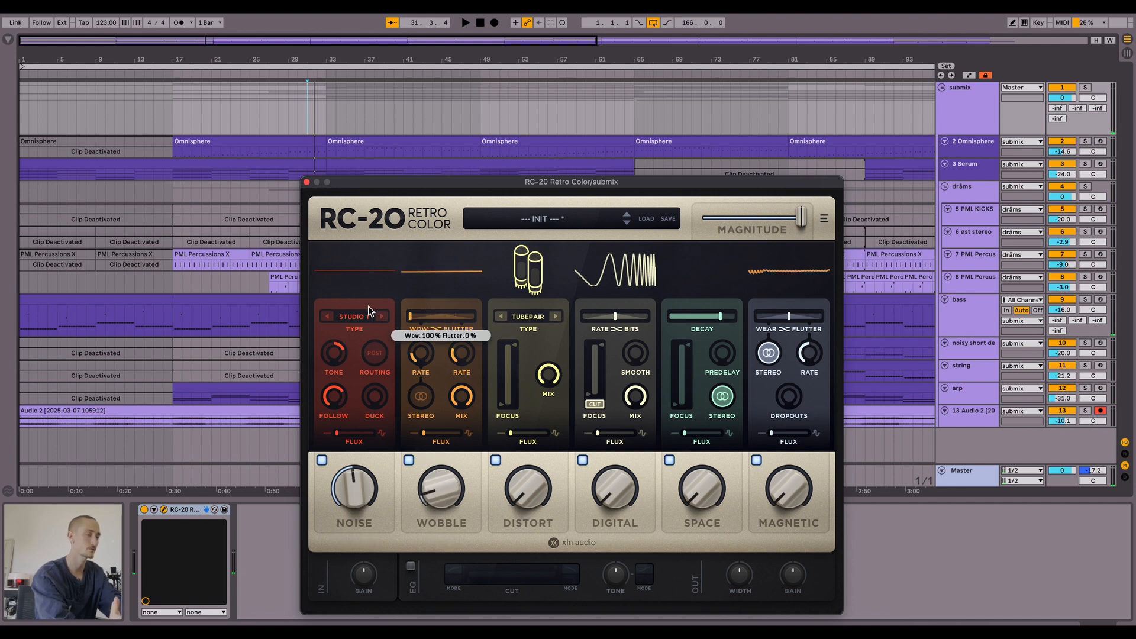
{"action": "left_click_drag", "start_coordinate": [420, 355], "coordinate": [415, 382]}
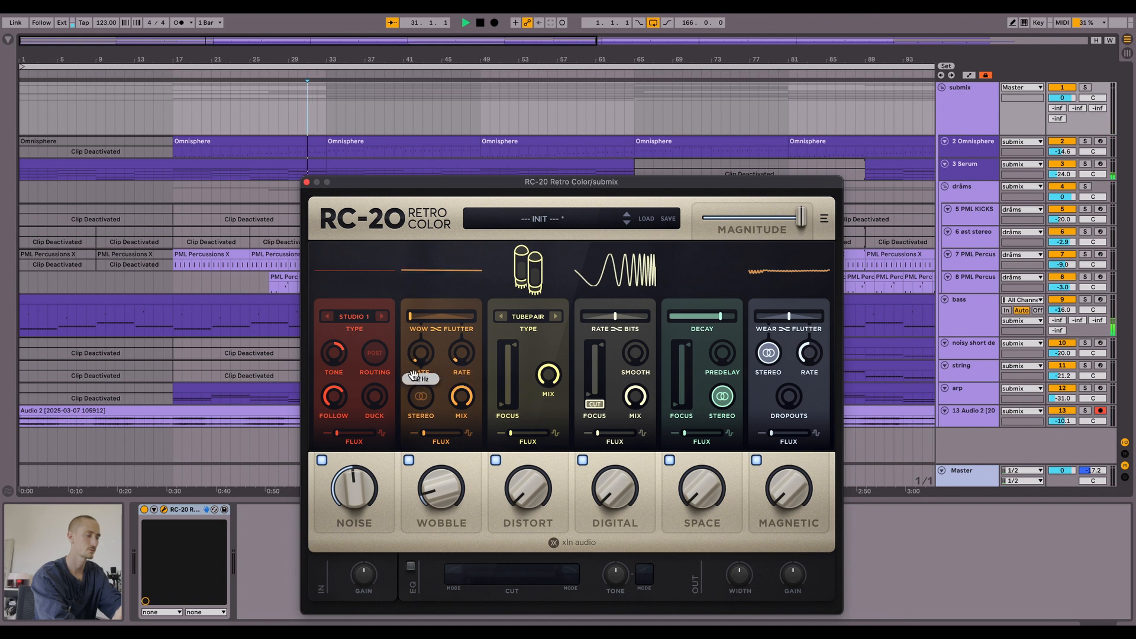
{"action": "left_click_drag", "start_coordinate": [437, 473], "coordinate": [428, 452]}
- Set RC-20's Distort amount to 16 % and leave Digital at zero
{"action": "key", "text": "space"}
{"action": "left_click_drag", "start_coordinate": [535, 496], "coordinate": [534, 444]}
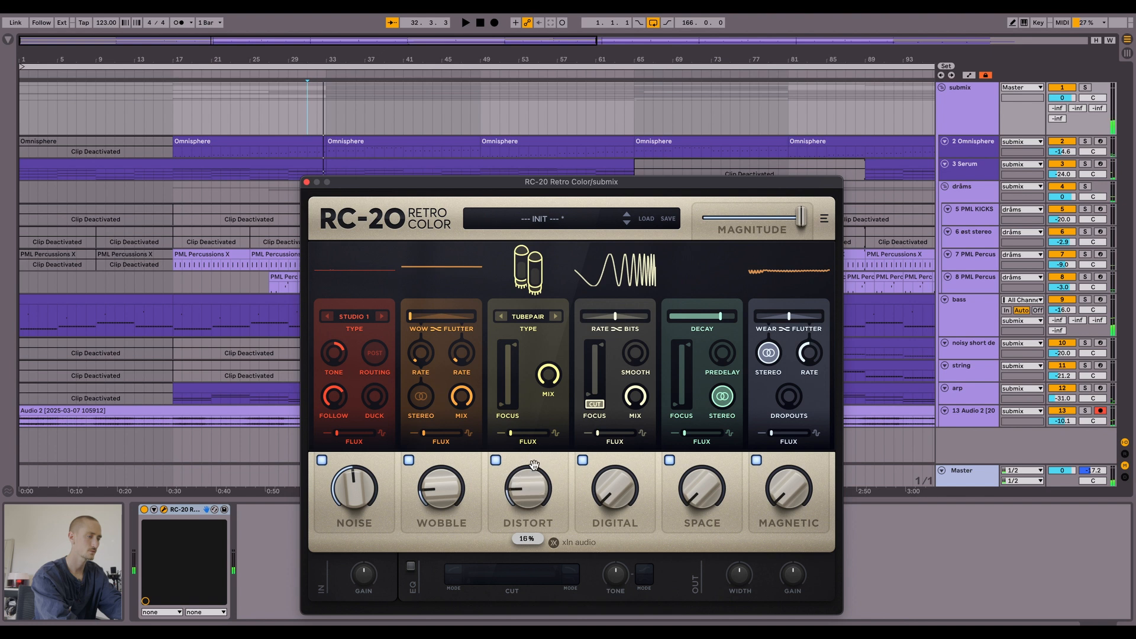
{"action": "left_click_drag", "start_coordinate": [610, 505], "coordinate": [604, 493]}
{"action": "key", "text": "space"}
- Turn off the Space module's Stereo option and set both its Decay and amount to 17 %
{"action": "left_click", "coordinate": [721, 392]}
{"action": "left_click_drag", "start_coordinate": [693, 485], "coordinate": [692, 447]}
{"action": "left_click_drag", "start_coordinate": [716, 323], "coordinate": [677, 312]}
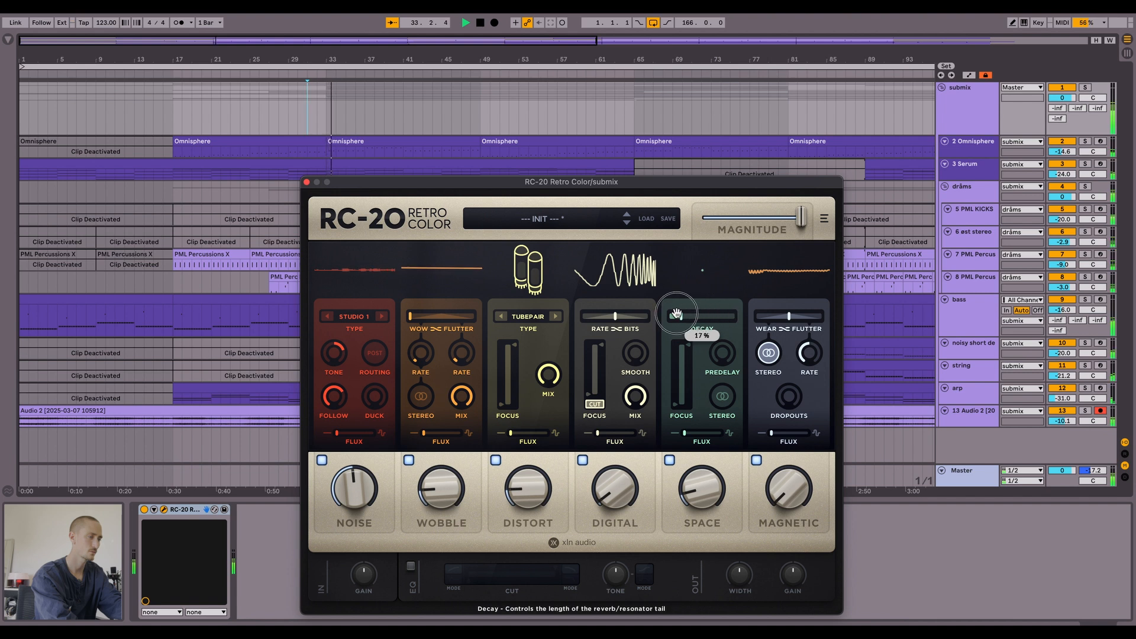
{"action": "left_click_drag", "start_coordinate": [702, 483], "coordinate": [700, 467]}
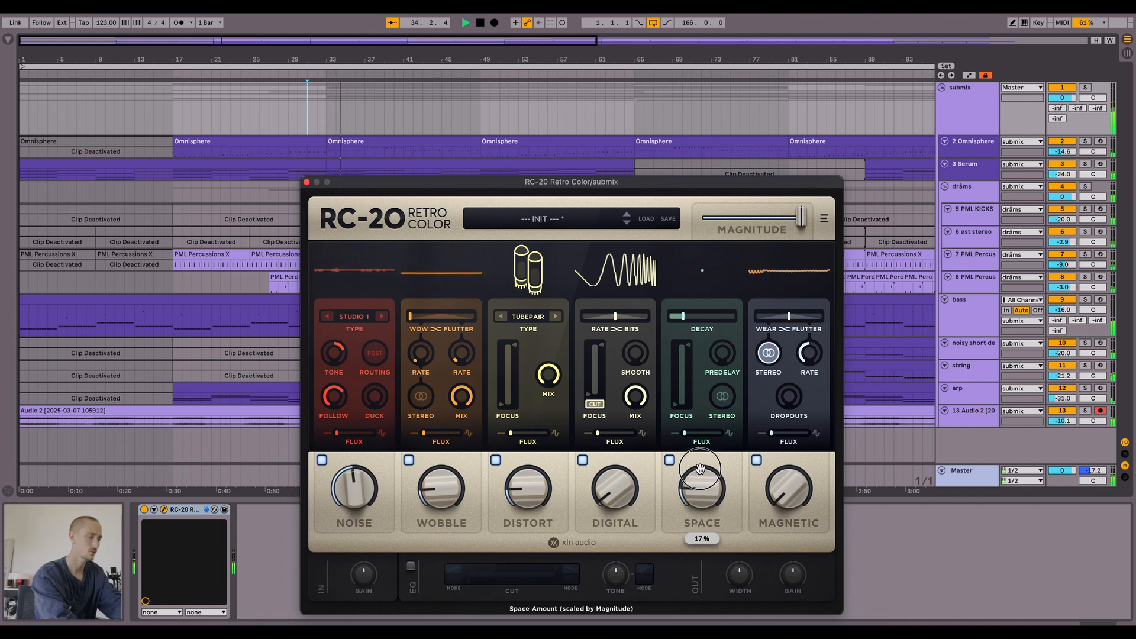
- Set RC-20's Magnetic amount to 12 % and narrow the output Width to 5 % during playback
{"action": "left_click_drag", "start_coordinate": [784, 482], "coordinate": [766, 430]}
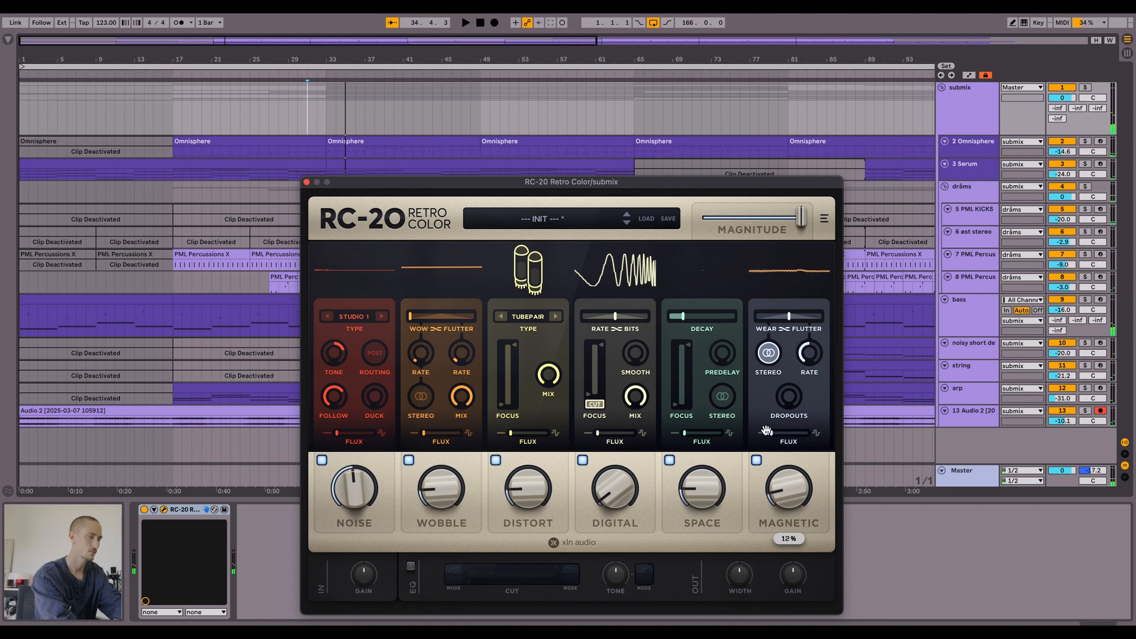
{"action": "left_click_drag", "start_coordinate": [787, 484], "coordinate": [787, 482]}
{"action": "key", "text": "space"}
{"action": "left_click_drag", "start_coordinate": [738, 566], "coordinate": [743, 615]}
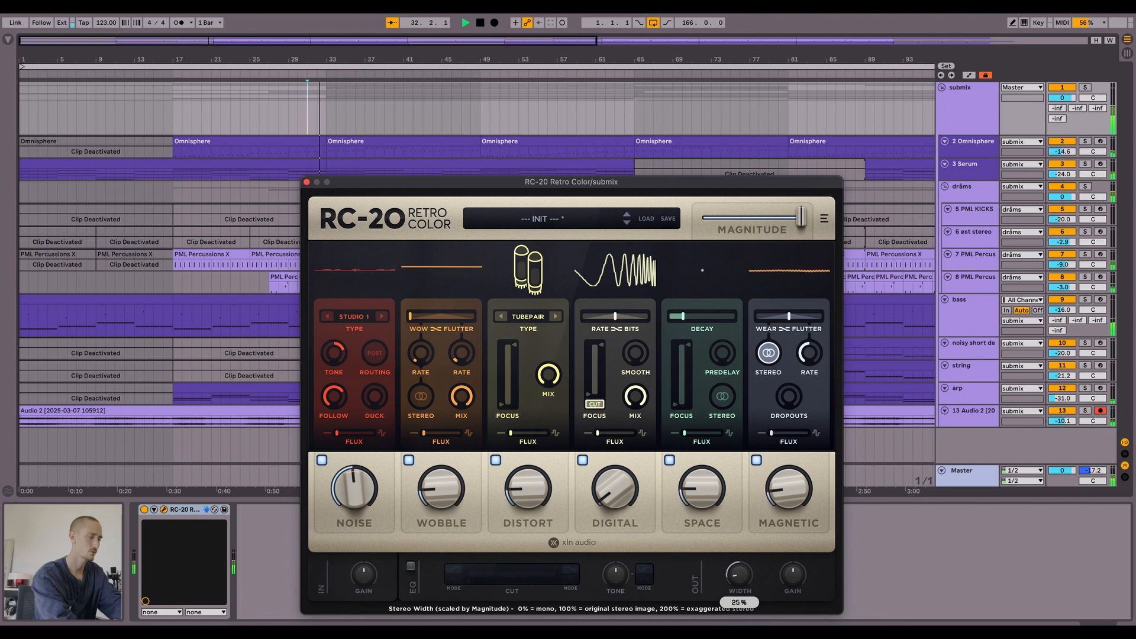
{"action": "left_click_drag", "start_coordinate": [742, 576], "coordinate": [745, 587]}
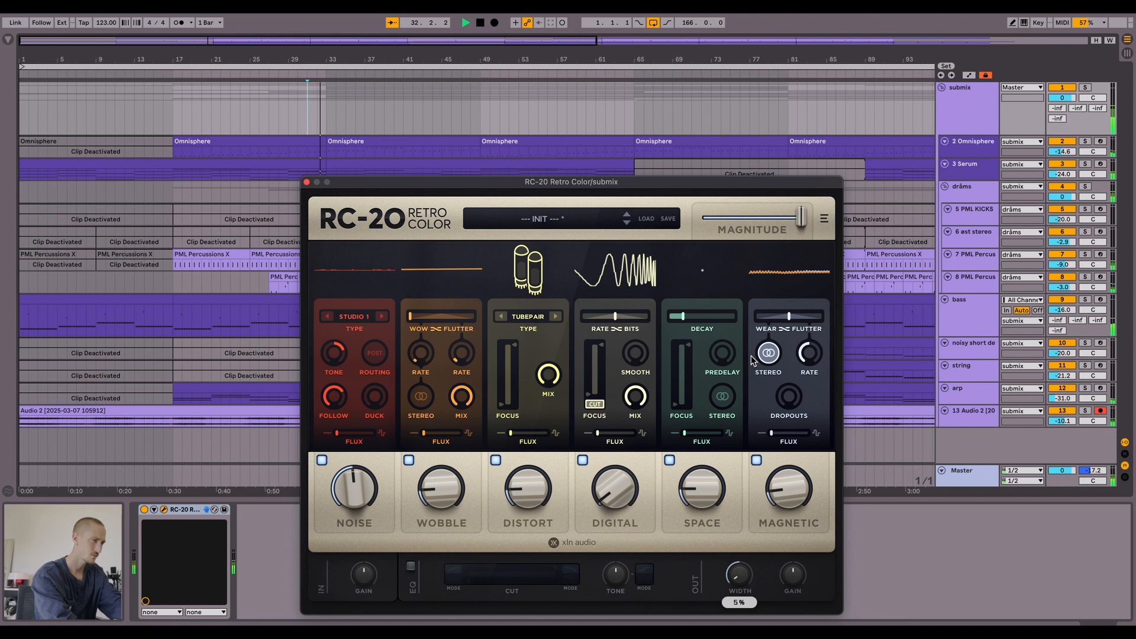
- Sweep RC-20's Magnitude down and back up to compare the effect, ending with it at zero
{"action": "left_click_drag", "start_coordinate": [803, 216], "coordinate": [628, 188]}
{"action": "left_click_drag", "start_coordinate": [704, 221], "coordinate": [888, 295]}
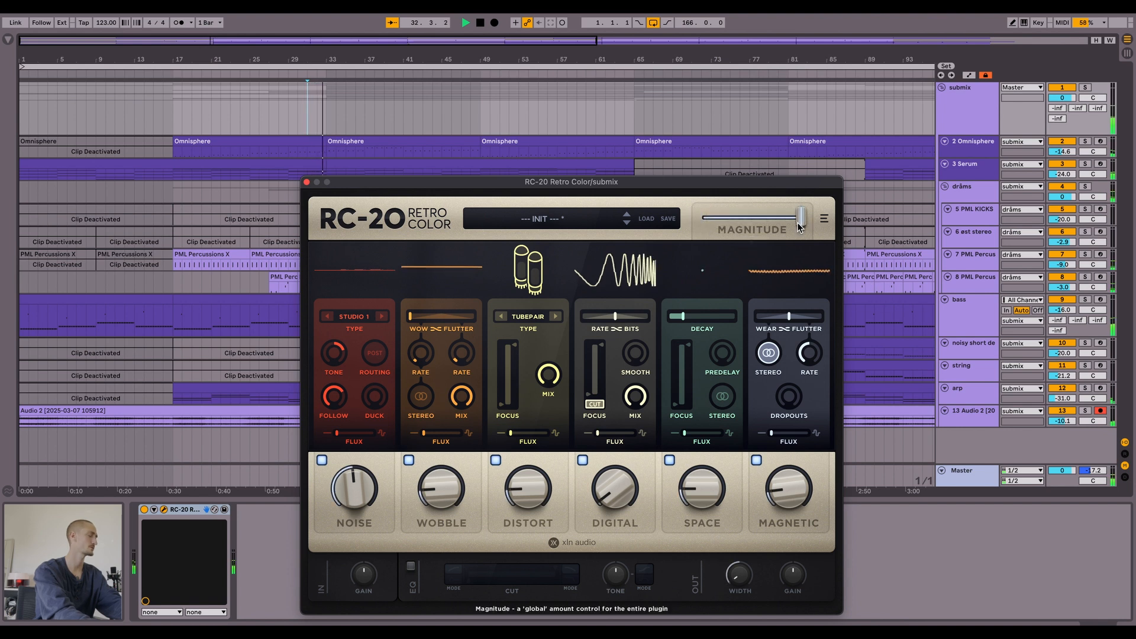
{"action": "left_click_drag", "start_coordinate": [798, 228], "coordinate": [676, 211]}
- Draw submix automation for RC-20's Magnitude rising from zero at bar 21 to 1.00 at bar 32, dropping to zero at bar 33
{"action": "key", "text": "a"}
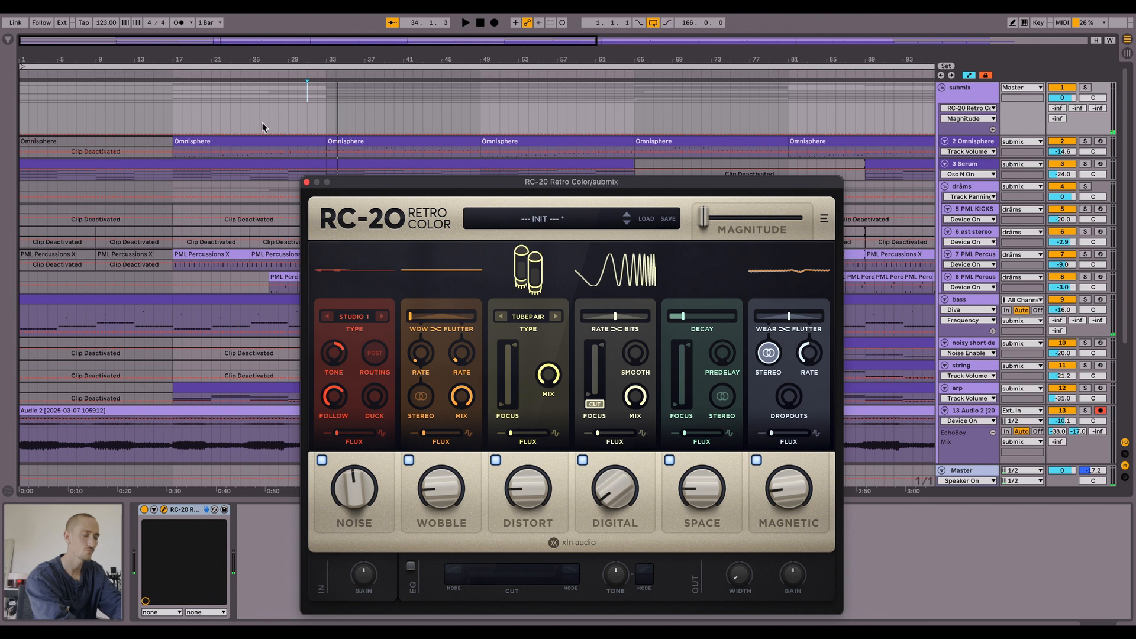
{"action": "left_click", "coordinate": [213, 129]}
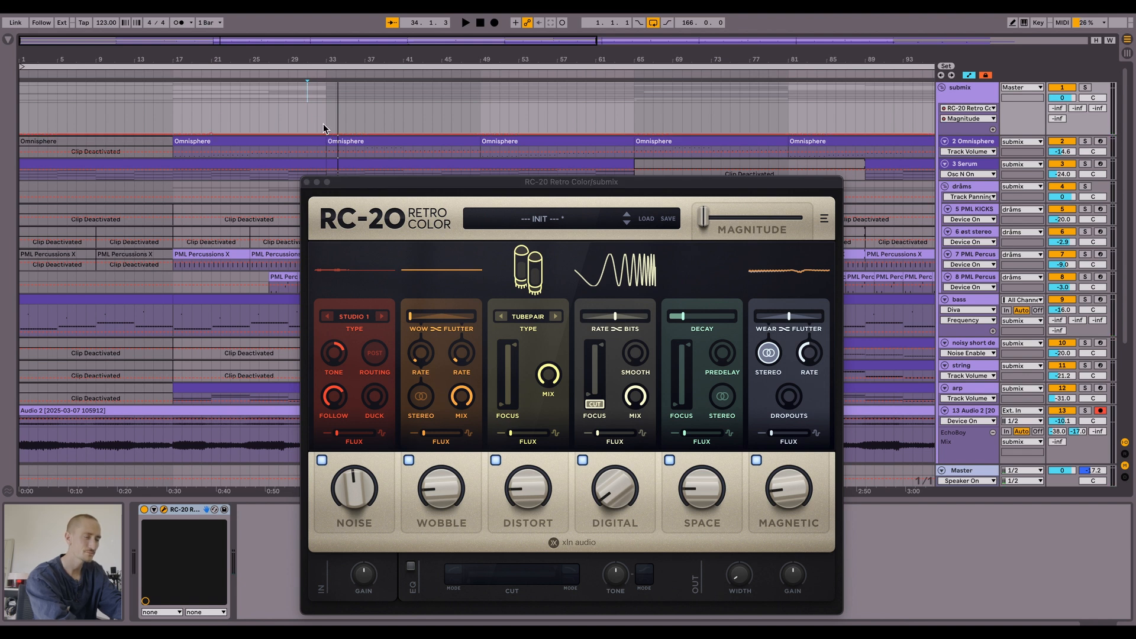
{"action": "scroll", "coordinate": [325, 121], "scroll_direction": "up", "scroll_amount": 5}
{"action": "scroll", "coordinate": [325, 122], "scroll_direction": "down", "scroll_amount": 2}
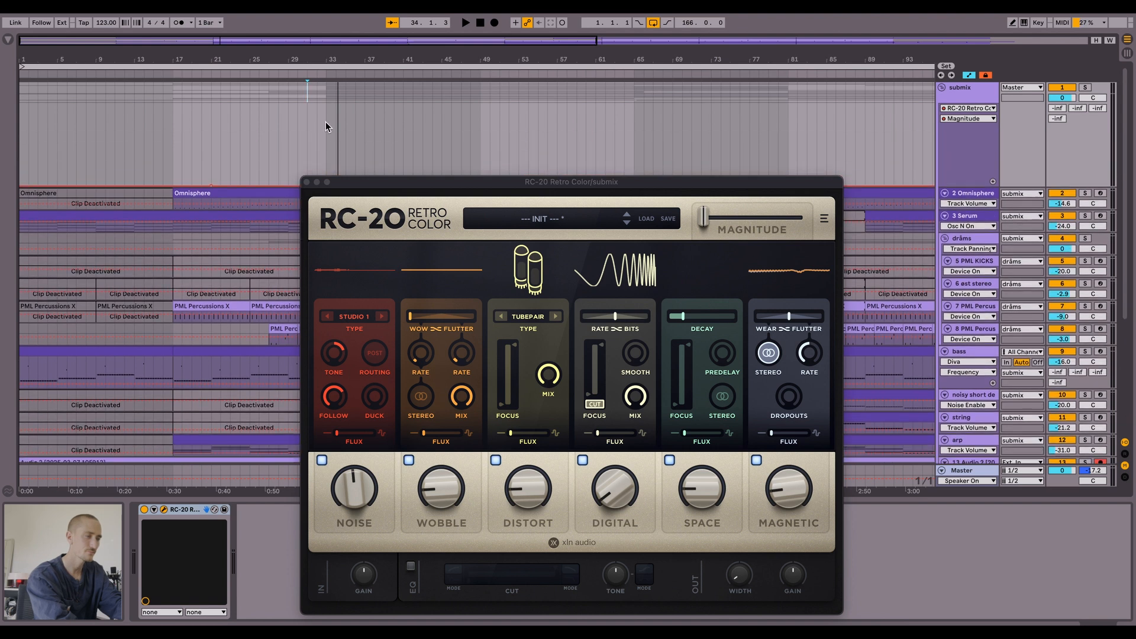
{"action": "scroll", "coordinate": [325, 122], "scroll_direction": "up", "scroll_amount": 5}
{"action": "left_click", "coordinate": [307, 181]}
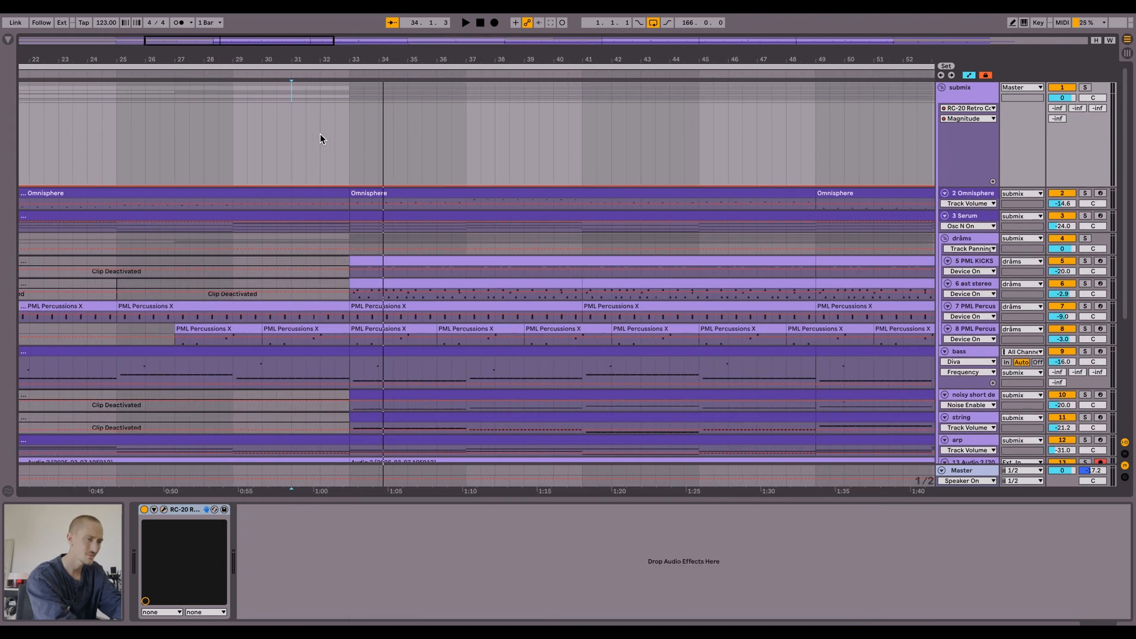
{"action": "scroll", "coordinate": [355, 148], "scroll_direction": "left", "scroll_amount": 3}
{"action": "left_click_drag", "start_coordinate": [416, 183], "coordinate": [446, 186]}
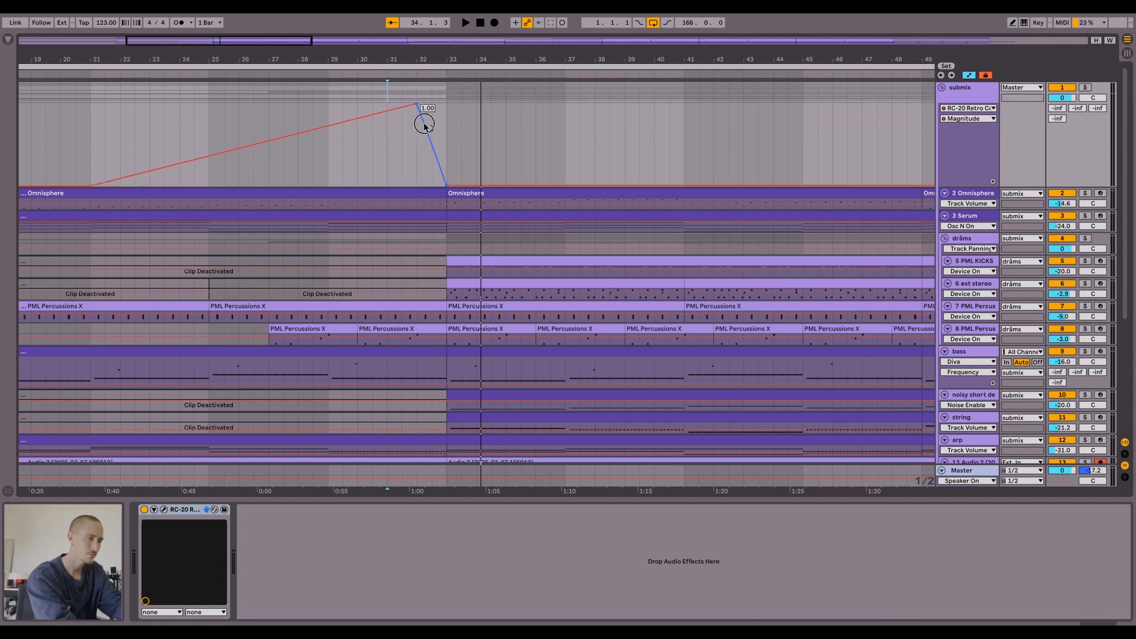
{"action": "left_click_drag", "start_coordinate": [396, 109], "coordinate": [396, 123]}
- Play the arrangement from bar 25 to hear the Magnitude automation, and hide the automation lanes
{"action": "scroll", "coordinate": [397, 108], "scroll_direction": "left", "scroll_amount": 3}
{"action": "left_click", "coordinate": [298, 118]}
{"action": "key", "text": "space"}
{"action": "key", "text": "a"}
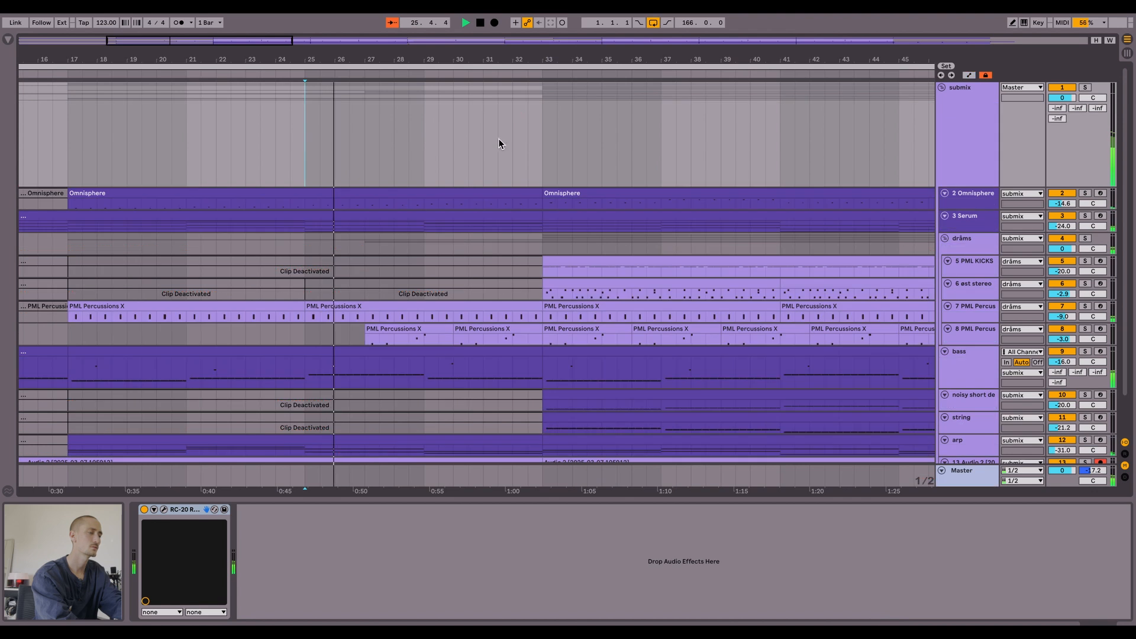
- Search the browser for "filterf" and add FilterFreak1 after RC-20 on the submix group
{"action": "left_click", "coordinate": [986, 105]}
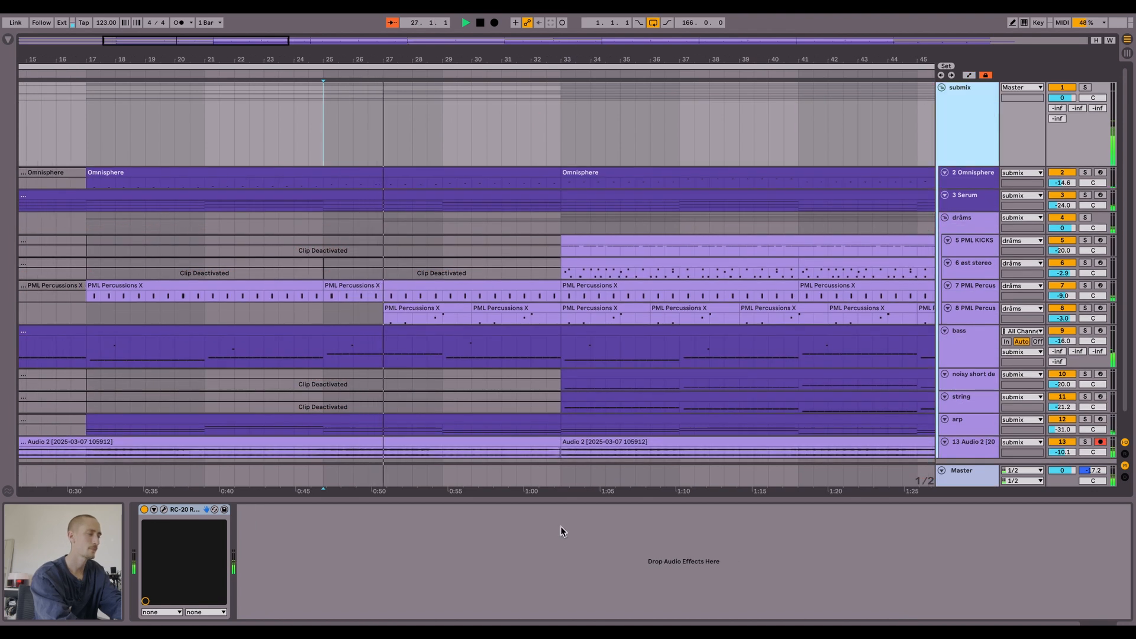
{"action": "key", "text": "super+f"}
{"action": "type", "text": "filterf"}
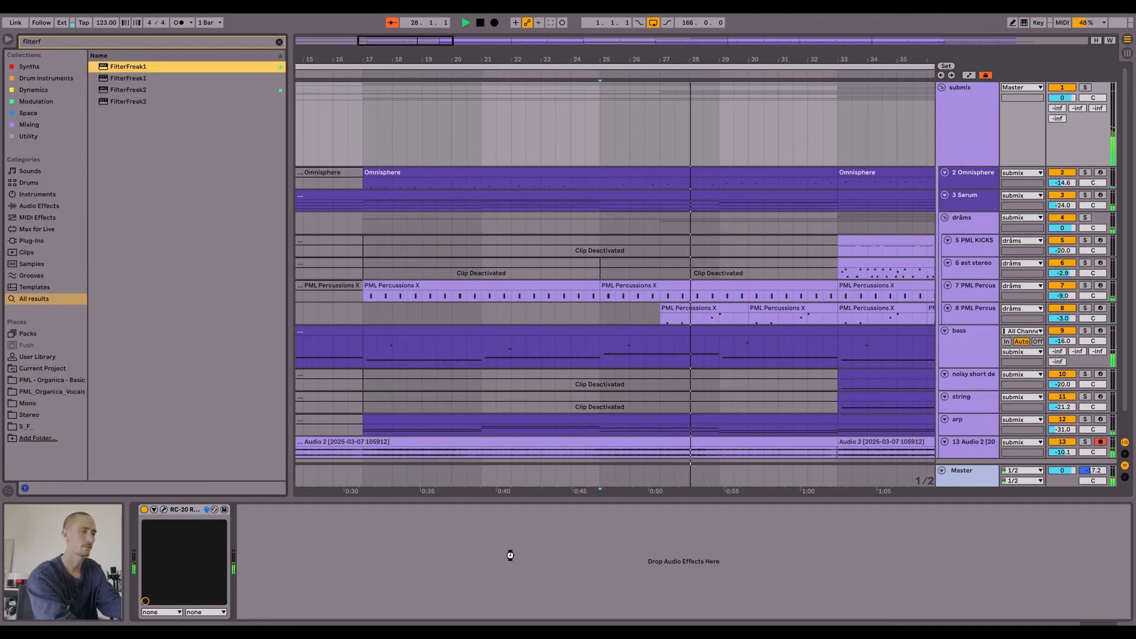
{"action": "left_click_drag", "start_coordinate": [510, 555], "coordinate": [512, 557]}
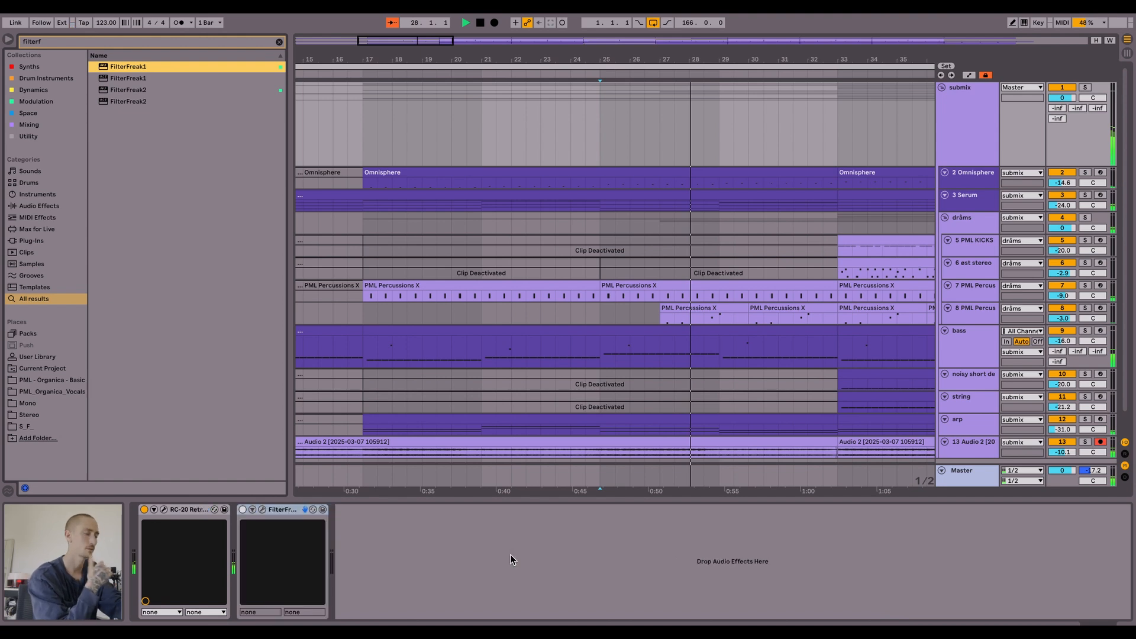
- Adjust FilterFreak1's frequency, set the filter shape to HPF, and stop playback
{"action": "left_click_drag", "start_coordinate": [382, 345], "coordinate": [388, 291]}
{"action": "left_click_drag", "start_coordinate": [393, 350], "coordinate": [446, 335]}
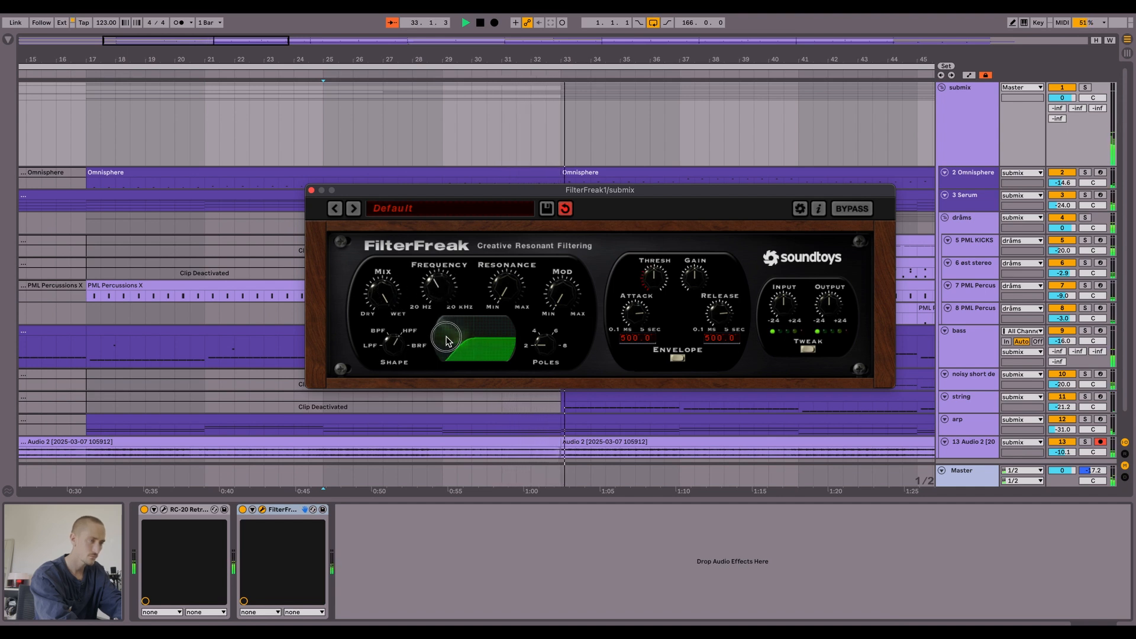
{"action": "key", "text": "space"}
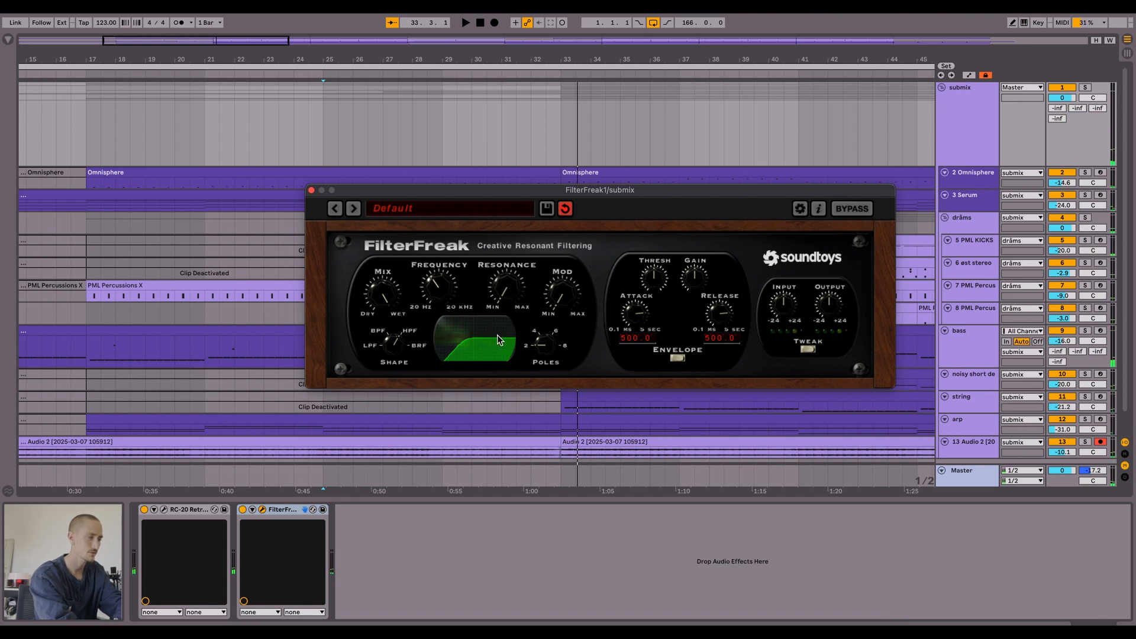
- Automate FilterFreak1's Frequency from zero at bar 25 up to 0.39 at bar 32, back to zero at bar 33, and play it
{"action": "key", "text": "a"}
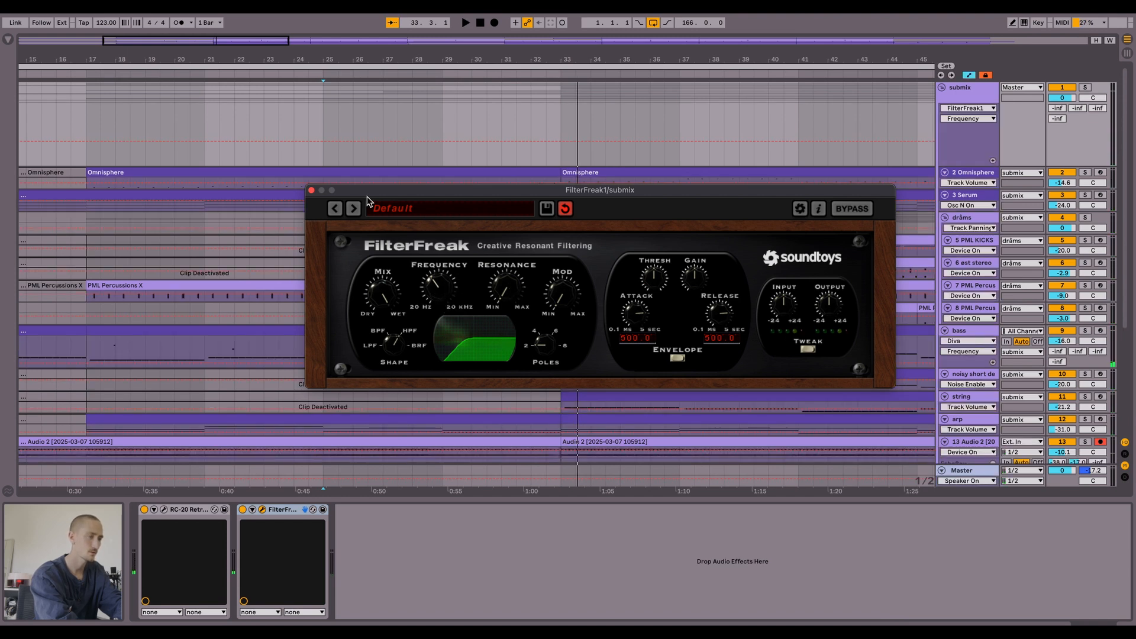
{"action": "left_click", "coordinate": [312, 190]}
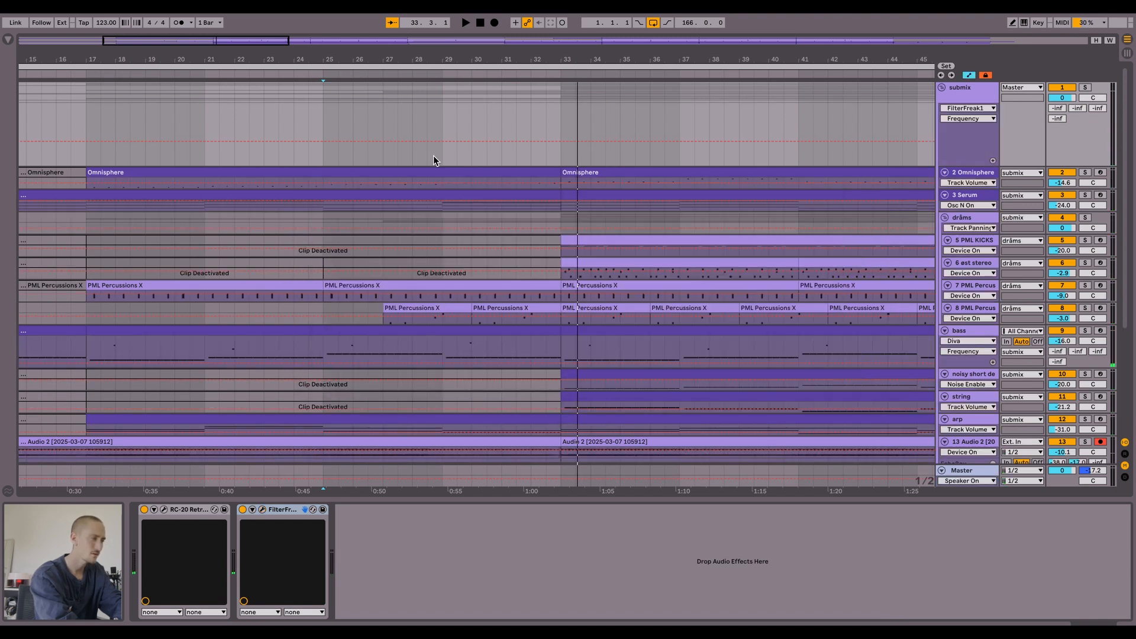
{"action": "left_click", "coordinate": [531, 141]}
{"action": "left_click", "coordinate": [551, 141]}
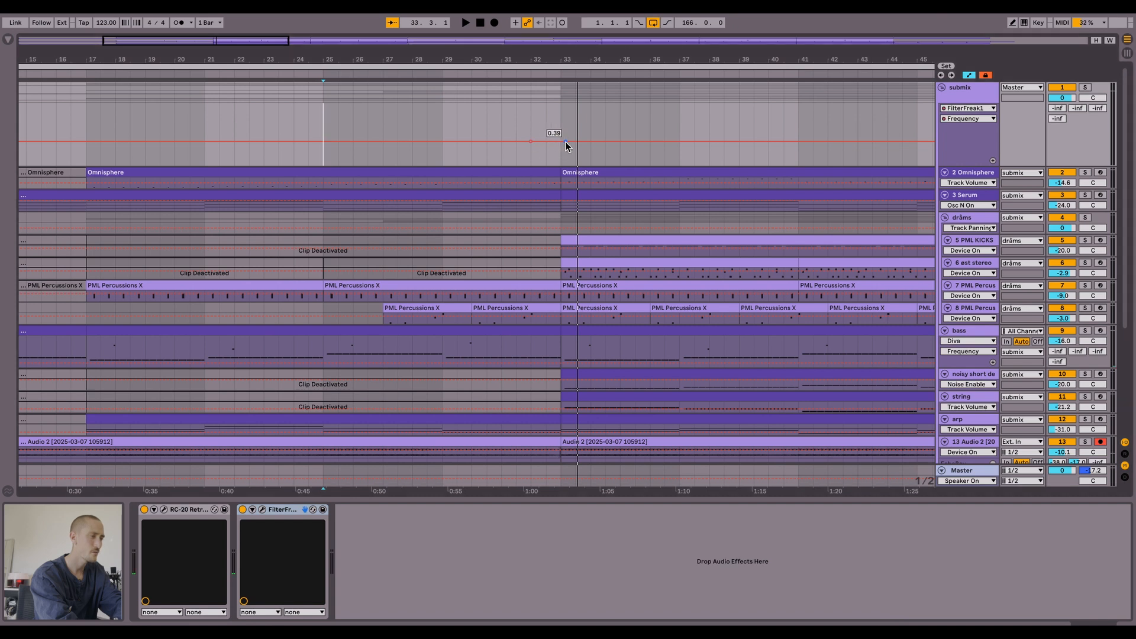
{"action": "left_click_drag", "start_coordinate": [565, 141], "coordinate": [562, 166]}
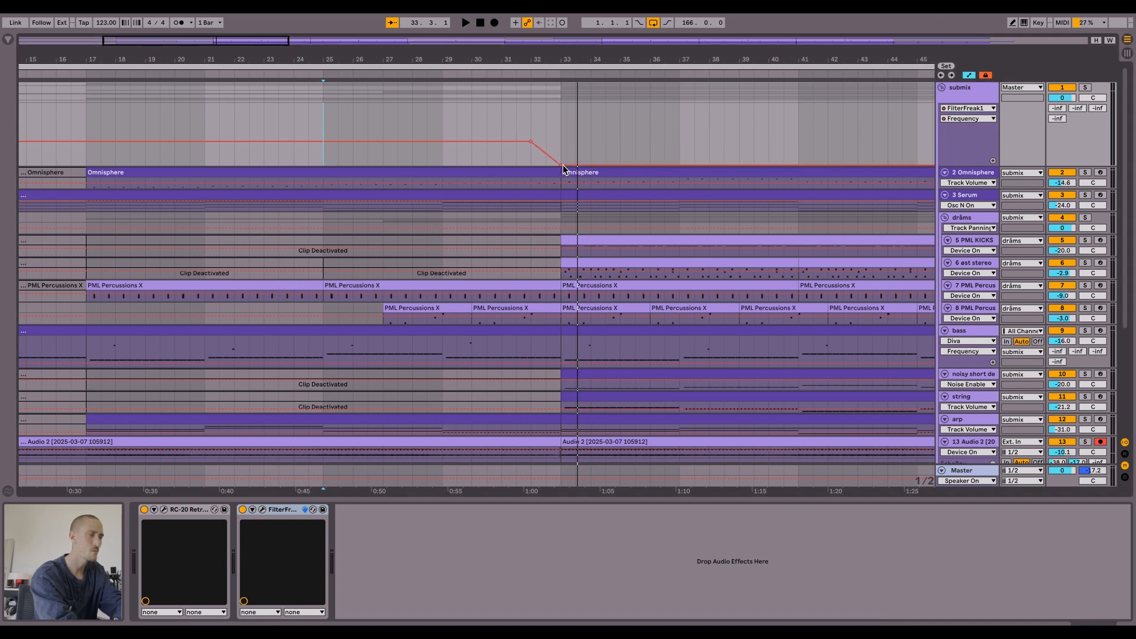
{"action": "left_click_drag", "start_coordinate": [321, 142], "coordinate": [323, 164]}
{"action": "key", "text": "space"}
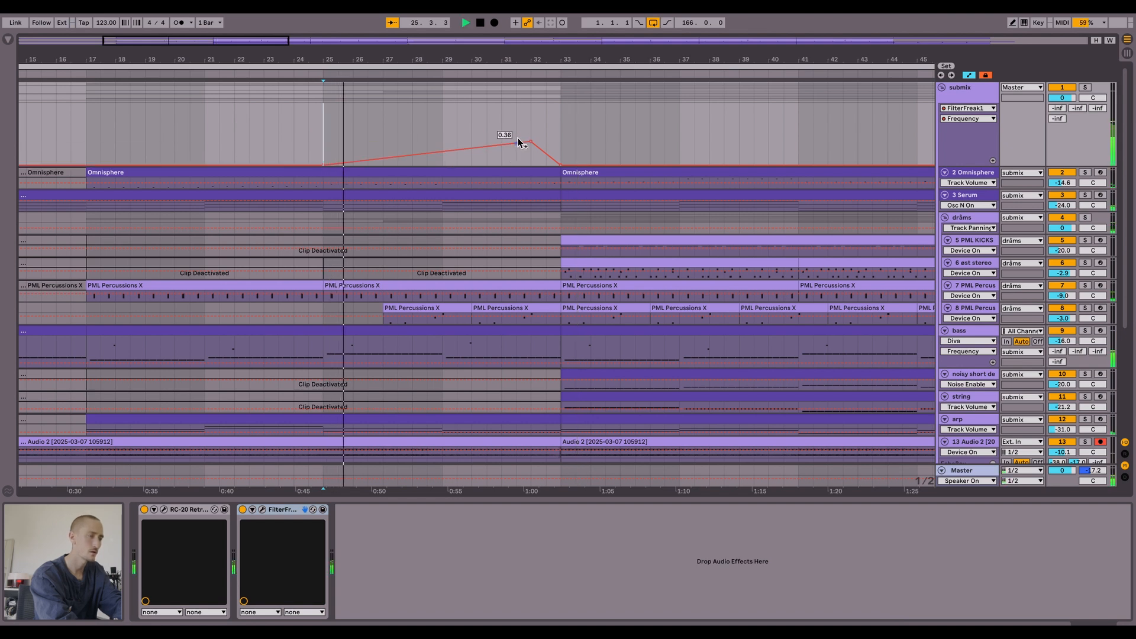
- Add Portal to the submix group, load its GRAIN RUNNER preset, and set Dry/Wet to 57 %
{"action": "key", "text": "a"}
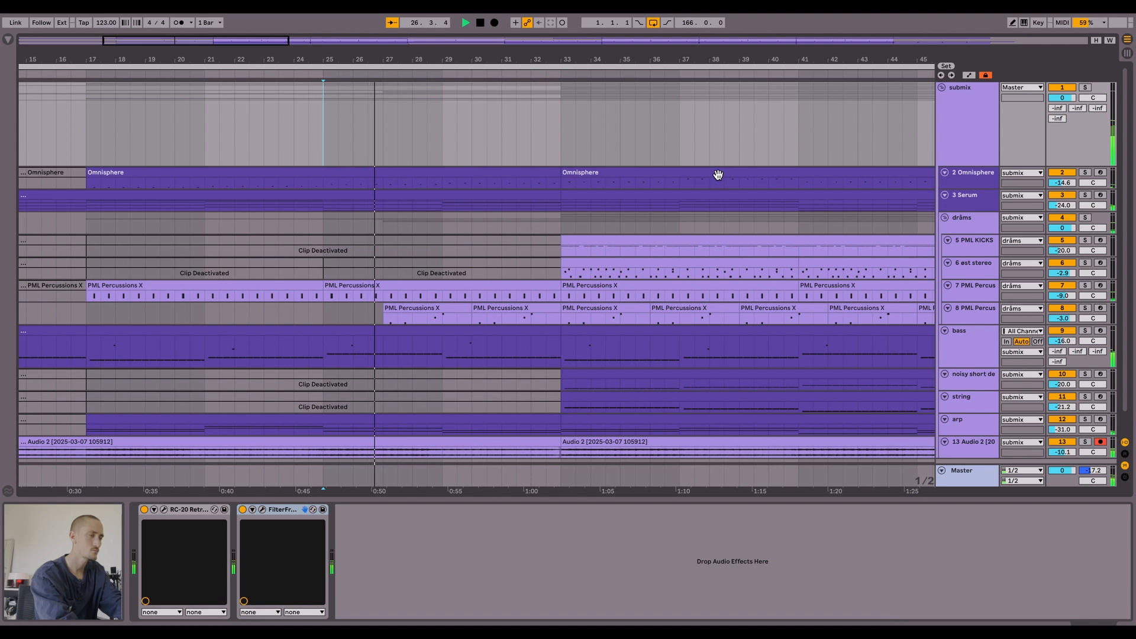
{"action": "left_click", "coordinate": [985, 124]}
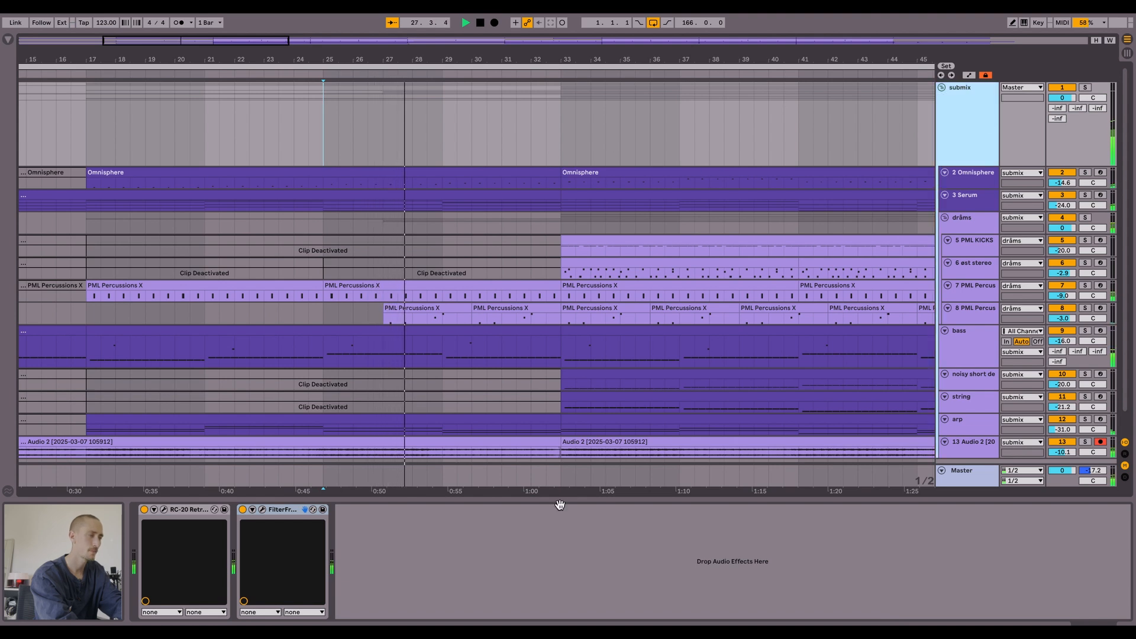
{"action": "key", "text": "super+f"}
{"action": "type", "text": "portal"}
{"action": "key", "text": "Down"}
{"action": "key", "text": "Down"}
{"action": "key", "text": "Return"}
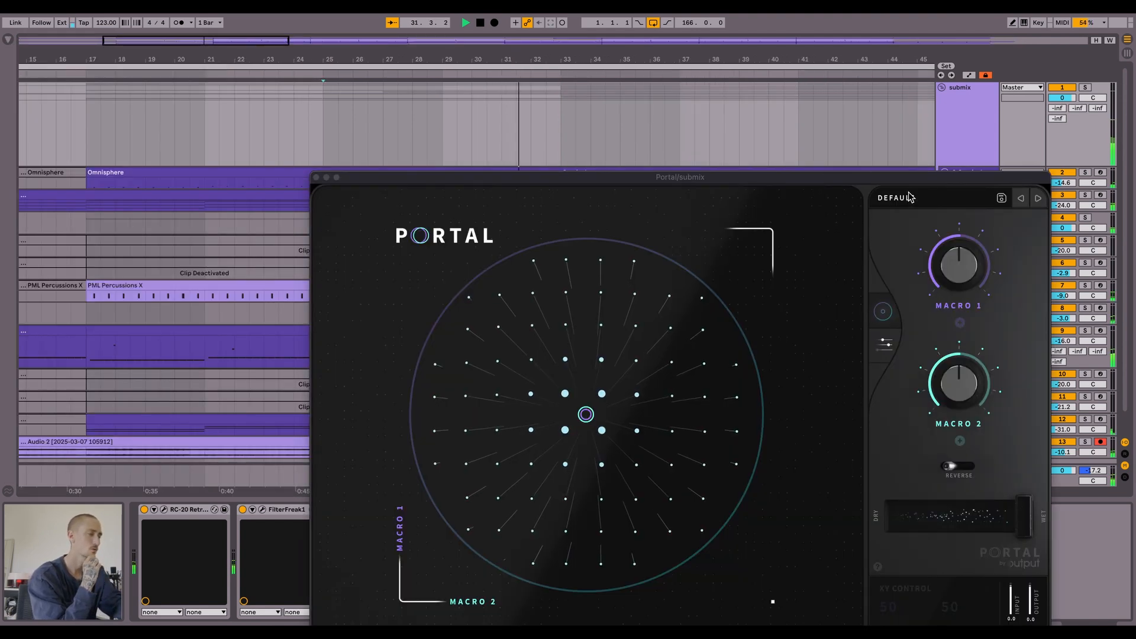
{"action": "left_click", "coordinate": [909, 197]}
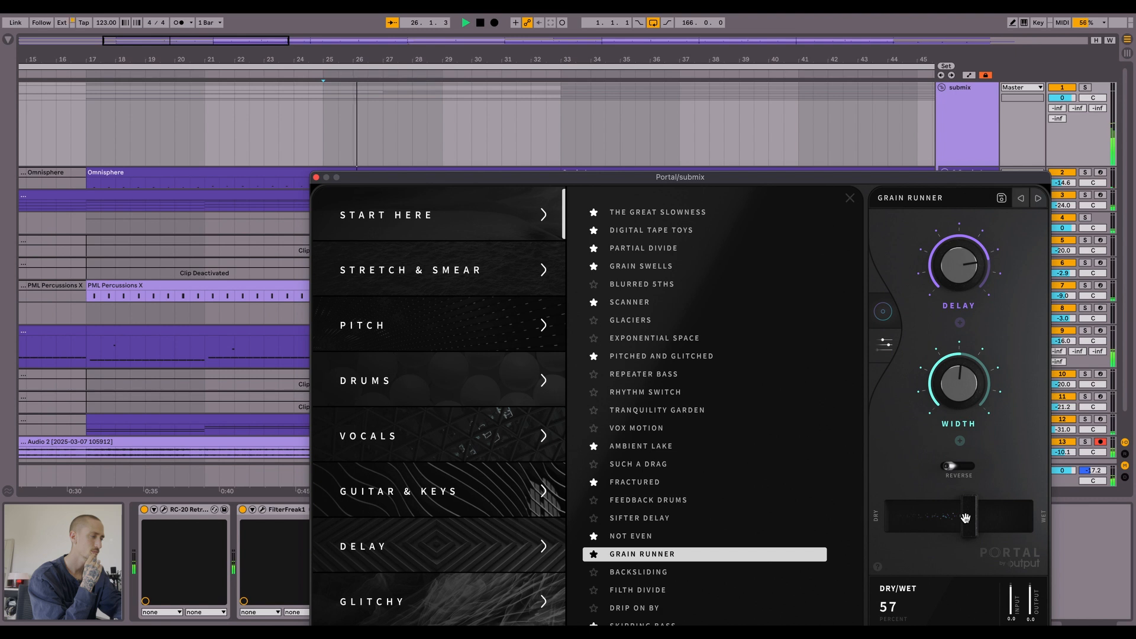
- Automate Portal's Dry/Wet on the submix from zero at bar 27 up to 0.57 at bar 32, back to zero at bar 33, and stop playback
{"action": "key", "text": "a"}
{"action": "left_click", "coordinate": [316, 177]}
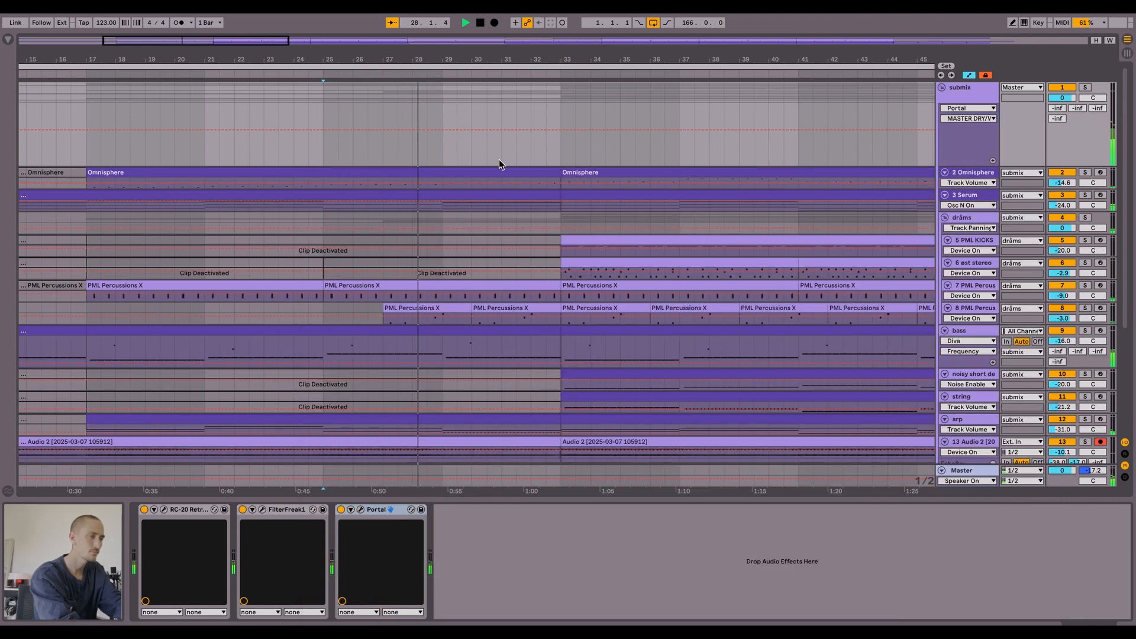
{"action": "left_click", "coordinate": [548, 129]}
{"action": "left_click", "coordinate": [532, 129]}
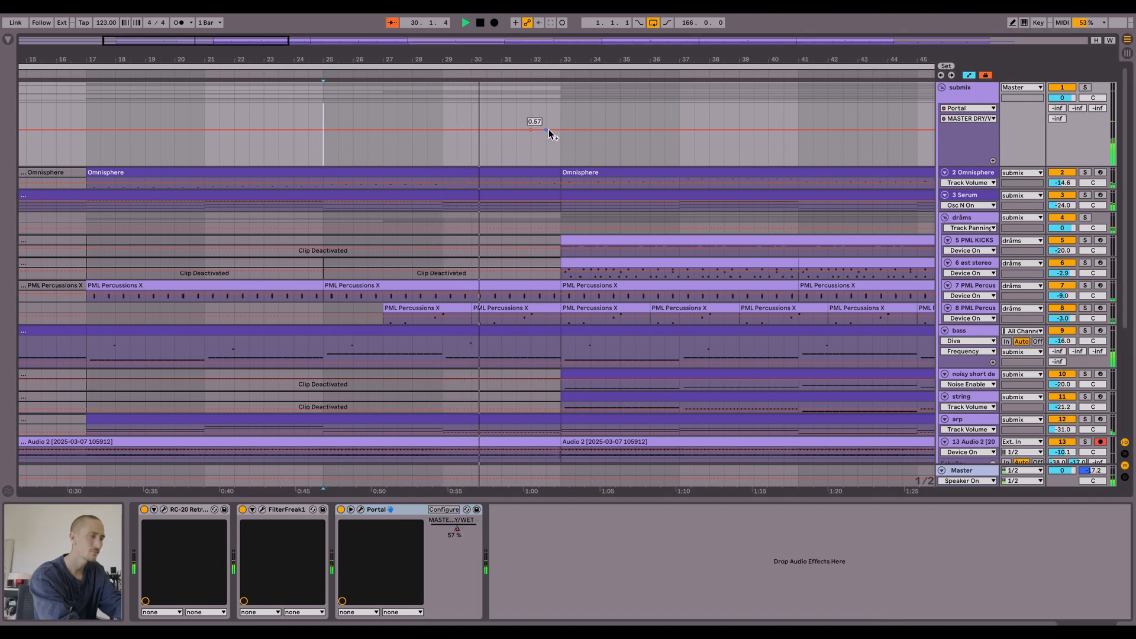
{"action": "left_click_drag", "start_coordinate": [562, 129], "coordinate": [561, 164]}
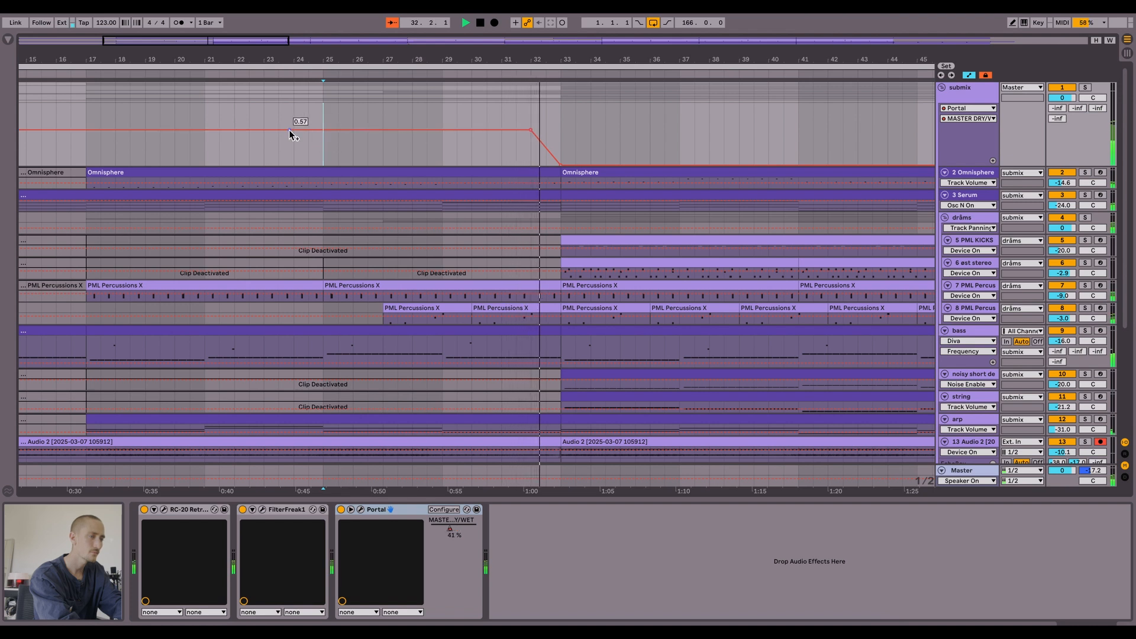
{"action": "left_click_drag", "start_coordinate": [383, 129], "coordinate": [384, 165]}
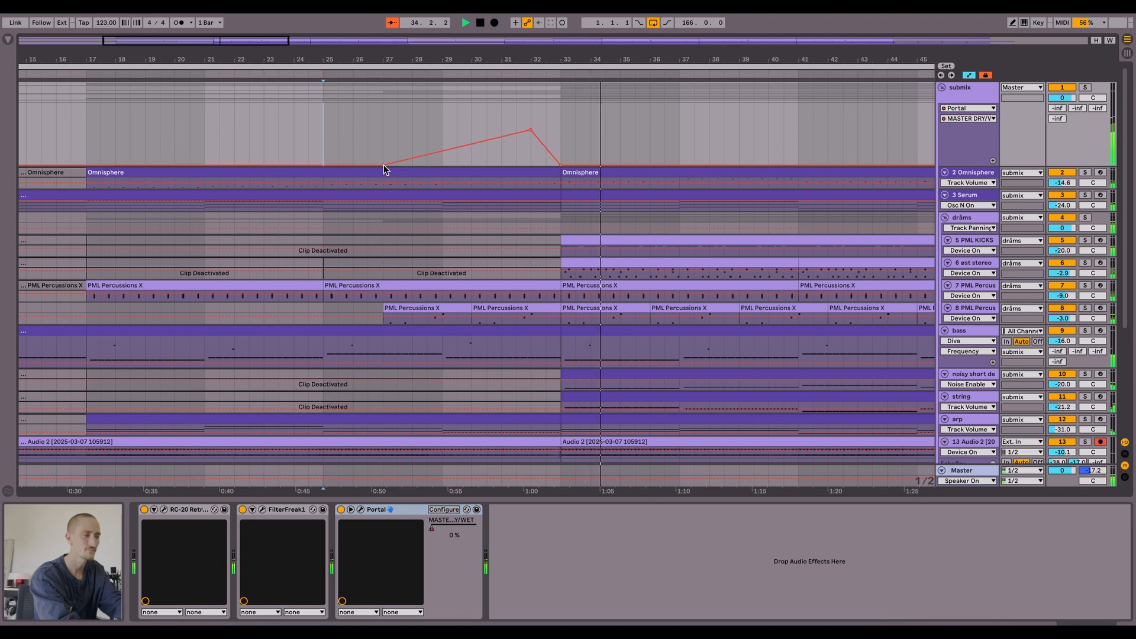
{"action": "key", "text": "space"}
{"action": "key", "text": "a"}
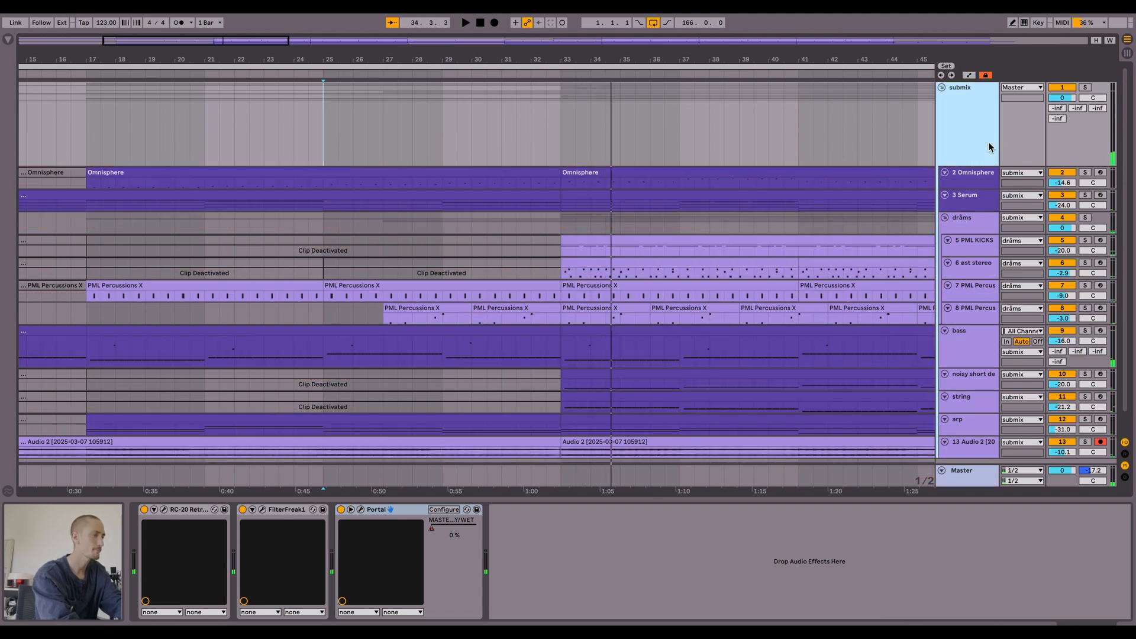
- Switch to Soundly, search for "ocean wave", and place "Waves Crashing On Rocks, Big 02" on a new track at bar 25
{"action": "scroll", "coordinate": [652, 289], "scroll_direction": "down", "scroll_amount": 1}
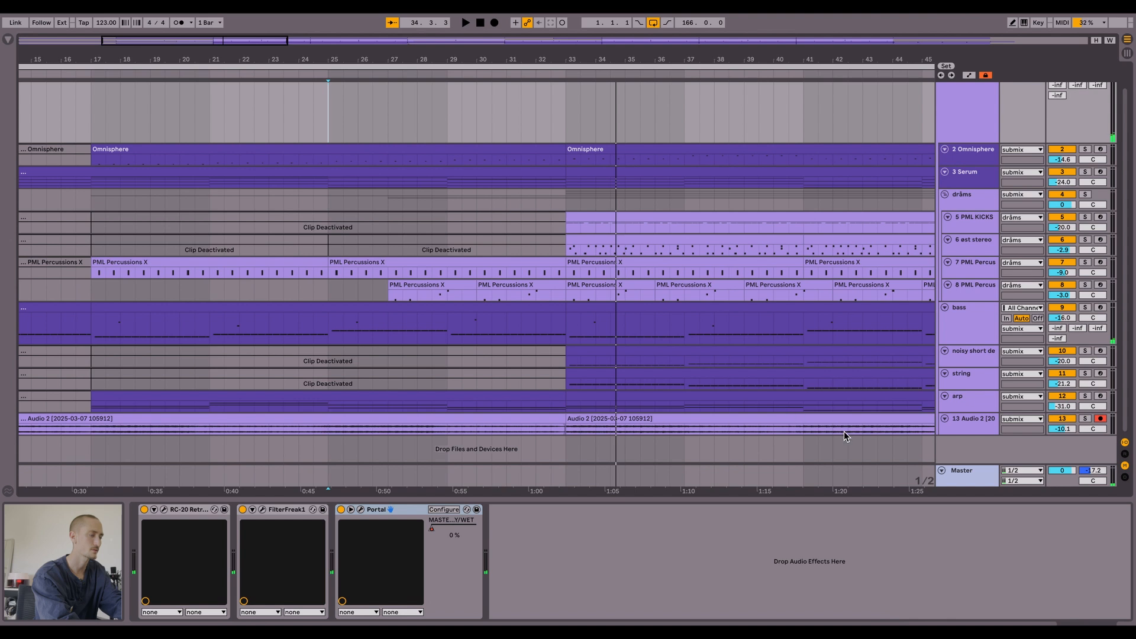
{"action": "key", "text": "super+space"}
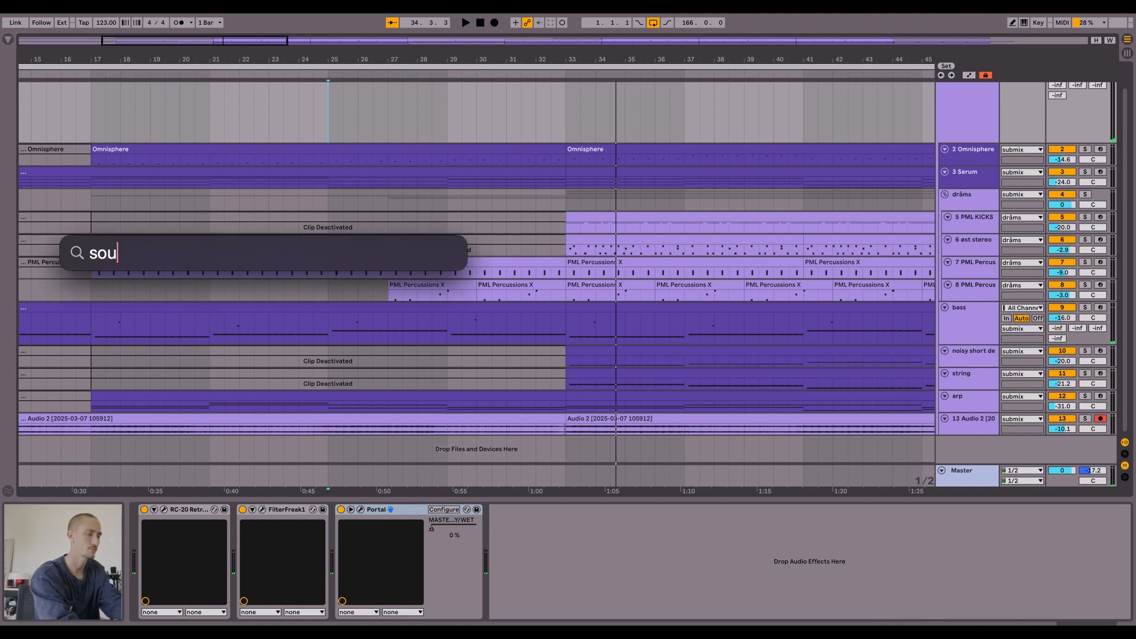
{"action": "type", "text": "sou"}
{"action": "key", "text": "Return"}
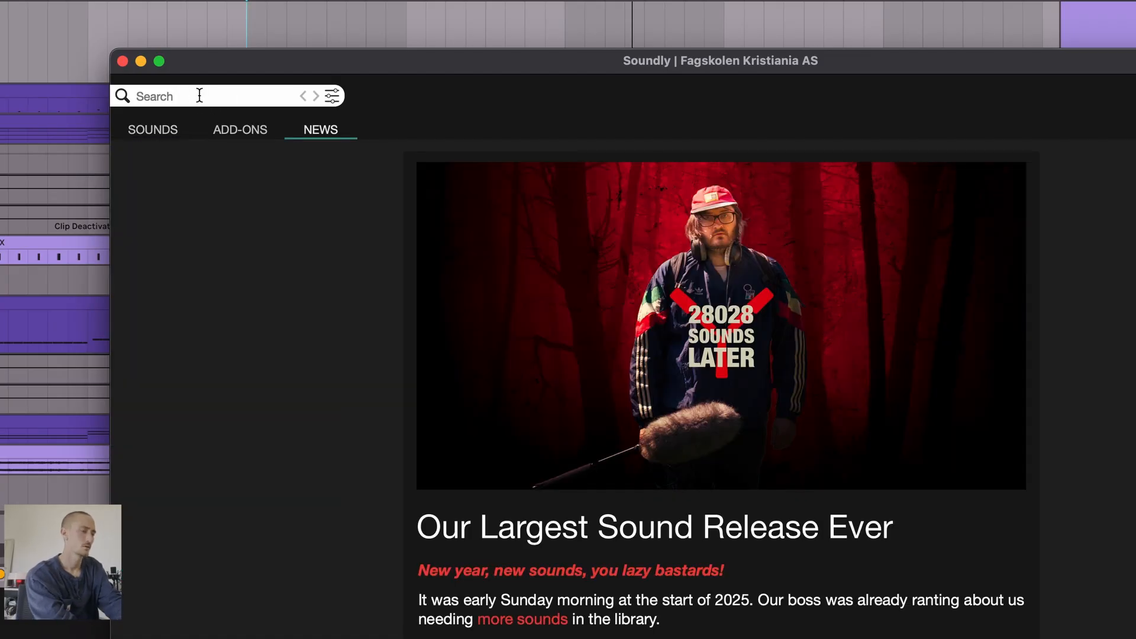
{"action": "left_click", "coordinate": [171, 103]}
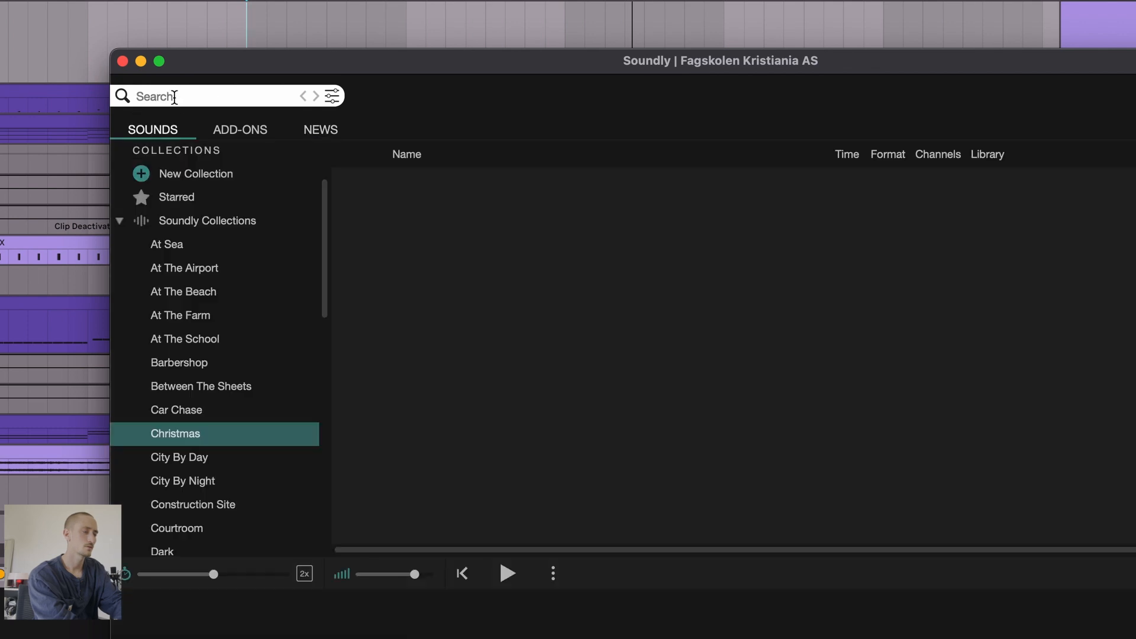
{"action": "type", "text": "ocean wave"}
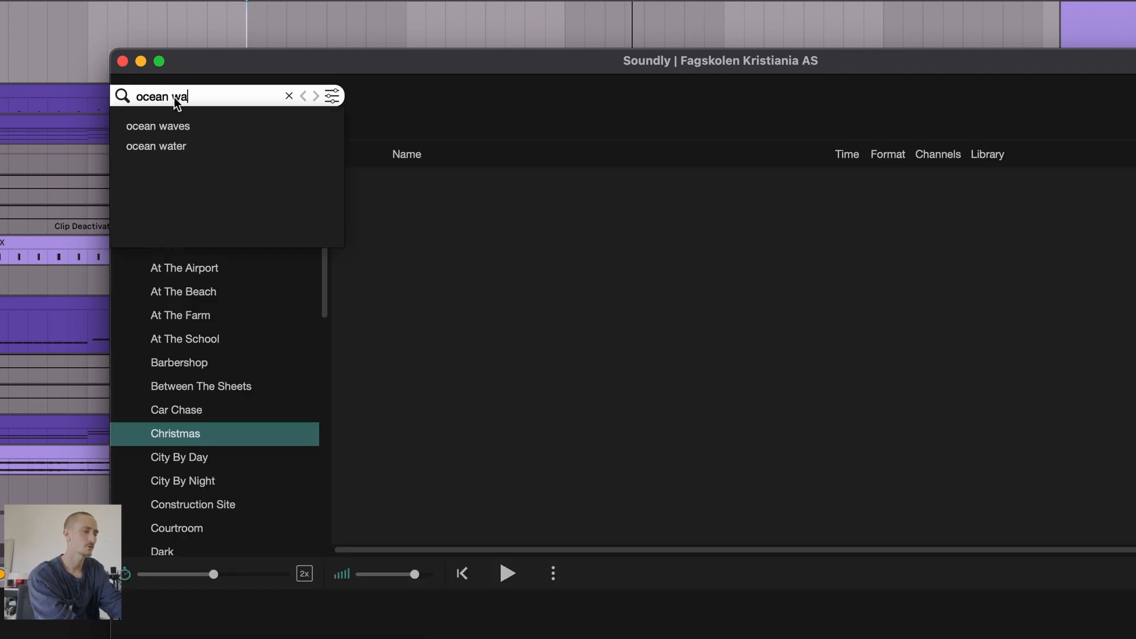
{"action": "key", "text": "Return"}
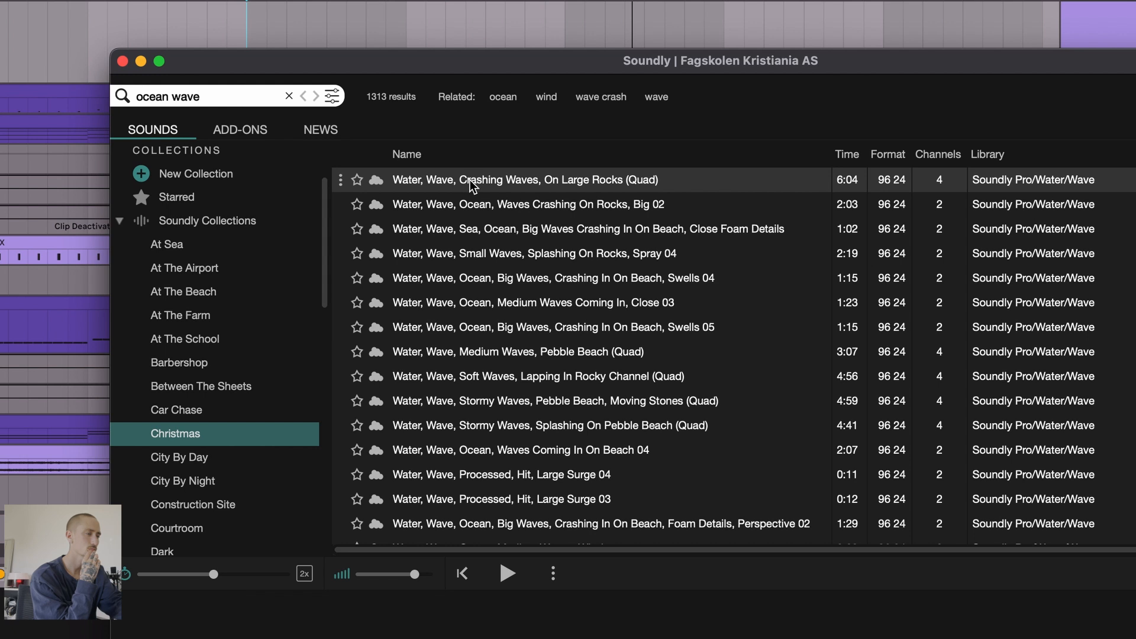
{"action": "left_click", "coordinate": [474, 181]}
{"action": "left_click", "coordinate": [463, 204]}
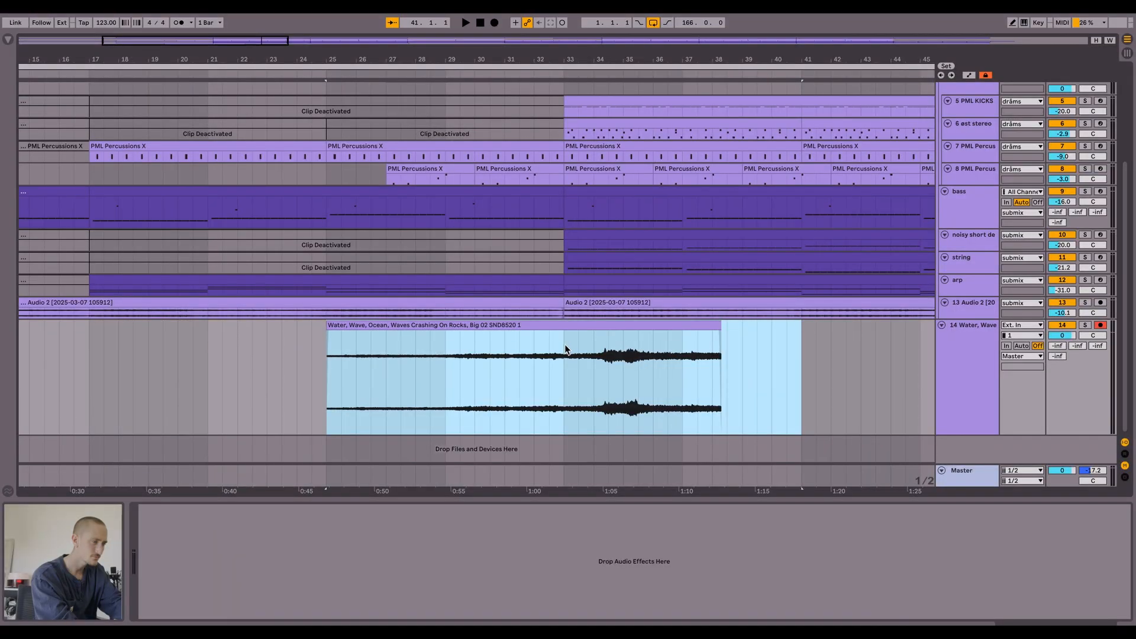
- Trim the ocean wave clip to end at bar 34 and give it a long fade-in and a short fade-out
{"action": "left_click", "coordinate": [565, 351]}
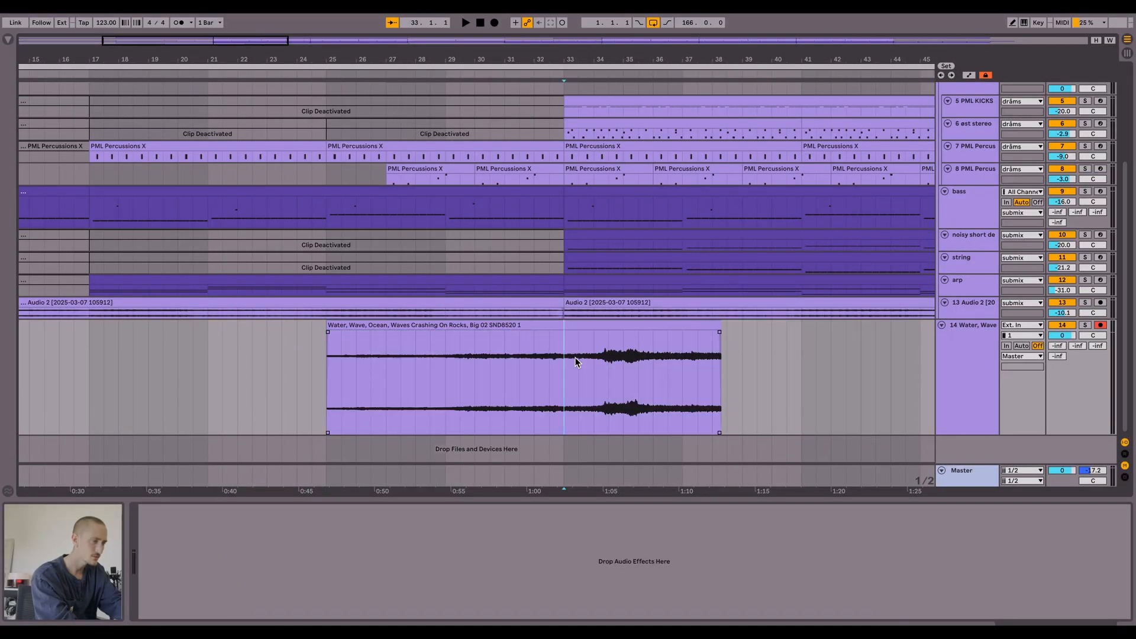
{"action": "left_click_drag", "start_coordinate": [595, 364], "coordinate": [735, 358]}
{"action": "key", "text": "Delete"}
{"action": "left_click_drag", "start_coordinate": [591, 332], "coordinate": [555, 320]}
{"action": "left_click_drag", "start_coordinate": [330, 333], "coordinate": [545, 332]}
- Move the ocean wave track into the submix group, directly above the Audio 2 track
{"action": "scroll", "coordinate": [710, 355], "scroll_direction": "up", "scroll_amount": 1}
{"action": "left_click_drag", "start_coordinate": [964, 386], "coordinate": [965, 320]}
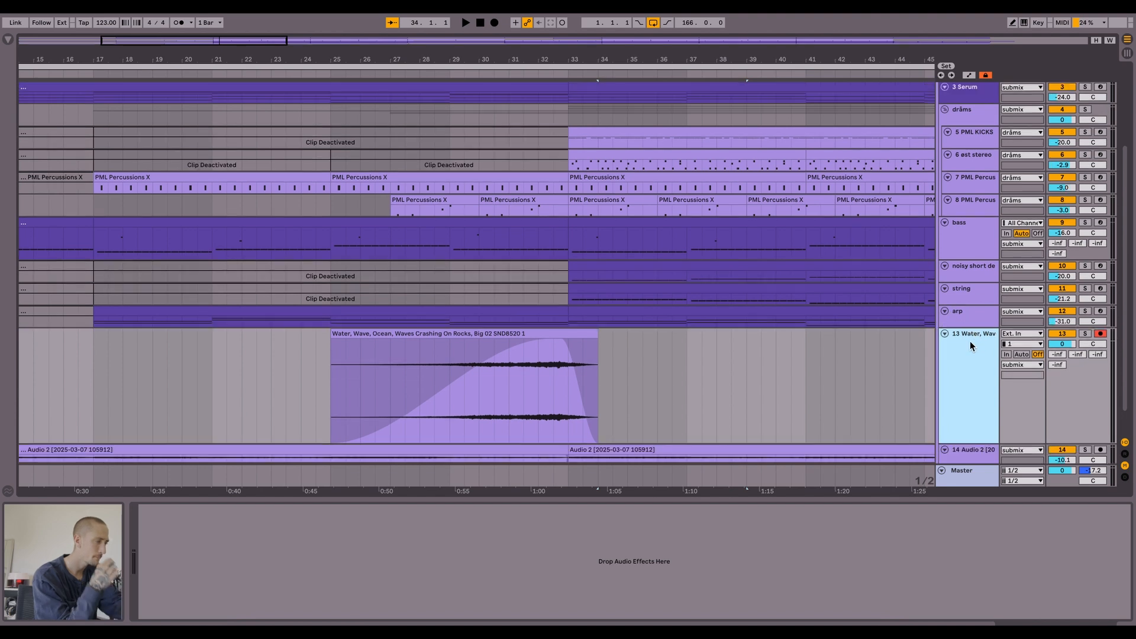
{"action": "scroll", "coordinate": [853, 375], "scroll_direction": "down", "scroll_amount": 1}
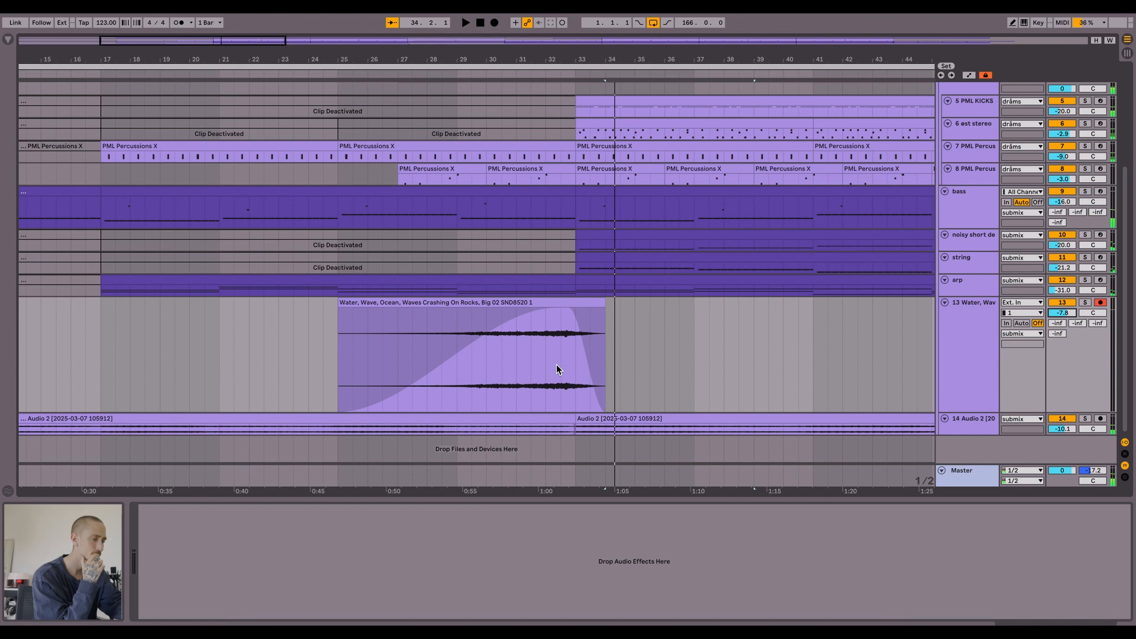
- Play from bar 27 and set the ocean wave track's volume to -15.9 dB
{"action": "left_click", "coordinate": [398, 367]}
{"action": "key", "text": "space"}
{"action": "left_click_drag", "start_coordinate": [1065, 310], "coordinate": [1065, 312]}
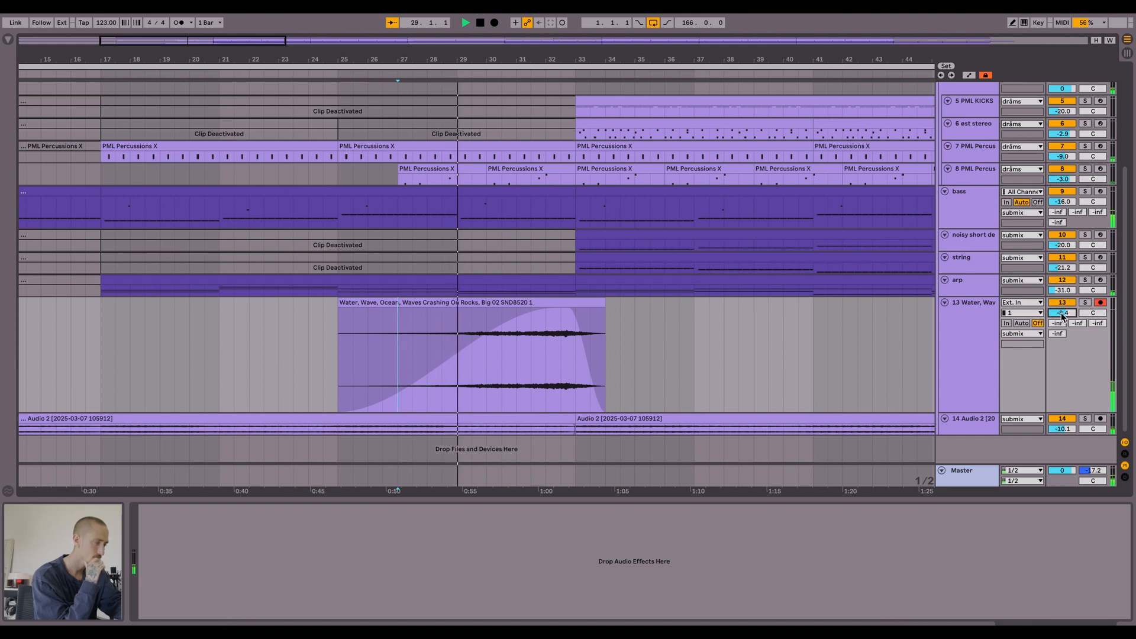
{"action": "left_click_drag", "start_coordinate": [1060, 313], "coordinate": [1061, 327]}
{"action": "key", "text": "space"}
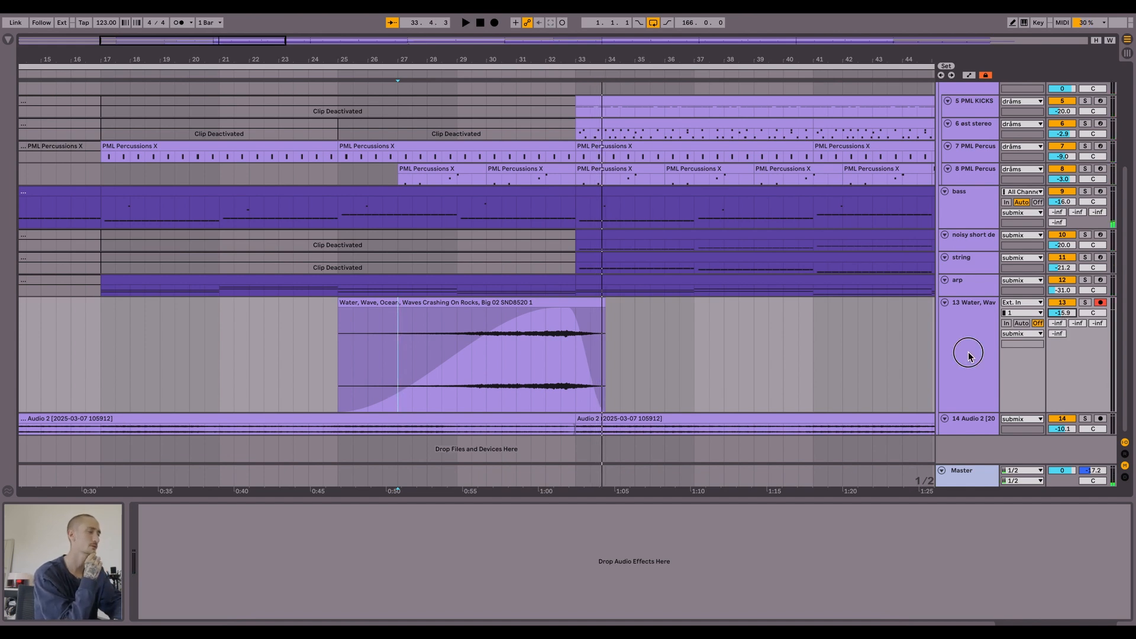
- Automate the ocean wave track's A-Reverb send with a short peak at bar 33, returning to -inf dB, and audition the transition
{"action": "key", "text": "a"}
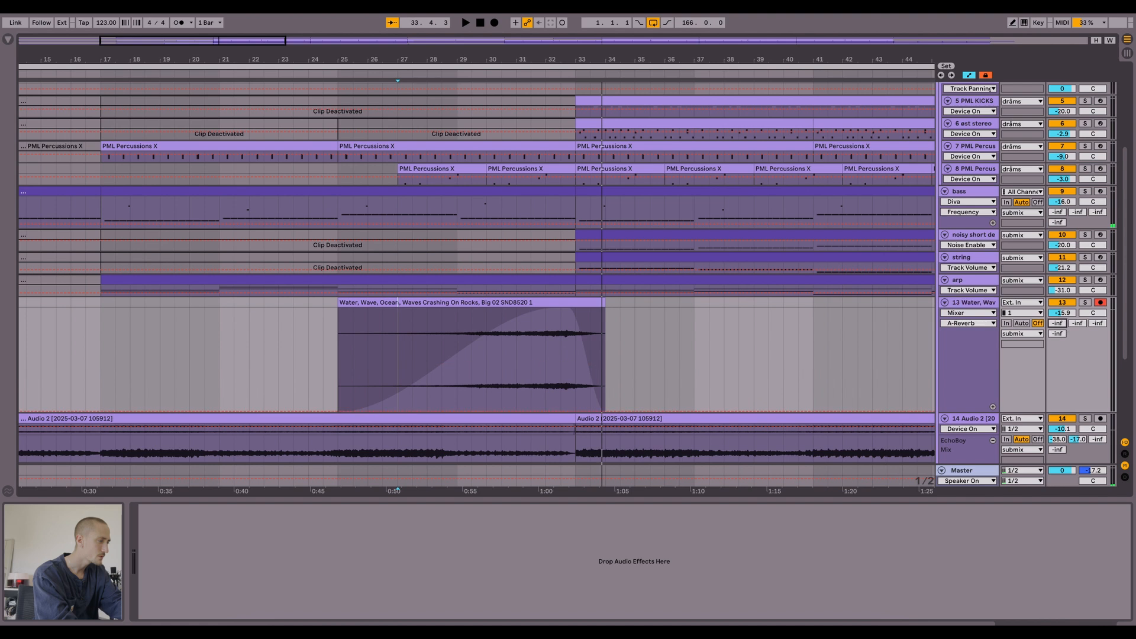
{"action": "scroll", "coordinate": [568, 379], "scroll_direction": "down", "scroll_amount": 2}
{"action": "scroll", "coordinate": [568, 378], "scroll_direction": "up", "scroll_amount": 1}
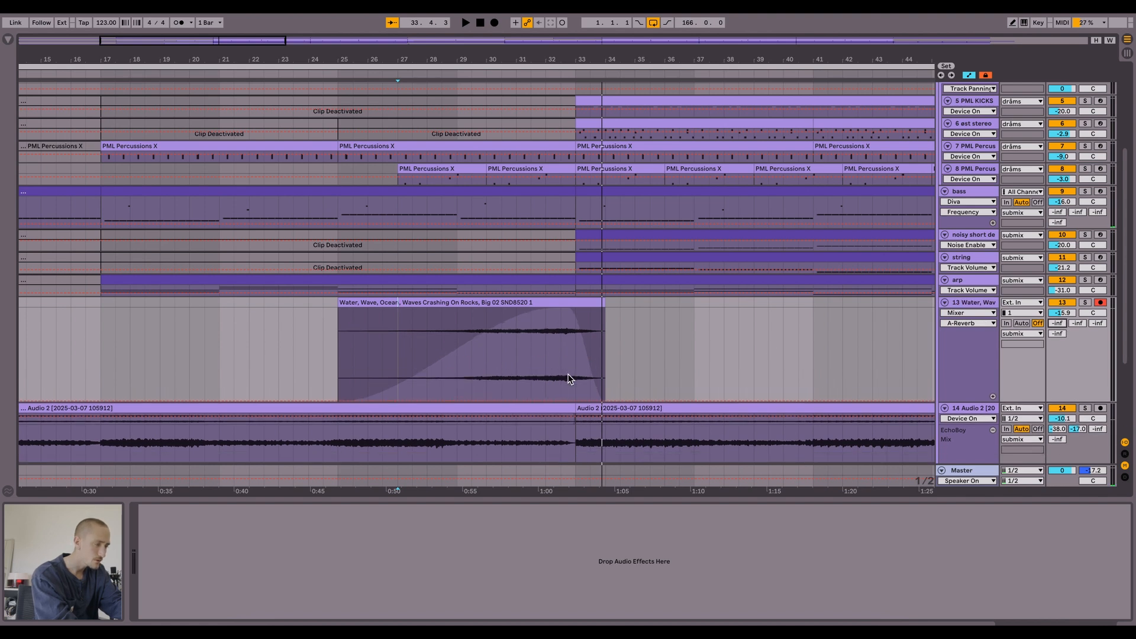
{"action": "scroll", "coordinate": [568, 378], "scroll_direction": "up", "scroll_amount": 5}
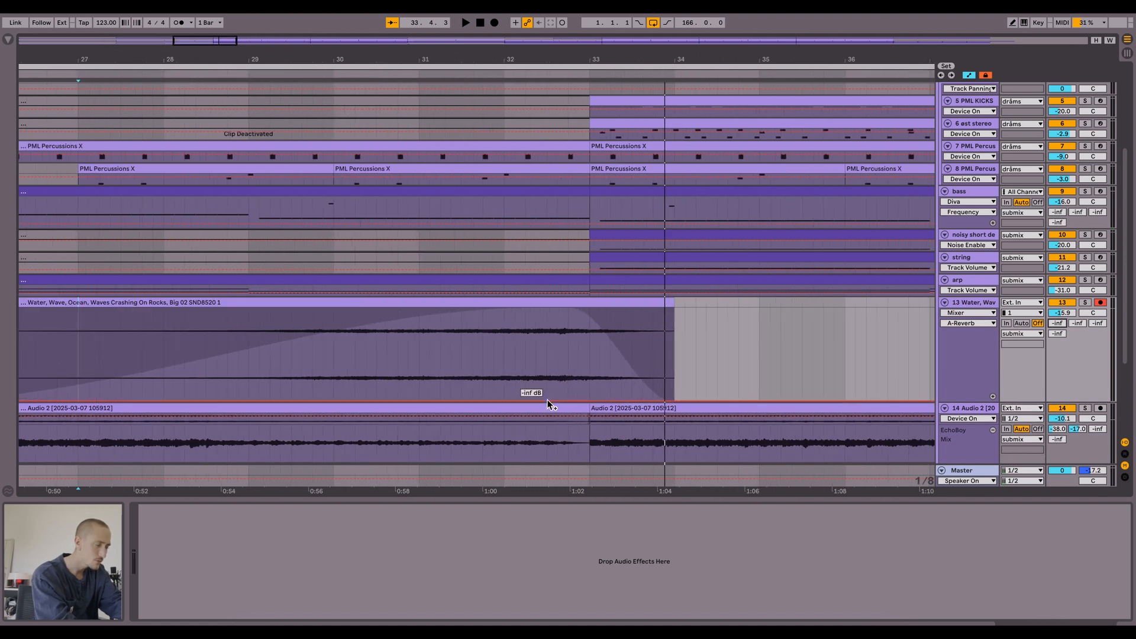
{"action": "left_click_drag", "start_coordinate": [569, 399], "coordinate": [596, 393]}
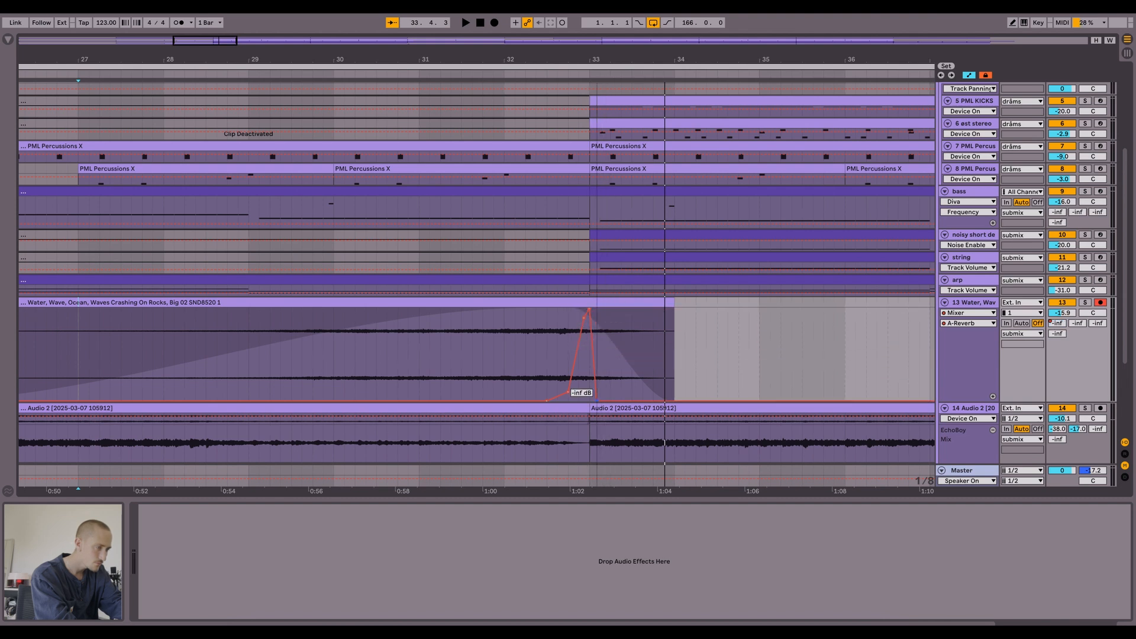
{"action": "left_click", "coordinate": [493, 367]}
{"action": "key", "text": "space"}
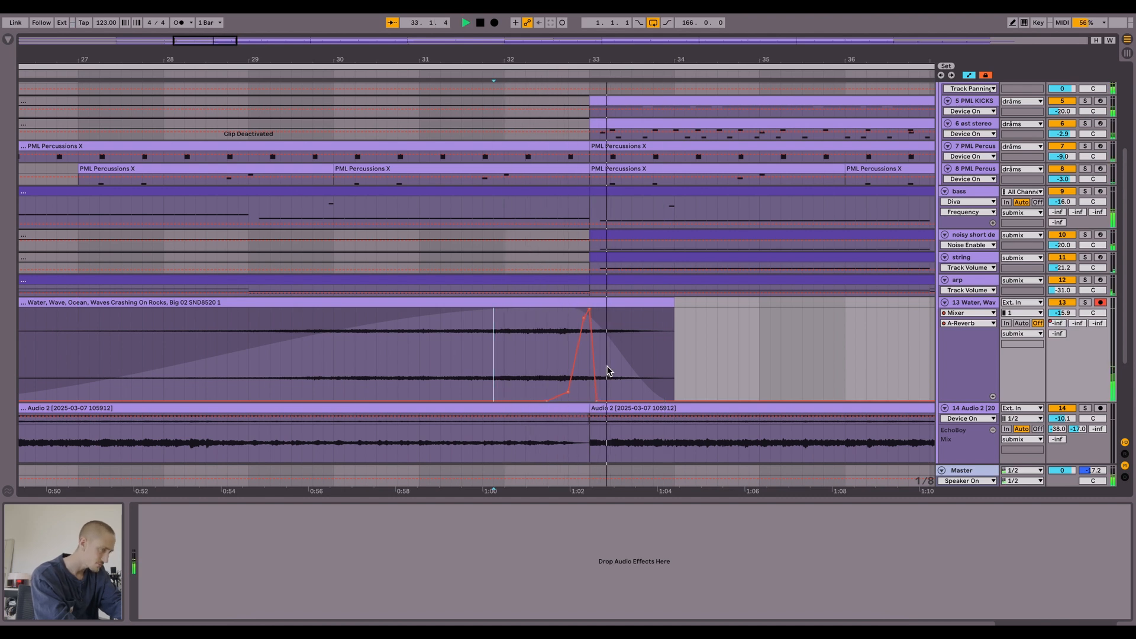
{"action": "key", "text": "space"}
{"action": "key", "text": "a"}
- Play the arrangement from bar 33 to review the section after the transition
{"action": "scroll", "coordinate": [605, 342], "scroll_direction": "down", "scroll_amount": 6}
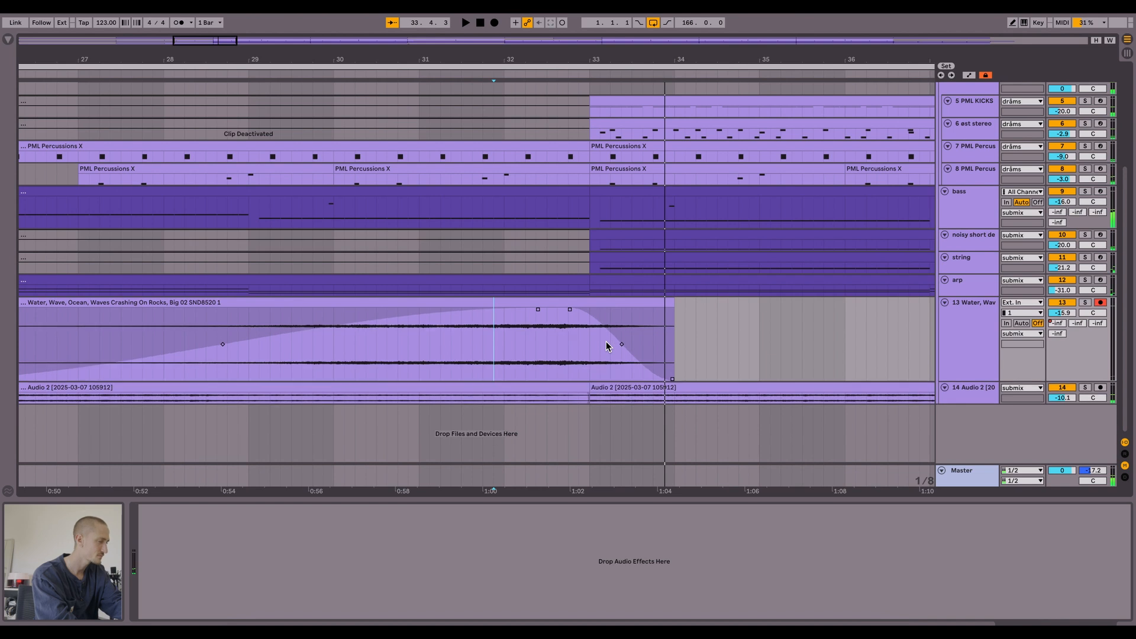
{"action": "scroll", "coordinate": [606, 342], "scroll_direction": "up", "scroll_amount": 6}
{"action": "scroll", "coordinate": [606, 342], "scroll_direction": "down", "scroll_amount": 2}
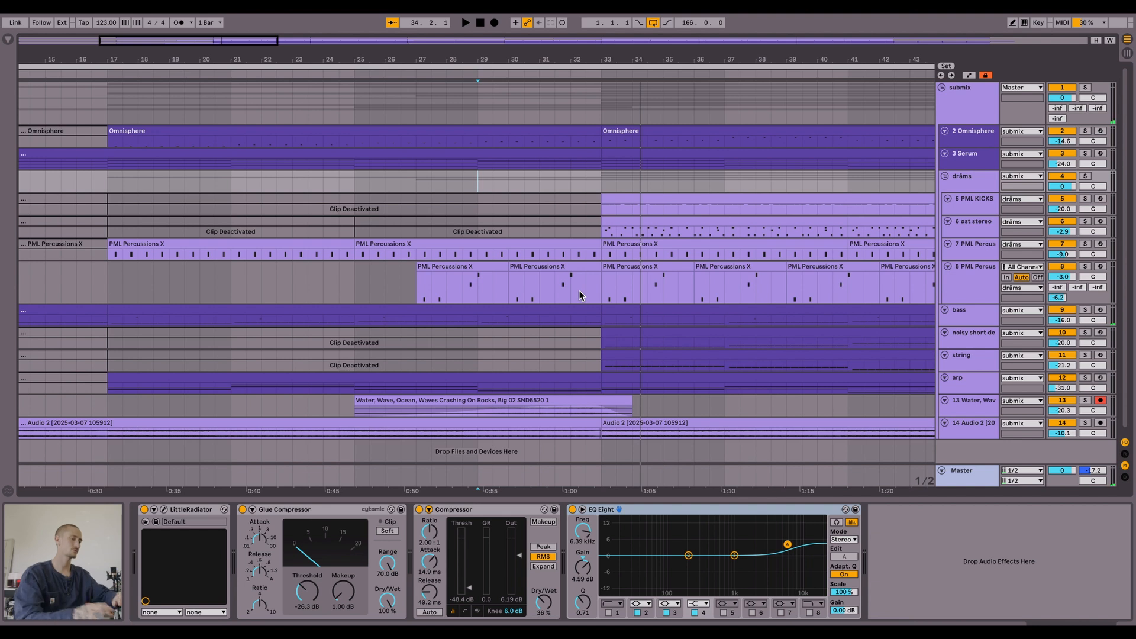
{"action": "scroll", "coordinate": [565, 289], "scroll_direction": "down", "scroll_amount": 1}
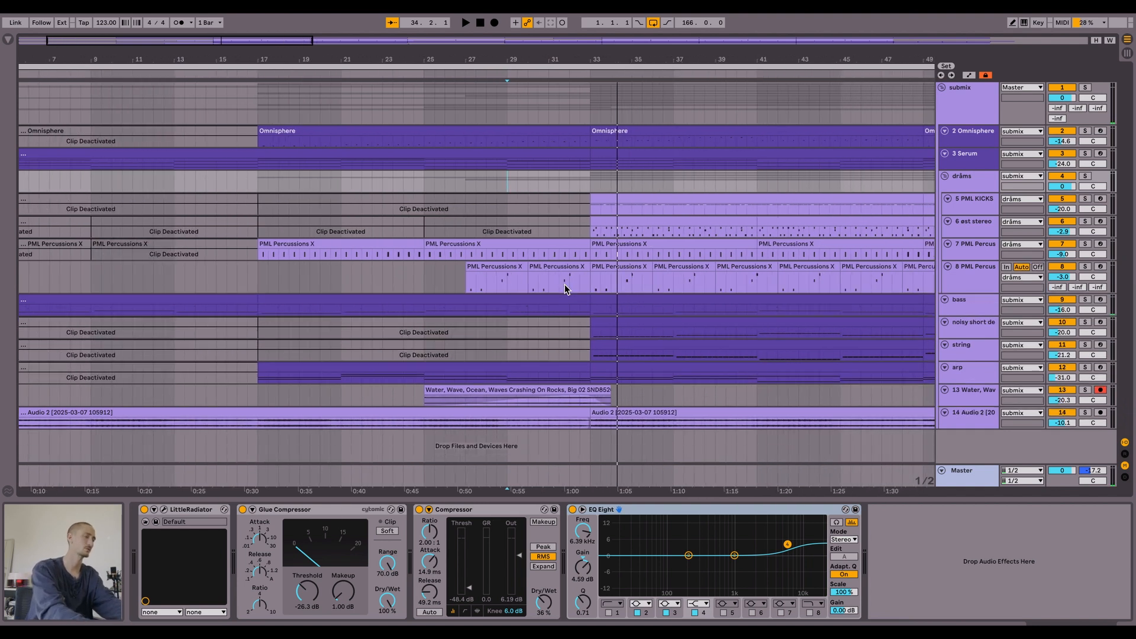
{"action": "scroll", "coordinate": [564, 288], "scroll_direction": "down", "scroll_amount": 4}
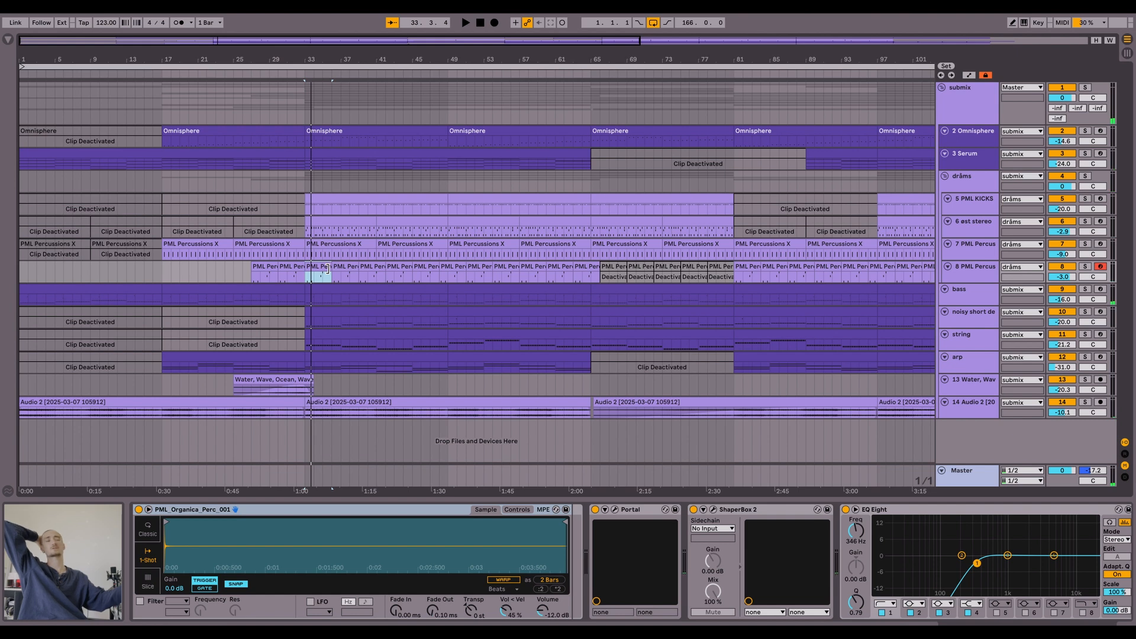
{"action": "key", "text": "space"}
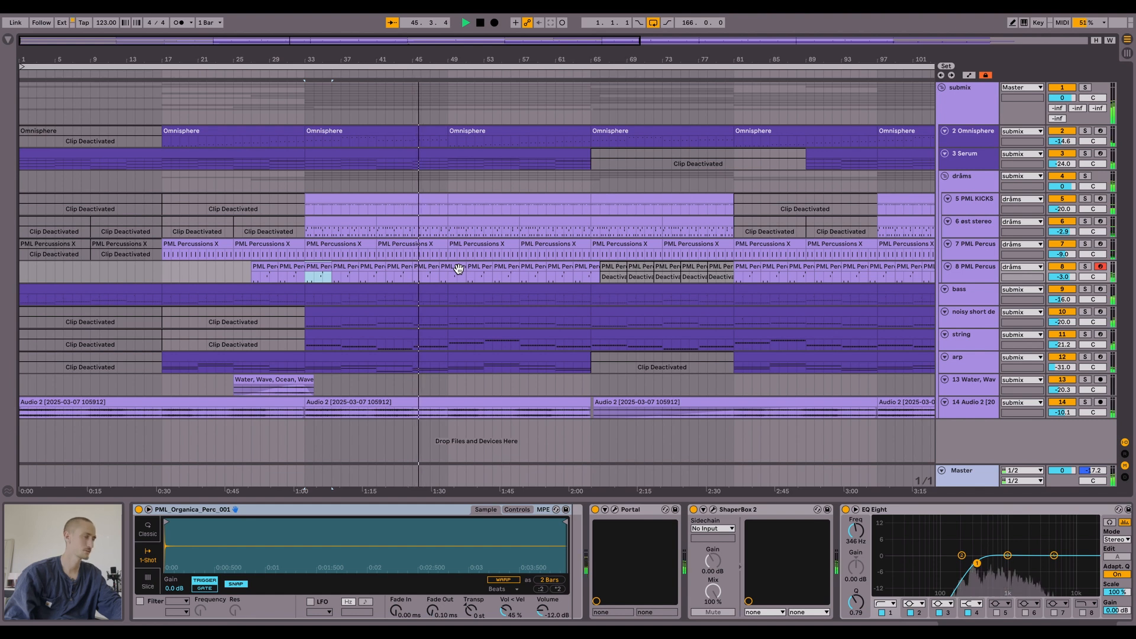
- Jump playback to just before bar 65 and listen through the following sections, checking the deactivated clips against what plays
{"action": "left_click", "coordinate": [563, 276]}
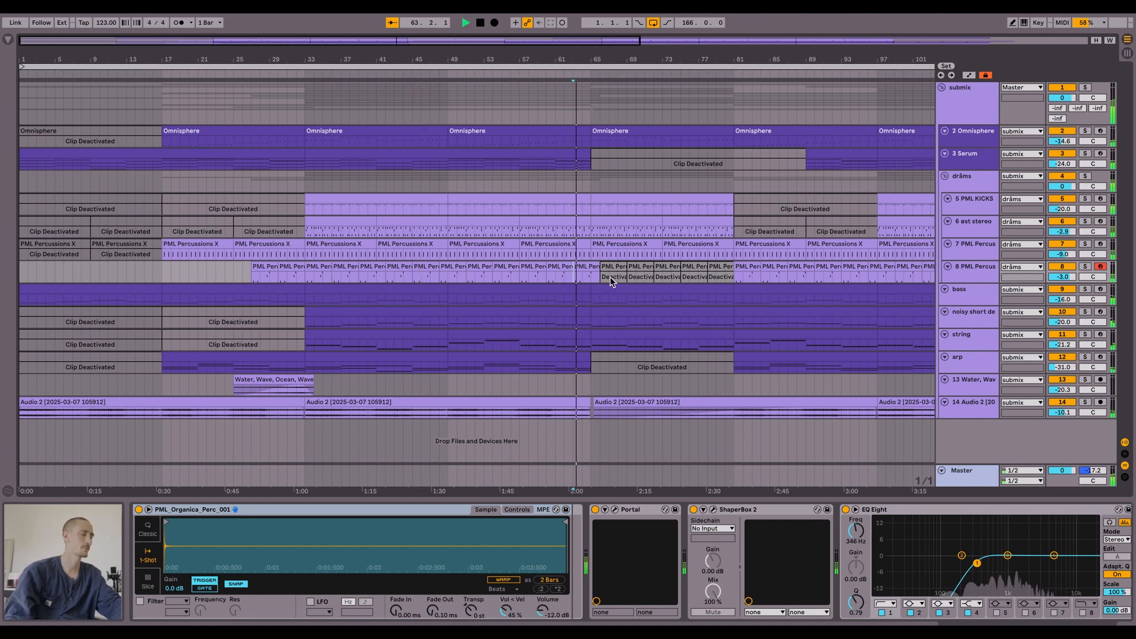
{"action": "scroll", "coordinate": [606, 268], "scroll_direction": "up", "scroll_amount": 1}
{"action": "scroll", "coordinate": [606, 268], "scroll_direction": "right", "scroll_amount": 3}
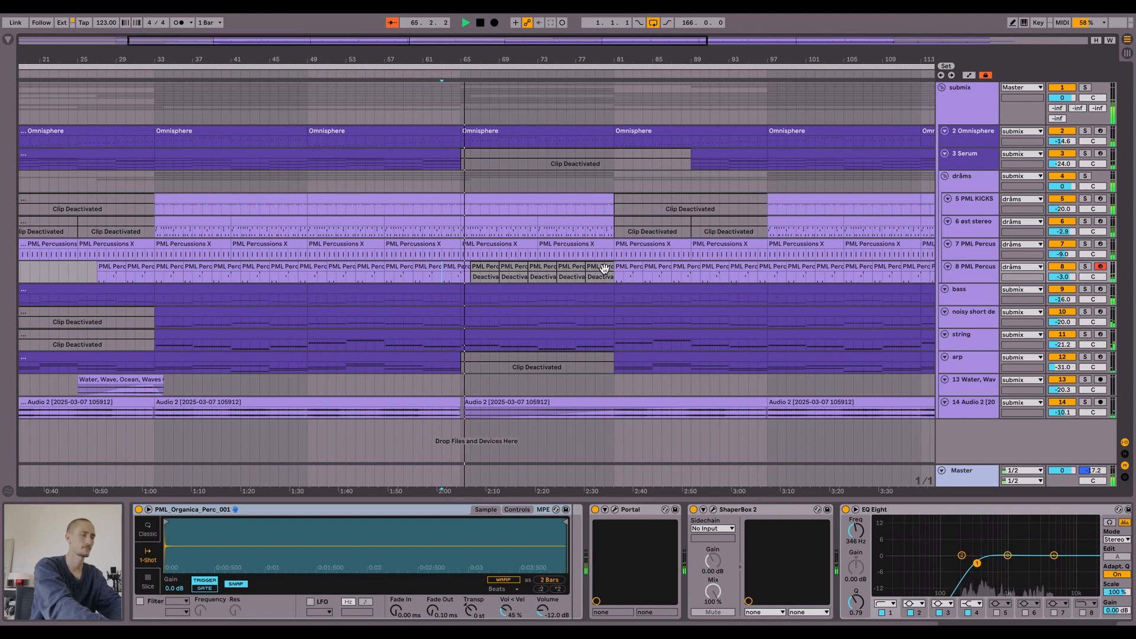
{"action": "scroll", "coordinate": [607, 268], "scroll_direction": "up", "scroll_amount": 1}
{"action": "scroll", "coordinate": [606, 268], "scroll_direction": "right", "scroll_amount": 3}
{"action": "scroll", "coordinate": [605, 268], "scroll_direction": "up", "scroll_amount": 1}
{"action": "scroll", "coordinate": [605, 268], "scroll_direction": "right", "scroll_amount": 3}
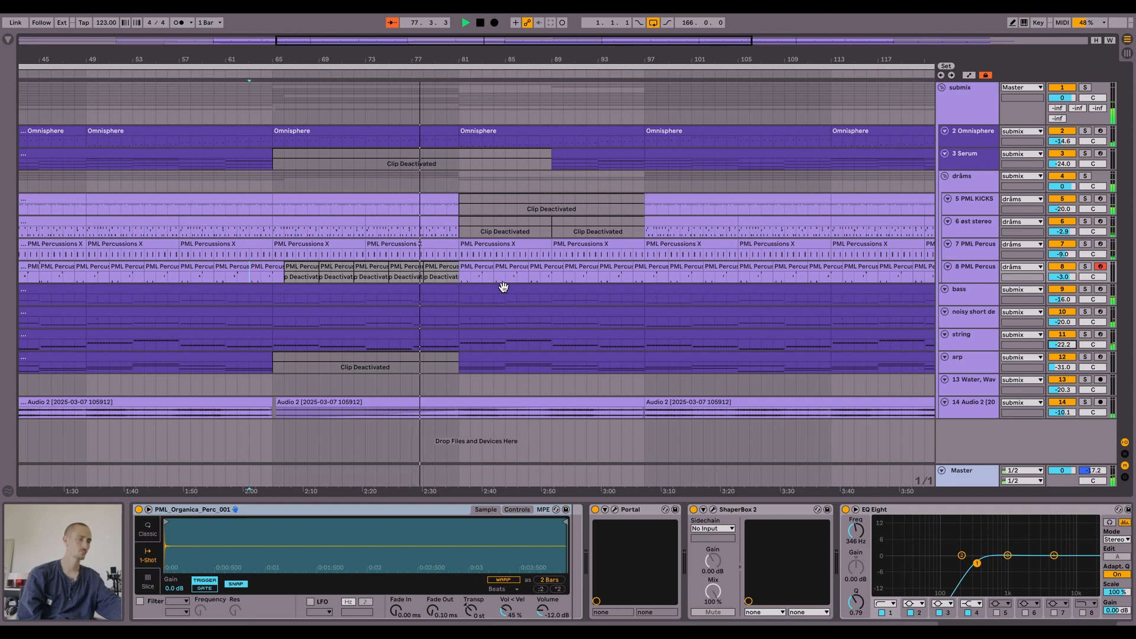
{"action": "scroll", "coordinate": [504, 287], "scroll_direction": "right", "scroll_amount": 2}
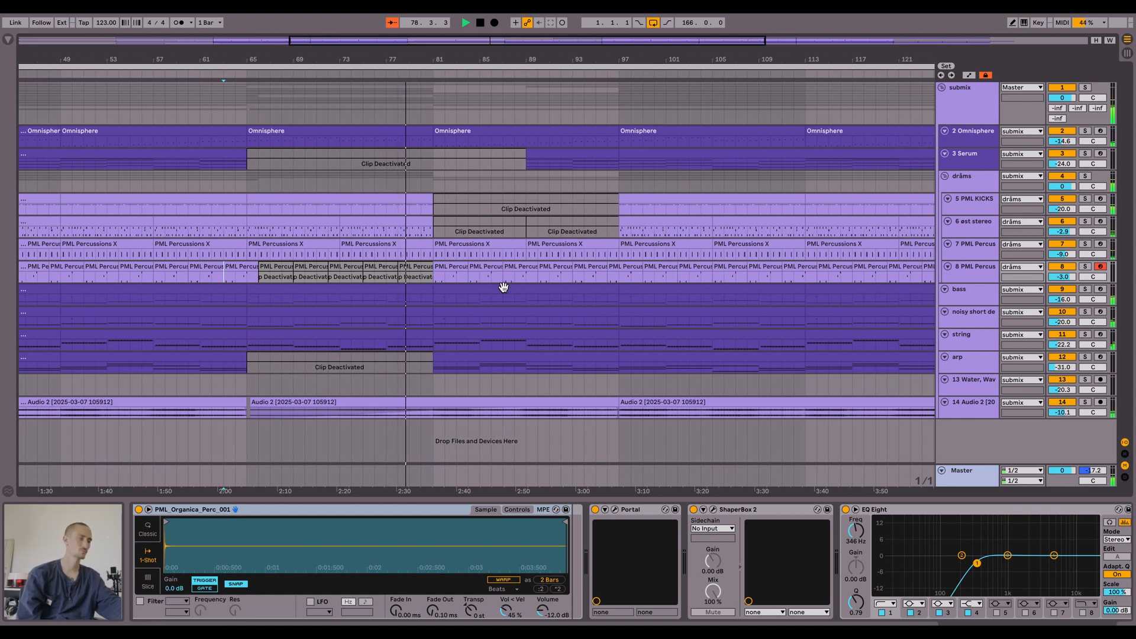
{"action": "scroll", "coordinate": [504, 287], "scroll_direction": "right", "scroll_amount": 5}
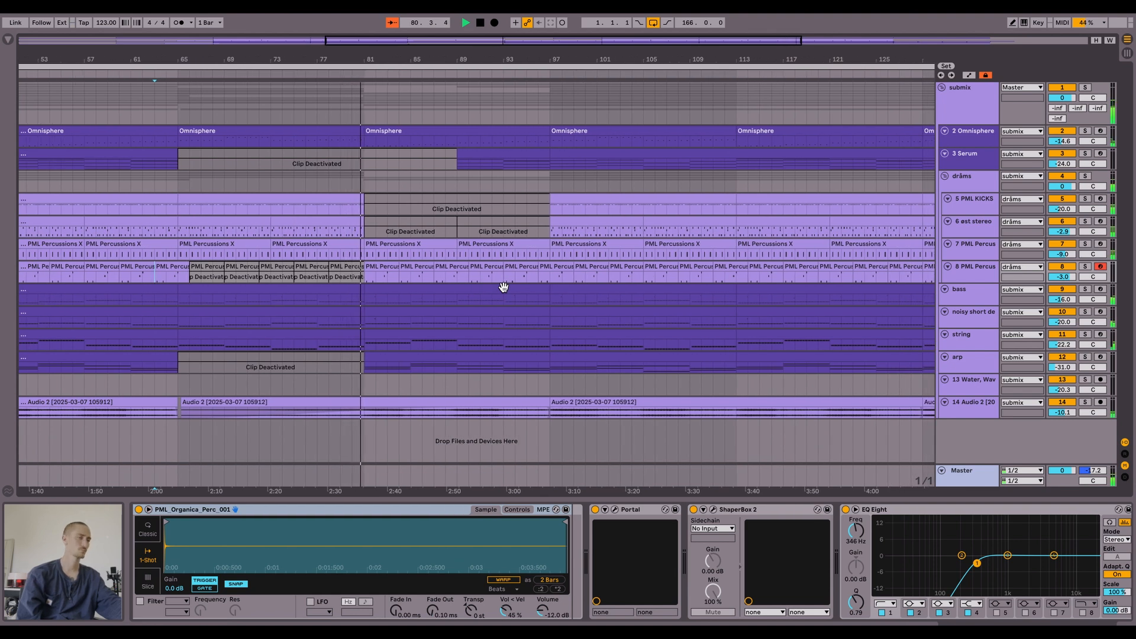
{"action": "scroll", "coordinate": [504, 287], "scroll_direction": "right", "scroll_amount": 2}
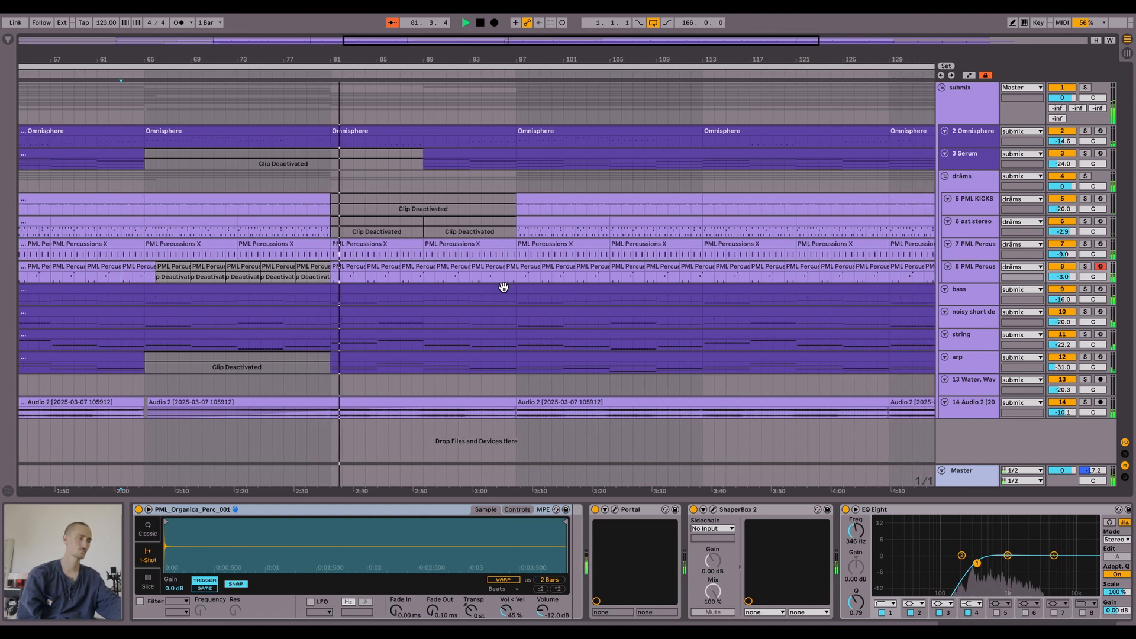
{"action": "scroll", "coordinate": [503, 287], "scroll_direction": "right", "scroll_amount": 1}
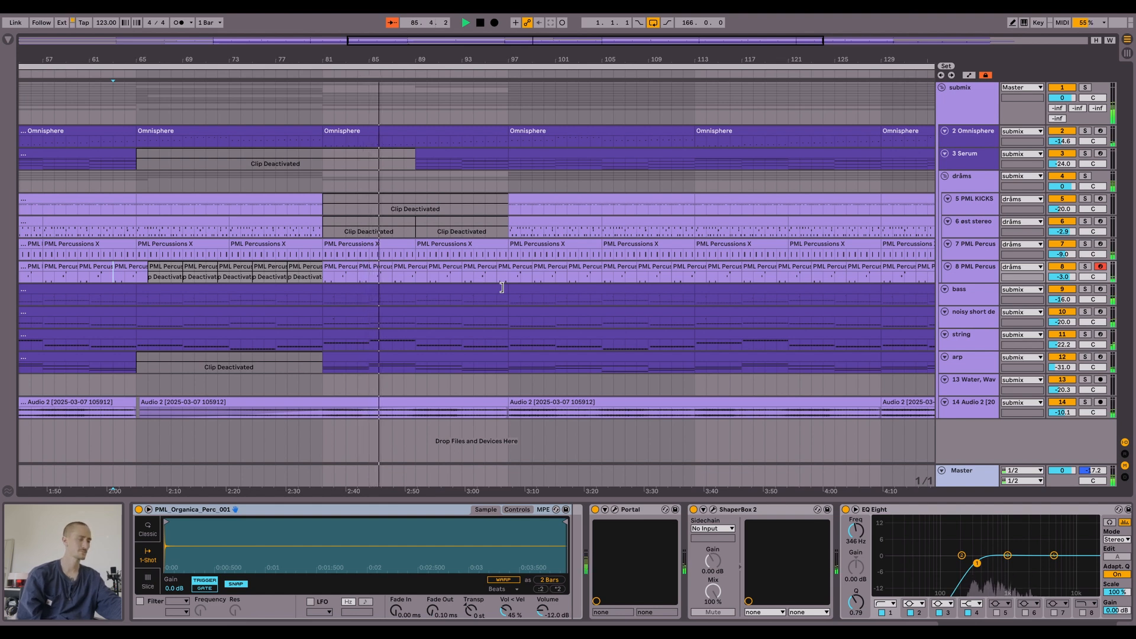
{"action": "scroll", "coordinate": [501, 287], "scroll_direction": "right", "scroll_amount": 2}
{"action": "scroll", "coordinate": [503, 287], "scroll_direction": "right", "scroll_amount": 5}
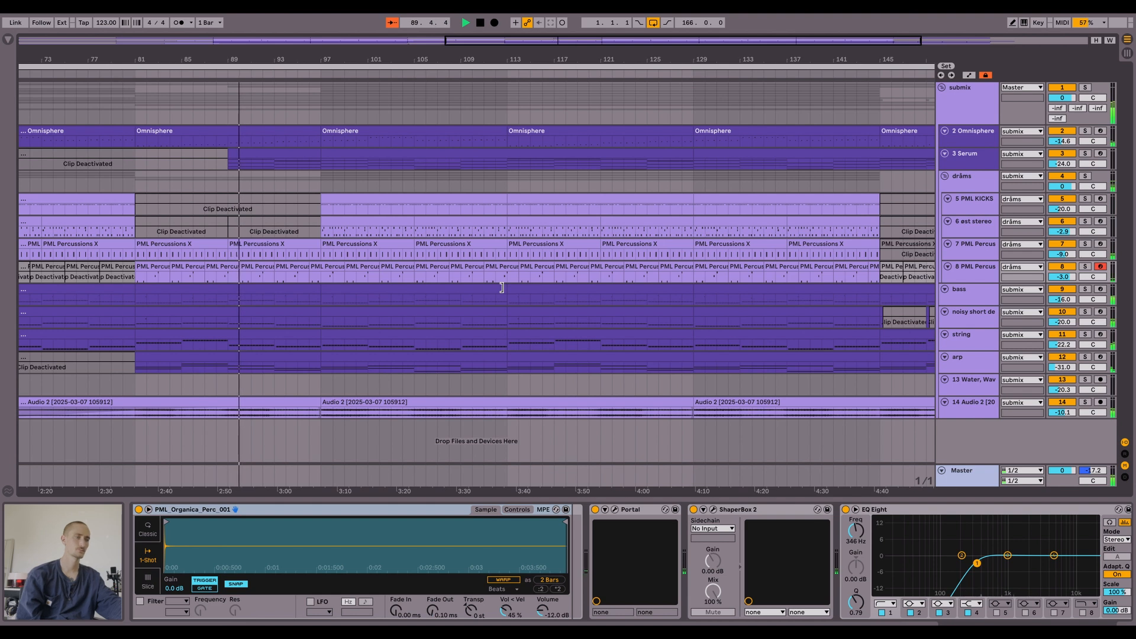
- Copy the submix's Portal, RC-20 and FilterFreak1 automation from bars 17–33 and paste it at bar 81
{"action": "scroll", "coordinate": [503, 287], "scroll_direction": "left", "scroll_amount": 2}
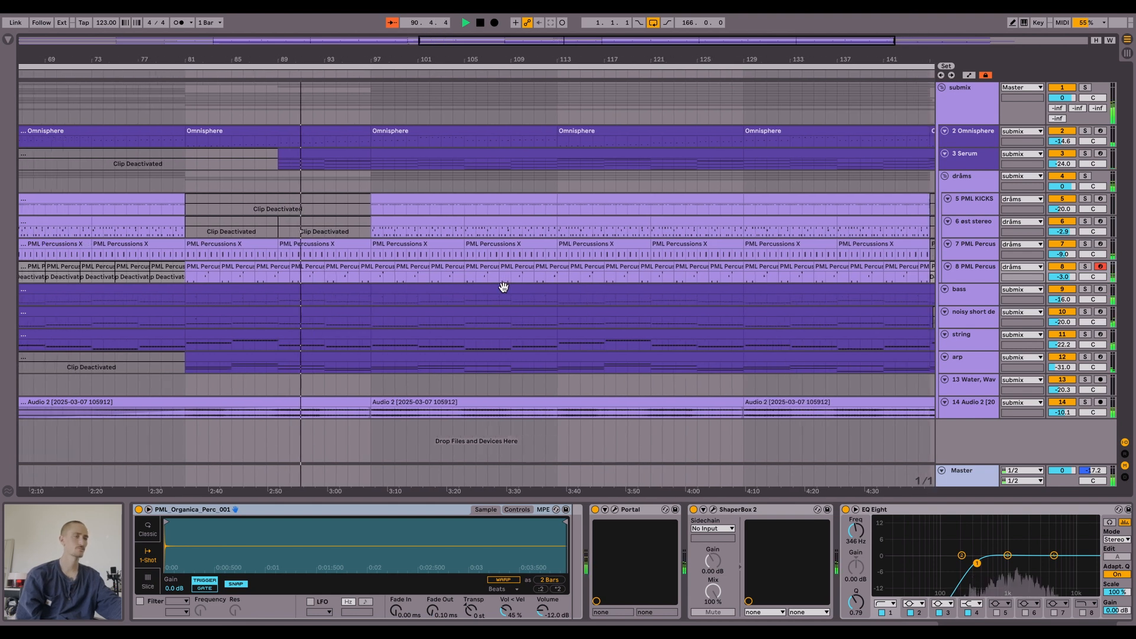
{"action": "scroll", "coordinate": [503, 287], "scroll_direction": "left", "scroll_amount": 3}
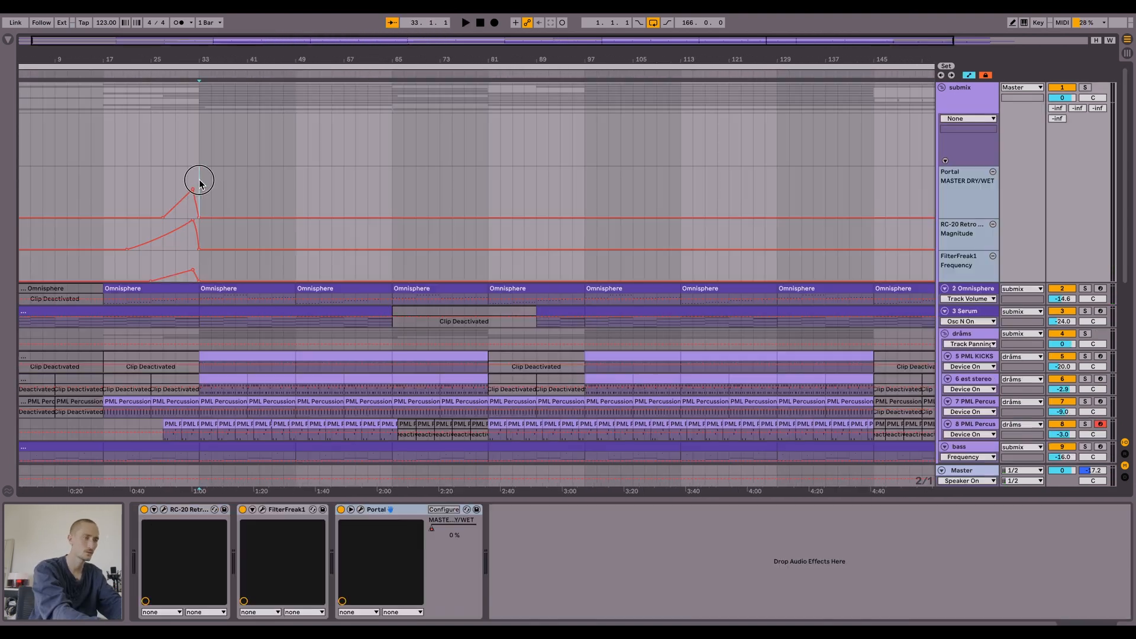
{"action": "left_click_drag", "start_coordinate": [200, 183], "coordinate": [103, 269]}
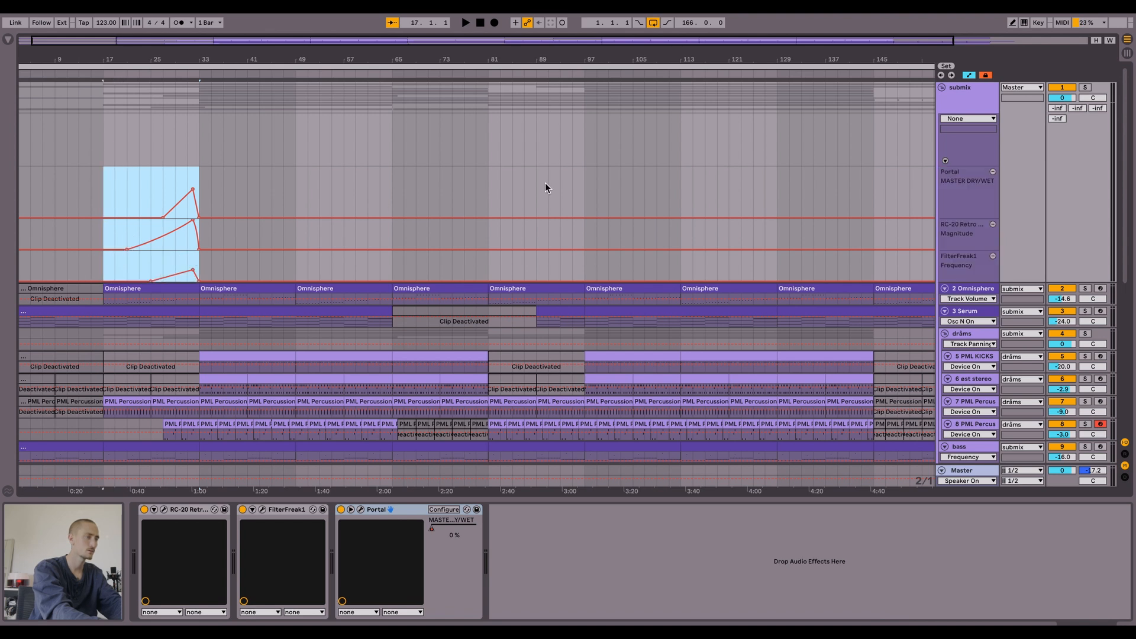
{"action": "scroll", "coordinate": [651, 170], "scroll_direction": "right", "scroll_amount": 2}
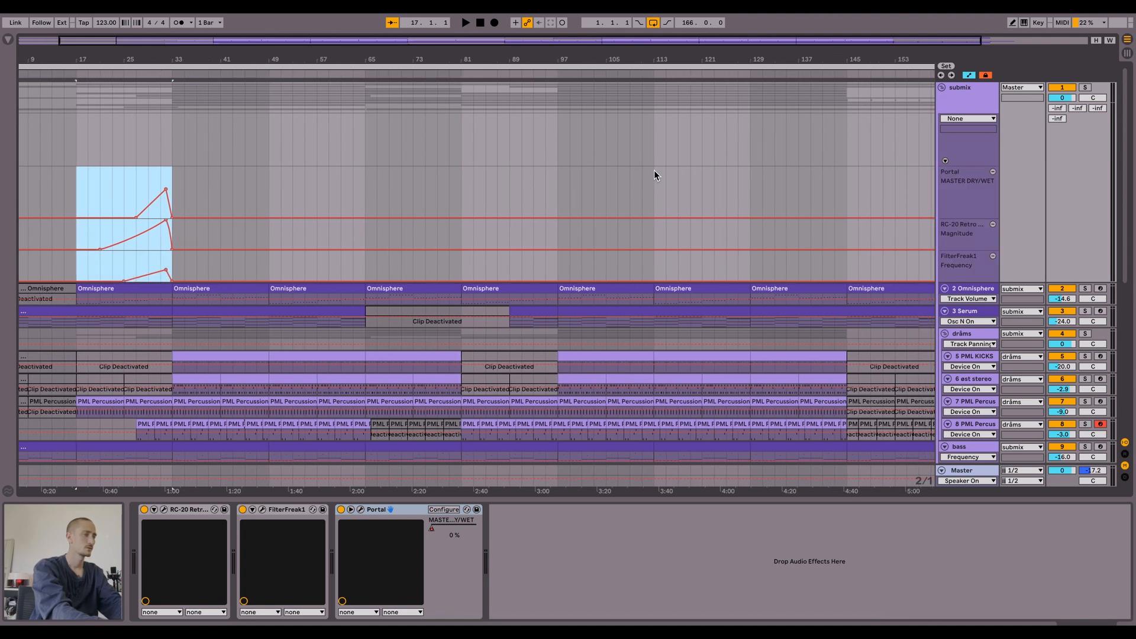
{"action": "scroll", "coordinate": [654, 169], "scroll_direction": "down", "scroll_amount": 3}
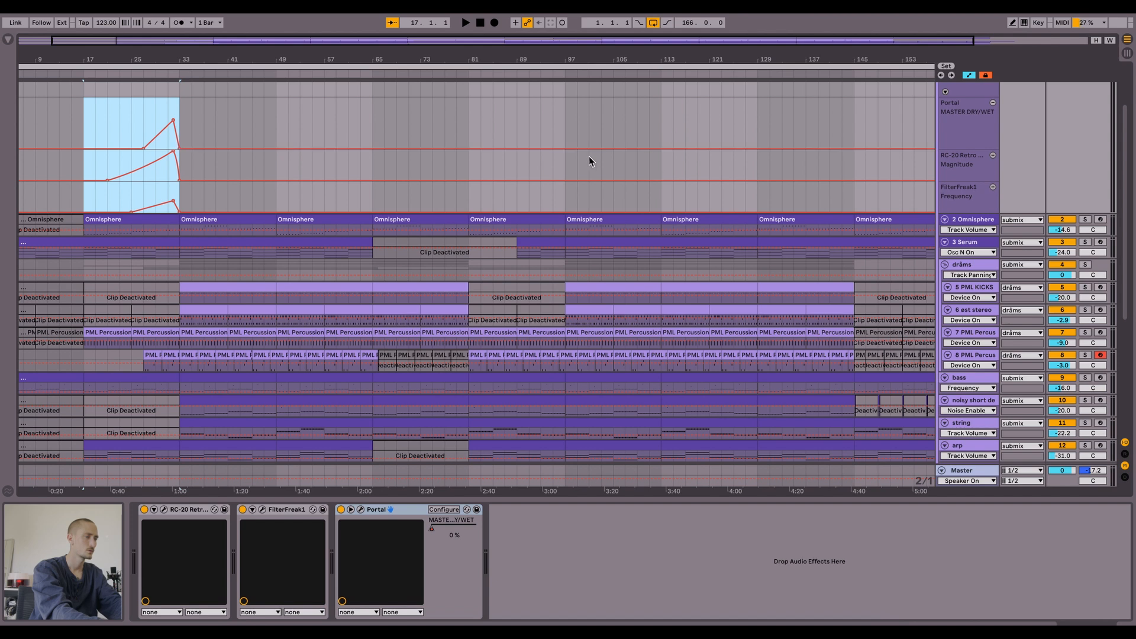
{"action": "left_click", "coordinate": [565, 130]}
{"action": "left_click", "coordinate": [468, 135]}
{"action": "key", "text": "ctrl+v"}
- Play from about bar 91 to audition the pasted effect build-up and the transition into bar 97
{"action": "left_click", "coordinate": [524, 123]}
{"action": "key", "text": "space"}
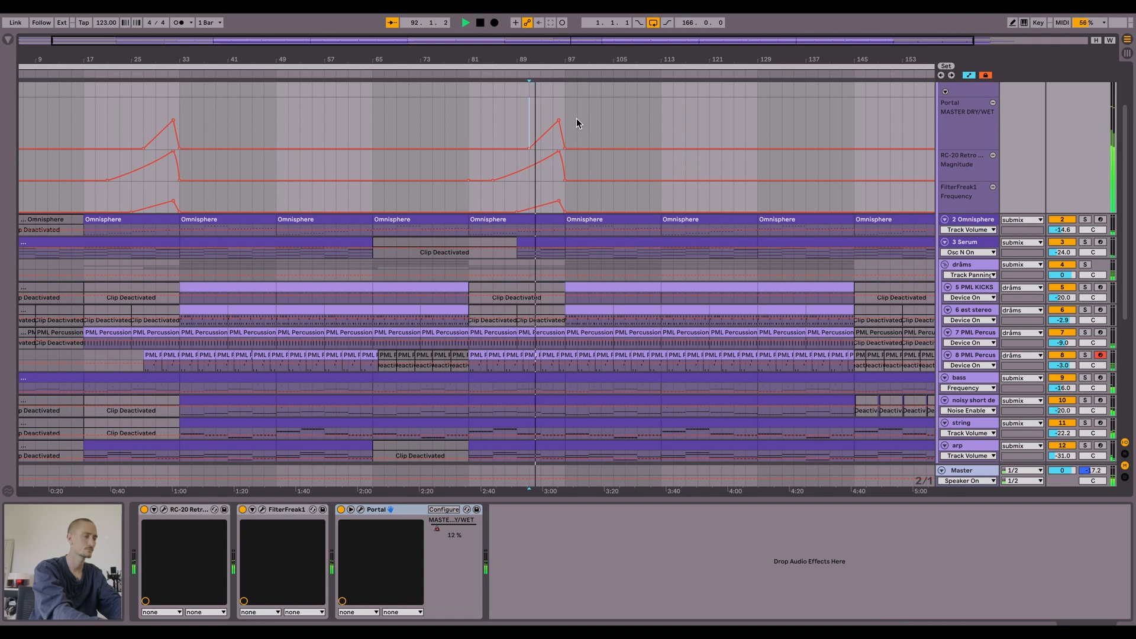
{"action": "scroll", "coordinate": [576, 119], "scroll_direction": "down", "scroll_amount": 2}
{"action": "scroll", "coordinate": [576, 118], "scroll_direction": "up", "scroll_amount": 4}
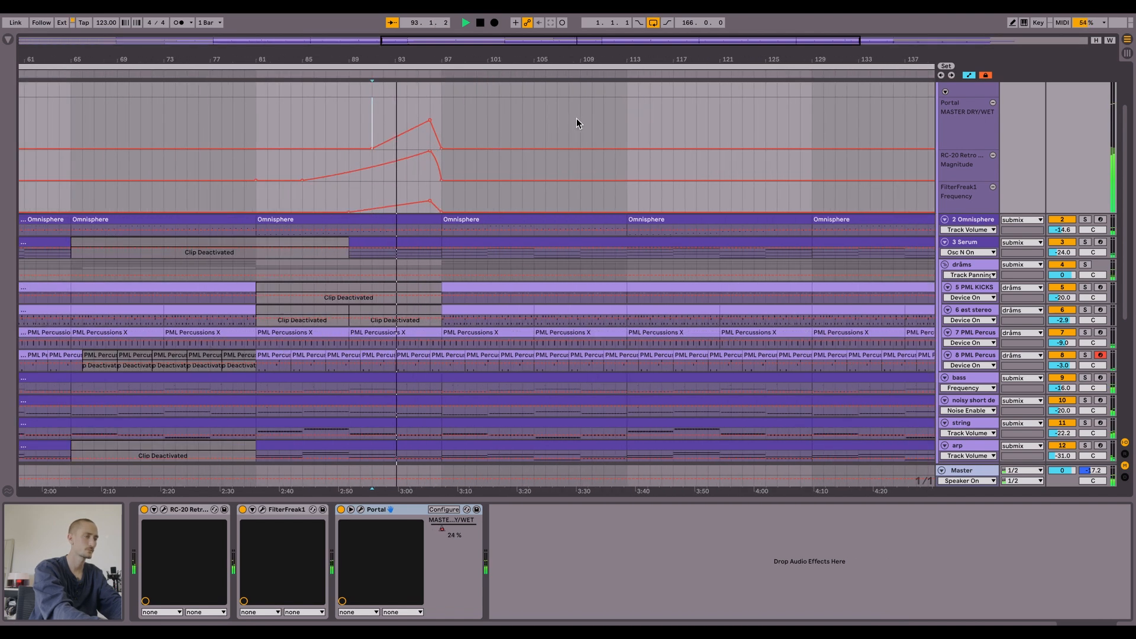
{"action": "scroll", "coordinate": [576, 118], "scroll_direction": "up", "scroll_amount": 3}
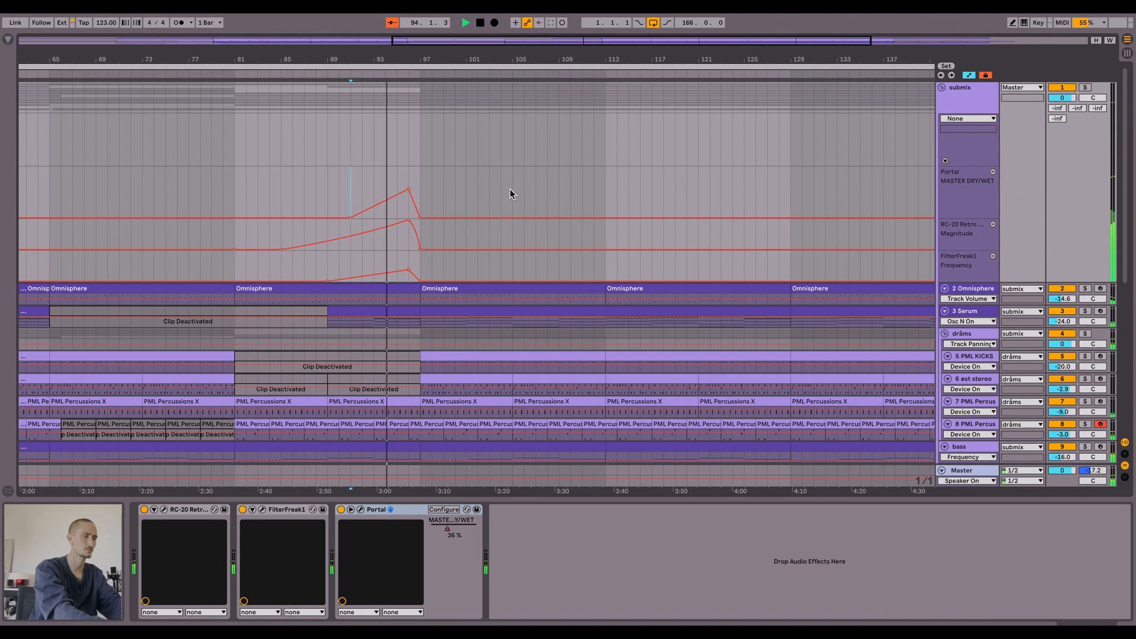
{"action": "key", "text": "a"}
{"action": "scroll", "coordinate": [506, 190], "scroll_direction": "down", "scroll_amount": 2}
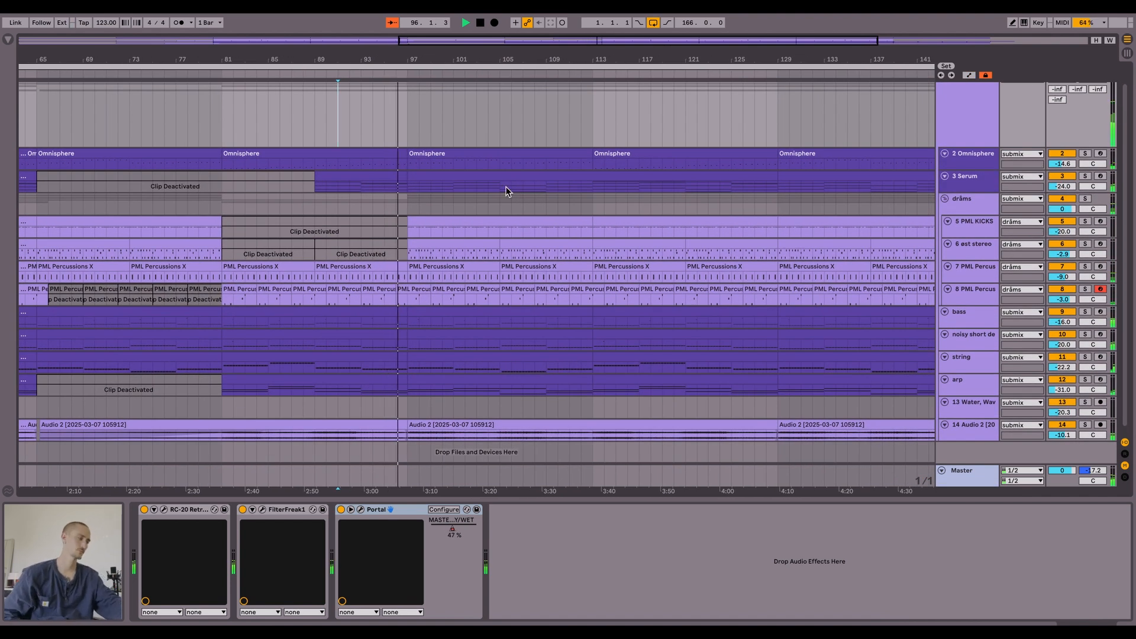
{"action": "key", "text": "space"}
- Deactivate the PML KICKS clip section between 97.2 and 97.4
{"action": "left_click", "coordinate": [426, 192]}
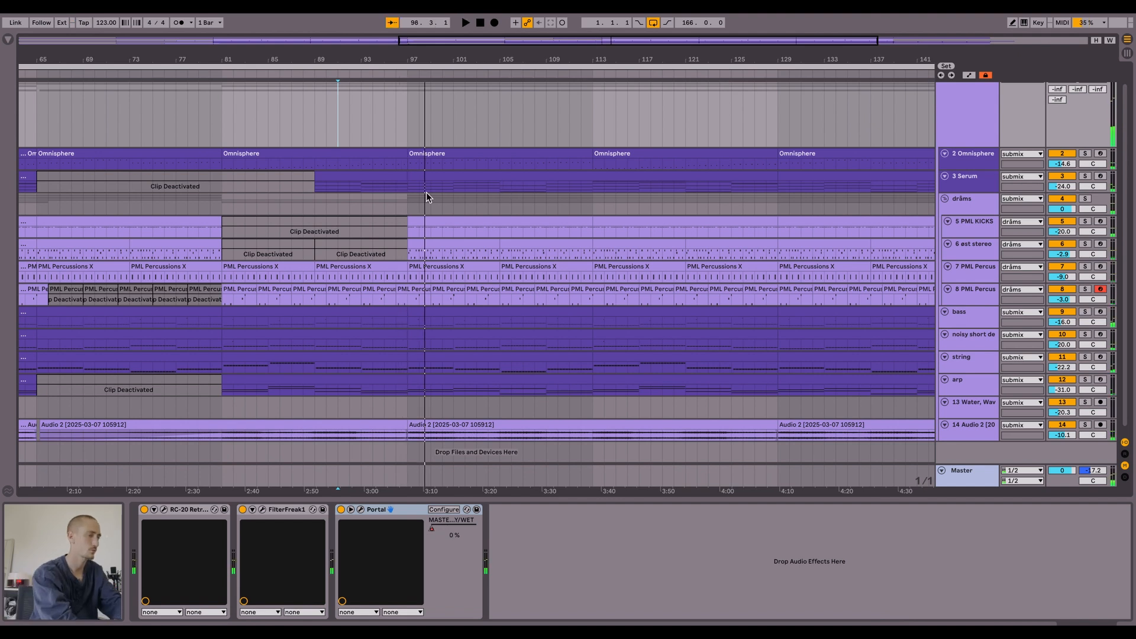
{"action": "scroll", "coordinate": [426, 192], "scroll_direction": "up", "scroll_amount": 5}
{"action": "scroll", "coordinate": [385, 187], "scroll_direction": "up", "scroll_amount": 1}
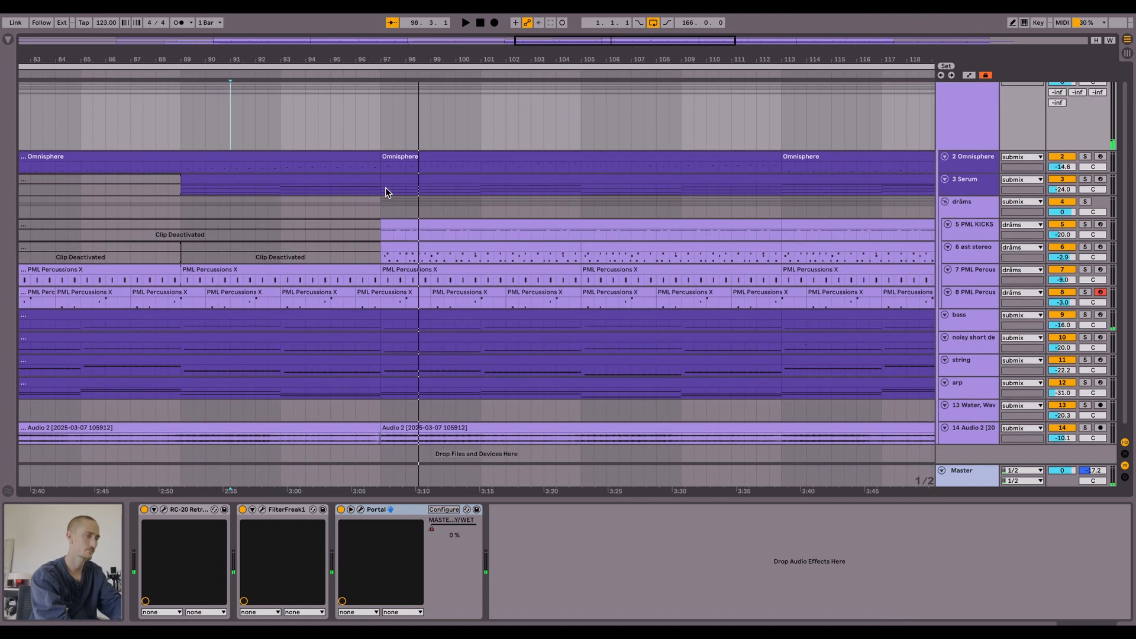
{"action": "scroll", "coordinate": [355, 125], "scroll_direction": "up", "scroll_amount": 4}
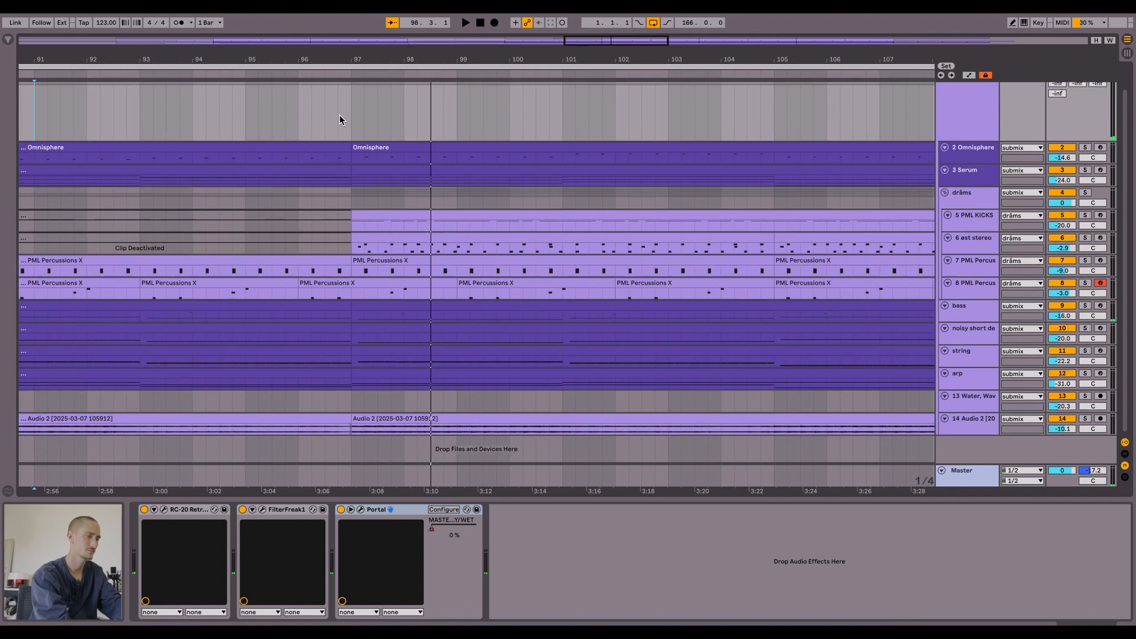
{"action": "left_click", "coordinate": [368, 284]}
{"action": "scroll", "coordinate": [370, 282], "scroll_direction": "up", "scroll_amount": 3}
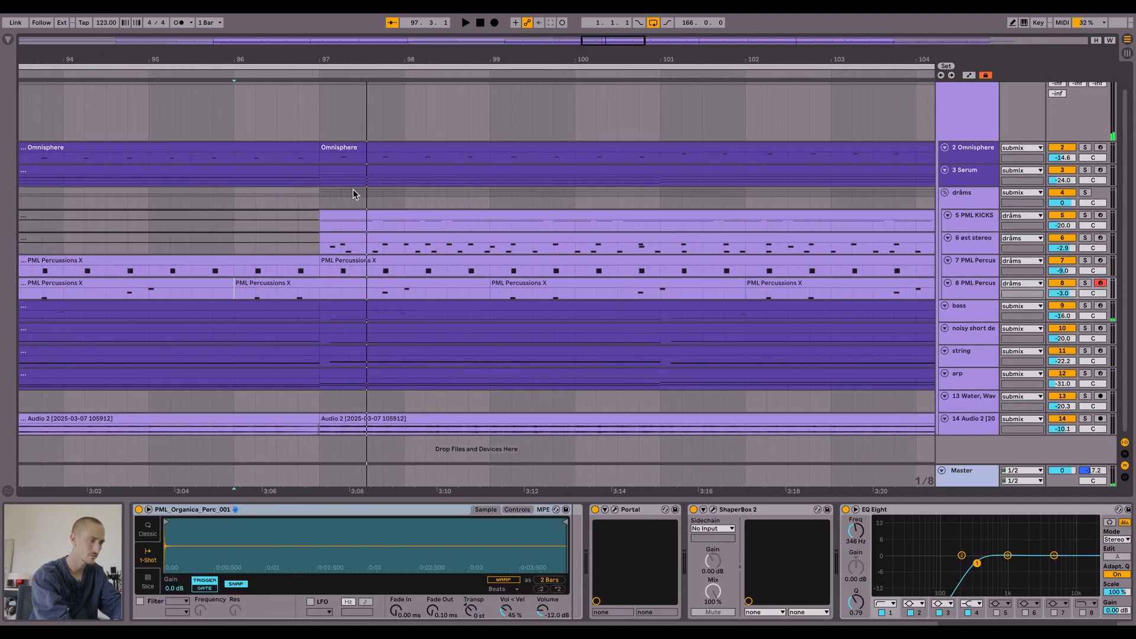
{"action": "left_click", "coordinate": [365, 218]}
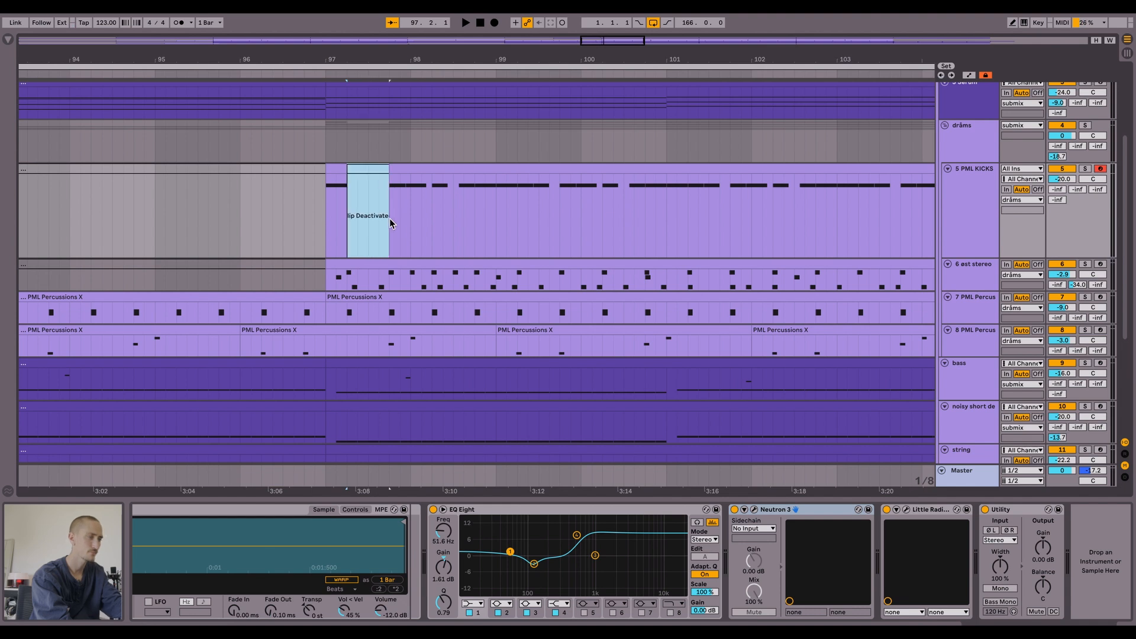
{"action": "key", "text": "0"}
- Deactivate the first two beats of bar 97 on percussion tracks 6 and 7, and audition the break
{"action": "left_click", "coordinate": [368, 284]}
{"action": "left_click", "coordinate": [328, 278]}
{"action": "left_click", "coordinate": [367, 316]}
{"action": "left_click", "coordinate": [329, 315]}
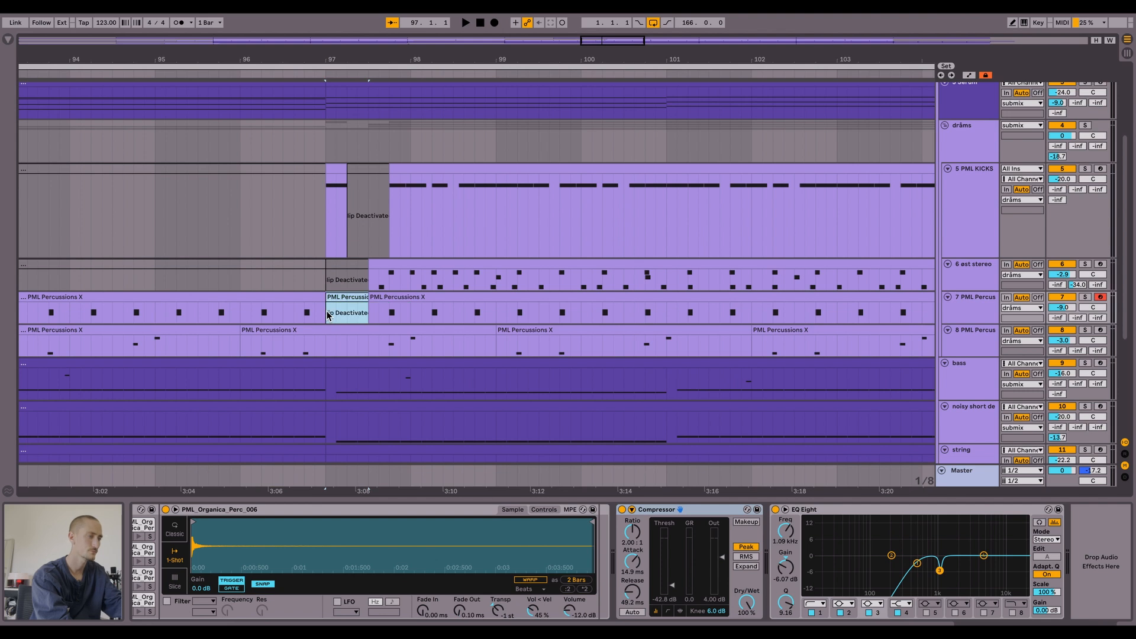
{"action": "left_click", "coordinate": [240, 226]}
{"action": "key", "text": "space"}
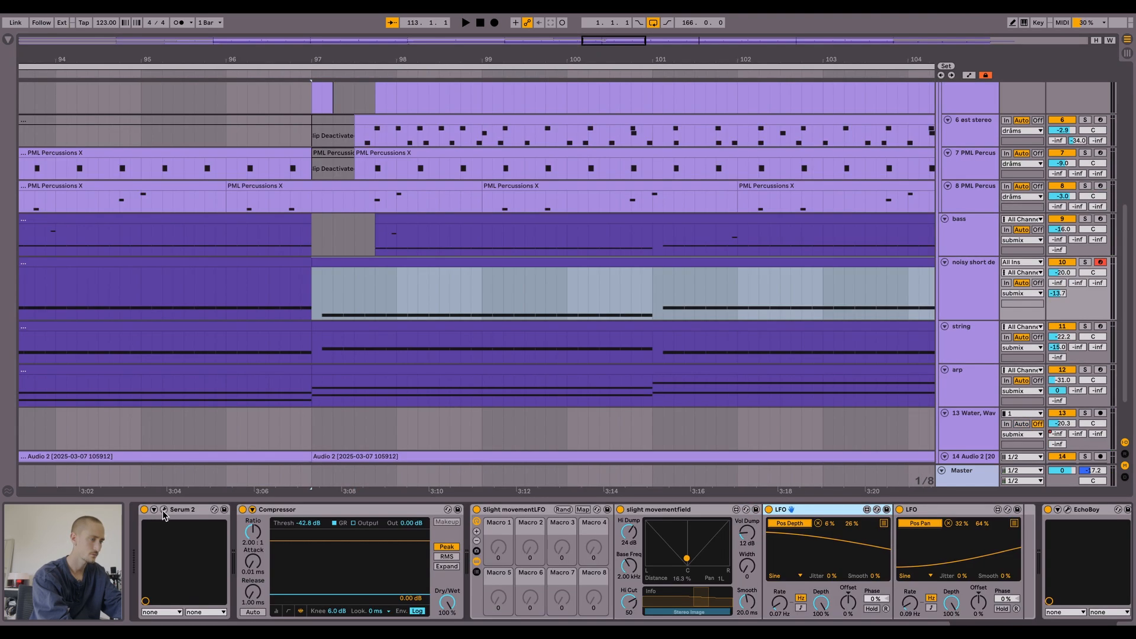
- Expose Serum 2's Env 1 Decay on the noisy short decay track and raise its automation just after bar 97
{"action": "left_click", "coordinate": [163, 510]}
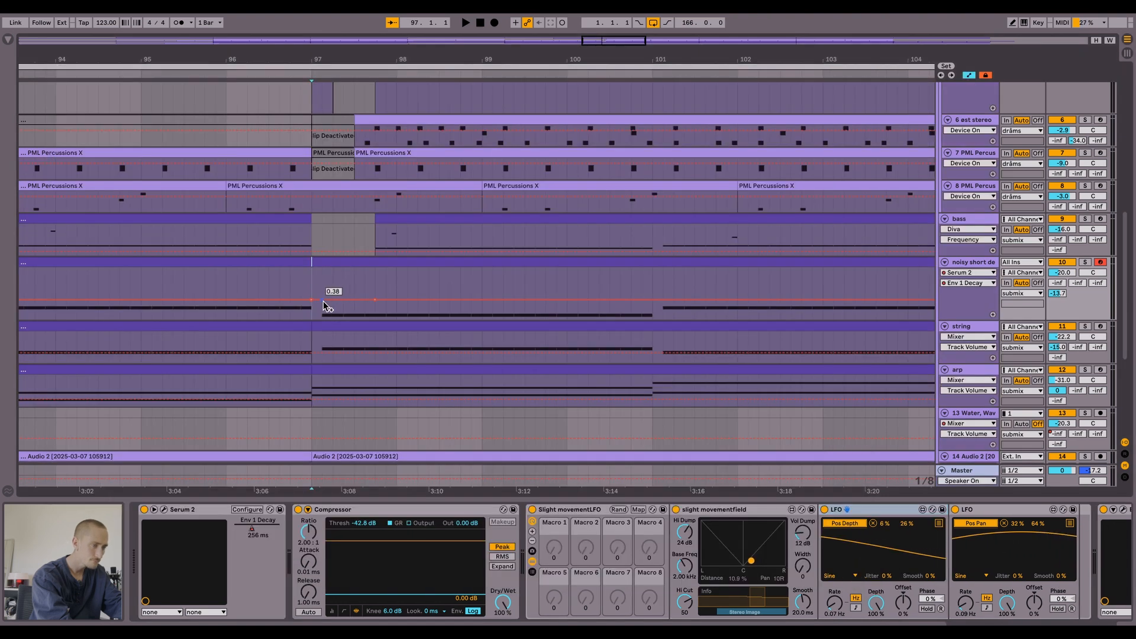
{"action": "left_click_drag", "start_coordinate": [333, 300], "coordinate": [323, 282]}
{"action": "key", "text": "a"}
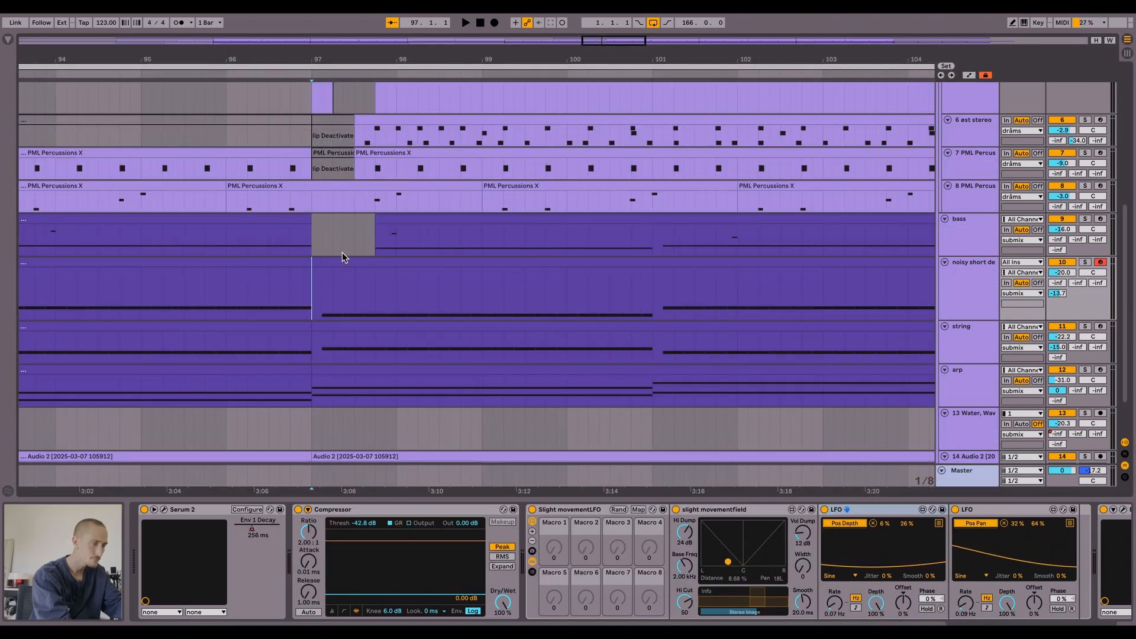
- Deactivate the second and third G#2 notes in the noisy short decay clip at bar 97 and audition it
{"action": "double_click", "coordinate": [343, 278]}
{"action": "scroll", "coordinate": [335, 544], "scroll_direction": "up", "scroll_amount": 5}
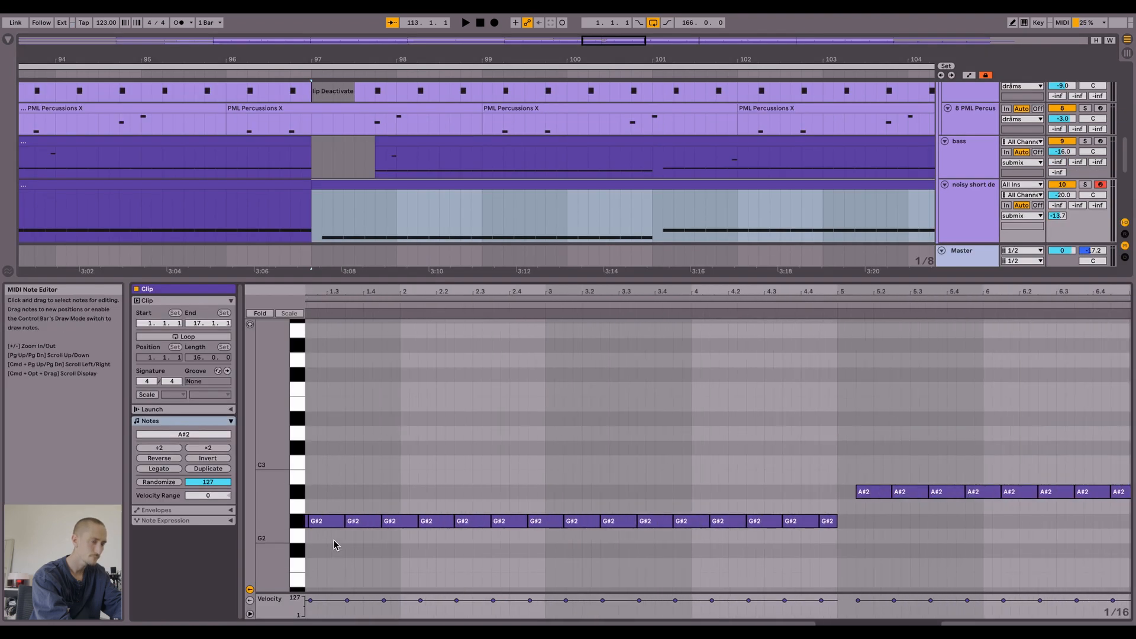
{"action": "scroll", "coordinate": [482, 575], "scroll_direction": "left", "scroll_amount": 2}
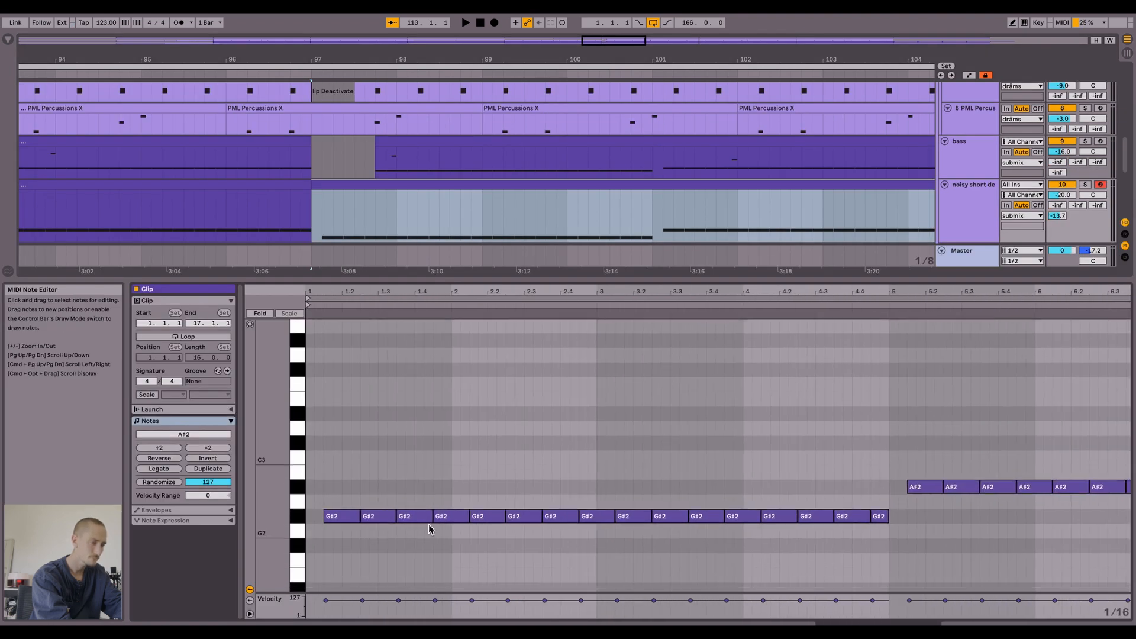
{"action": "left_click_drag", "start_coordinate": [413, 545], "coordinate": [379, 510]}
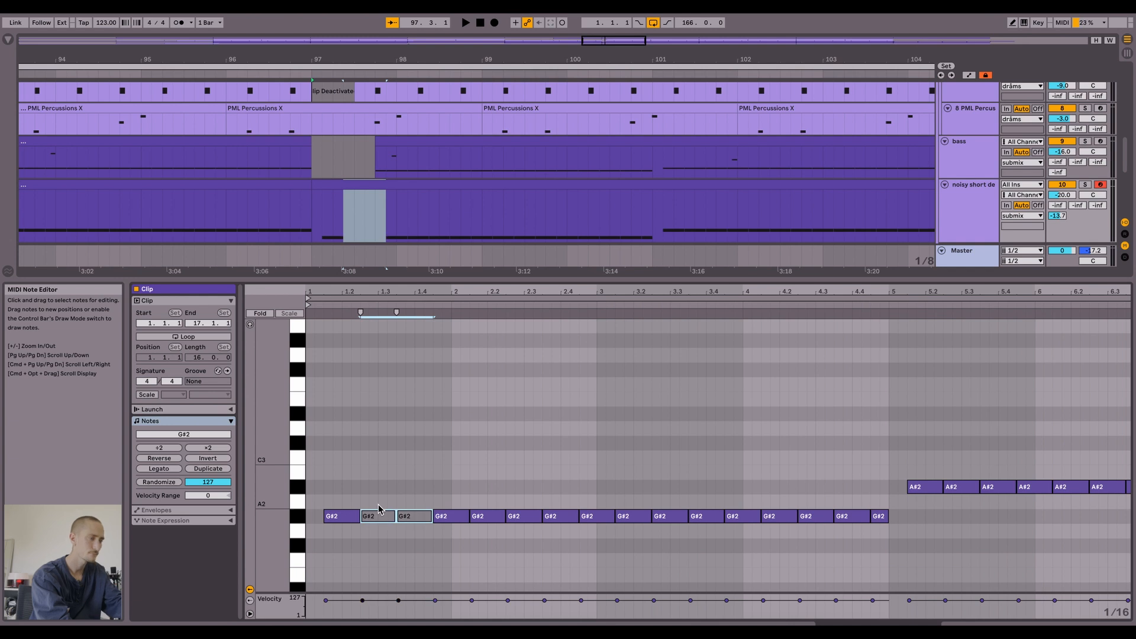
{"action": "key", "text": "shift+Tab"}
{"action": "key", "text": "space"}
{"action": "key", "text": "space"}
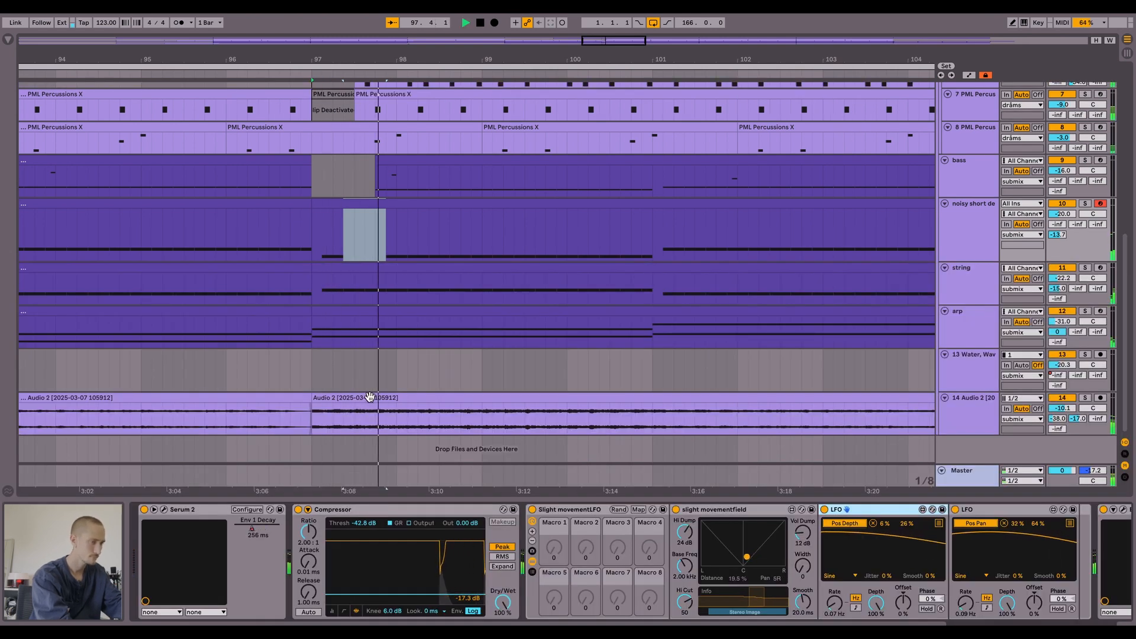
- Shape the Env 1 Decay automation after bar 97 into a rising ramp that drops back near 97.4, and audition it
{"action": "key", "text": "a"}
{"action": "left_click_drag", "start_coordinate": [364, 221], "coordinate": [365, 217]}
{"action": "key", "text": "space"}
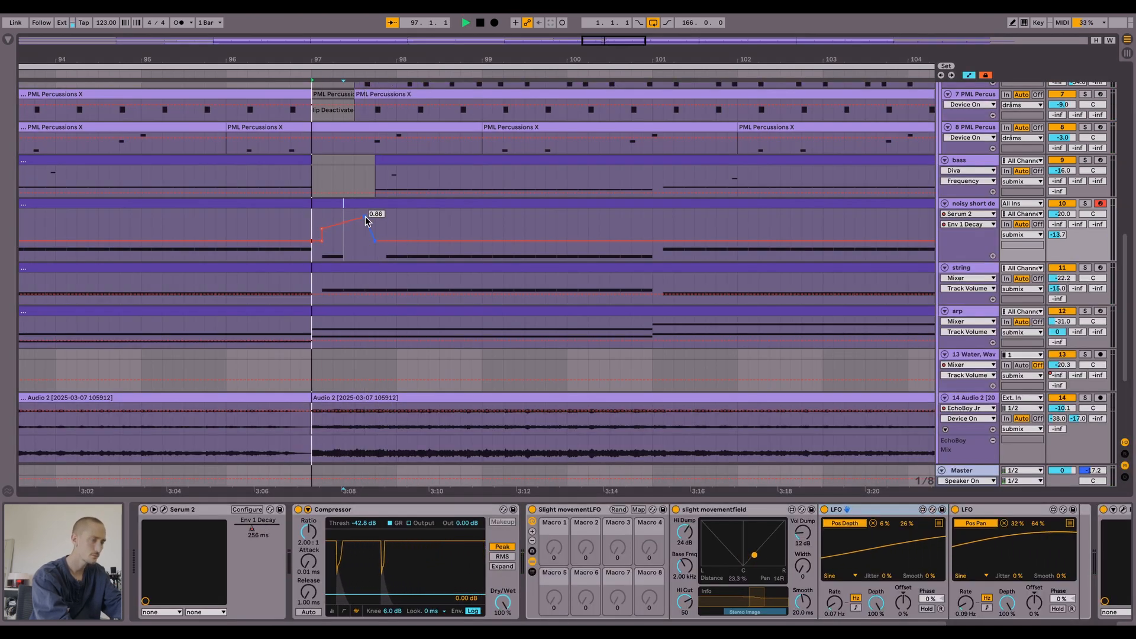
{"action": "key", "text": "space"}
- Lengthen the first G#2 note at bar 97 over the deactivated notes and play the result
{"action": "key", "text": "a"}
{"action": "key", "text": "shift+Tab"}
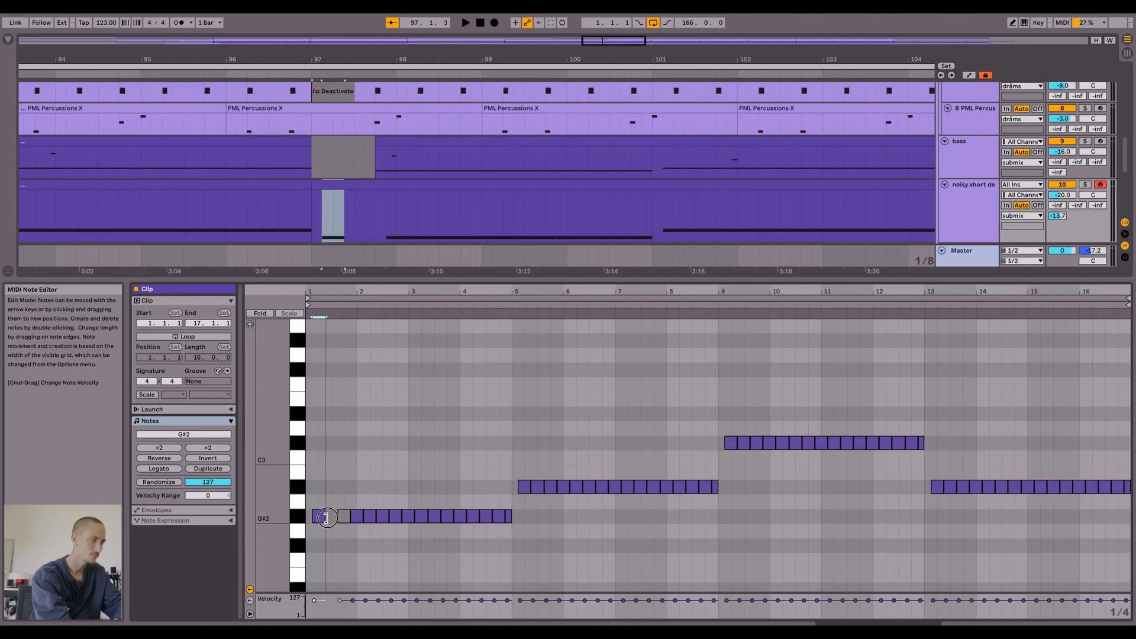
{"action": "key", "text": "space"}
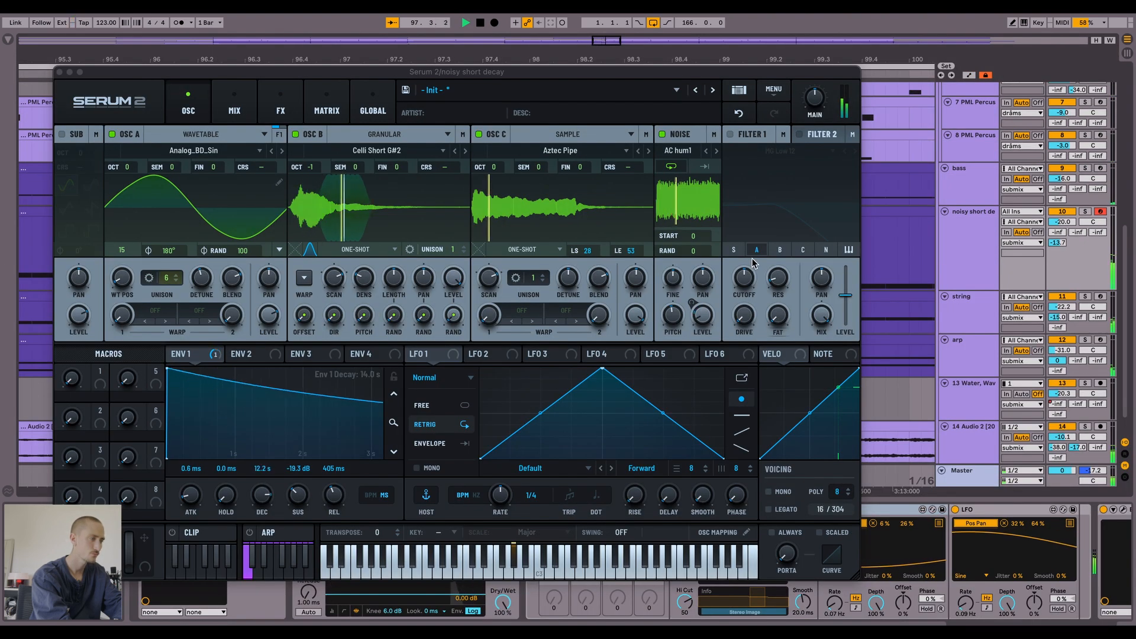
- Audition the Serum 2 sound and automate its Noise Level with a ramp from 97.1.3 peaking at 97.4, dropping straight back
{"action": "key", "text": "space"}
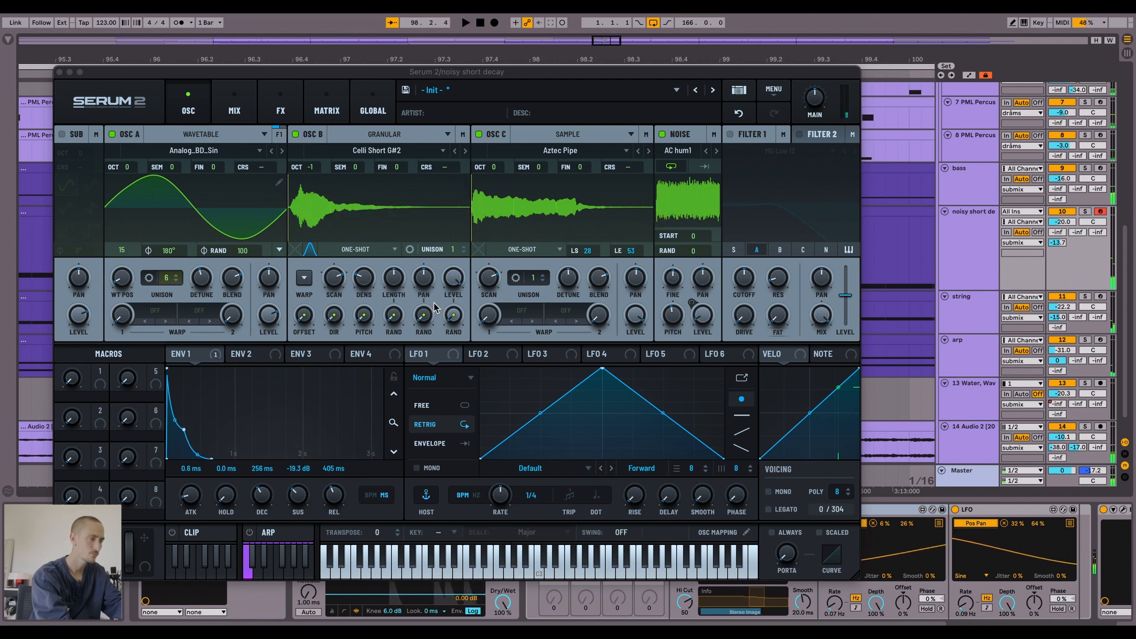
{"action": "key", "text": "space"}
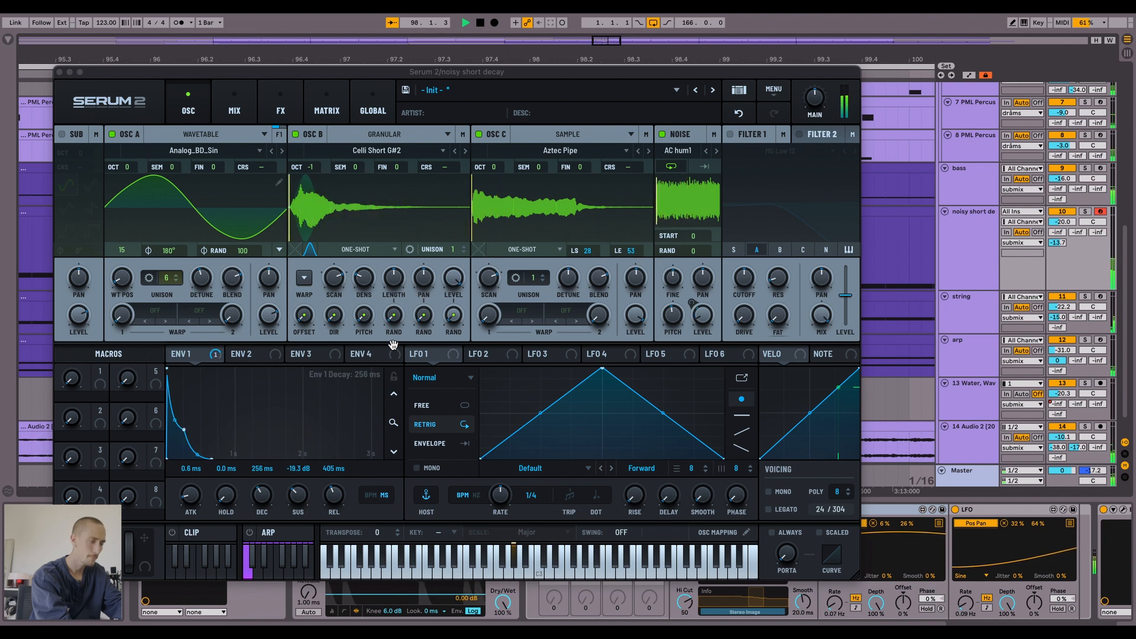
{"action": "key", "text": "space"}
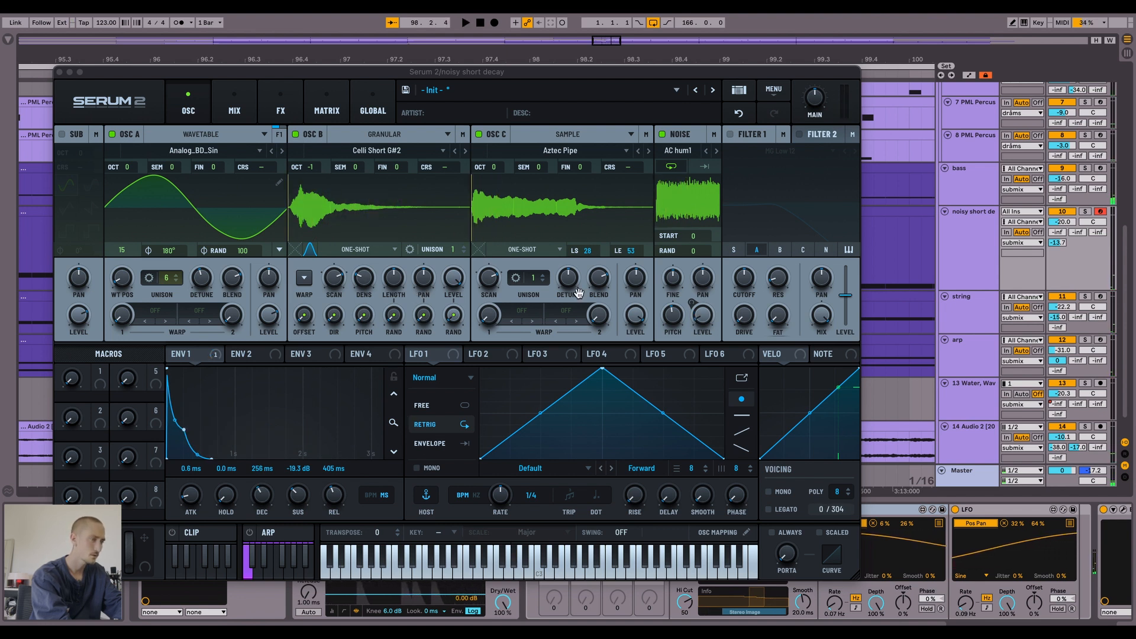
{"action": "key", "text": "space"}
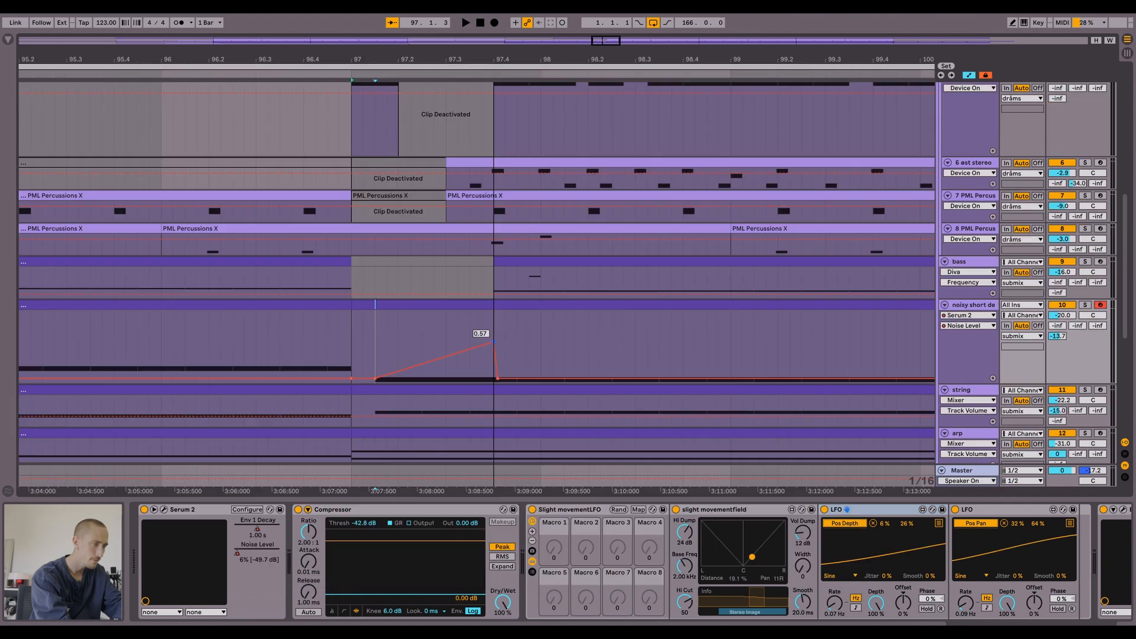
{"action": "left_click_drag", "start_coordinate": [494, 339], "coordinate": [498, 331]}
{"action": "key", "text": "space"}
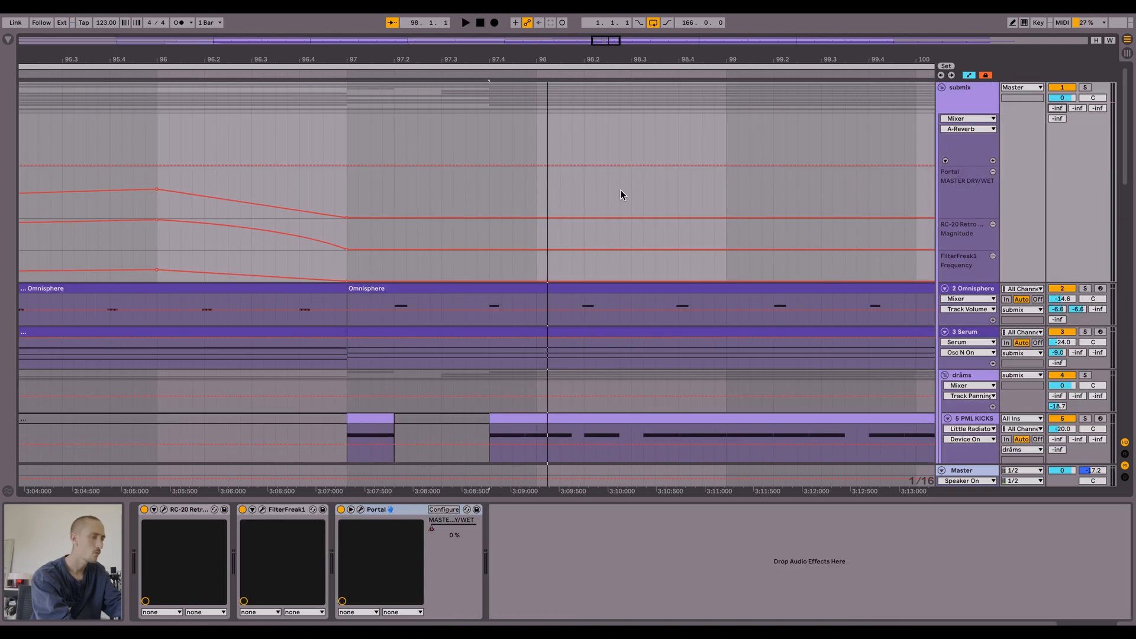
- Automate the submix's A-Reverb send with a peak at 97.4 falling to -inf dB by bar 98, and play from bar 97
{"action": "left_click", "coordinate": [491, 162]}
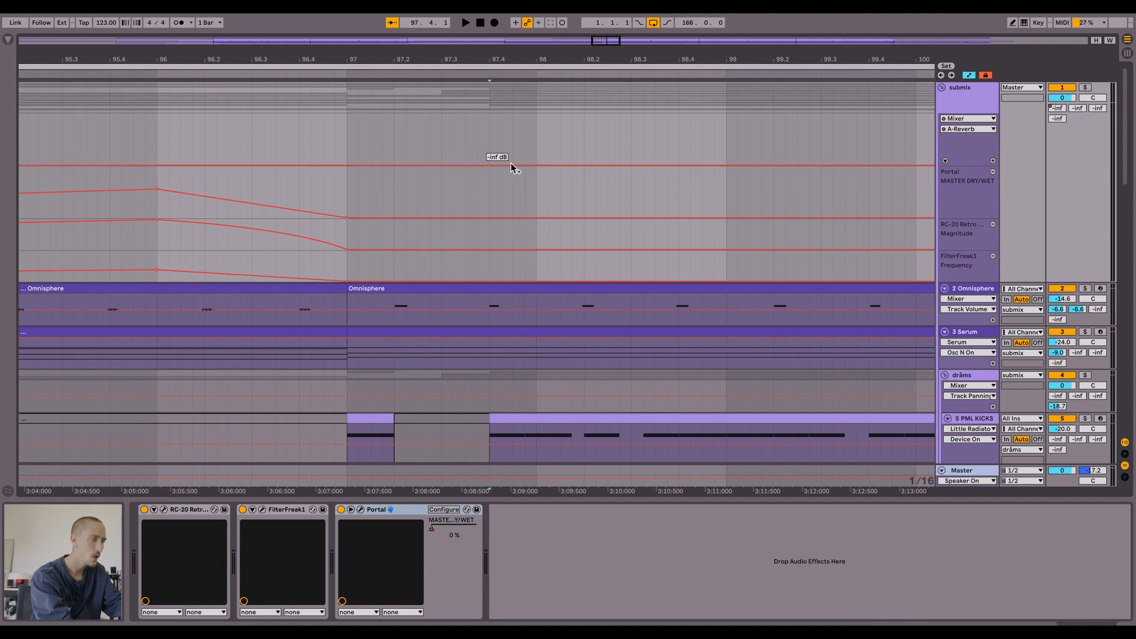
{"action": "left_click_drag", "start_coordinate": [513, 162], "coordinate": [513, 122]}
{"action": "left_click", "coordinate": [343, 140]}
{"action": "key", "text": "space"}
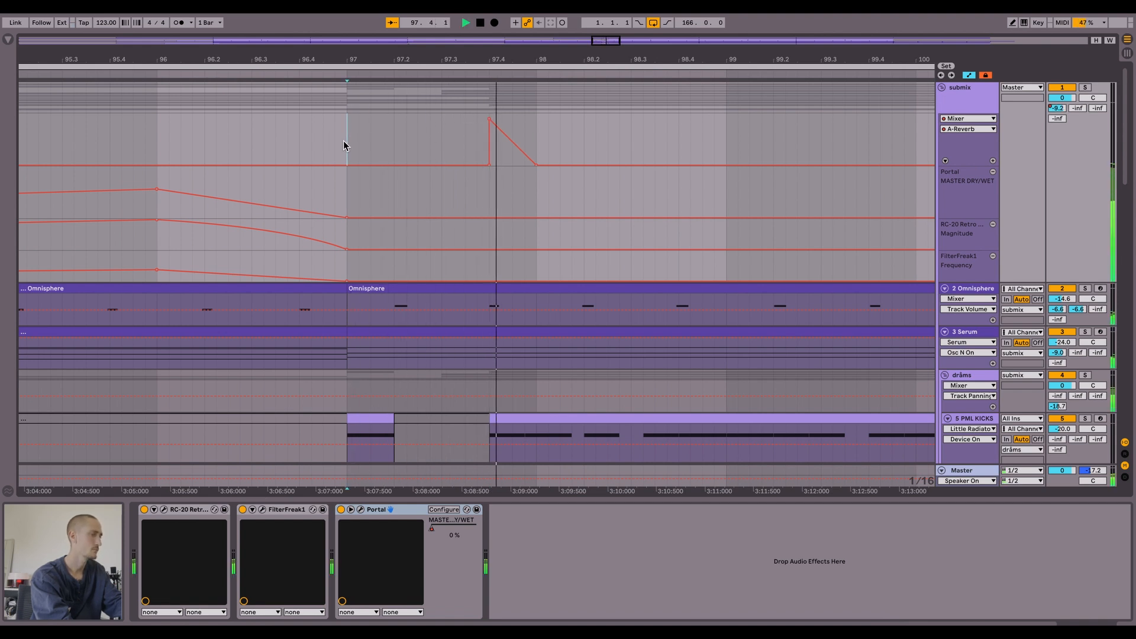
{"action": "key", "text": "space"}
- Shorten the submix's A-Reverb peak at 97.4 to a brief pulse with a steep fall, and audition the transition
{"action": "left_click_drag", "start_coordinate": [510, 140], "coordinate": [500, 128]}
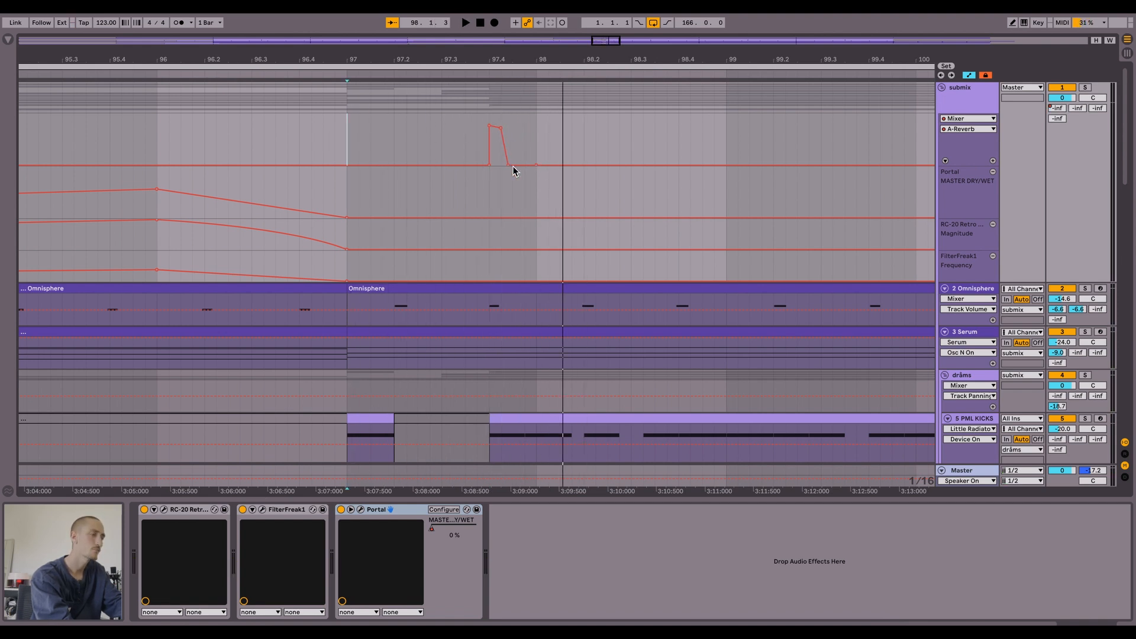
{"action": "left_click", "coordinate": [442, 132]}
{"action": "key", "text": "space"}
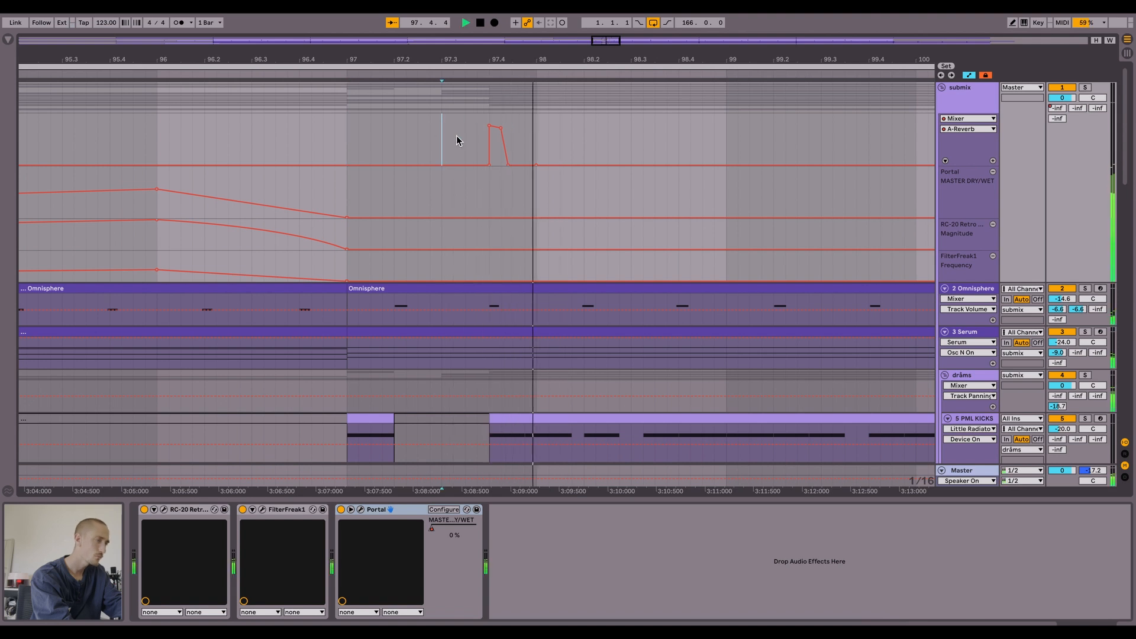
{"action": "left_click", "coordinate": [342, 152]}
{"action": "key", "text": "space"}
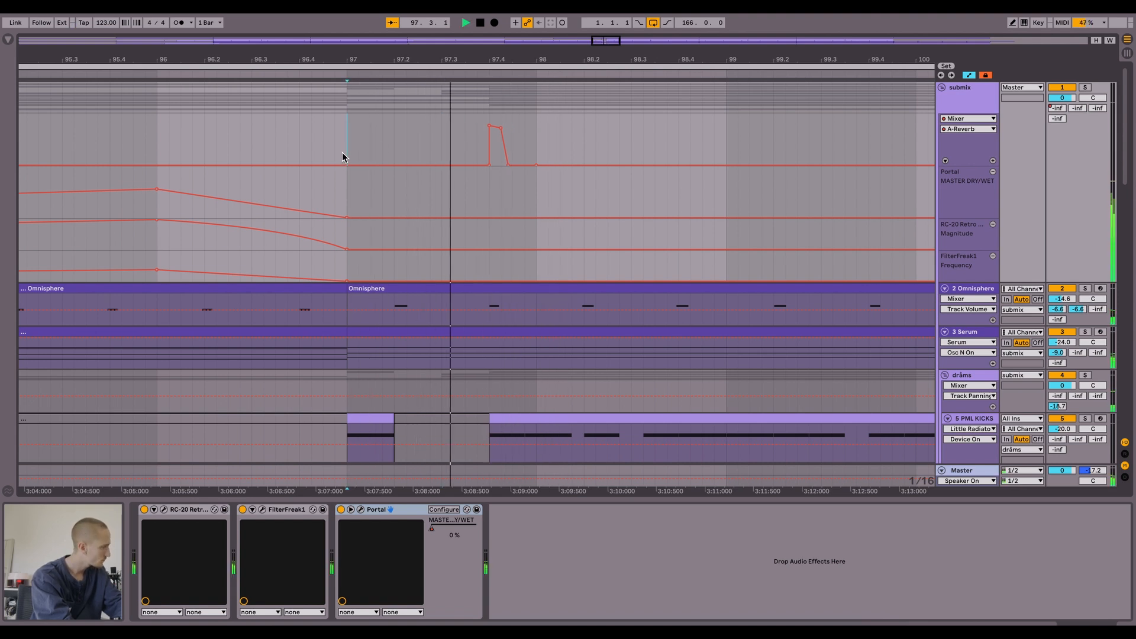
- Automate the submix's Portal dry/wet and RC-20 Magnitude to rise from bar 97 and fall back at 97.4, auditioning each change
{"action": "key", "text": "space"}
{"action": "left_click_drag", "start_coordinate": [469, 216], "coordinate": [469, 187]}
{"action": "key", "text": "space"}
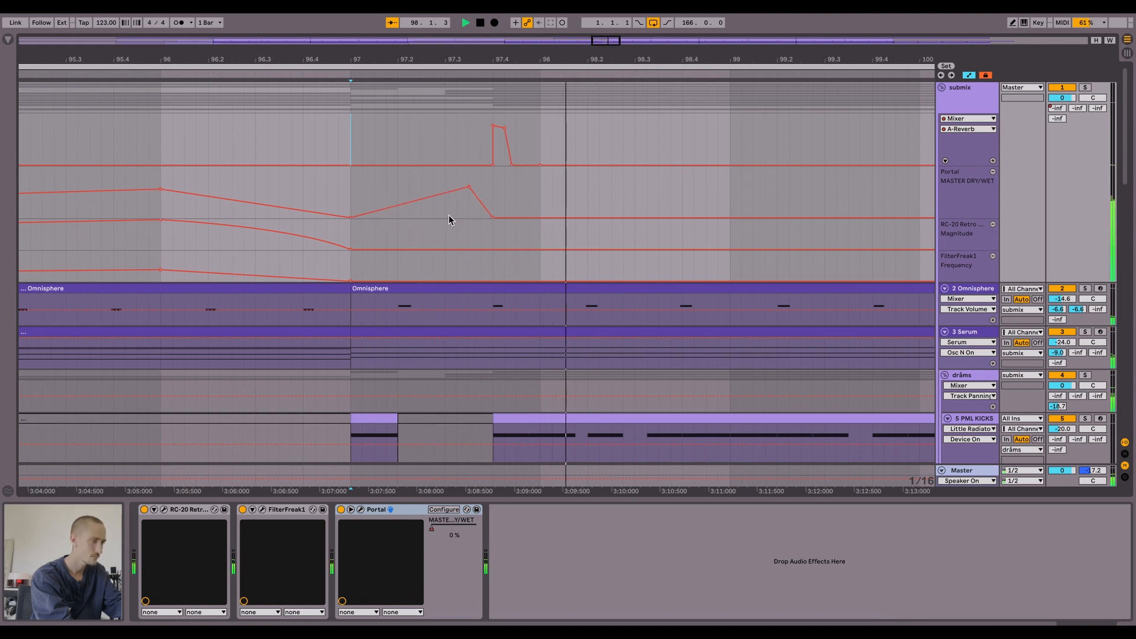
{"action": "key", "text": "space"}
{"action": "left_click_drag", "start_coordinate": [448, 249], "coordinate": [447, 226]}
{"action": "key", "text": "space"}
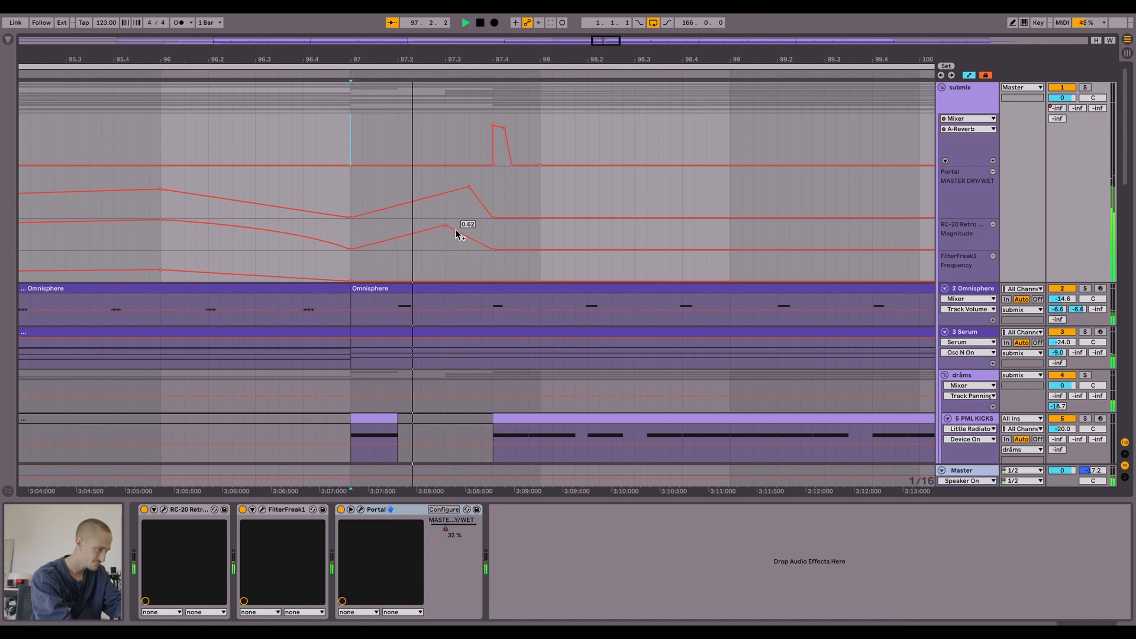
- Play the transition into bar 97 from the last beat of bar 96 with the automation lanes hidden
{"action": "left_click", "coordinate": [333, 137]}
{"action": "key", "text": "space"}
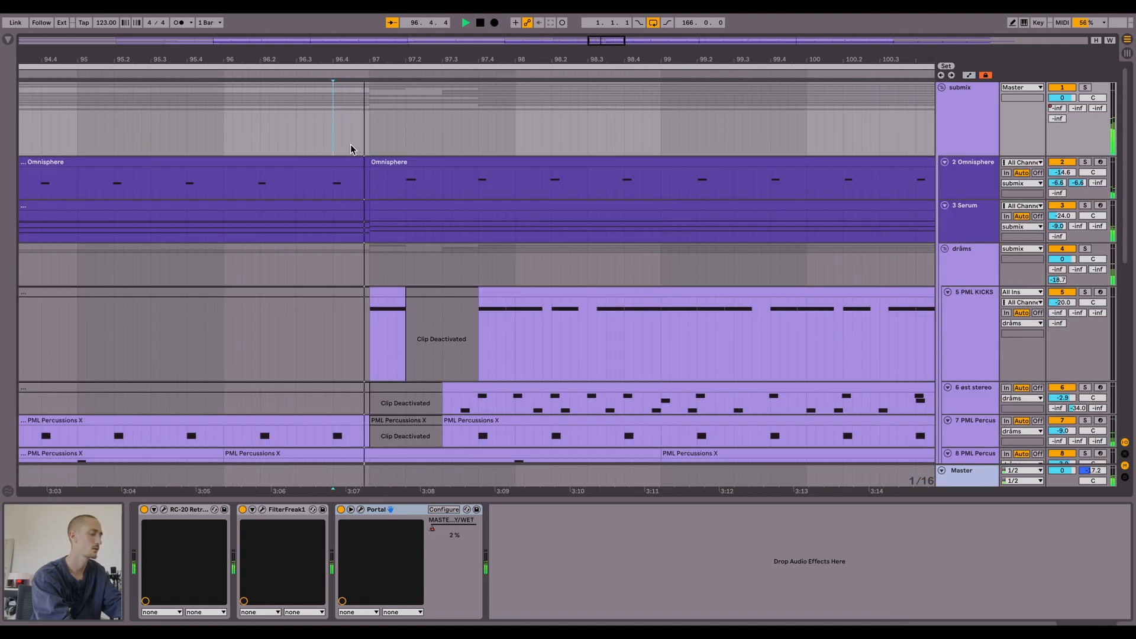
{"action": "left_click", "coordinate": [397, 151]}
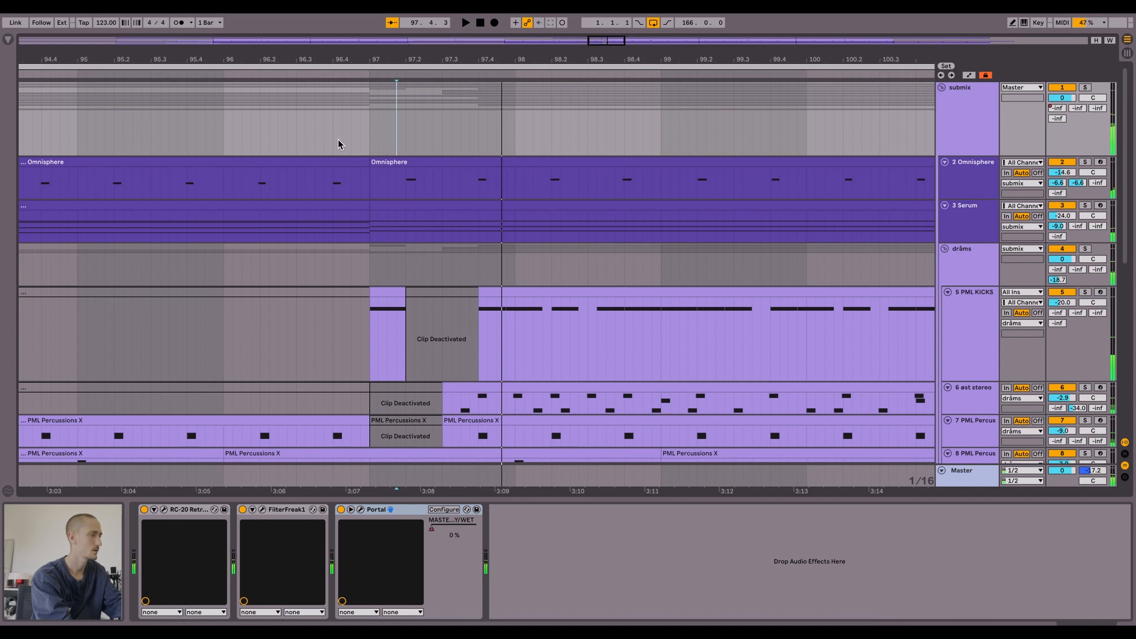
{"action": "key", "text": "space"}
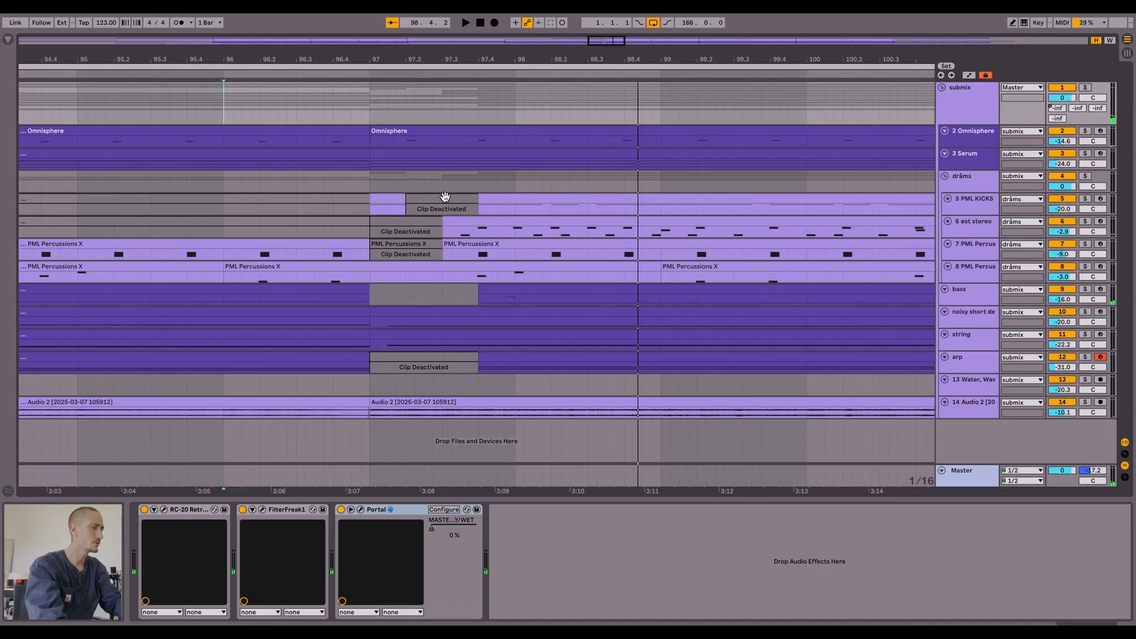
- Audition the approach to bar 97 from bar 95 and examine the submix automation curves during playback
{"action": "scroll", "coordinate": [272, 211], "scroll_direction": "down", "scroll_amount": 5}
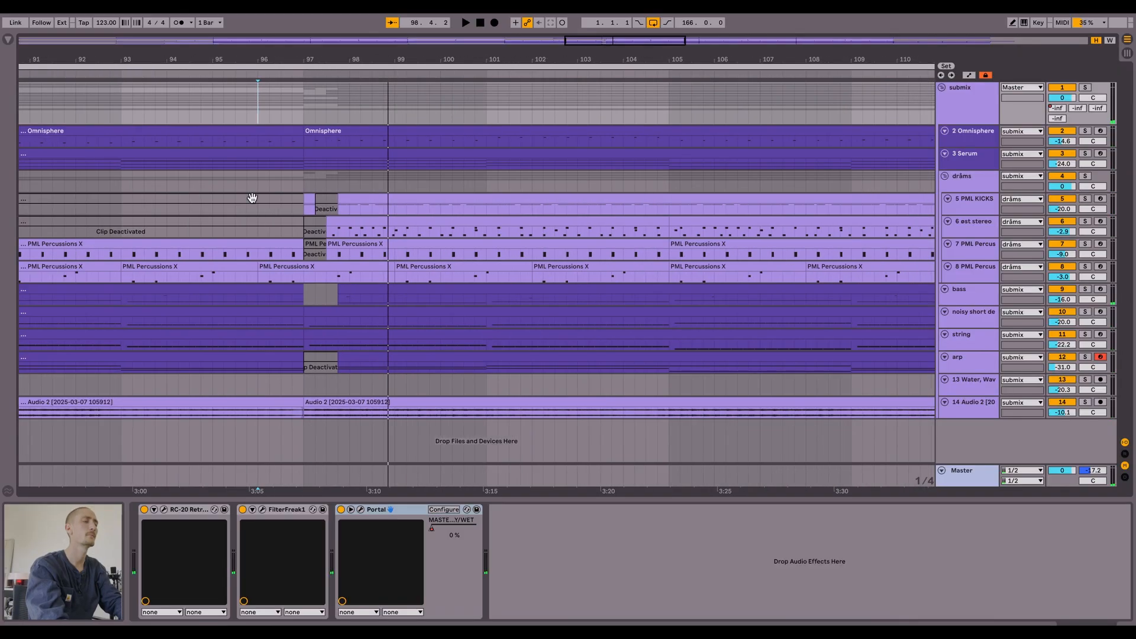
{"action": "left_click", "coordinate": [211, 145]}
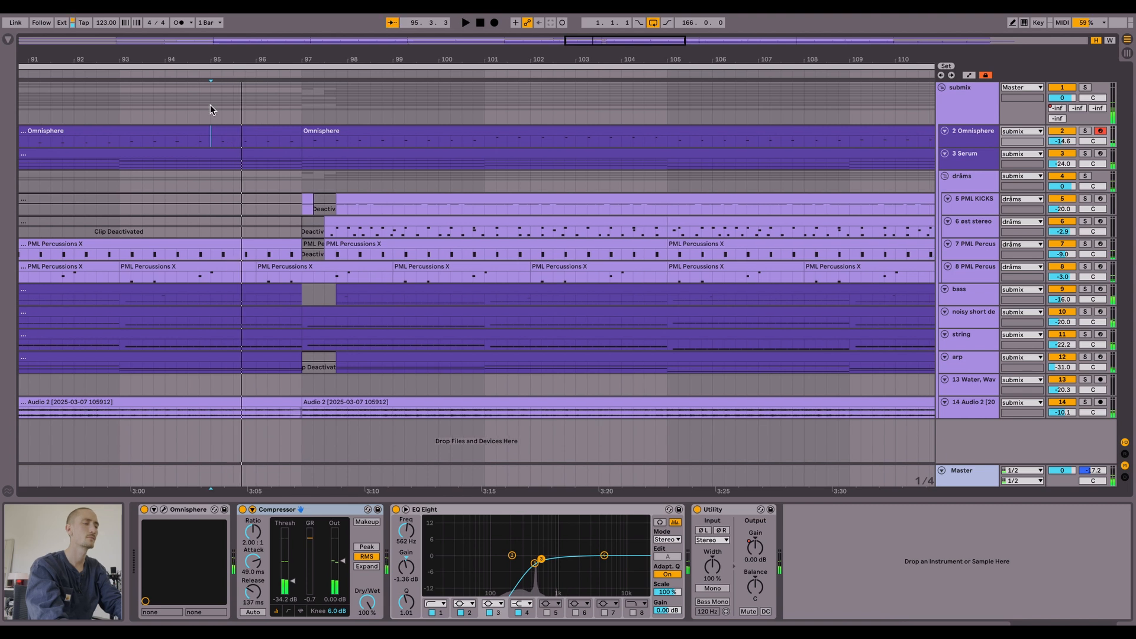
{"action": "left_click", "coordinate": [211, 105]}
{"action": "key", "text": "a"}
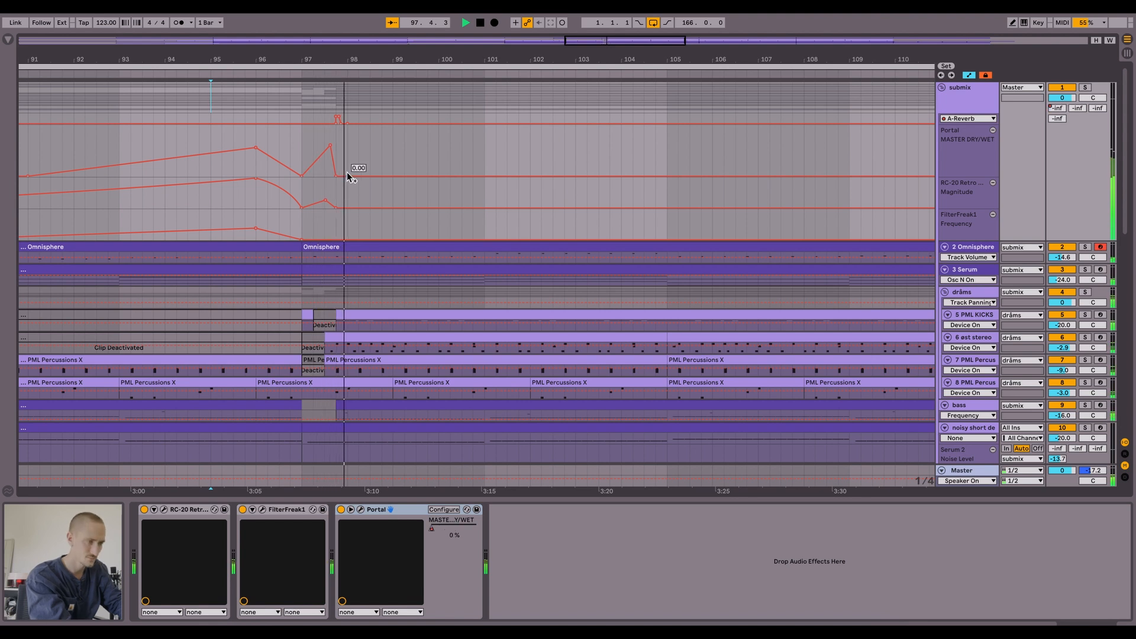
{"action": "key", "text": "a"}
{"action": "scroll", "coordinate": [344, 157], "scroll_direction": "up", "scroll_amount": 3}
{"action": "key", "text": "space"}
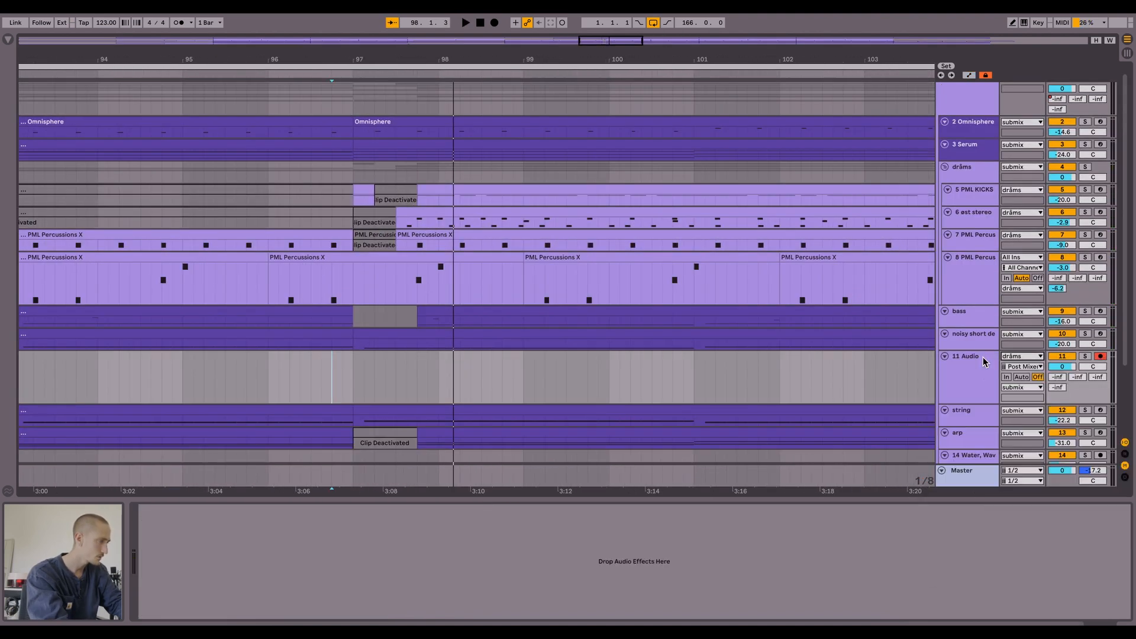
- Record the drâms group's post-mixer output onto the 11 Audio track, starting at bar 96 and running past bar 98
{"action": "left_click", "coordinate": [978, 371]}
{"action": "left_click", "coordinate": [353, 373]}
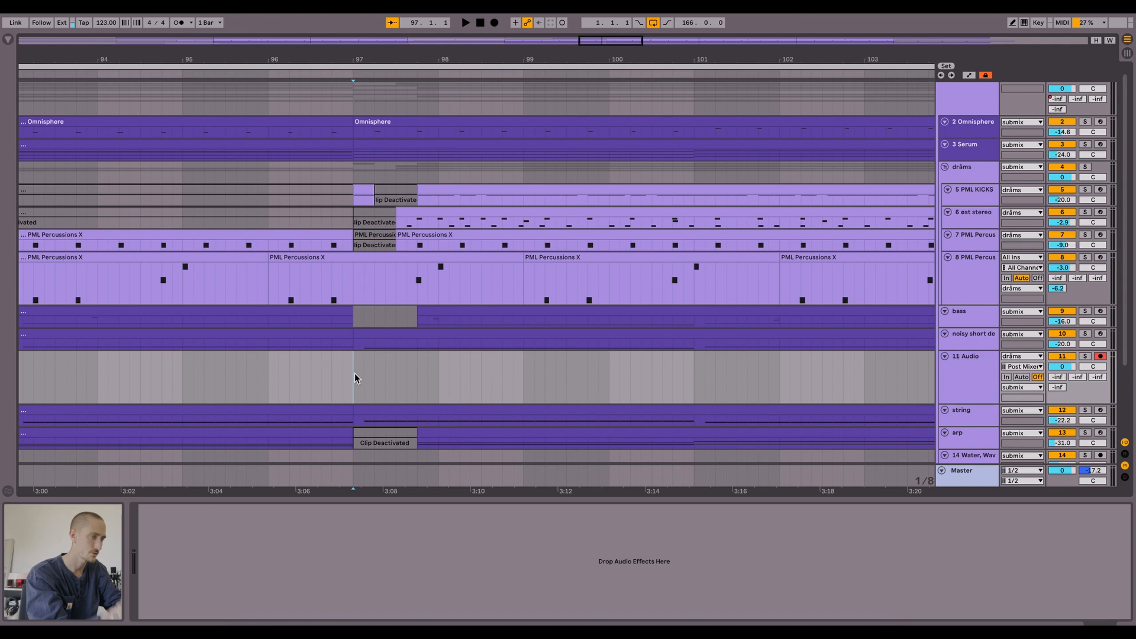
{"action": "left_click", "coordinate": [276, 386]}
{"action": "key", "text": "F9"}
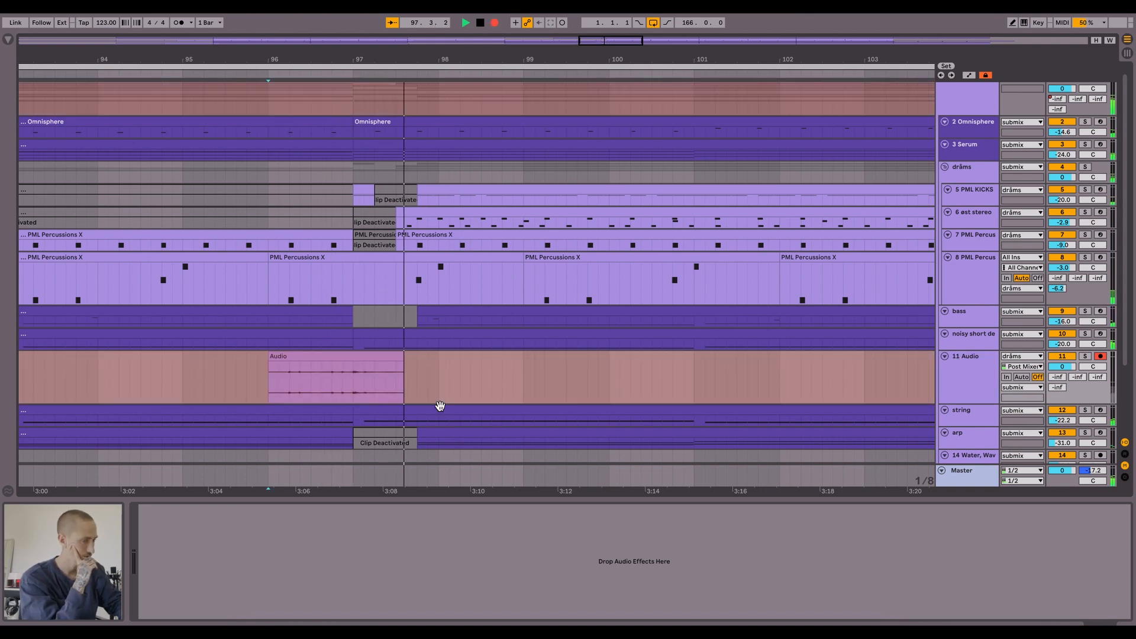
{"action": "key", "text": "space"}
- Shape the recorded drum clip between bars 97 and 98 with a long fade-in and an EQ Eight low cut at 122 Hz
{"action": "key", "text": "space"}
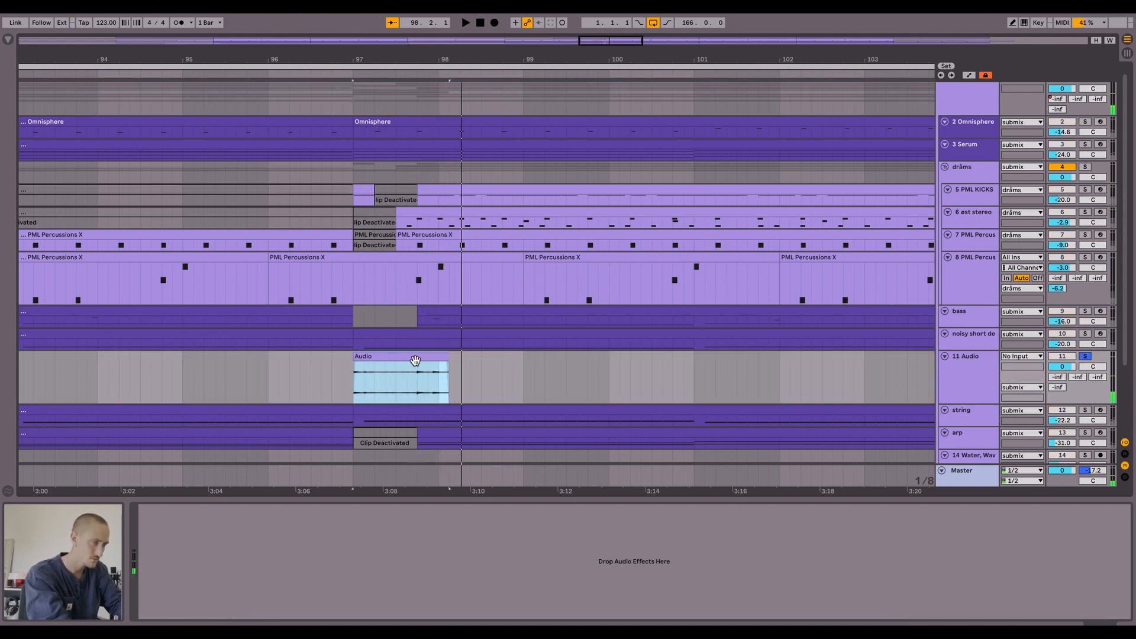
{"action": "double_click", "coordinate": [414, 362]}
{"action": "key", "text": "space"}
{"action": "left_click_drag", "start_coordinate": [215, 482], "coordinate": [216, 521]}
{"action": "key", "text": "space"}
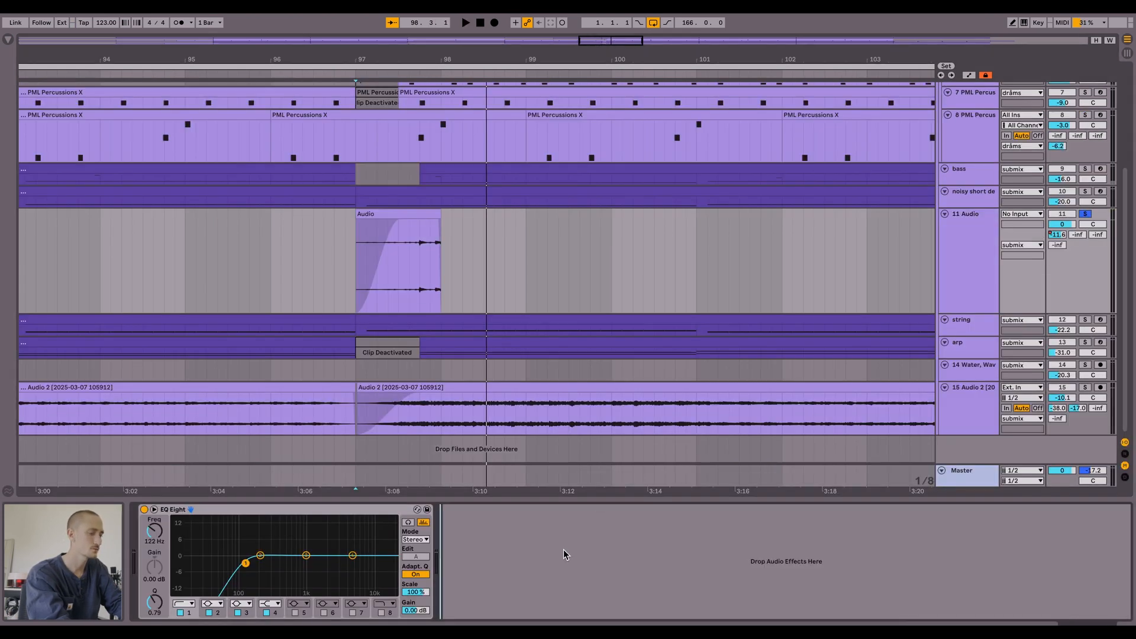
- Search the browser for echoboy and add EchoBoy Jr after EQ Eight on the 11 Audio track
{"action": "key", "text": "super+alt+b"}
{"action": "type", "text": "echoboy"}
{"action": "key", "text": "Down"}
{"action": "key", "text": "Down"}
{"action": "key", "text": "Down"}
{"action": "key", "text": "Down"}
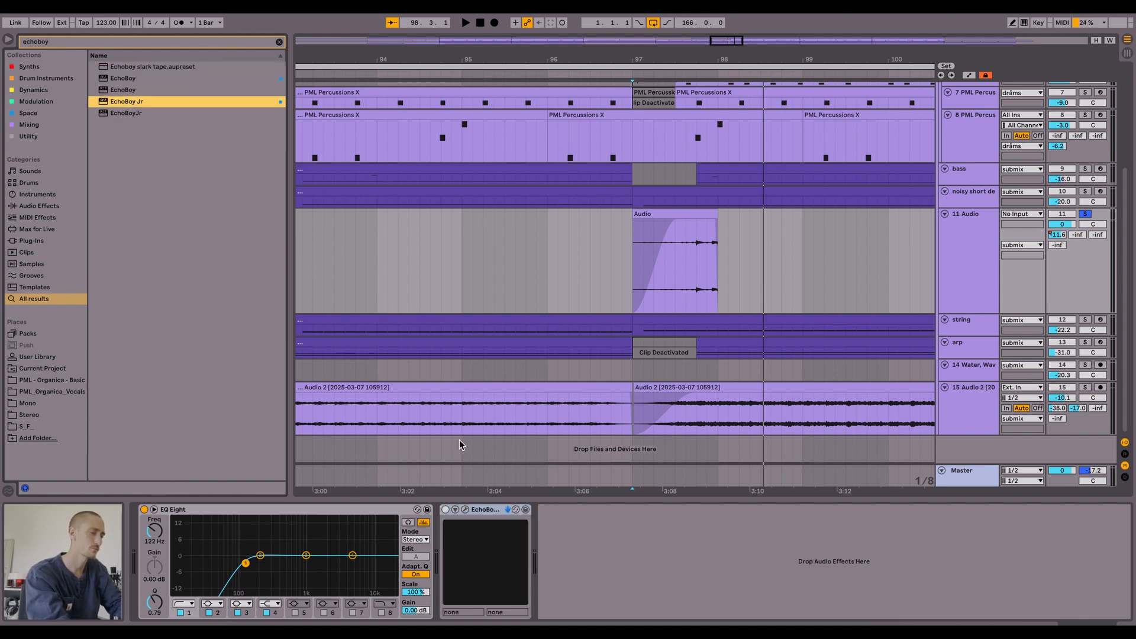
{"action": "key", "text": "super+alt+b"}
{"action": "left_click_drag", "start_coordinate": [295, 173], "coordinate": [292, 112]}
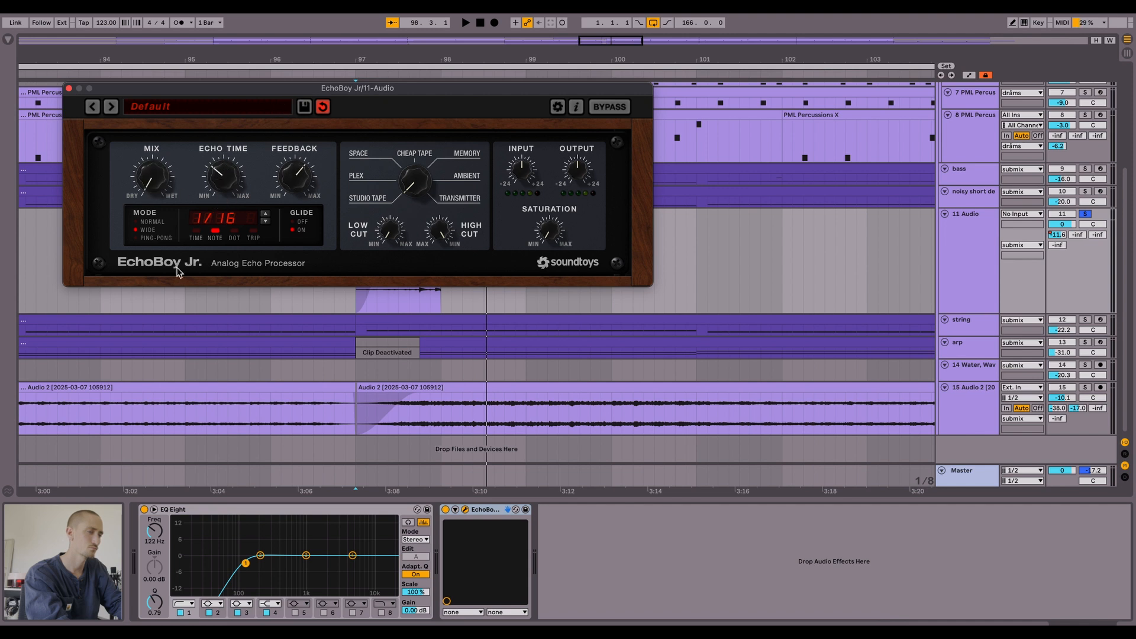
- Raise EchoBoy Jr's Mix and automate it to ramp up just before 97.4 in the recorded drum clip, playing the result
{"action": "left_click_drag", "start_coordinate": [154, 194], "coordinate": [143, 142]}
{"action": "key", "text": "a"}
{"action": "key", "text": "space"}
{"action": "left_click", "coordinate": [69, 89]}
{"action": "key", "text": "space"}
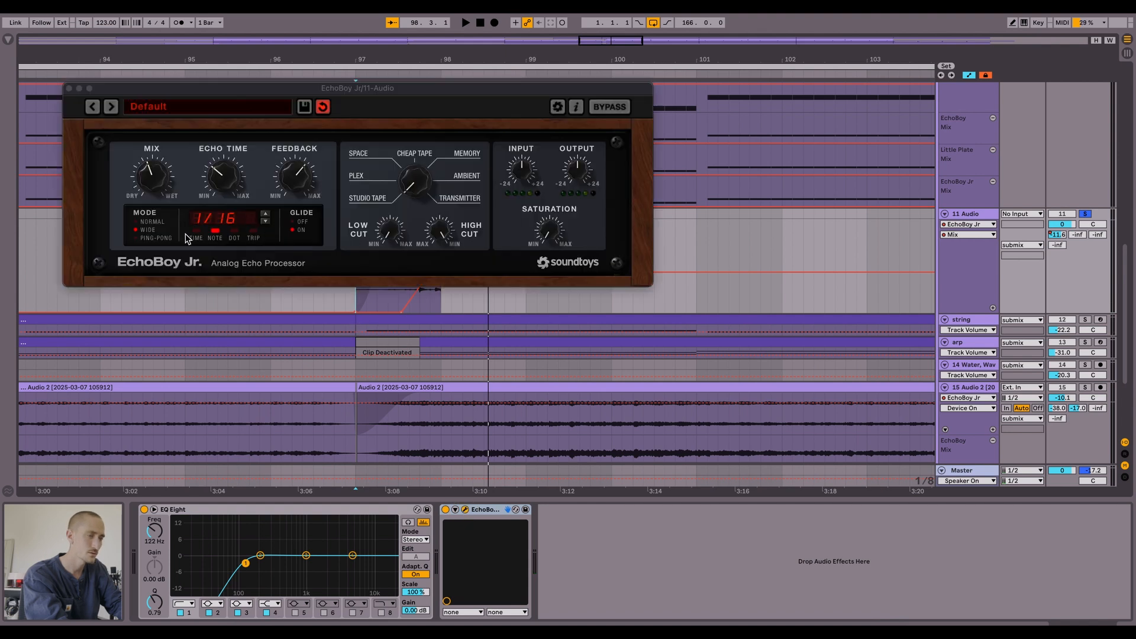
- Switch EchoBoy Jr to Ping-Pong mode and raise its Low Cut while auditioning the echo
{"action": "left_click", "coordinate": [143, 238]}
{"action": "key", "text": "space"}
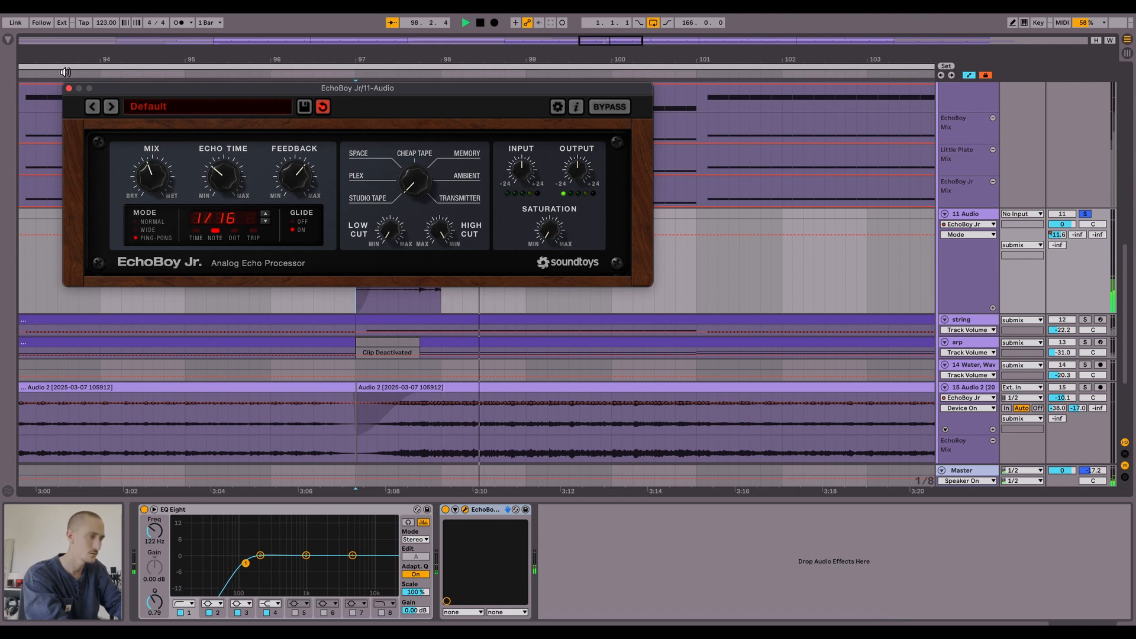
{"action": "left_click_drag", "start_coordinate": [389, 234], "coordinate": [376, 175]}
{"action": "key", "text": "space"}
{"action": "key", "text": "space"}
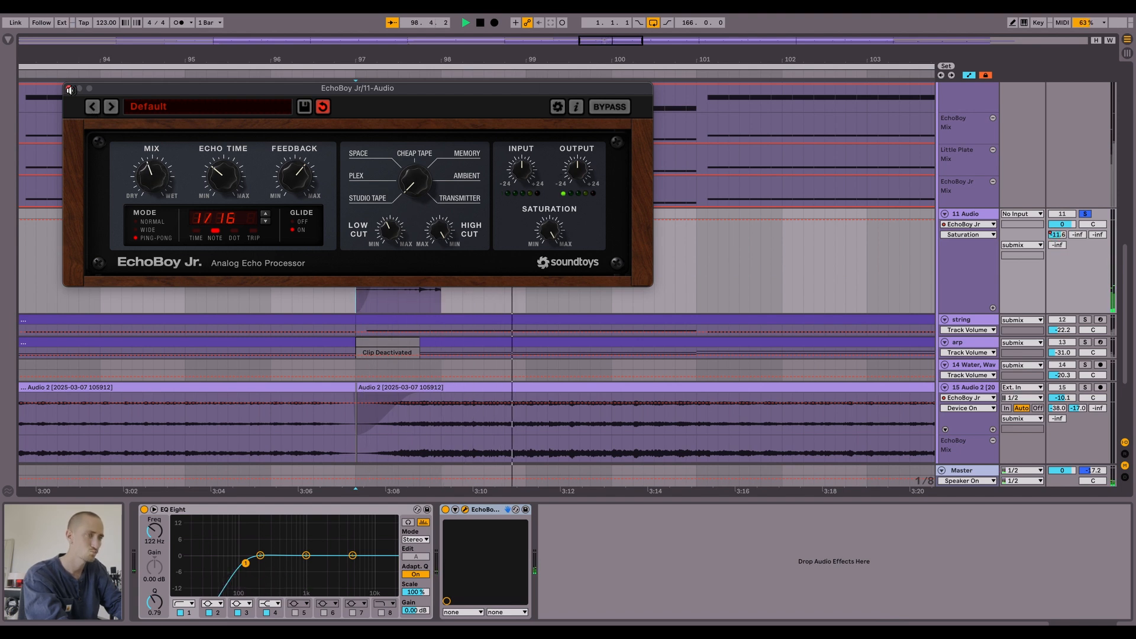
- Close the EchoBoy Jr window and play the recorded drum clip together with the drums from bar 96
{"action": "left_click", "coordinate": [70, 90]}
{"action": "scroll", "coordinate": [269, 292], "scroll_direction": "up", "scroll_amount": 5}
{"action": "left_click", "coordinate": [269, 293]}
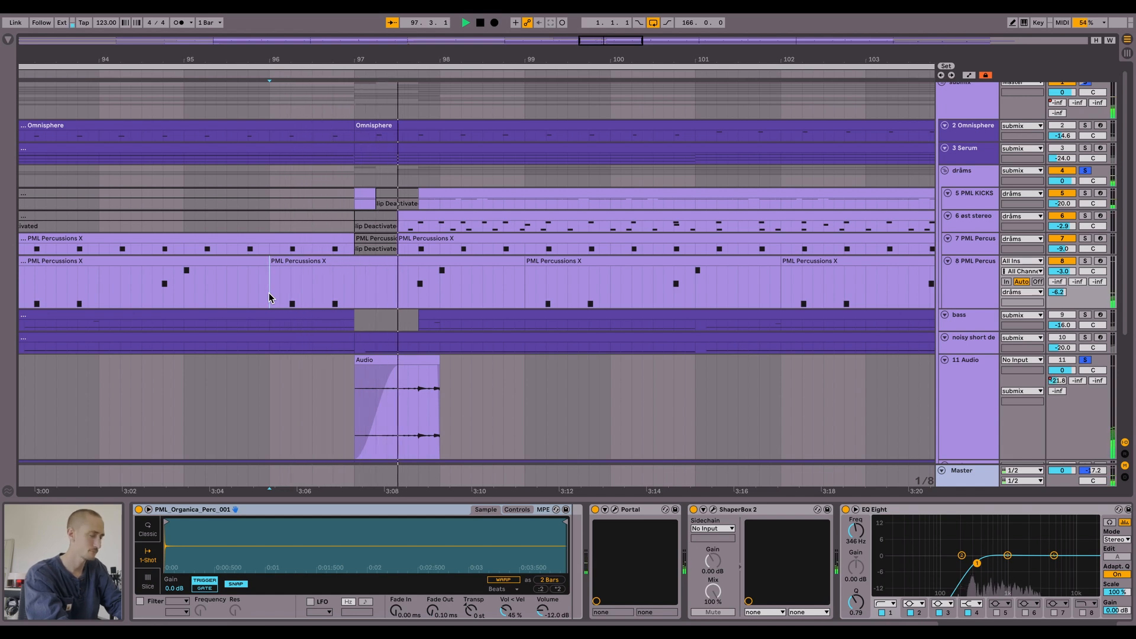
{"action": "scroll", "coordinate": [451, 408], "scroll_direction": "up", "scroll_amount": 3}
{"action": "key", "text": "space"}
- Nudge the recorded drum clip on the 11 Audio track an eighth note earlier and play through the transition
{"action": "left_click", "coordinate": [368, 361]}
{"action": "key", "text": "Left"}
{"action": "key", "text": "Left"}
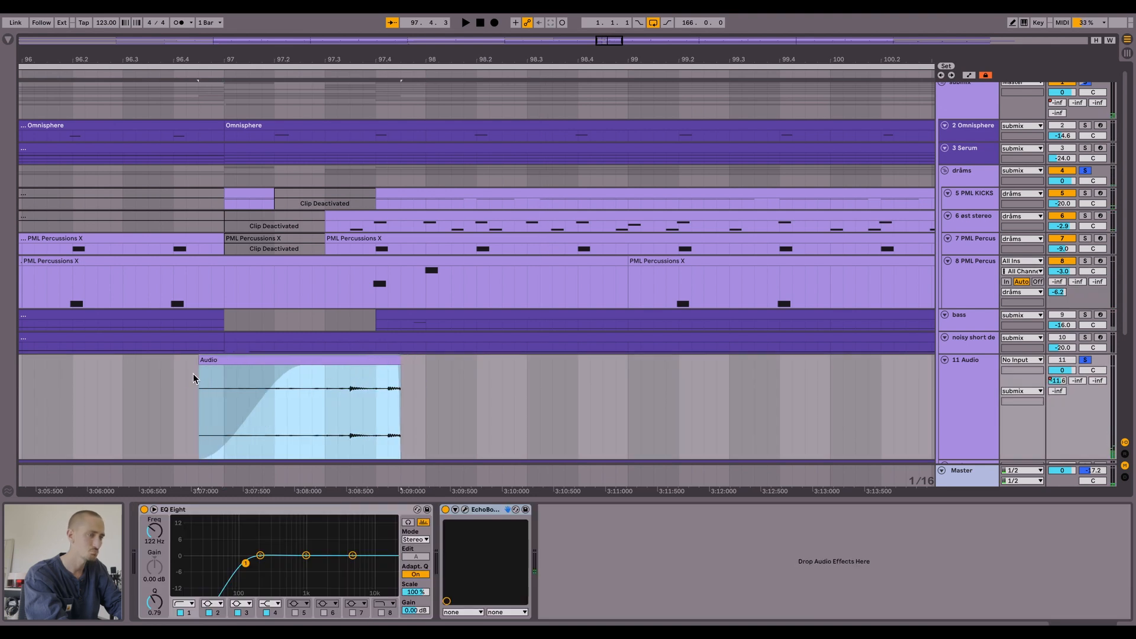
{"action": "left_click", "coordinate": [167, 396]}
{"action": "key", "text": "space"}
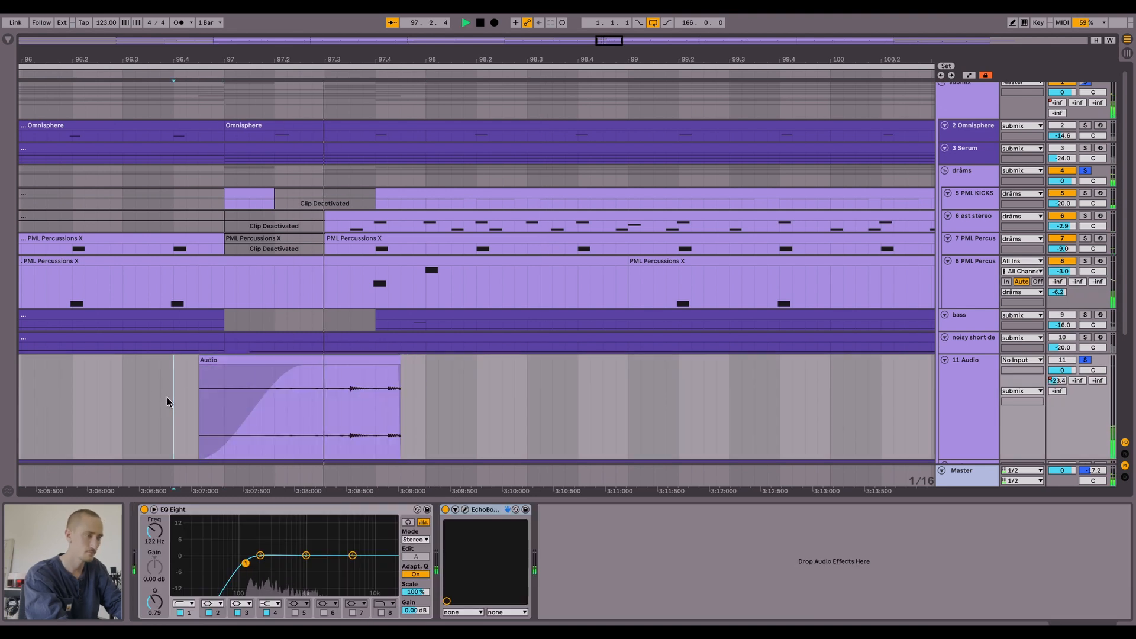
{"action": "scroll", "coordinate": [363, 389], "scroll_direction": "down", "scroll_amount": 1}
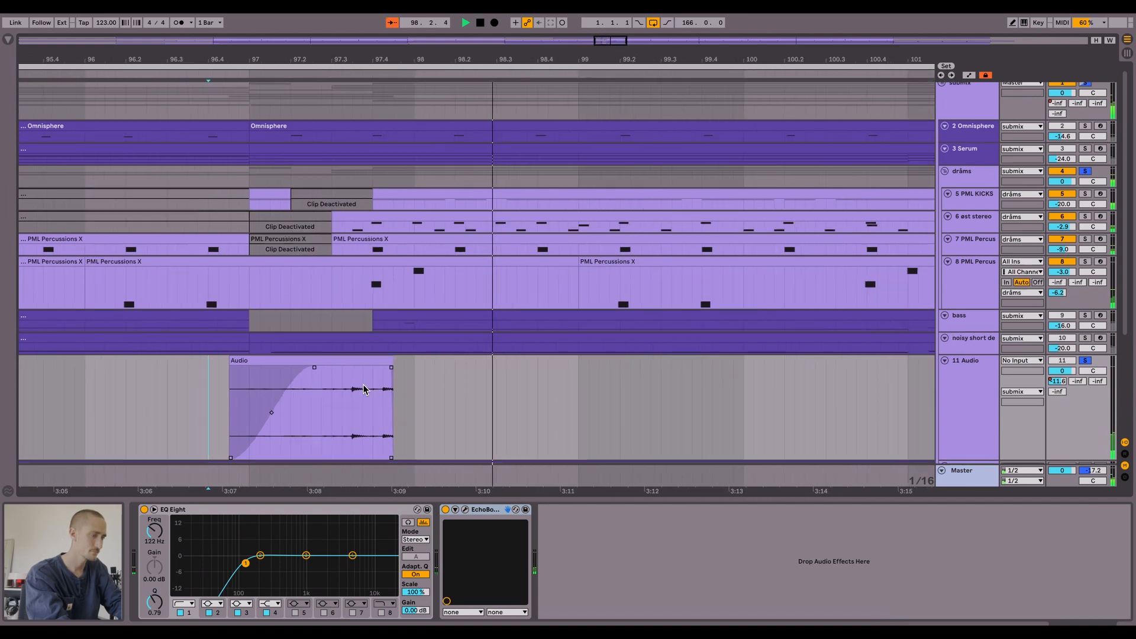
{"action": "scroll", "coordinate": [364, 386], "scroll_direction": "down", "scroll_amount": 2}
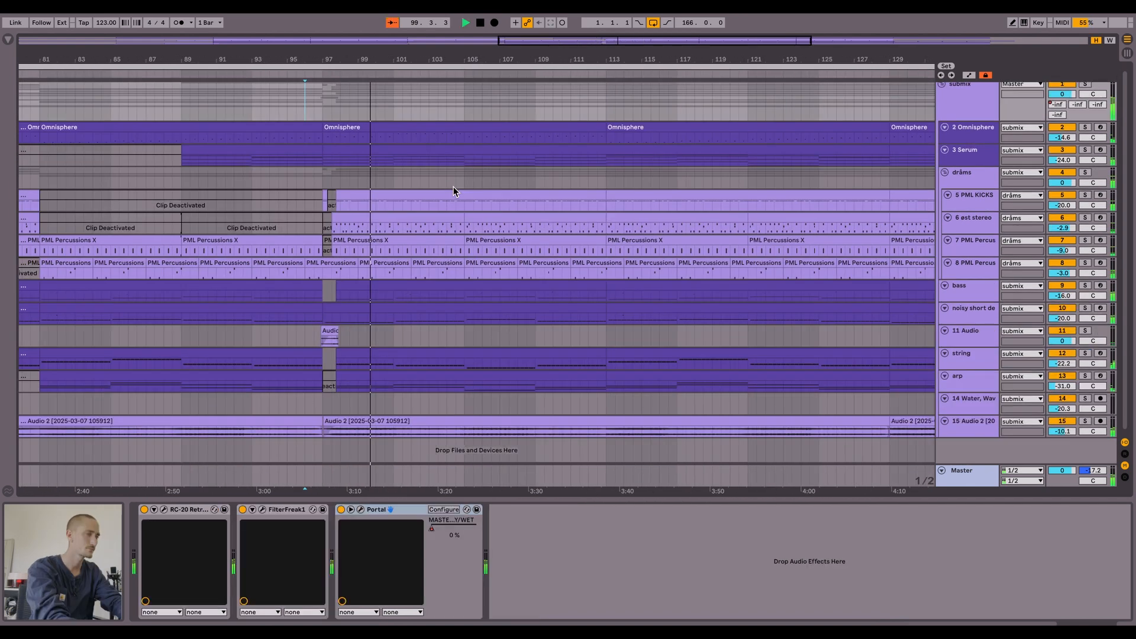
{"action": "scroll", "coordinate": [453, 187], "scroll_direction": "down", "scroll_amount": 5}
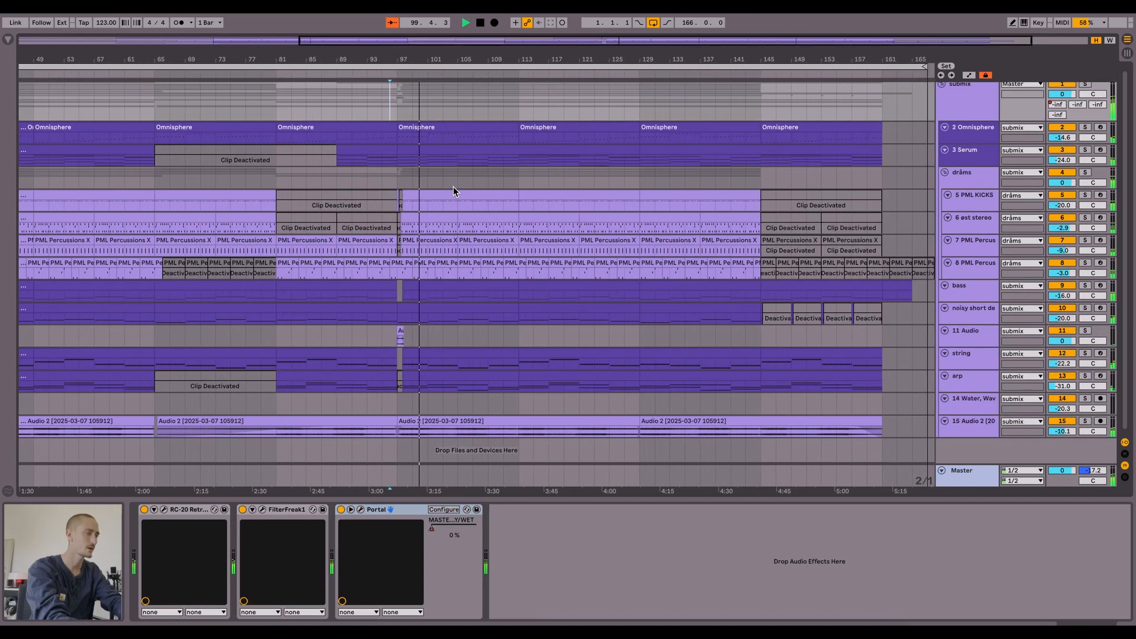
{"action": "scroll", "coordinate": [453, 186], "scroll_direction": "down", "scroll_amount": 3}
{"action": "key", "text": "space"}
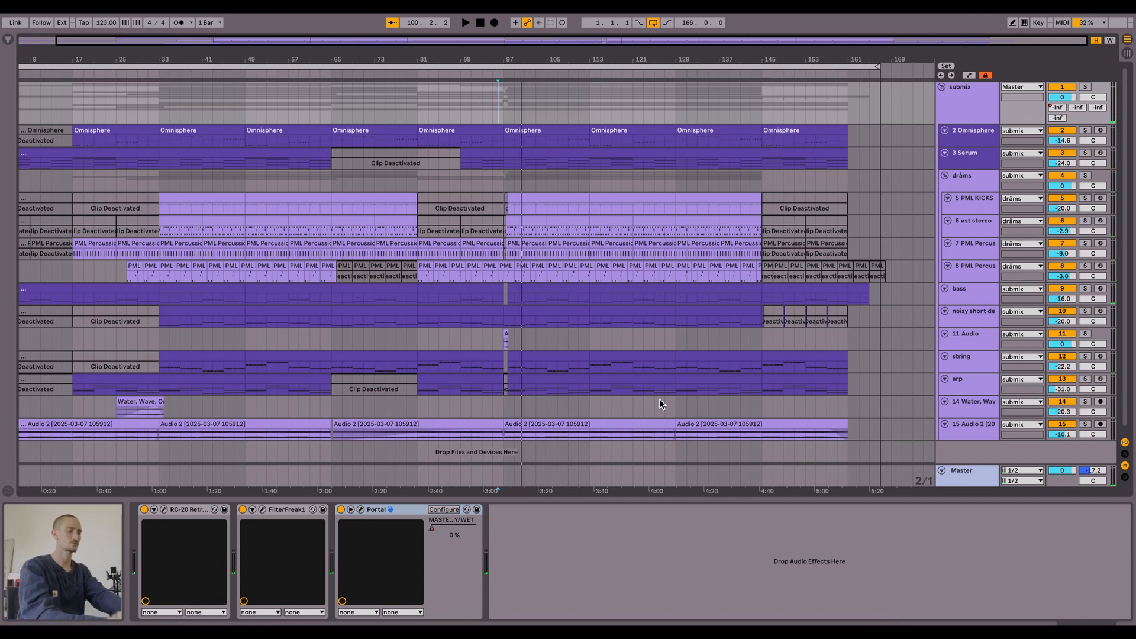
- Examine the full arrangement with all track heights fitted to the view, and play the bar 97 transition from bar 95
{"action": "scroll", "coordinate": [633, 426], "scroll_direction": "up", "scroll_amount": 3}
{"action": "scroll", "coordinate": [633, 425], "scroll_direction": "down", "scroll_amount": 3}
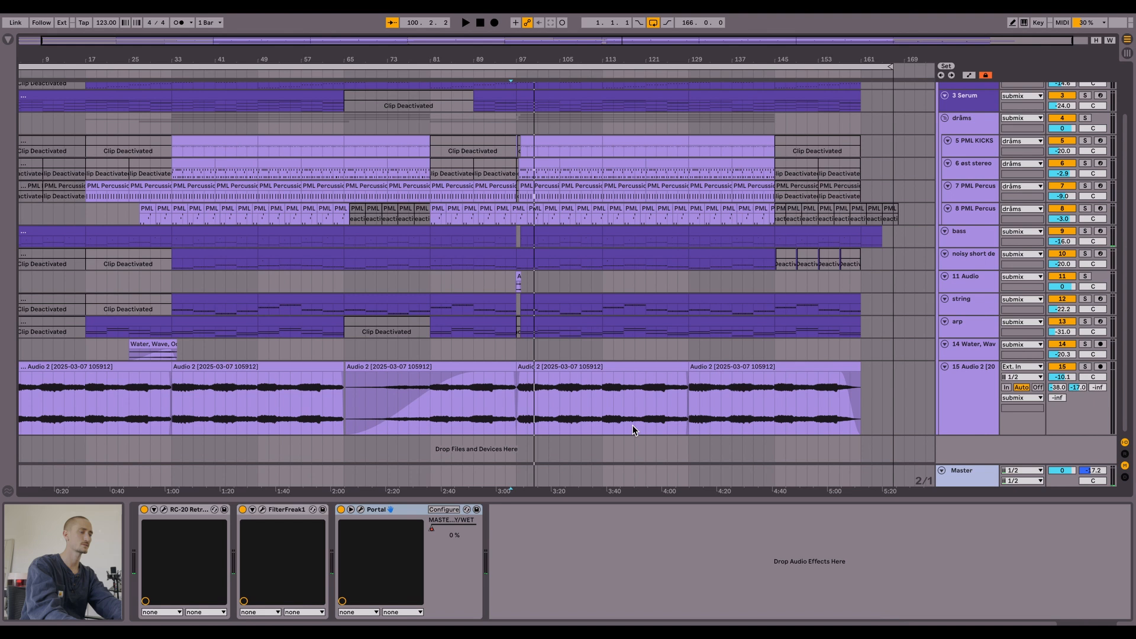
{"action": "left_click", "coordinate": [643, 376]}
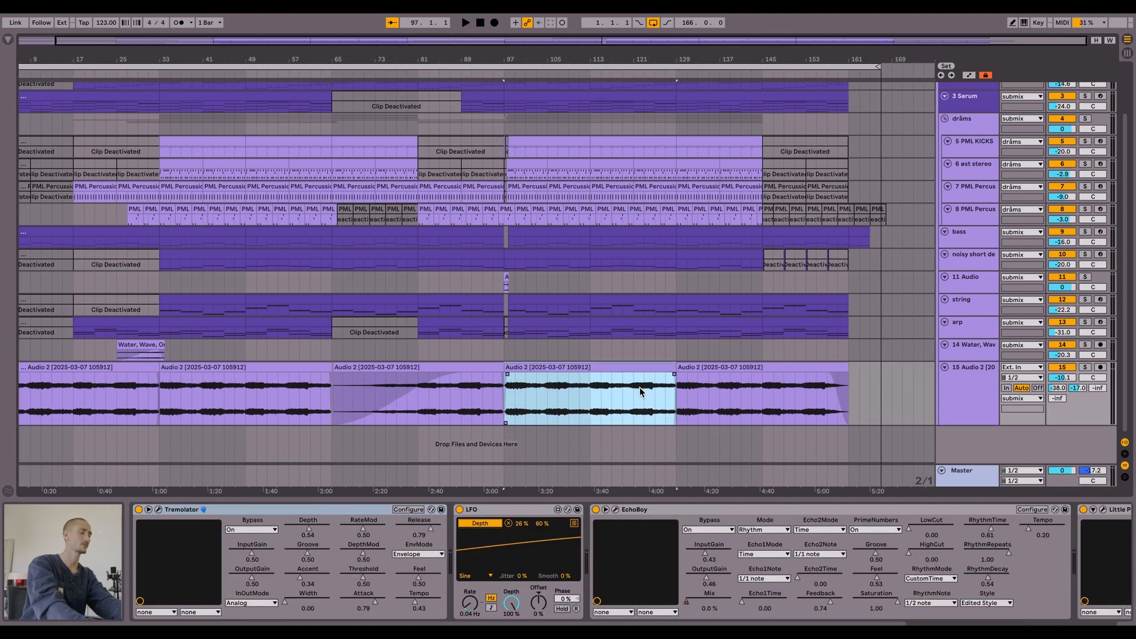
{"action": "scroll", "coordinate": [641, 391], "scroll_direction": "up", "scroll_amount": 1}
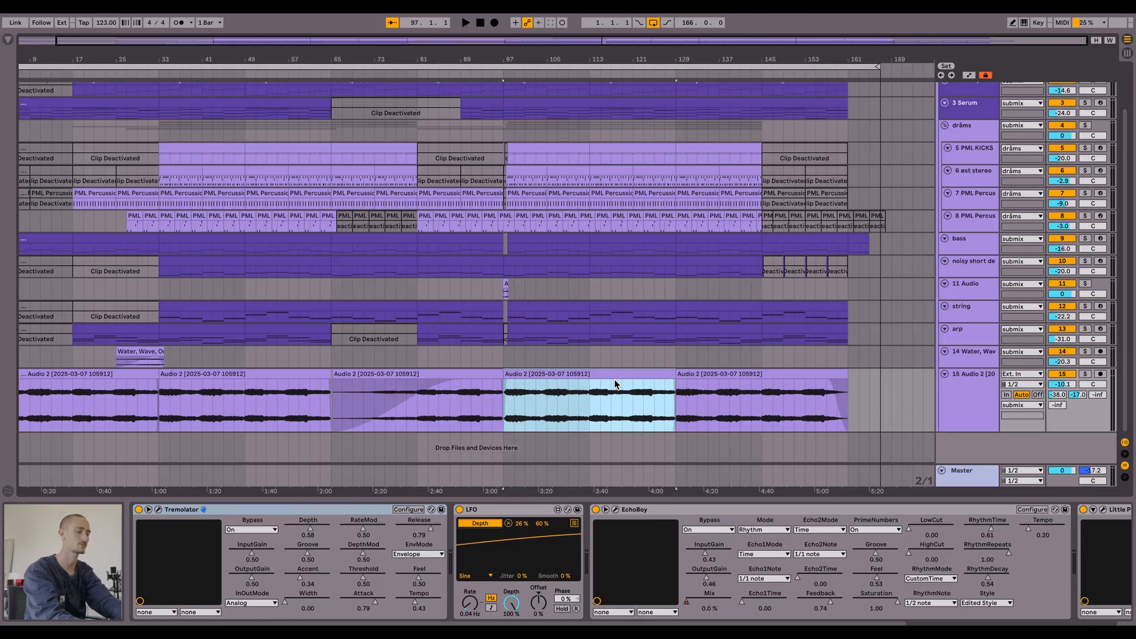
{"action": "scroll", "coordinate": [597, 391], "scroll_direction": "right", "scroll_amount": 5}
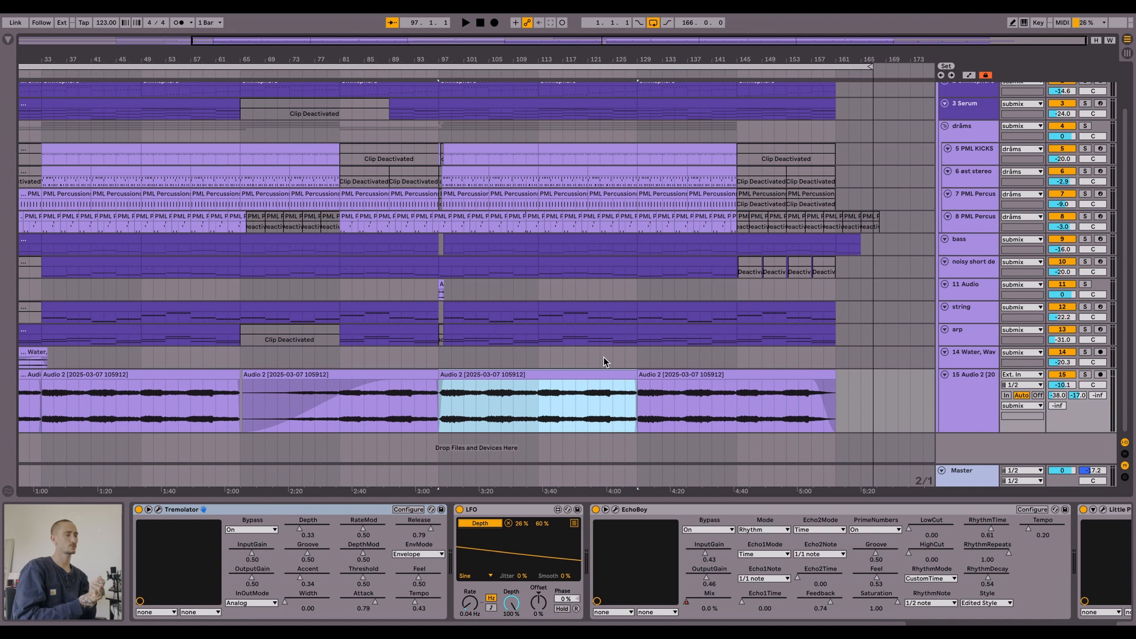
{"action": "scroll", "coordinate": [454, 311], "scroll_direction": "up", "scroll_amount": 5}
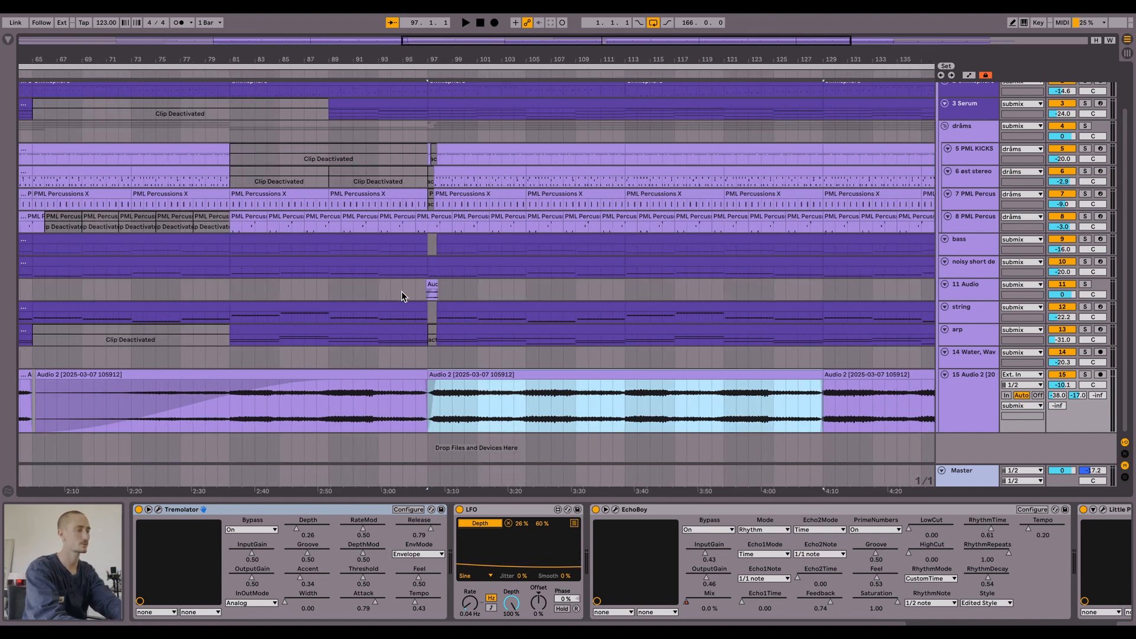
{"action": "scroll", "coordinate": [602, 311], "scroll_direction": "down", "scroll_amount": 6}
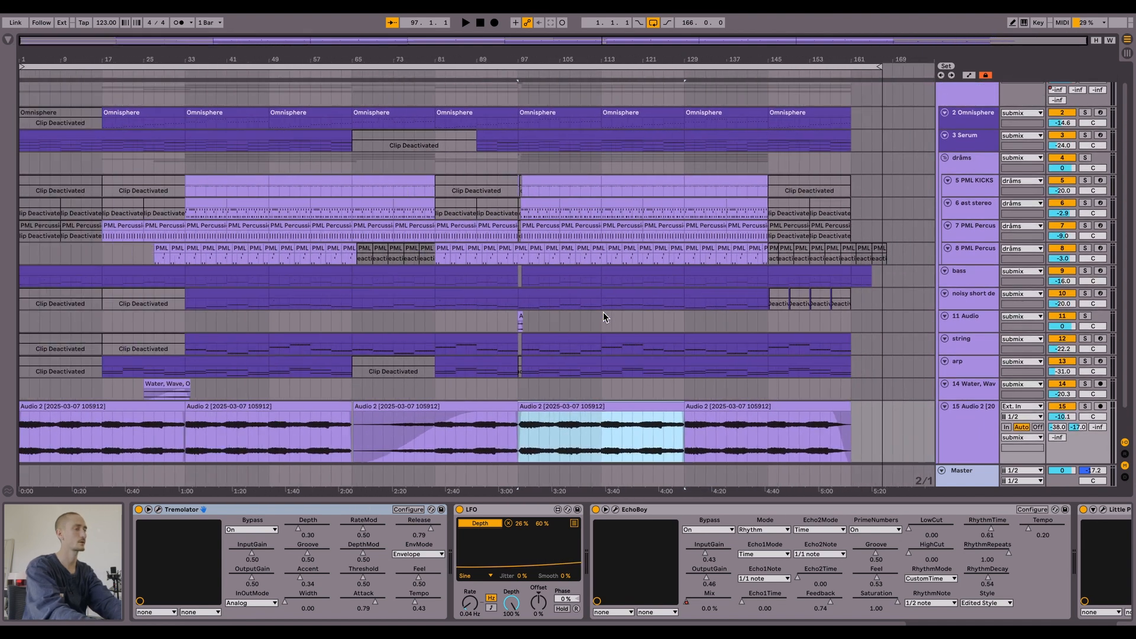
{"action": "key", "text": "h"}
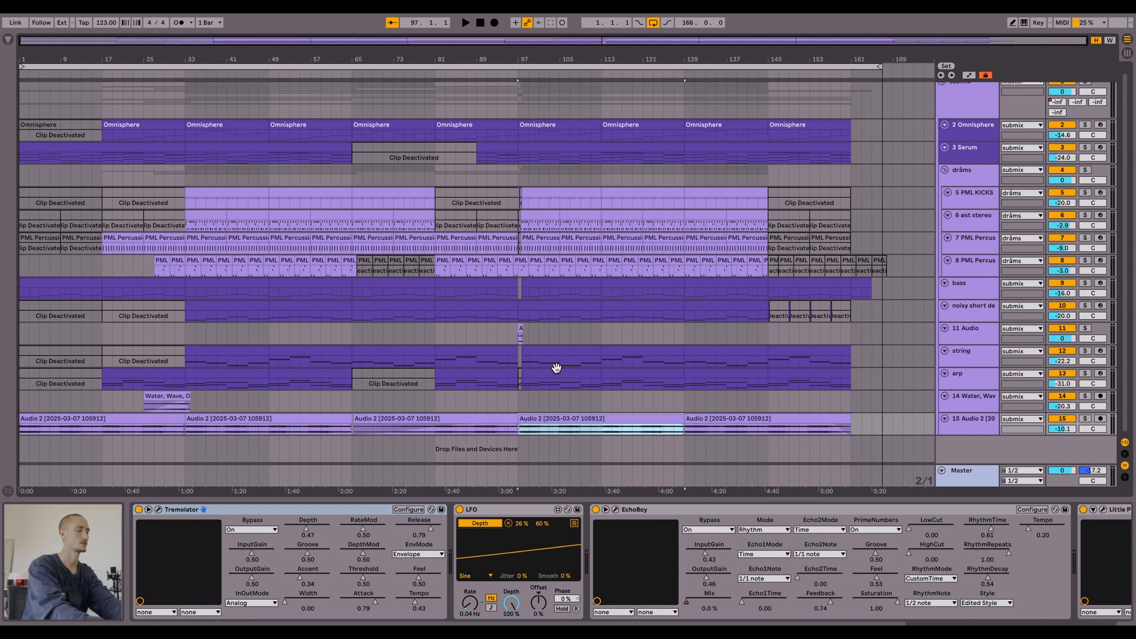
{"action": "left_click", "coordinate": [504, 336]}
{"action": "key", "text": "space"}
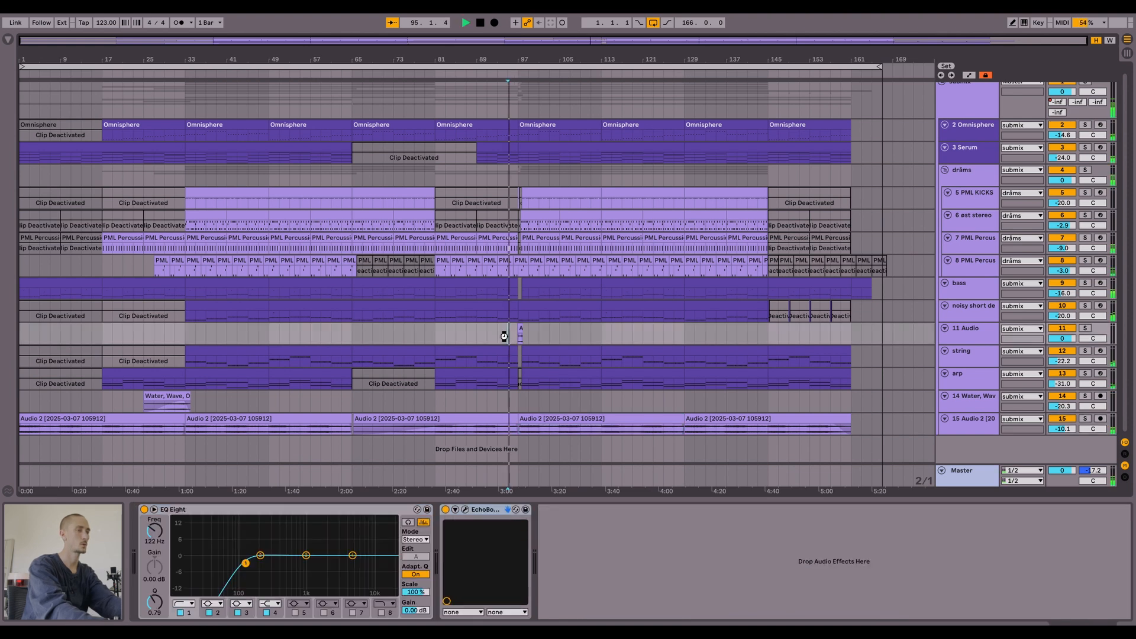